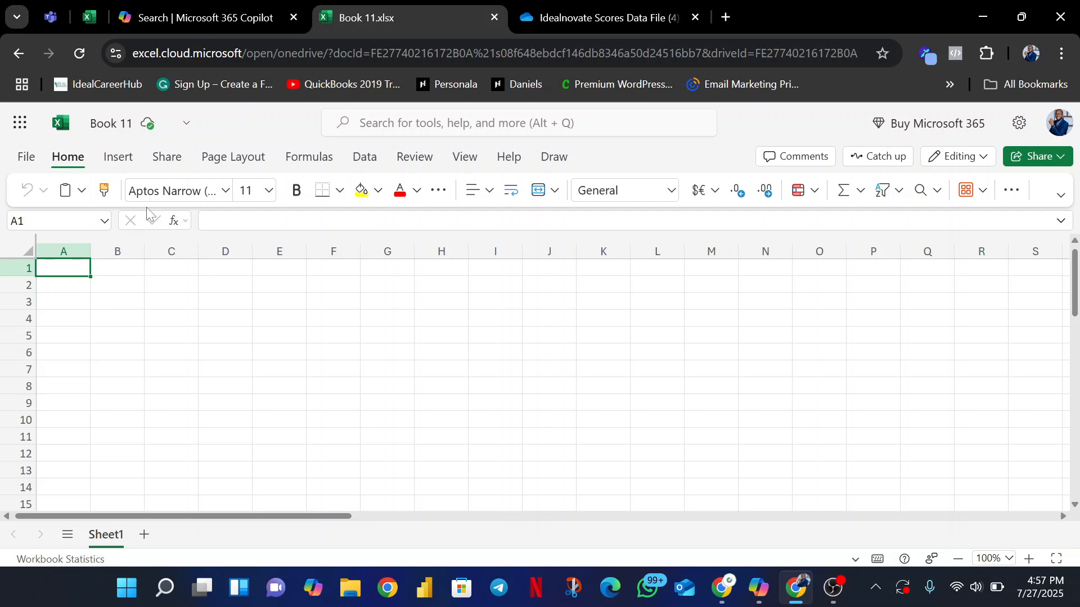
Step: Open the workbook Idealnovate Scores Data File (4) from the Downloads folder on this device
left_click(30, 160)
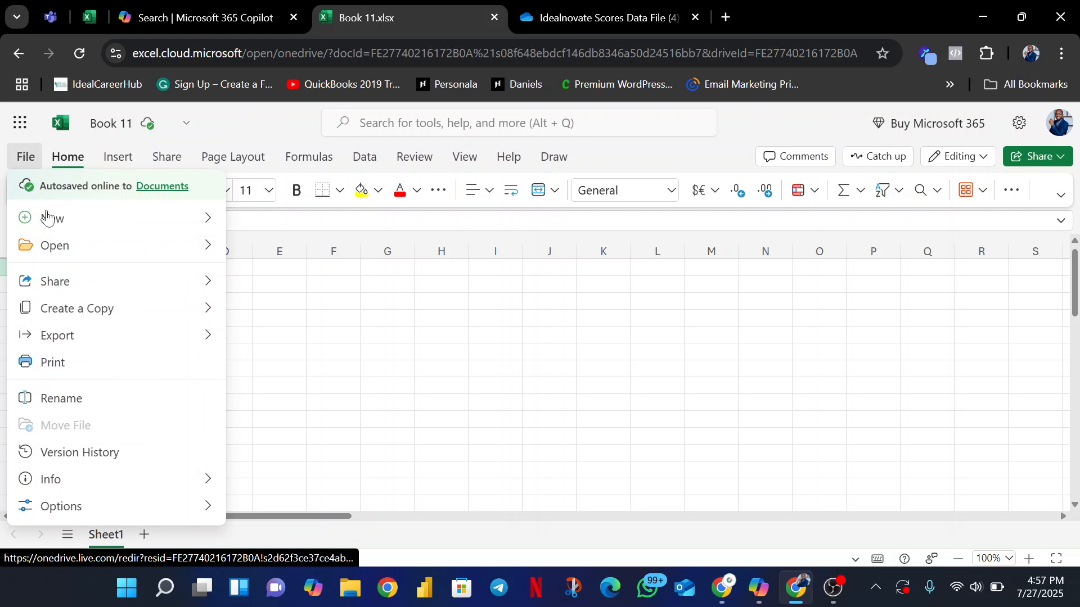
mouse_move(97, 239)
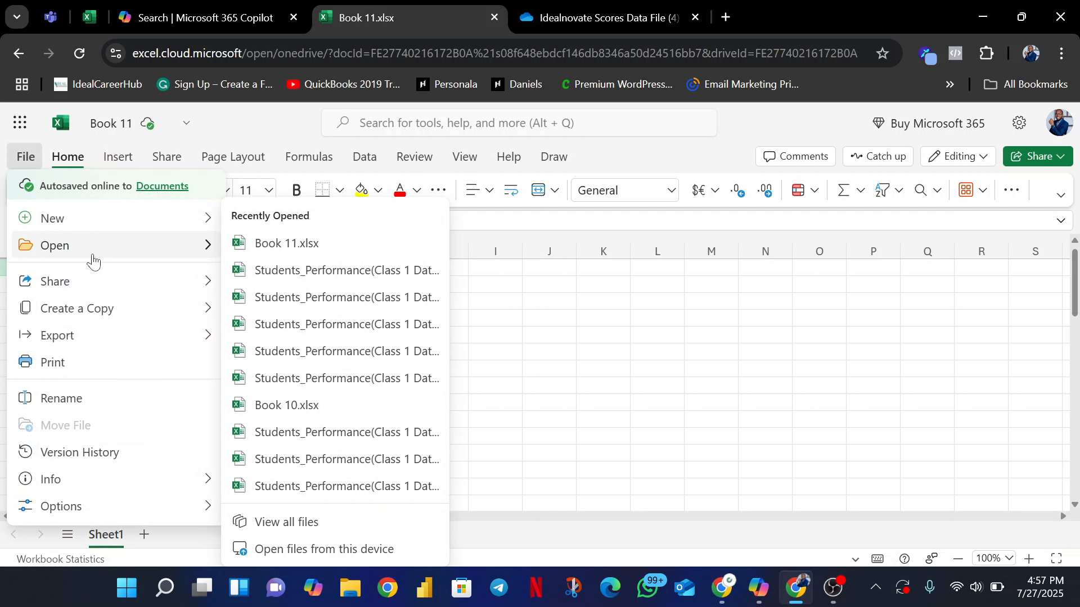
left_click(371, 553)
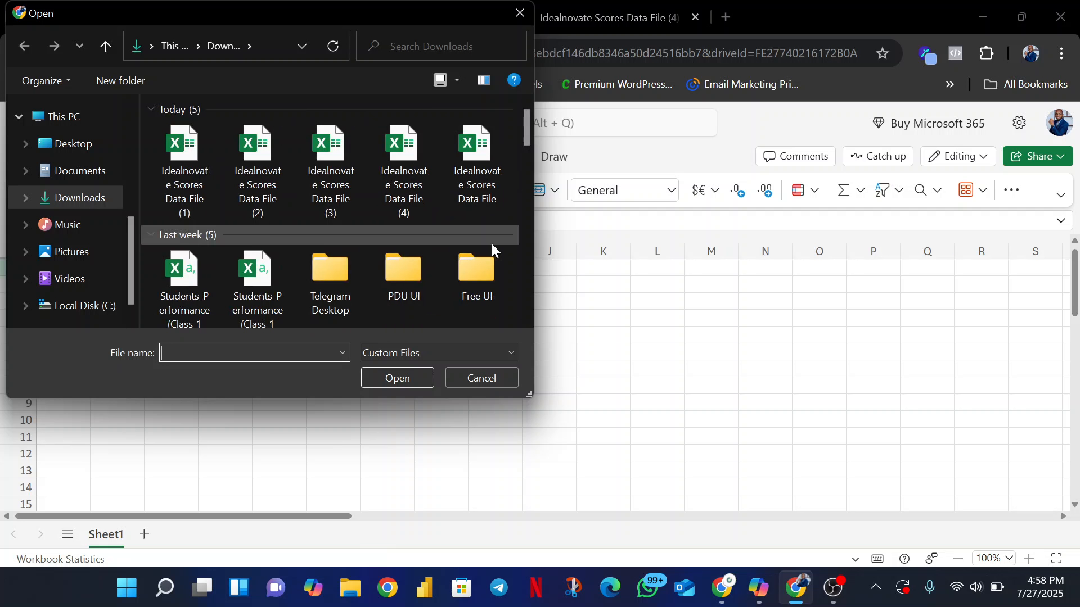
left_click(418, 181)
left_click(408, 377)
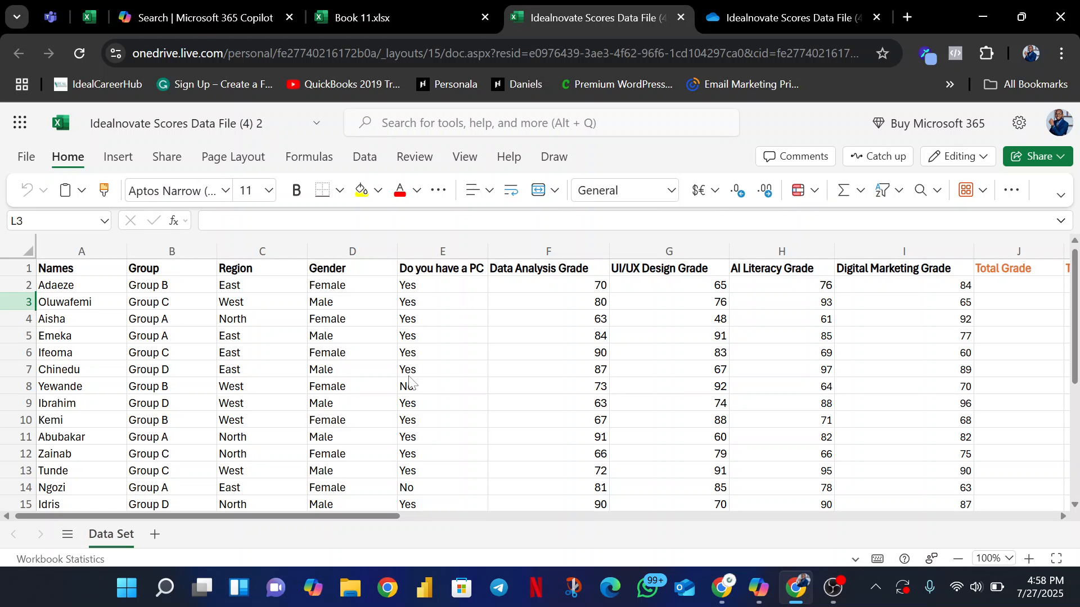
Step: Examine the Data Set sheet's columns from Names to Maximum Grade and the available editing modes
left_click(957, 558)
left_click(958, 558)
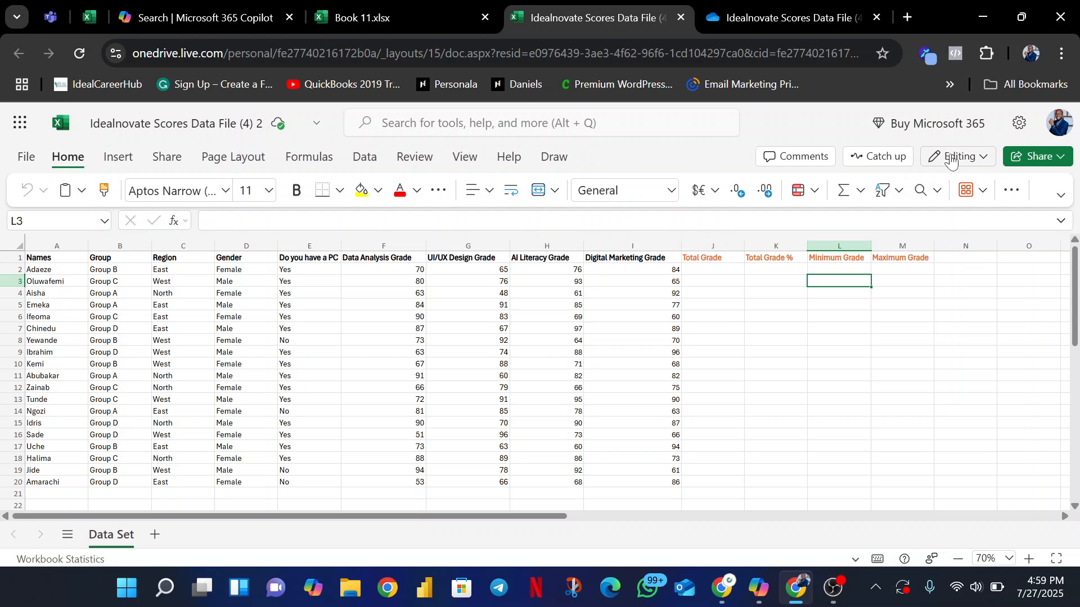
left_click(985, 159)
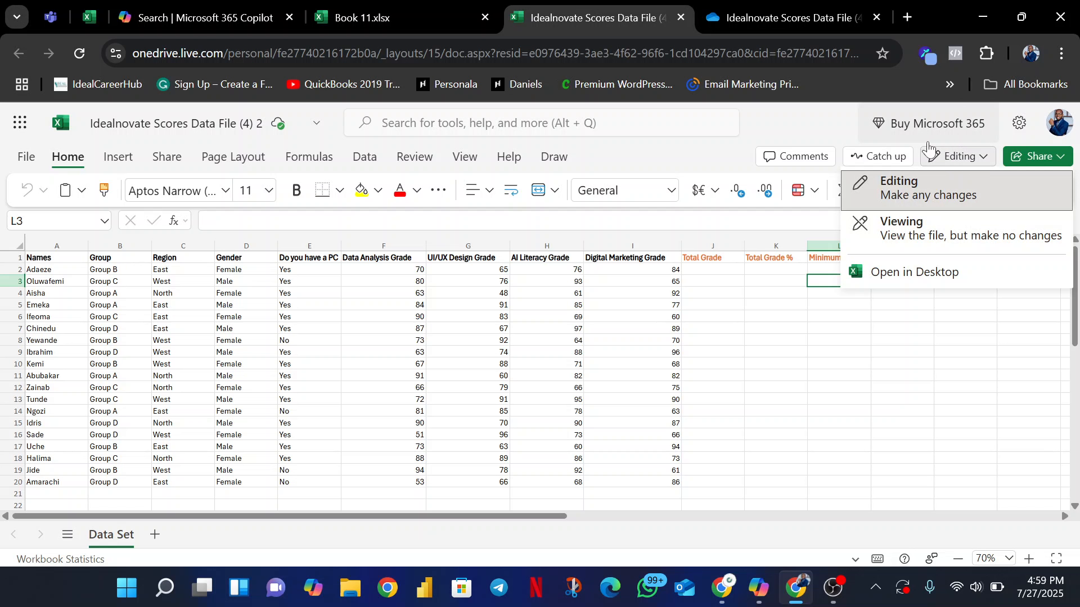
left_click(811, 130)
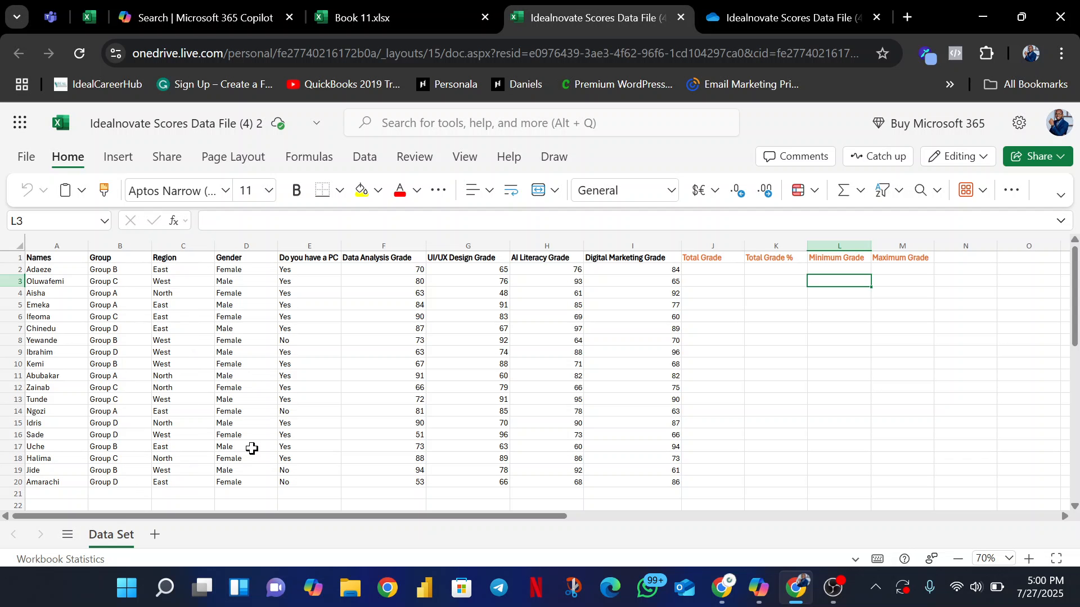
left_click(1030, 559)
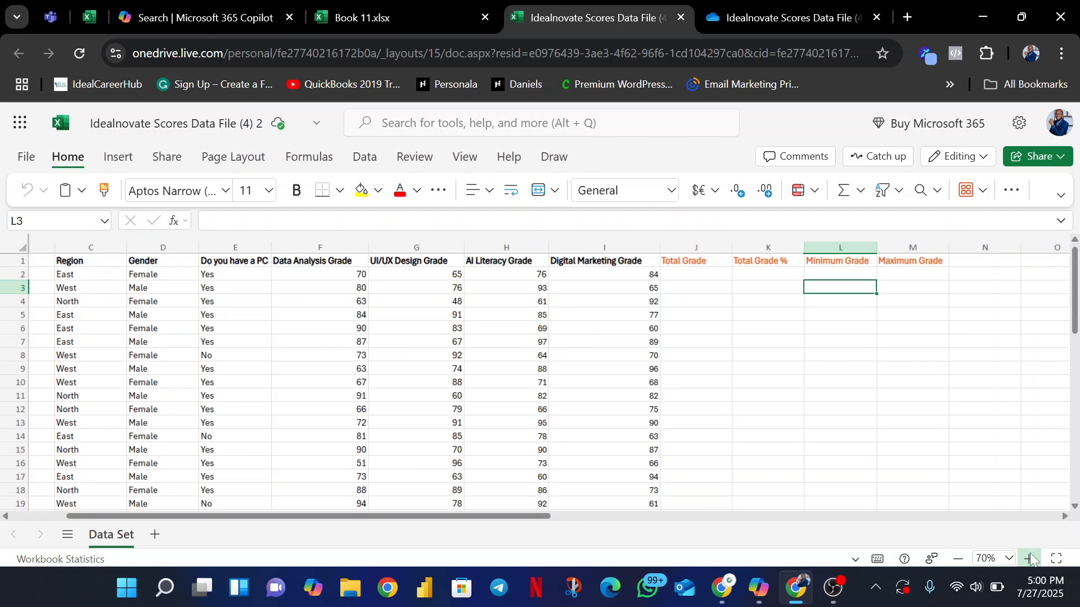
left_click(1030, 558)
left_click(1030, 559)
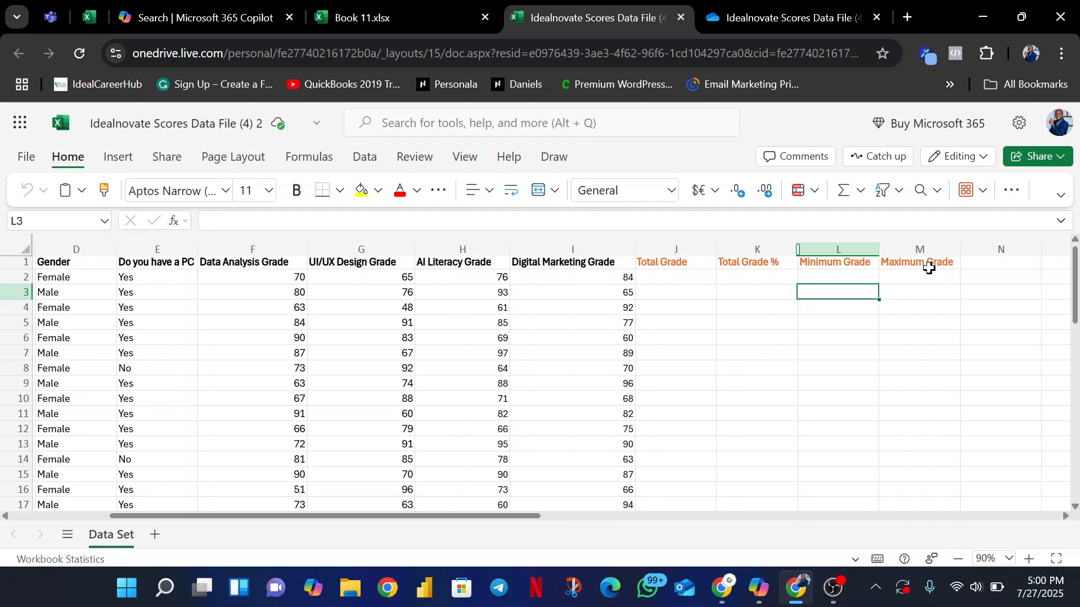
left_click(956, 559)
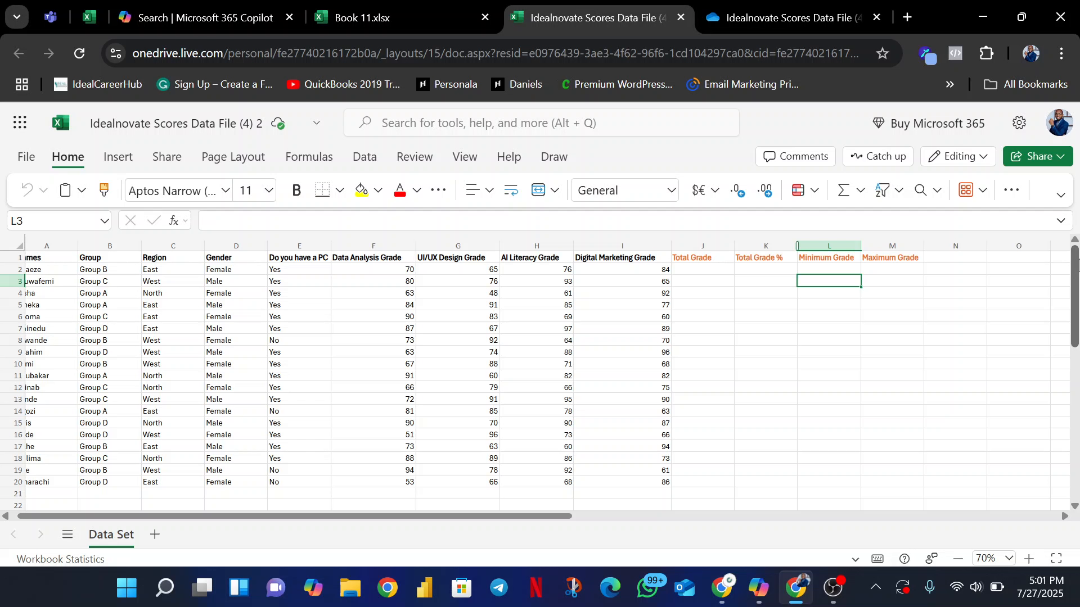
Step: Calculate the first student's Total Grade in J2 with the Sum function over F2:I2
left_click(702, 272)
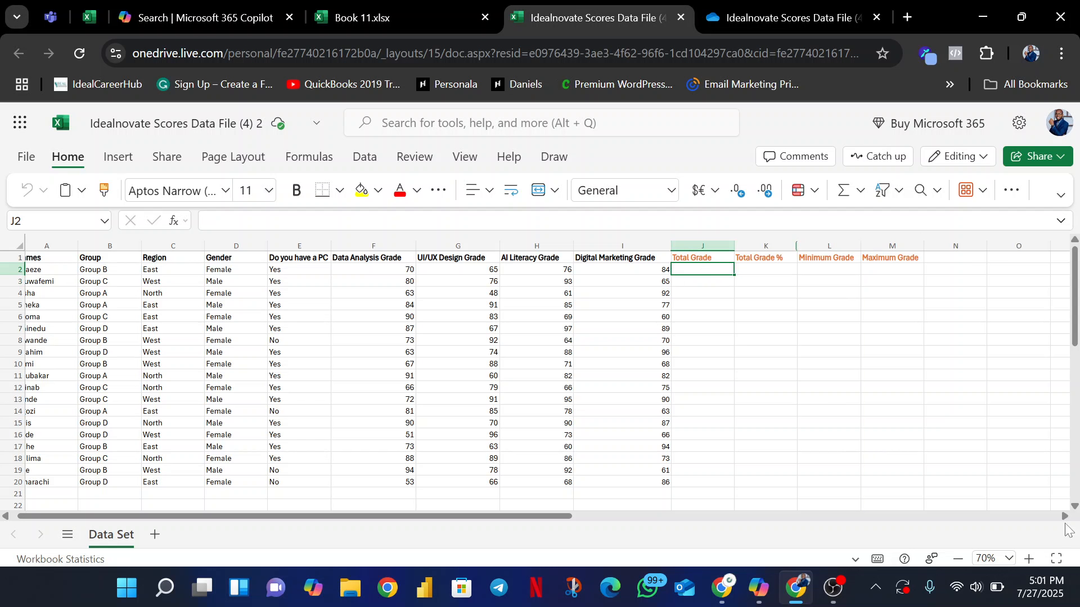
left_click(1028, 559)
left_click(1029, 559)
left_click(1029, 559)
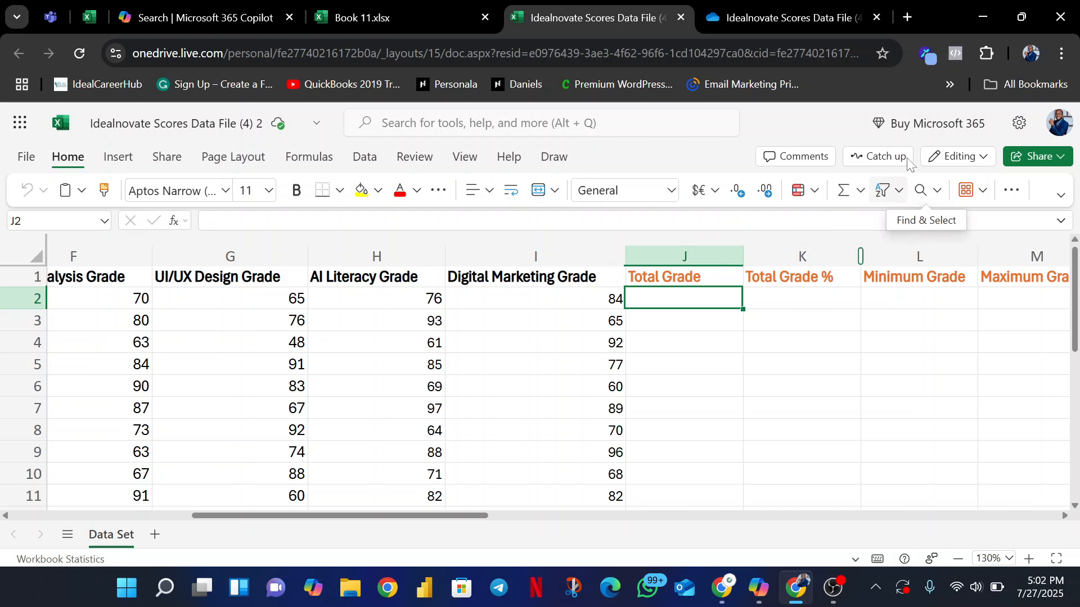
left_click(861, 190)
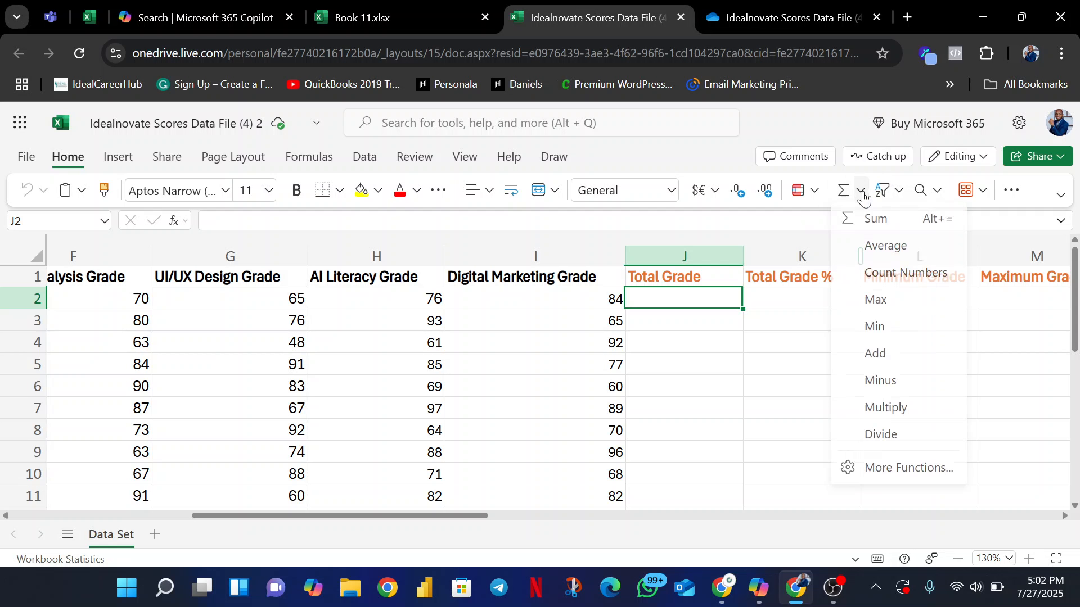
left_click(881, 223)
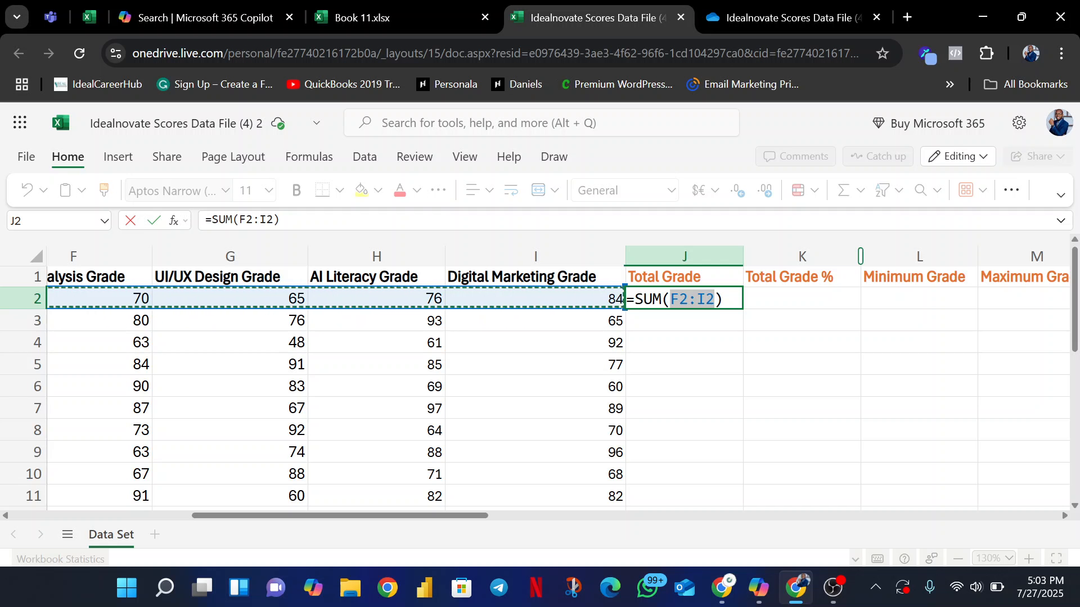
left_click(724, 299)
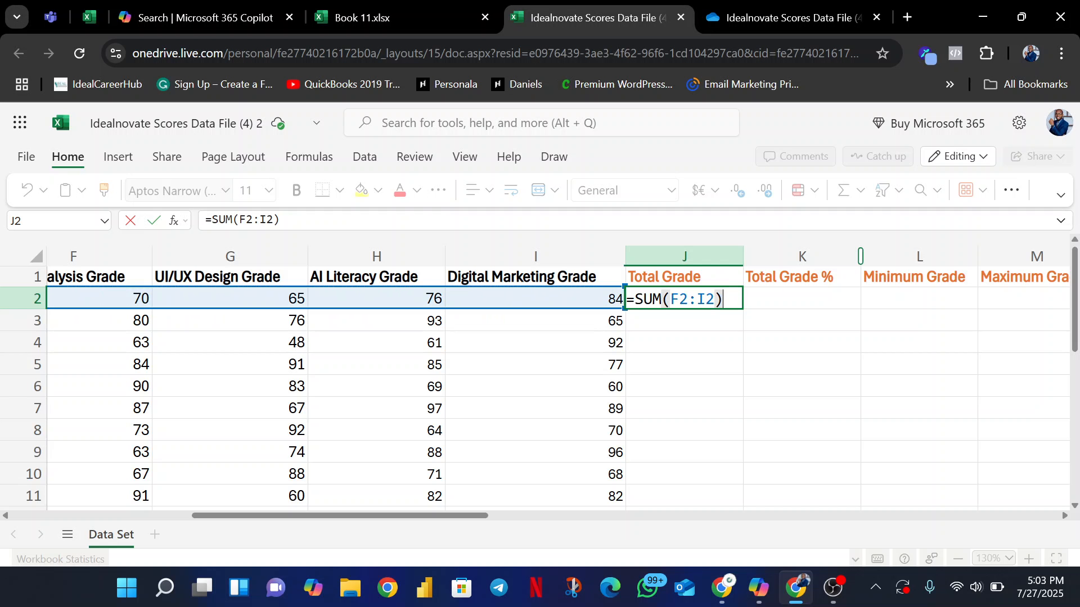
key("Return")
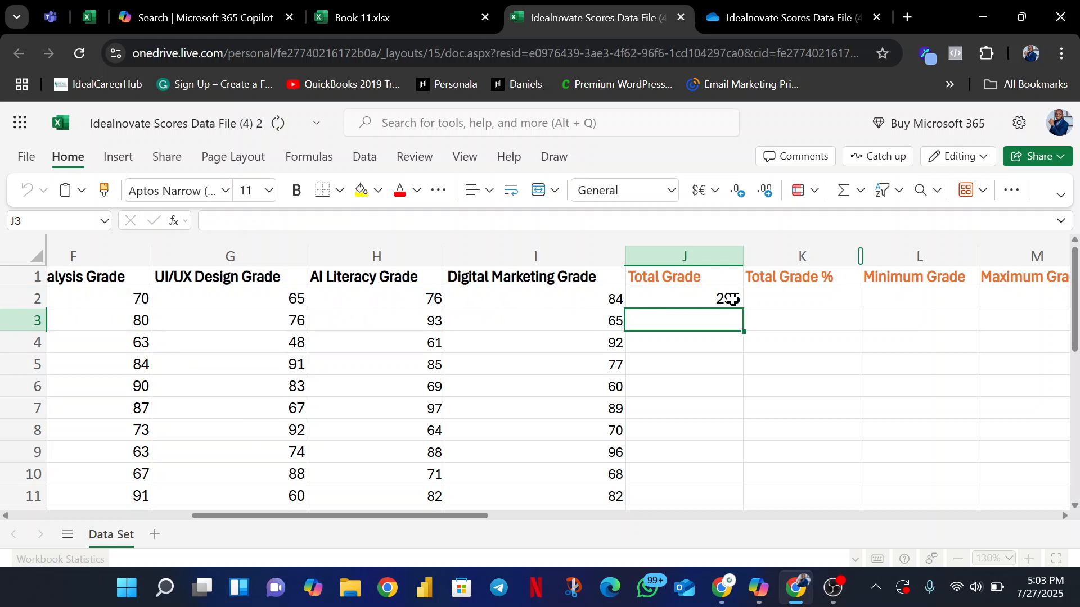
Step: Calculate the second student's Total Grade in J3 with the Sum function over F3:I3
left_click(713, 298)
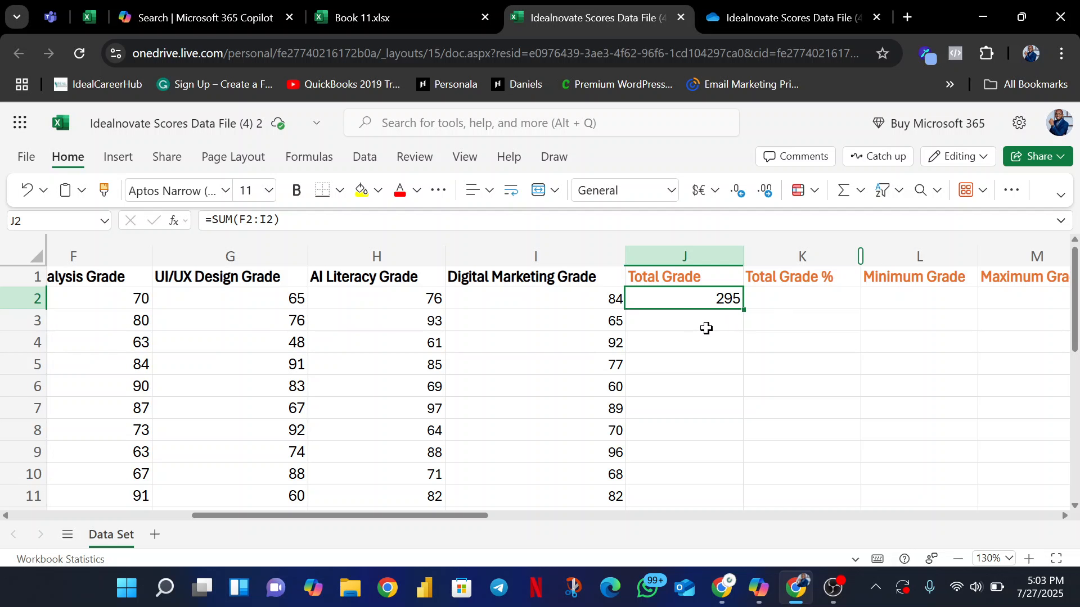
left_click(715, 321)
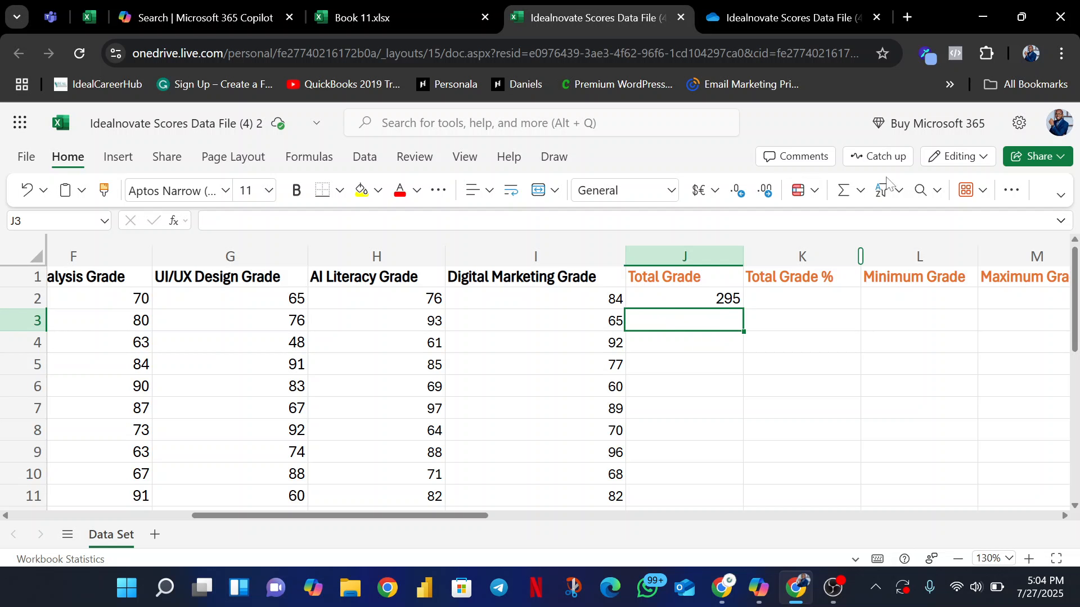
left_click(861, 191)
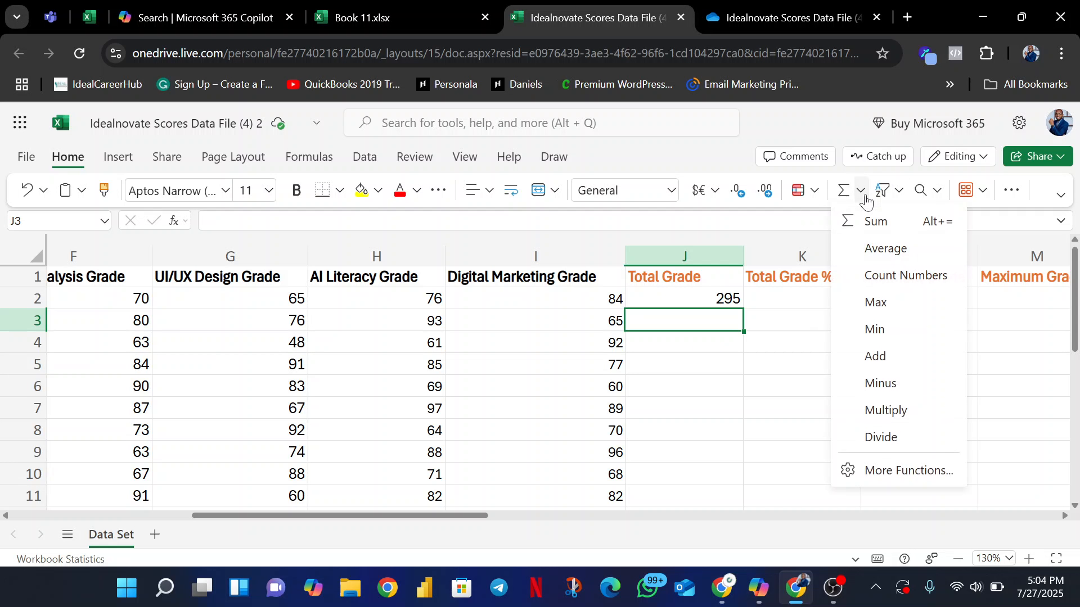
left_click(894, 223)
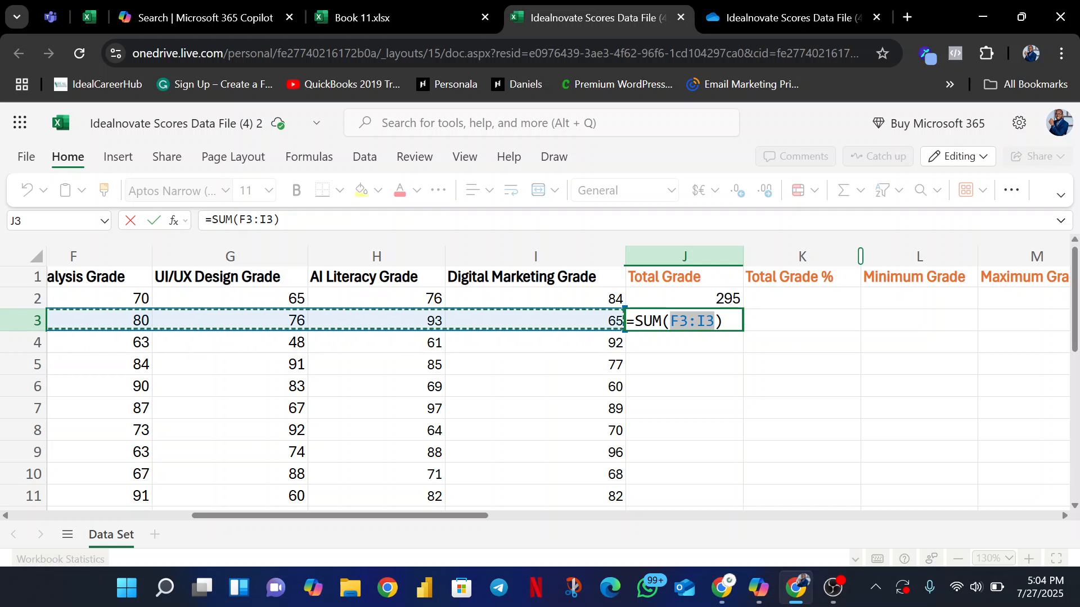
key("Return")
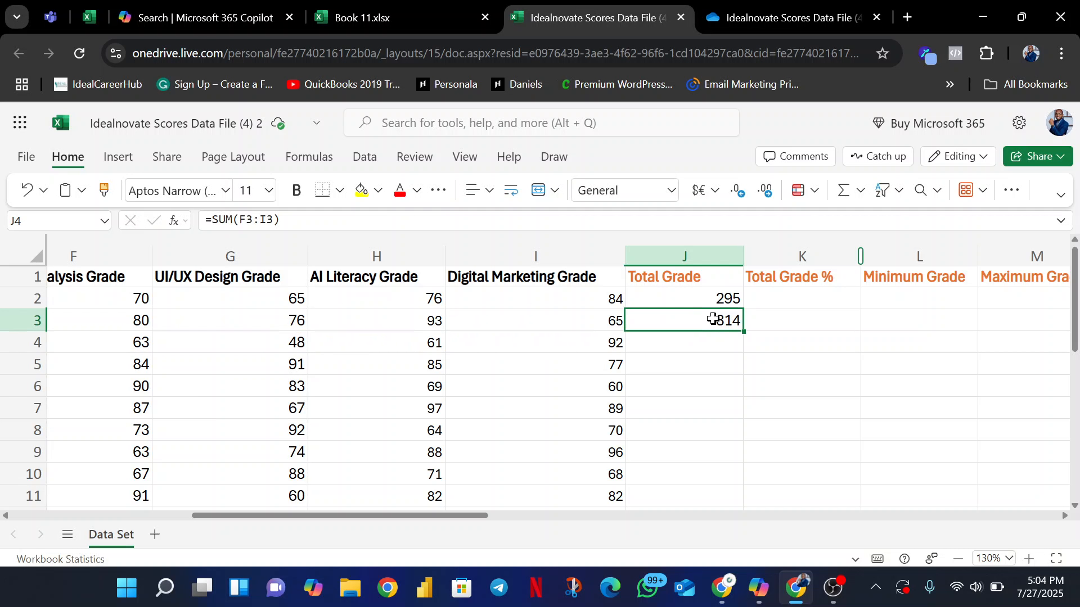
Step: Fill the Total Grade formulas from J2:J3 down to row 20 and review the filled column
left_click(713, 318)
left_click_drag(697, 302, 730, 324)
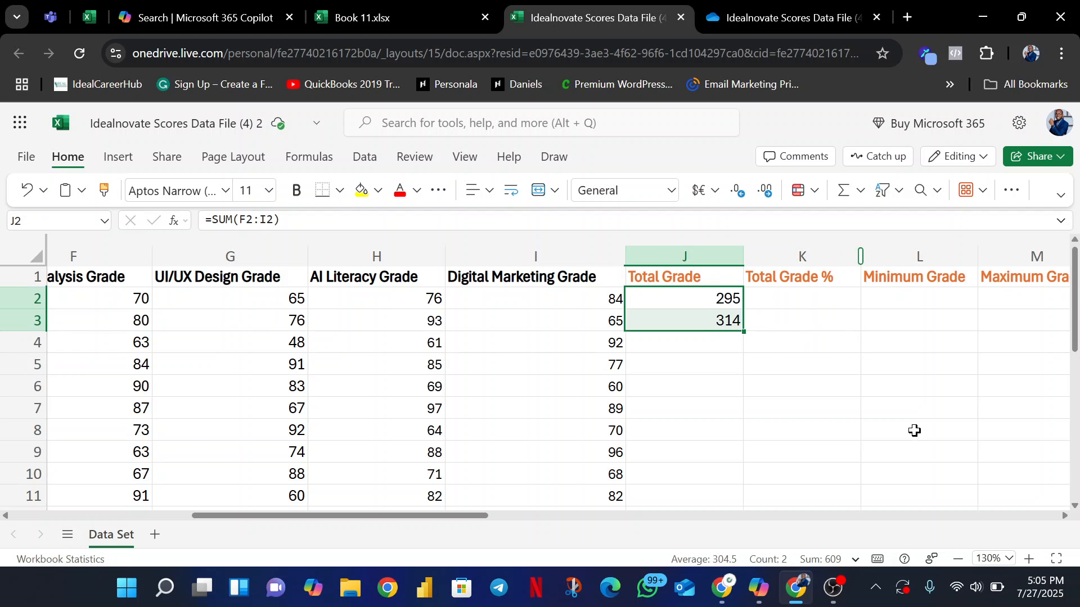
left_click(1030, 560)
left_click(1030, 559)
left_click(1029, 560)
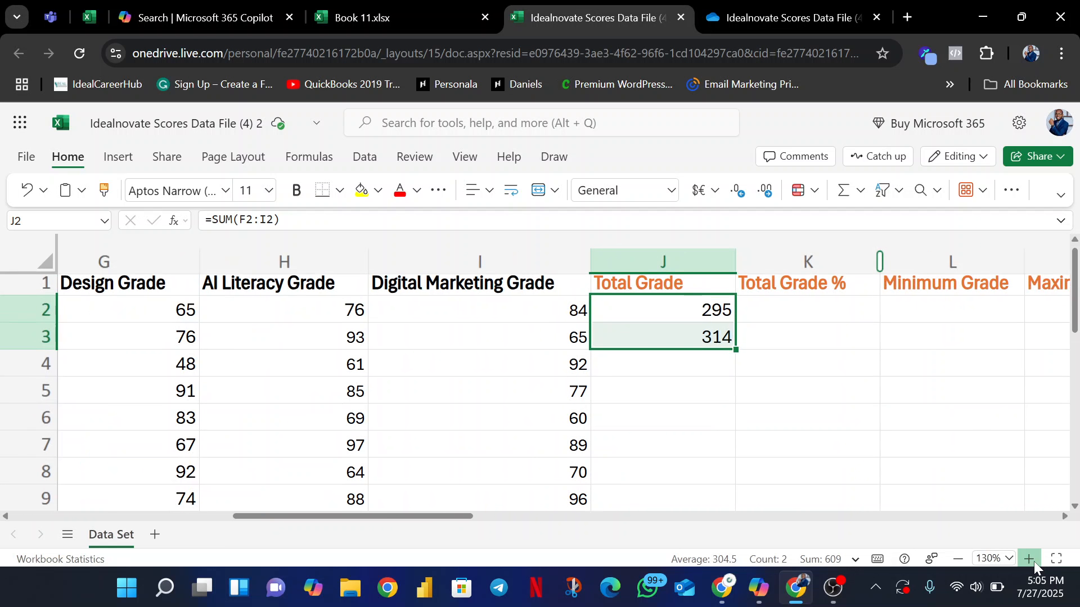
left_click(1029, 560)
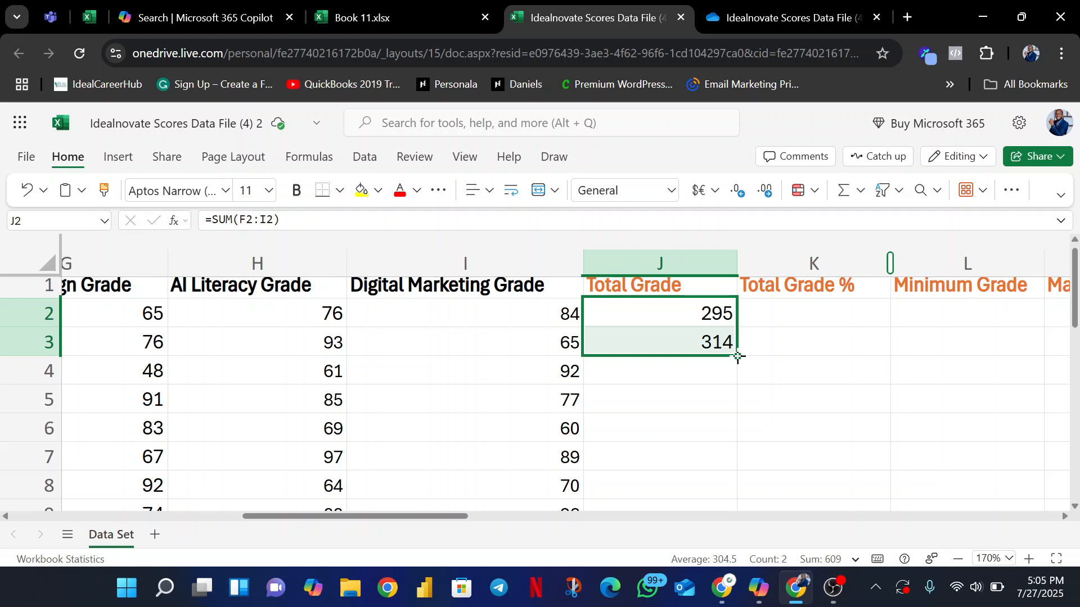
left_click_drag(738, 356, 704, 333)
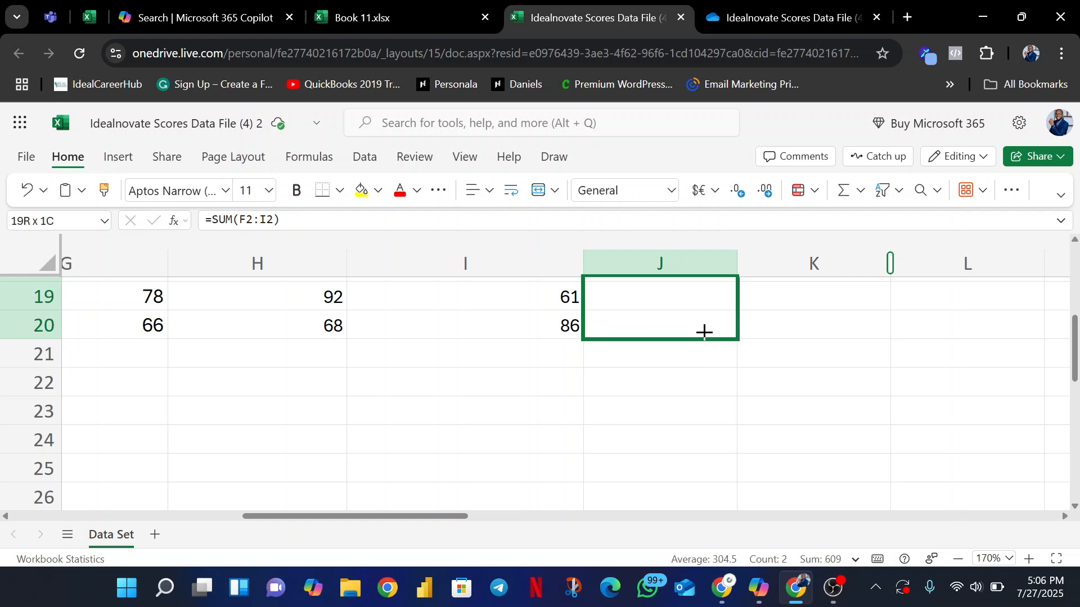
left_click_drag(704, 333, 707, 338)
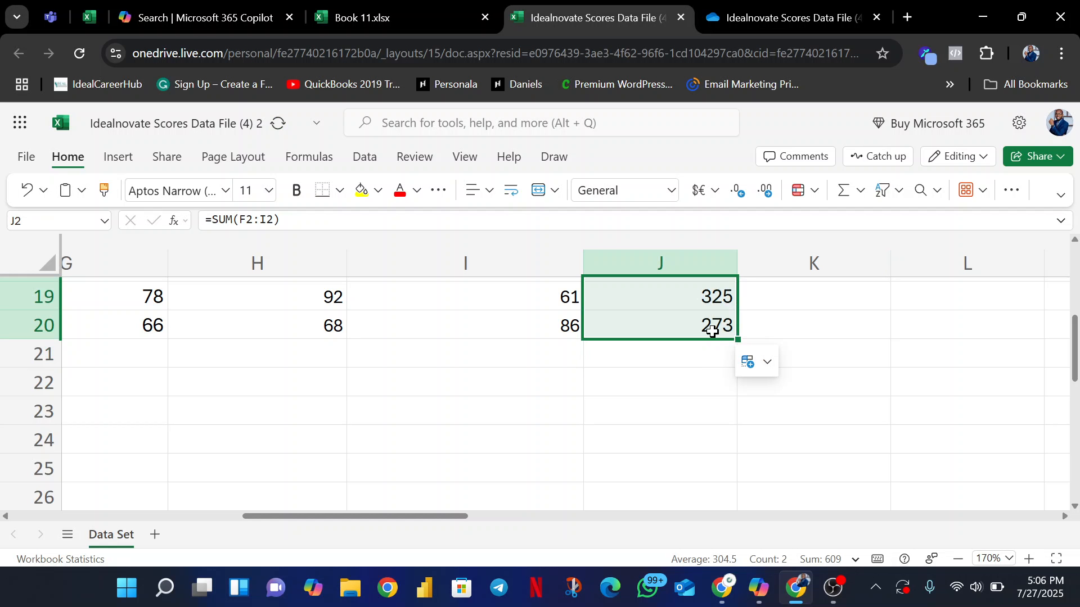
scroll(1077, 341, "up", 6)
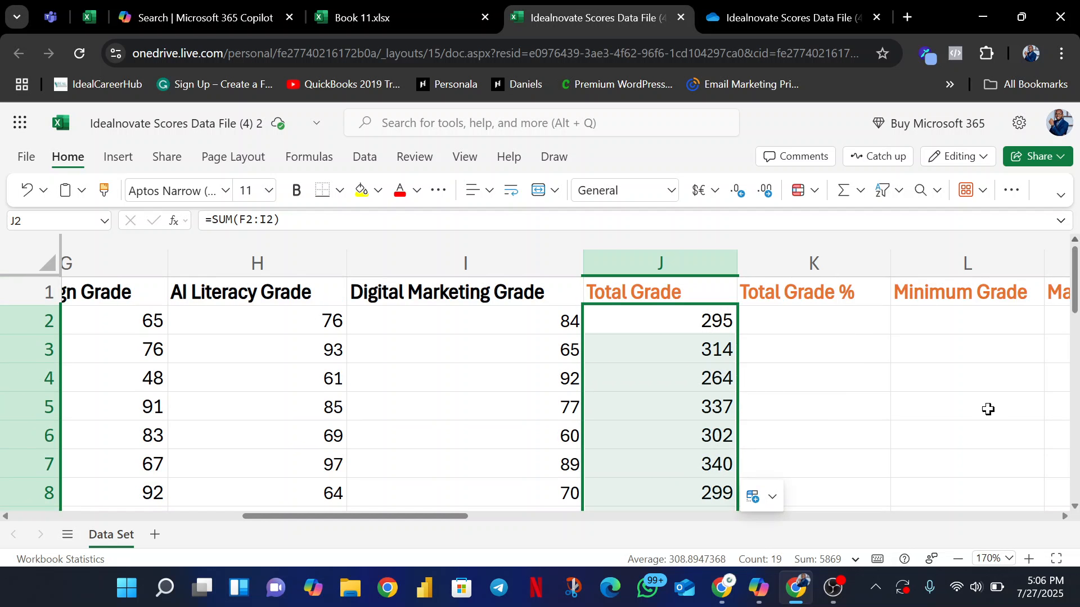
Step: Enter the formula =J2/400*100 in K2 to calculate the first student's Total Grade %
left_click(967, 562)
left_click(966, 562)
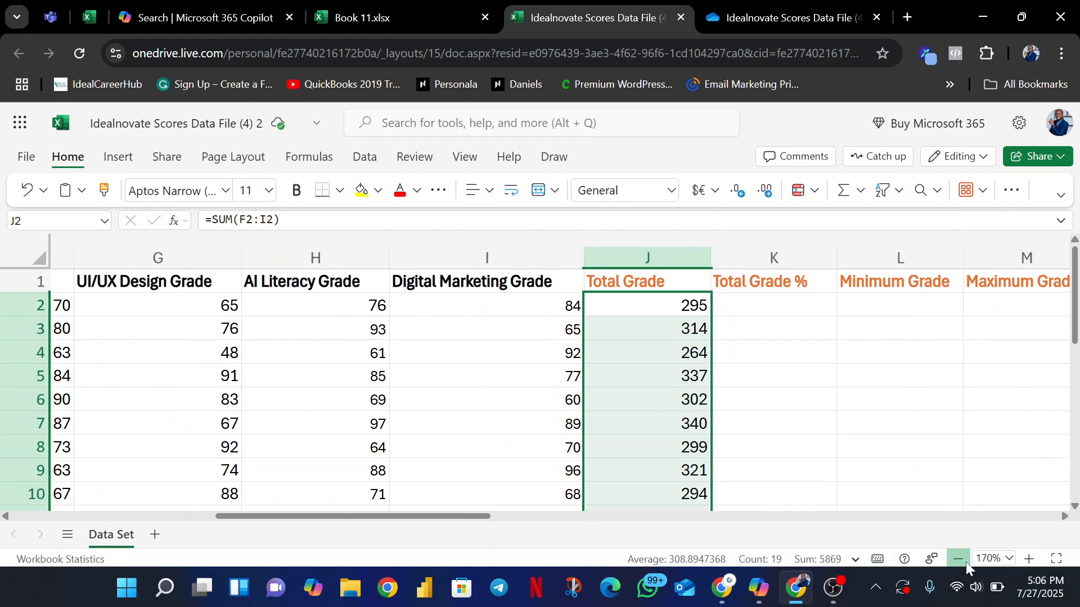
left_click(966, 562)
left_click(966, 562)
left_click(966, 562)
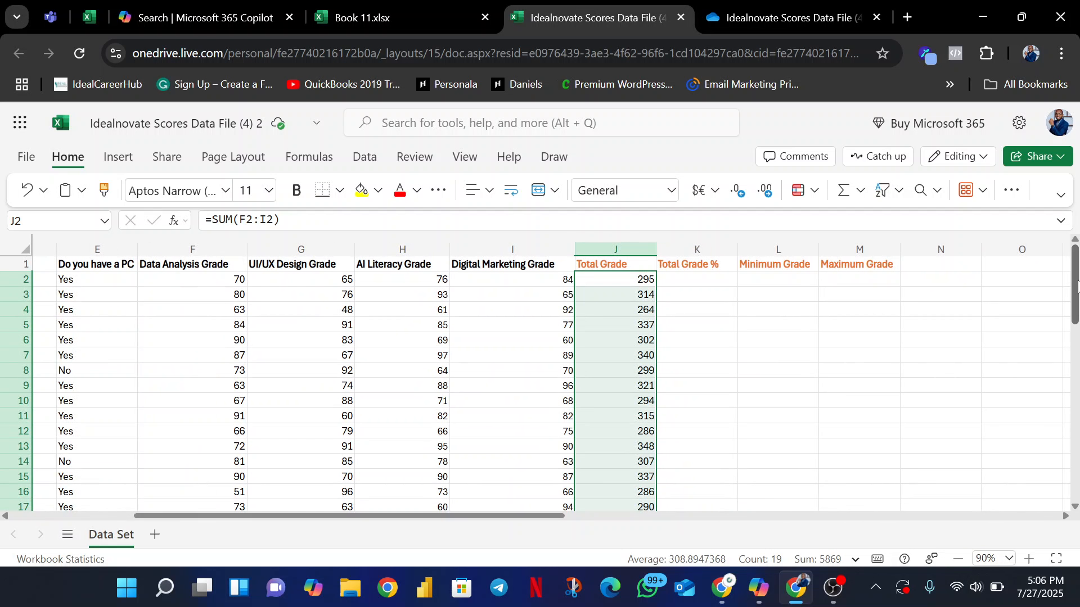
mouse_move(1078, 274)
left_mouse_down()
mouse_move(1078, 290)
mouse_move(1078, 272)
left_mouse_up()
left_click(704, 280)
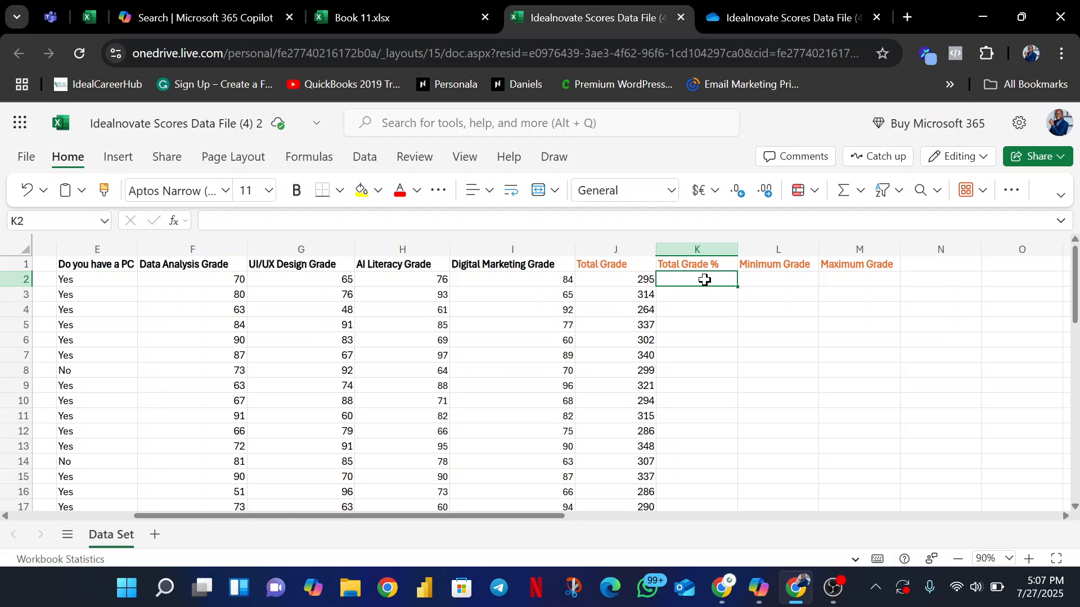
type("=")
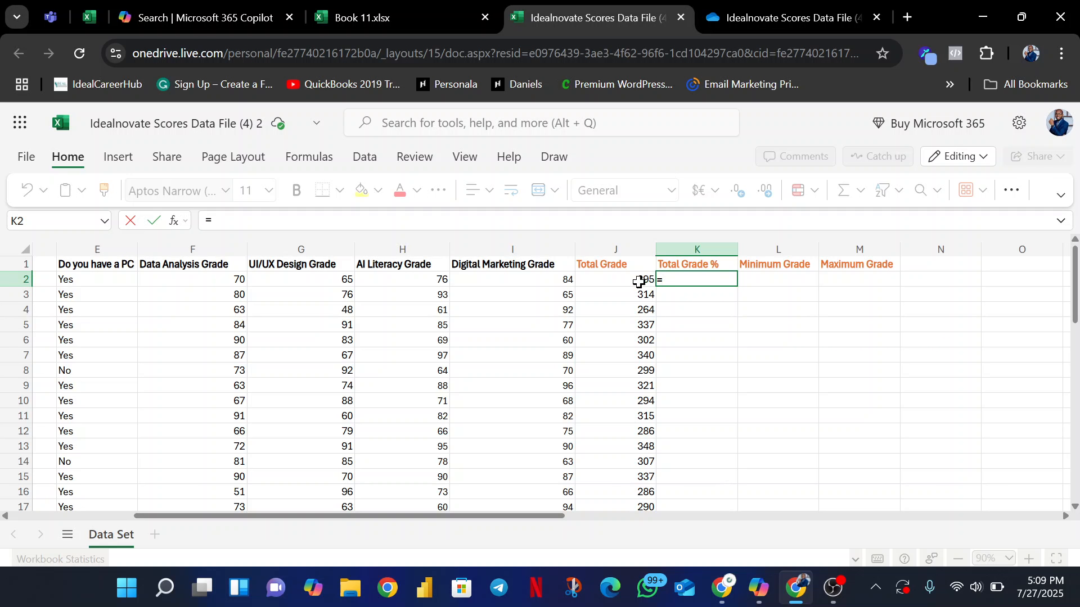
left_click(622, 279)
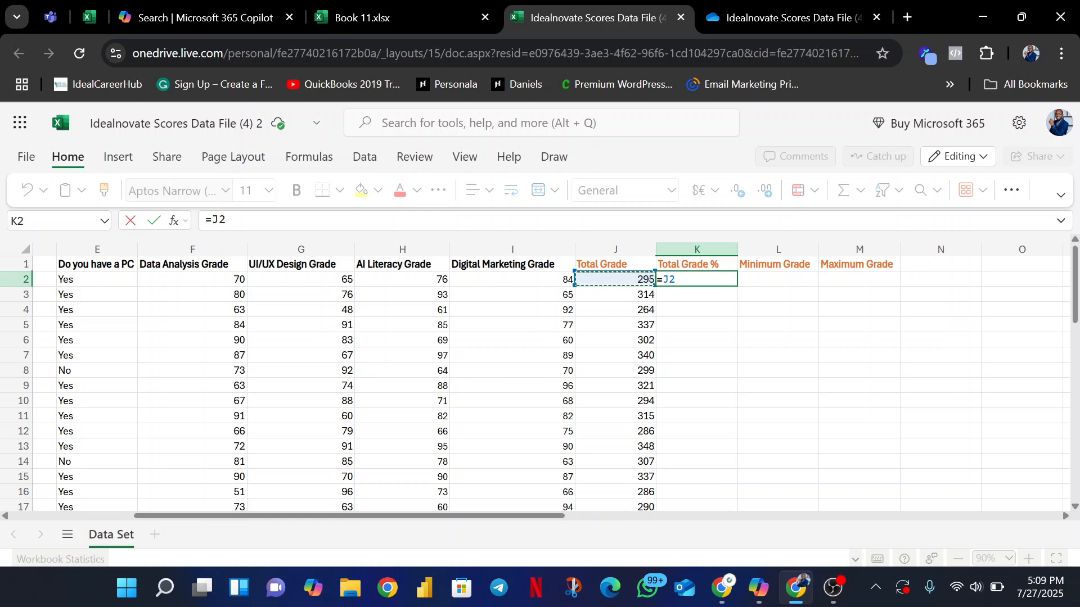
type("/4000")
key("BackSpace")
type("*")
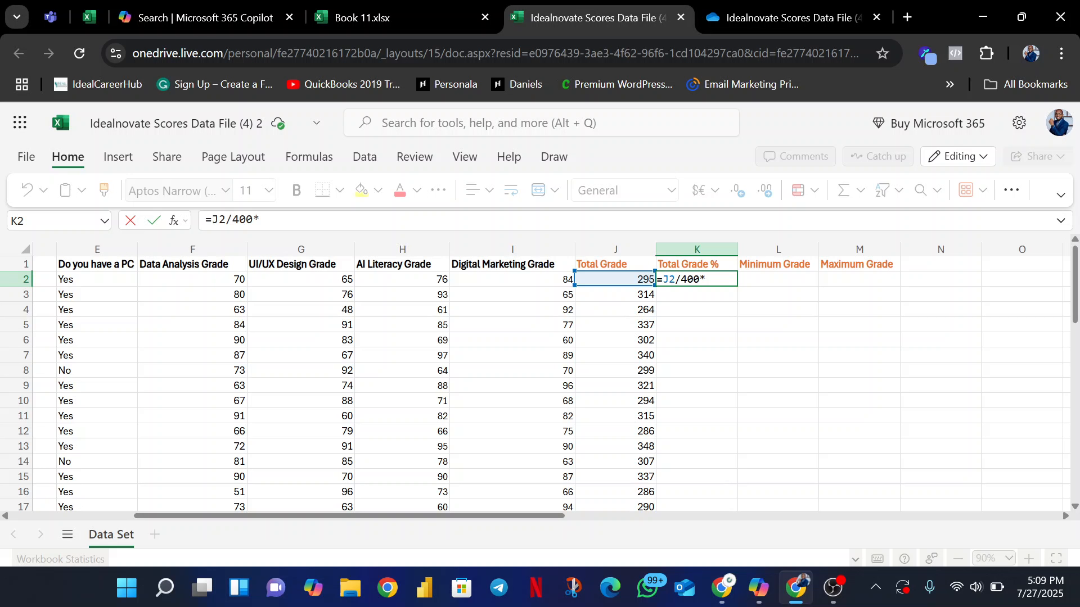
type("100")
key("Return")
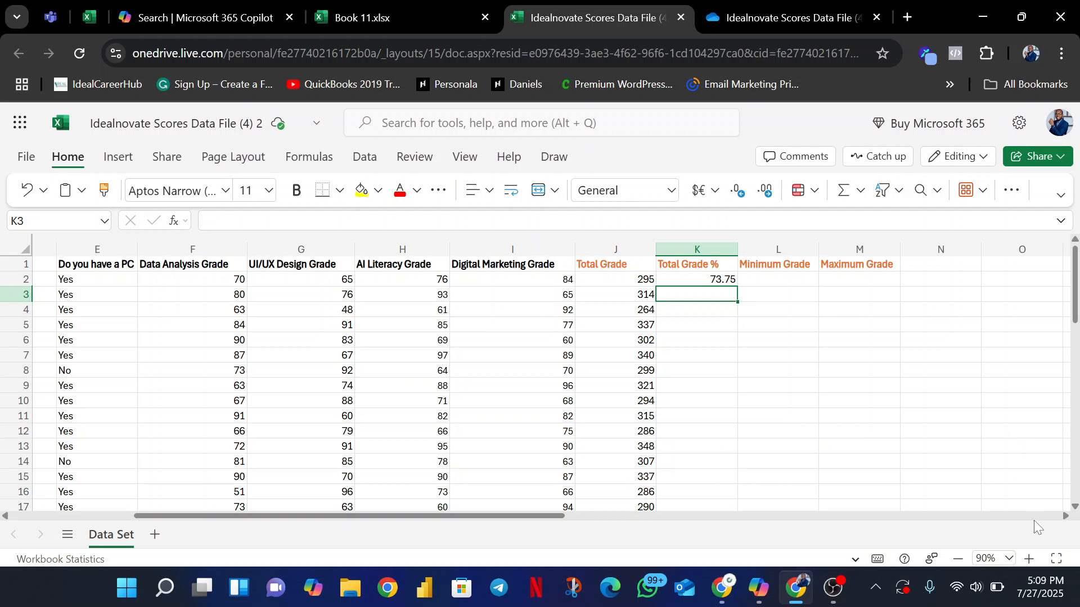
Step: Enter the formula =J3/400*100 in K3 to calculate the second student's Total Grade %
left_click(1028, 559)
left_click(1028, 559)
left_click(1028, 559)
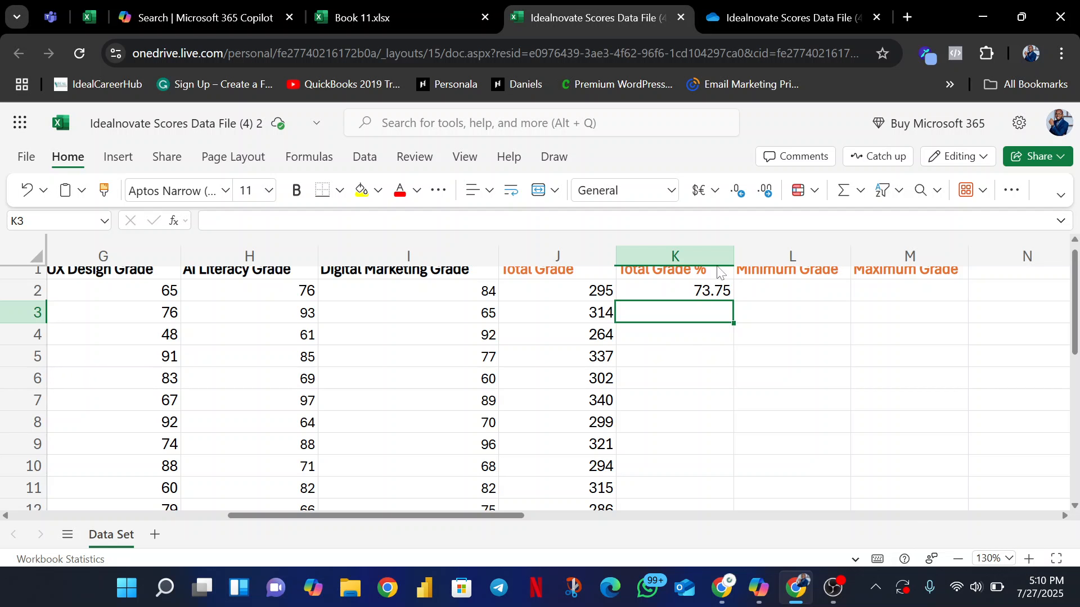
left_click(702, 293)
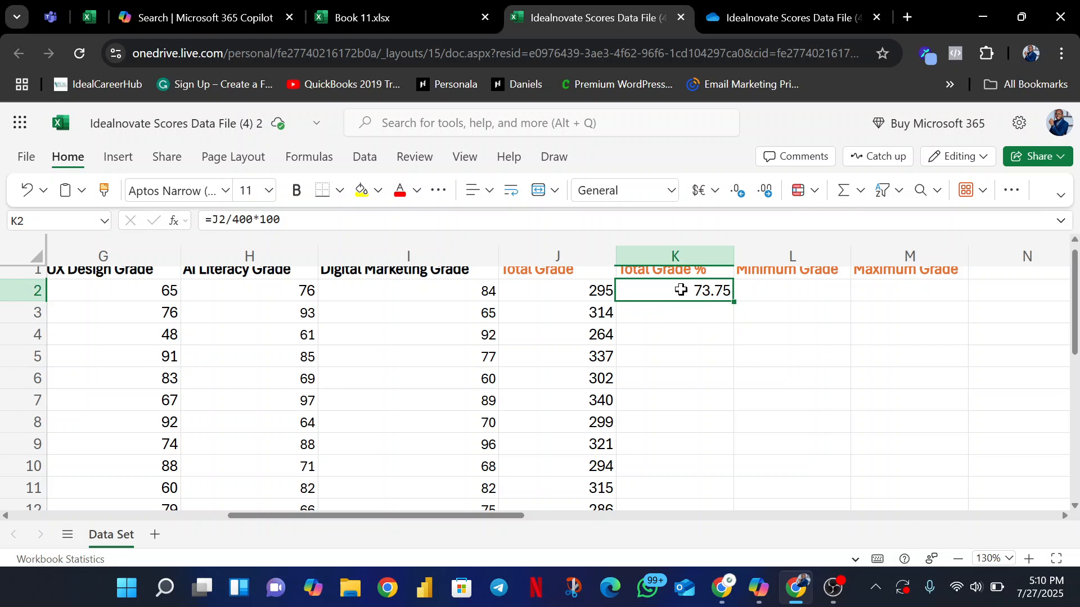
left_click(706, 314)
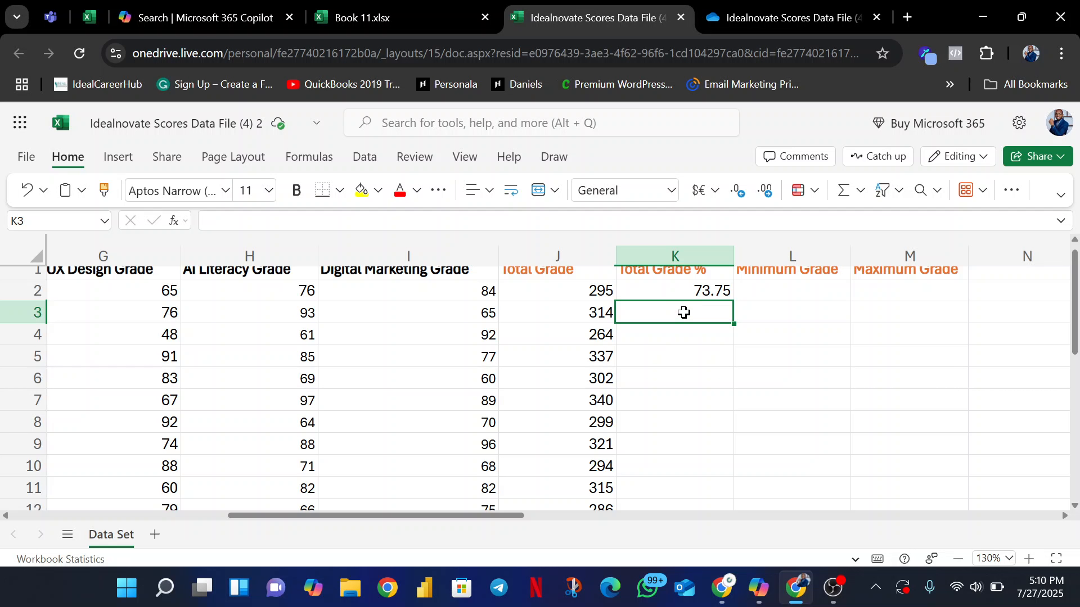
type("=")
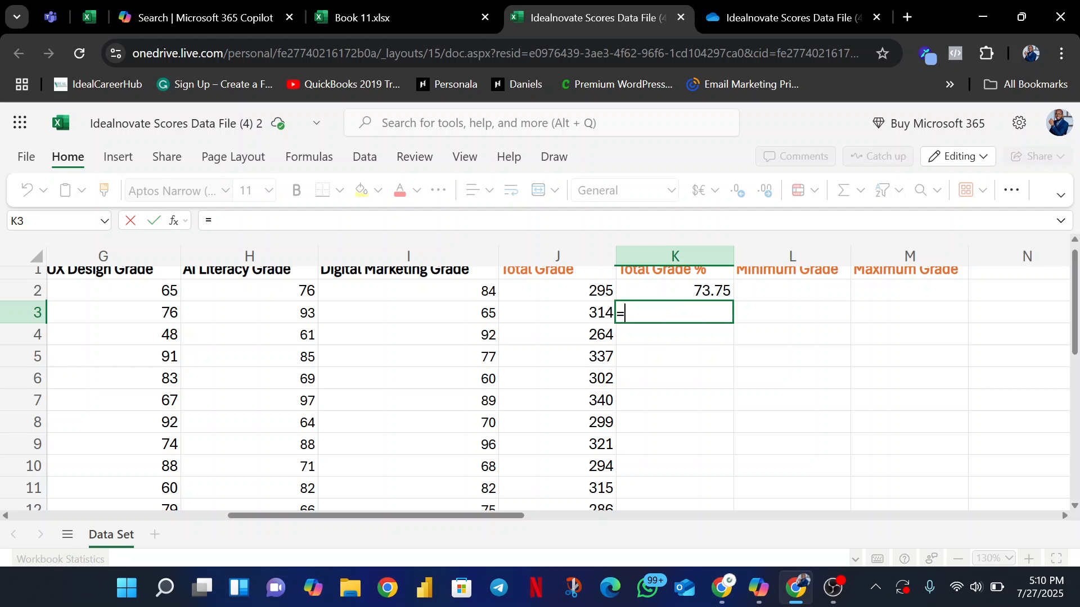
left_click(580, 311)
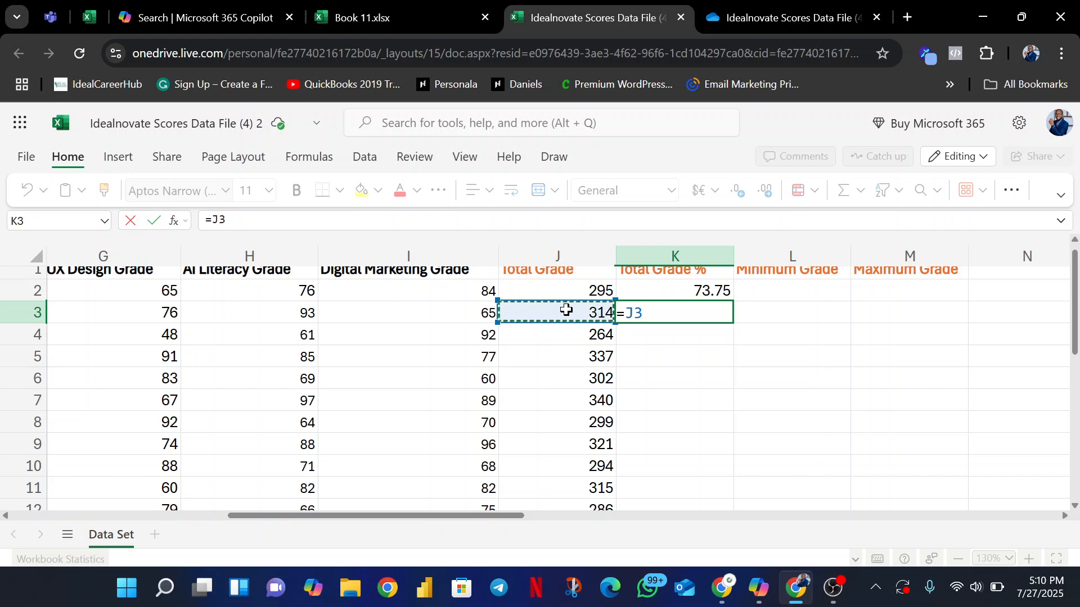
type("/")
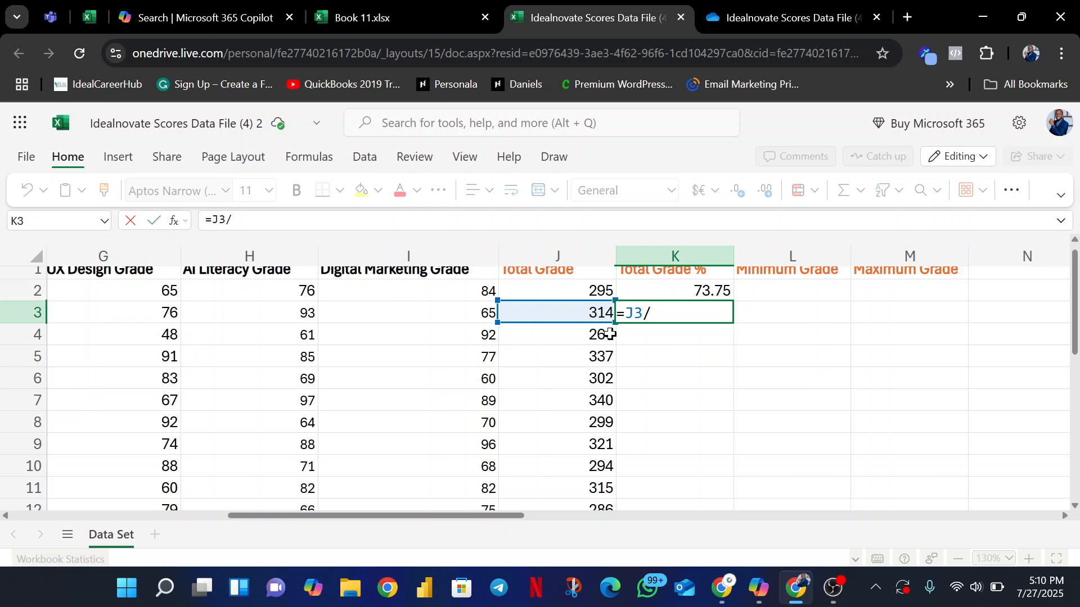
type("400*100")
key("Return")
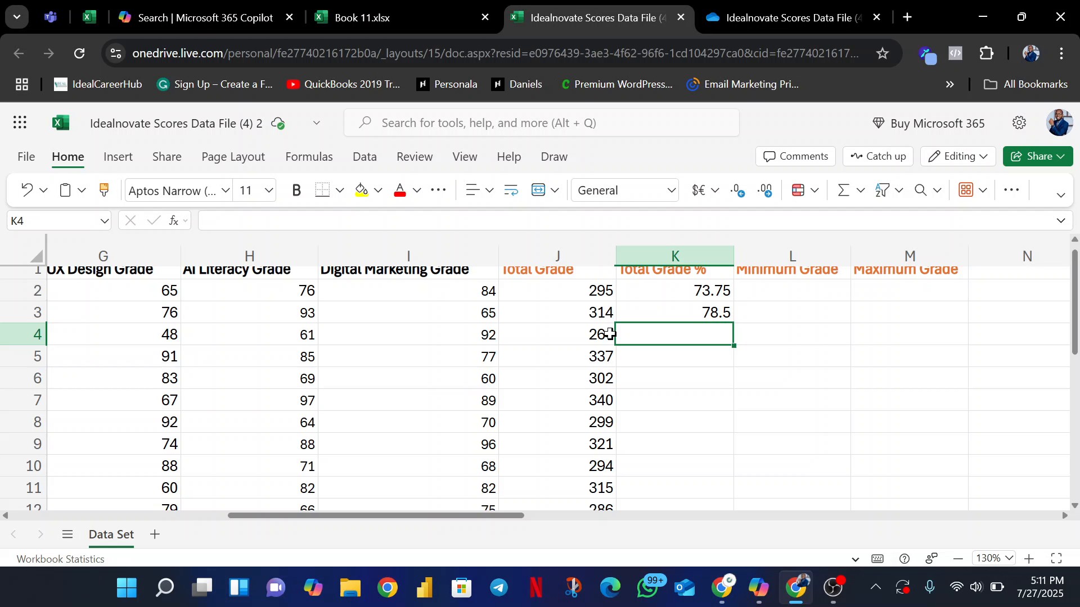
Step: Fill the Total Grade % formulas from K2:K3 down to row 20 and review the filled column
left_click_drag(678, 296, 724, 320)
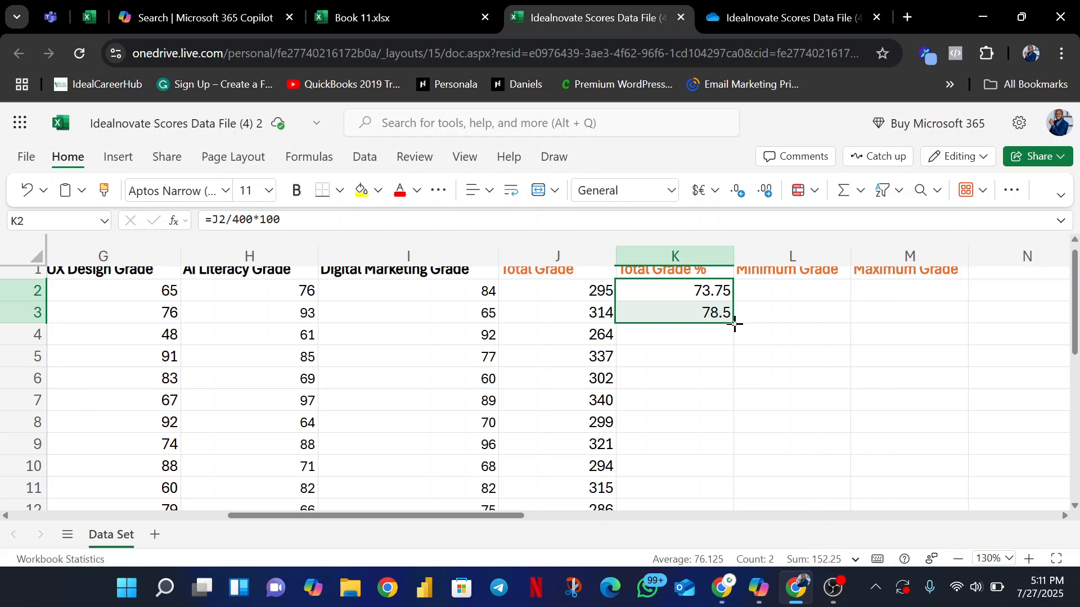
mouse_move(734, 324)
left_mouse_down()
mouse_move(729, 522)
mouse_move(724, 330)
left_mouse_up()
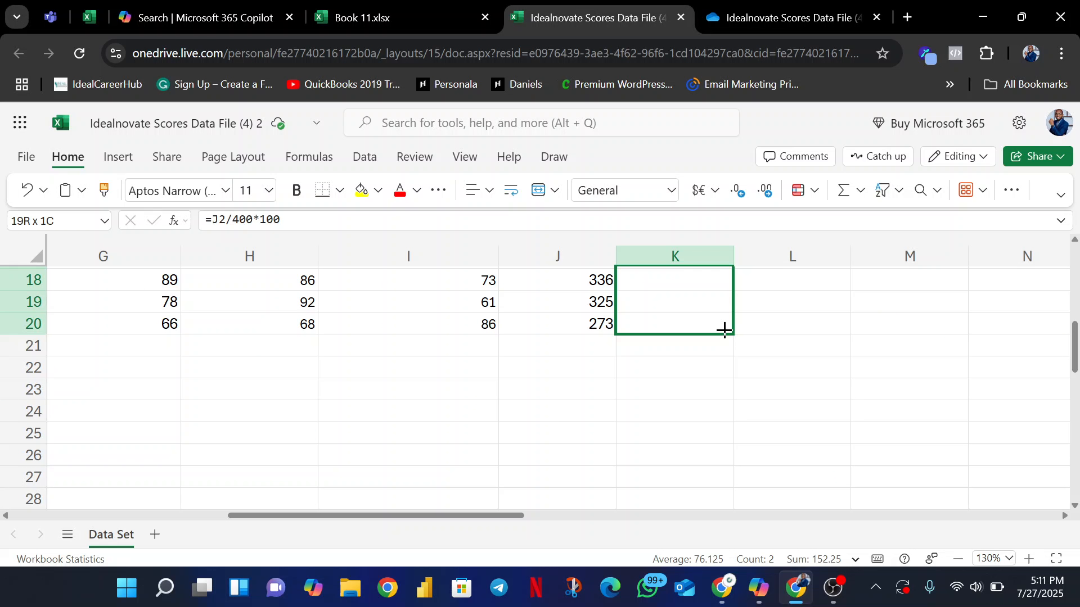
left_click_drag(724, 330, 727, 334)
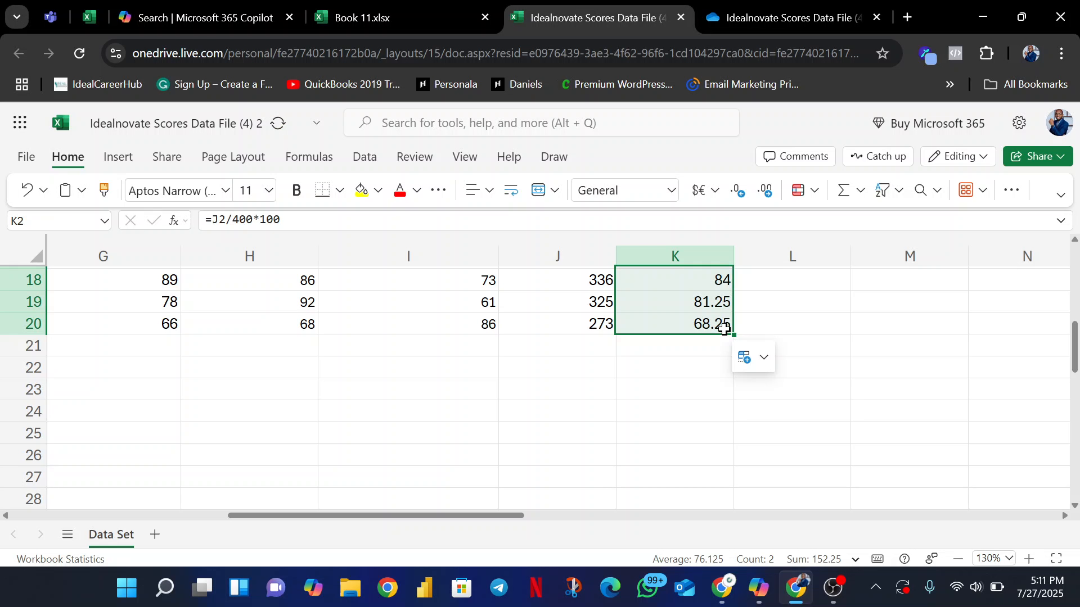
scroll(1070, 347, "up", 5)
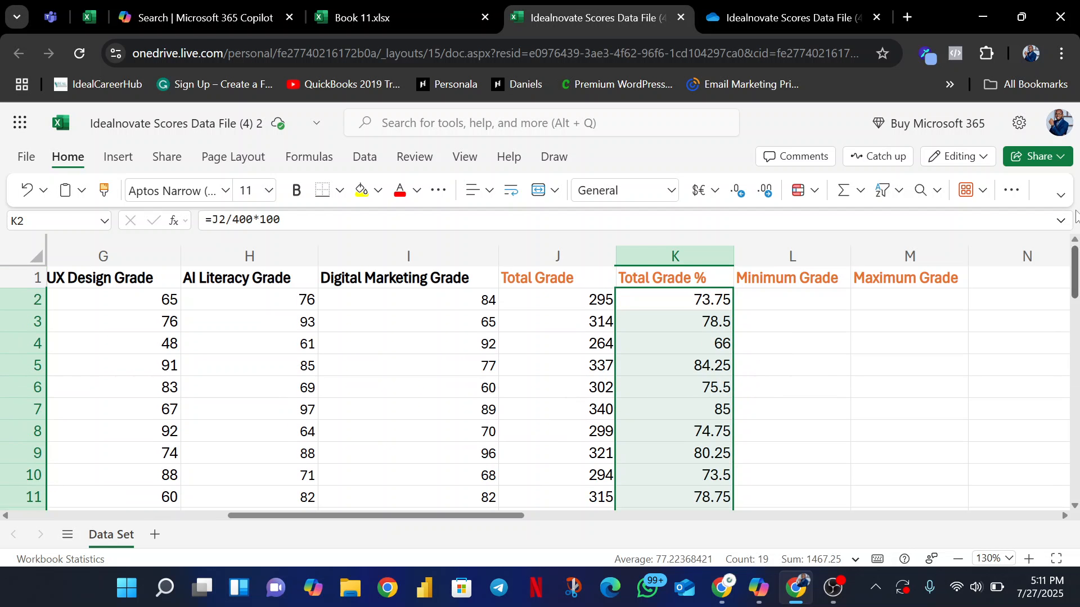
left_click(961, 560)
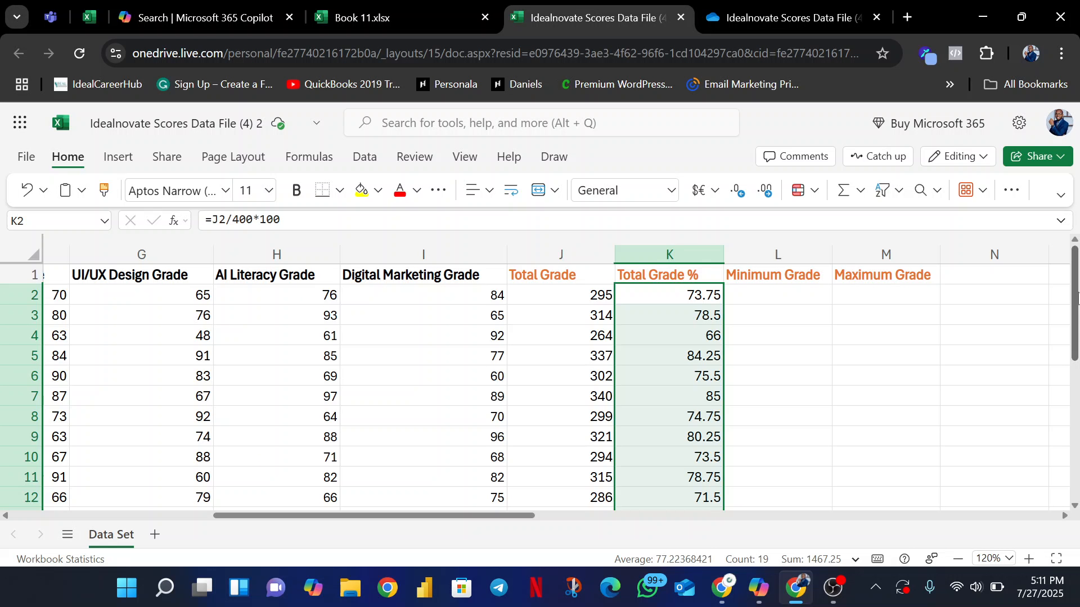
Step: Insert the Min function in L2 for the first student's Minimum Grade
left_click(787, 291)
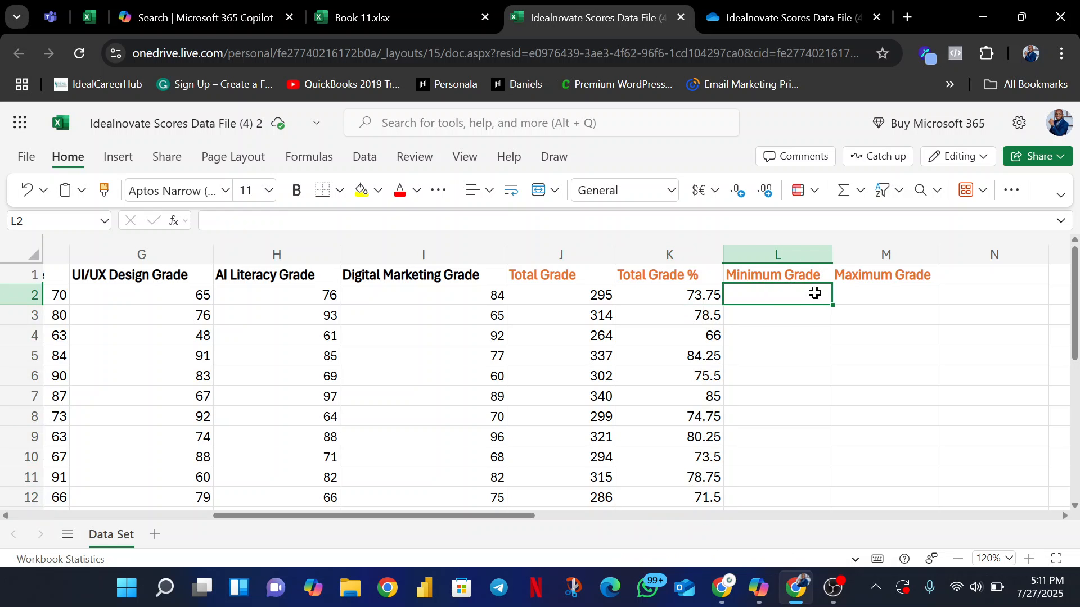
left_click(964, 562)
left_click(958, 558)
left_click(959, 558)
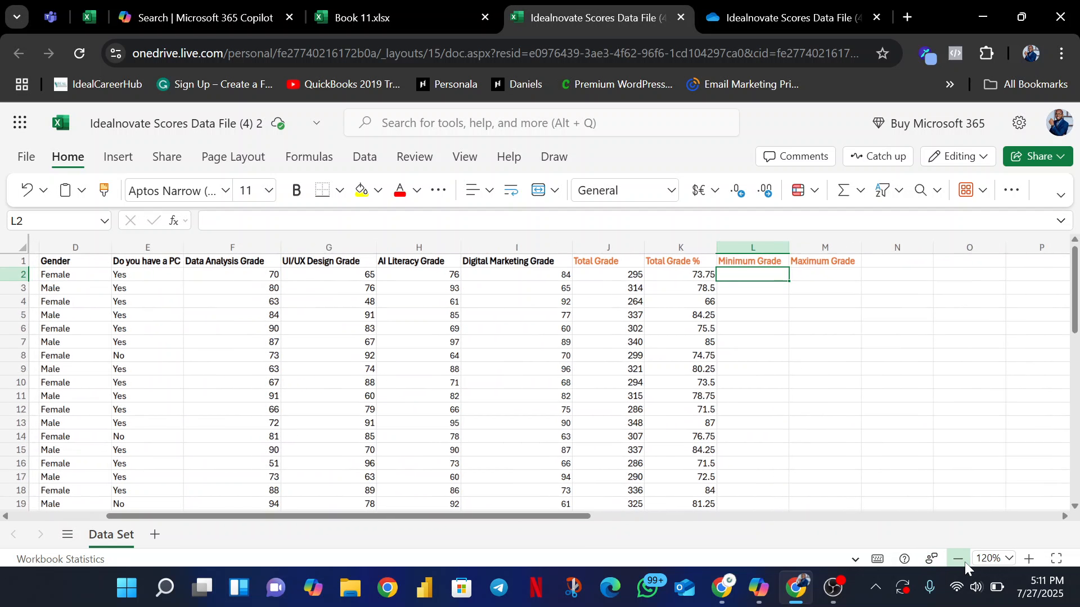
left_click(963, 561)
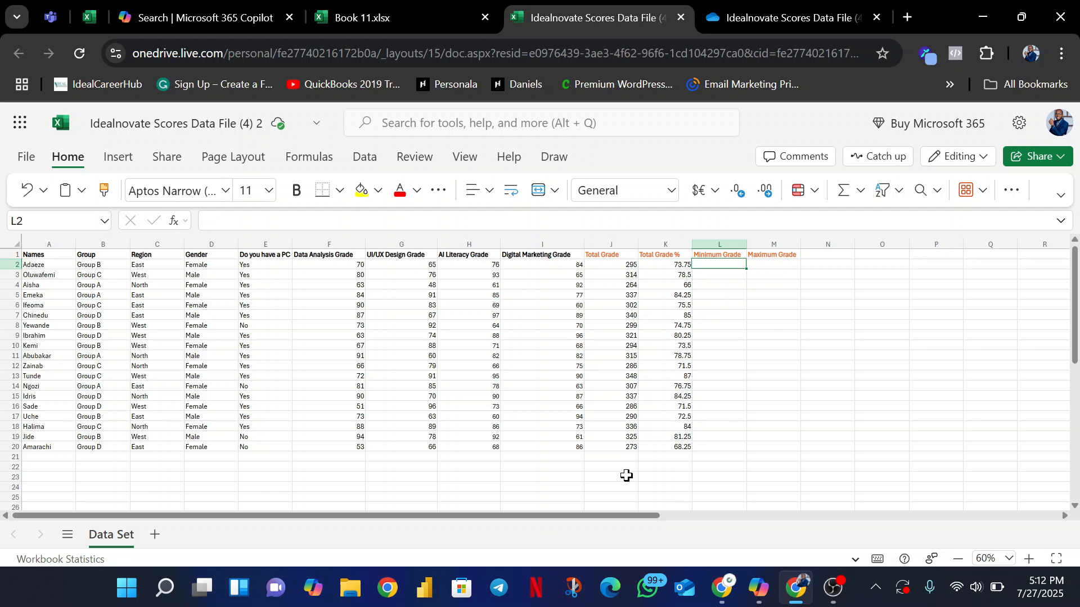
left_click(1030, 559)
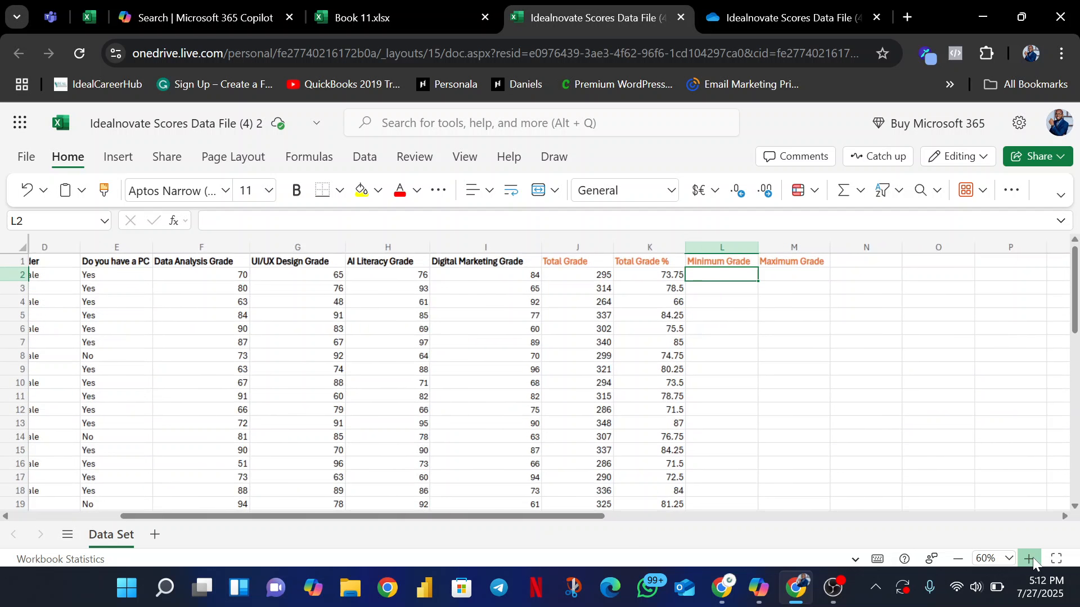
left_click(1030, 559)
left_click(1030, 559)
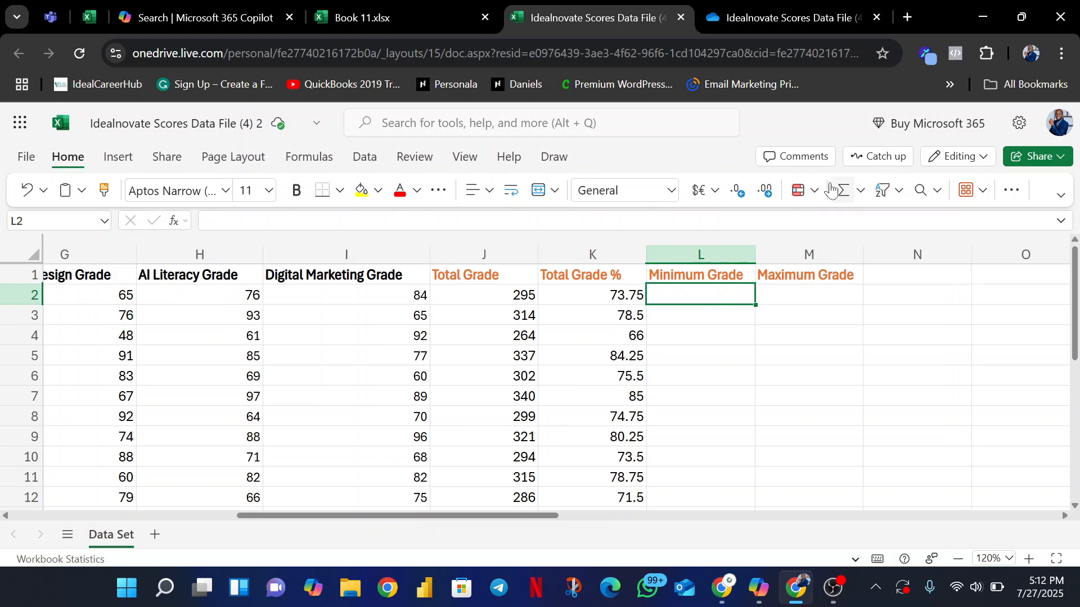
left_click(860, 190)
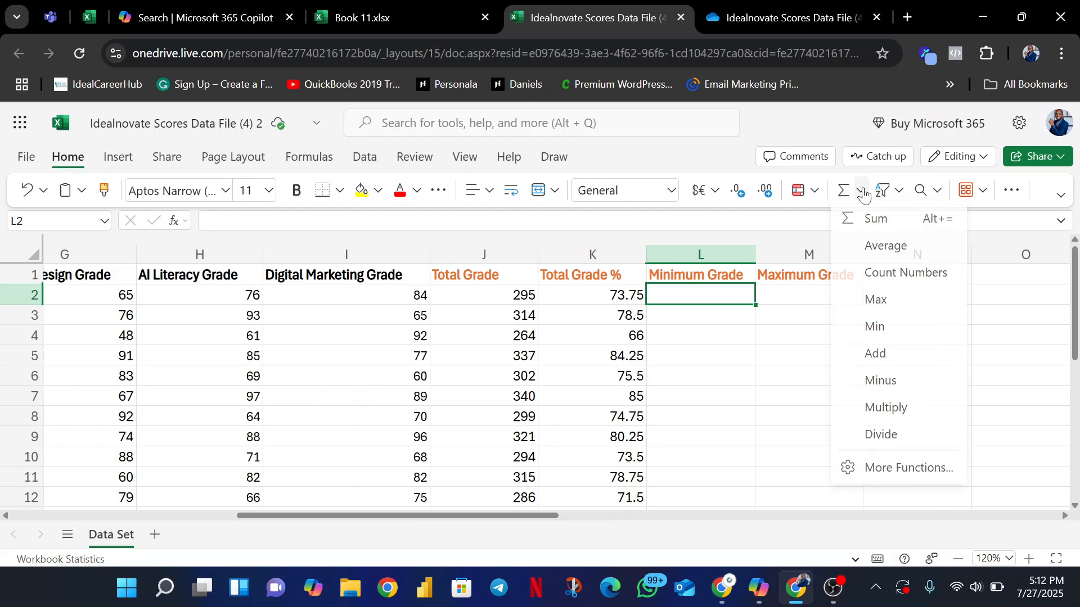
left_click(900, 343)
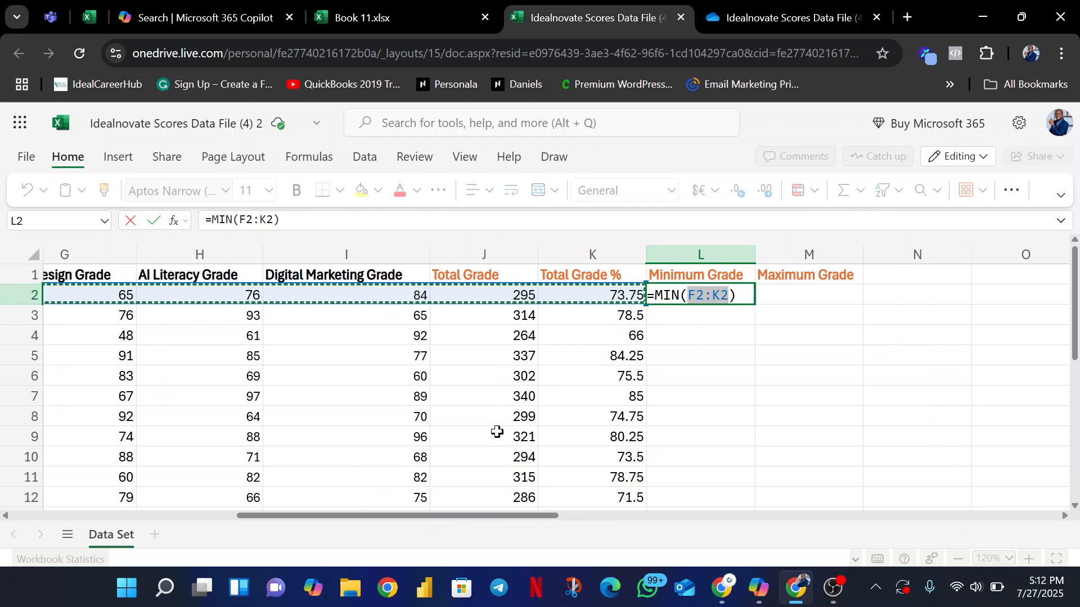
Step: Change the range of the MIN formula in L2 to F2:I2 so it covers only the four course grades
left_click_drag(393, 515, 297, 516)
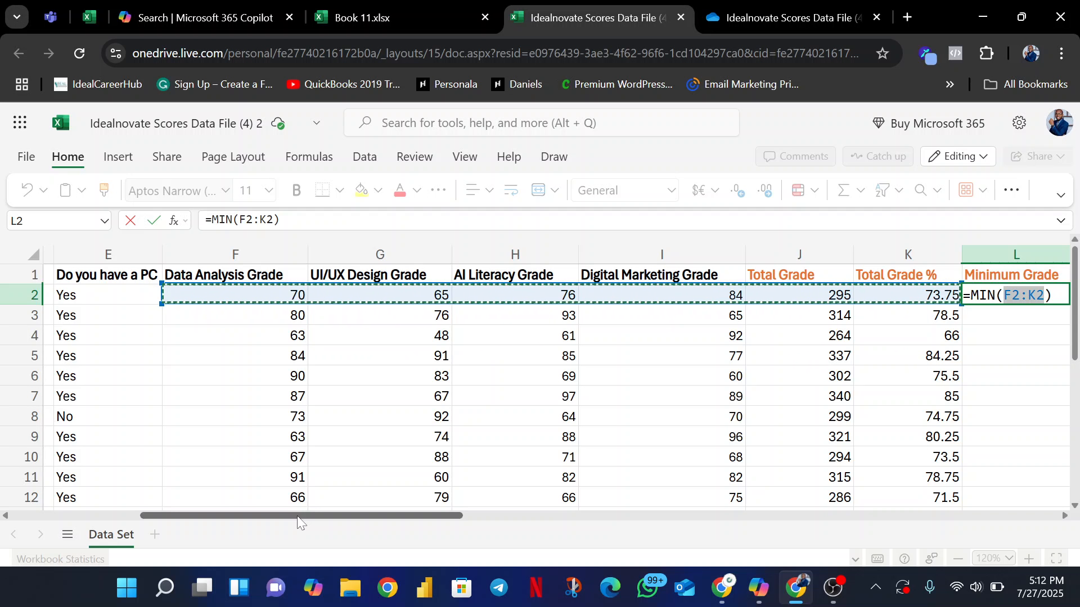
scroll(301, 521, "right", 3)
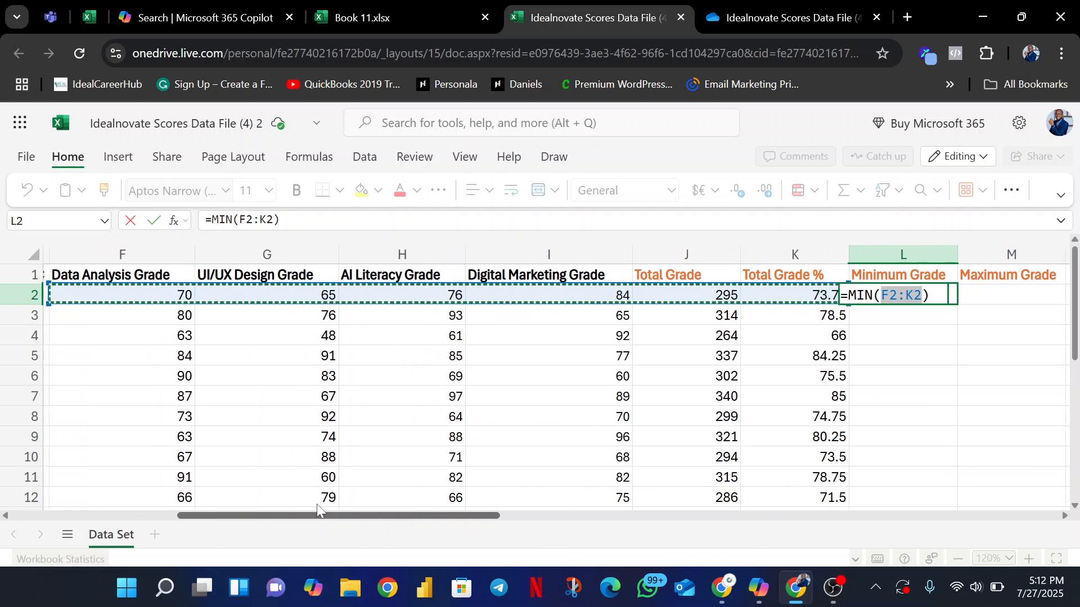
scroll(317, 509, "left", 3)
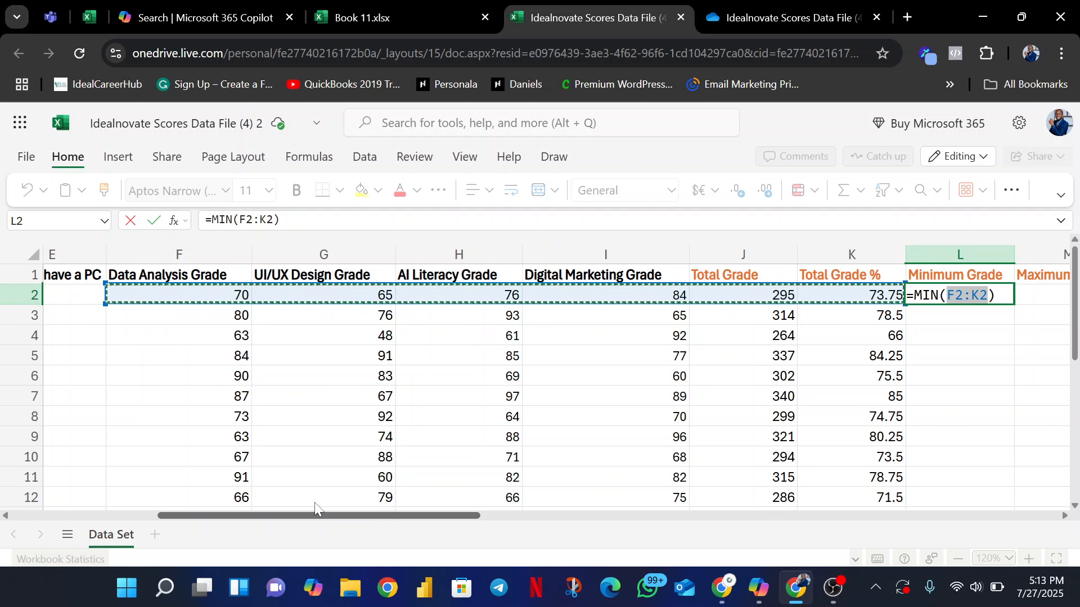
left_click_drag(315, 509, 447, 488)
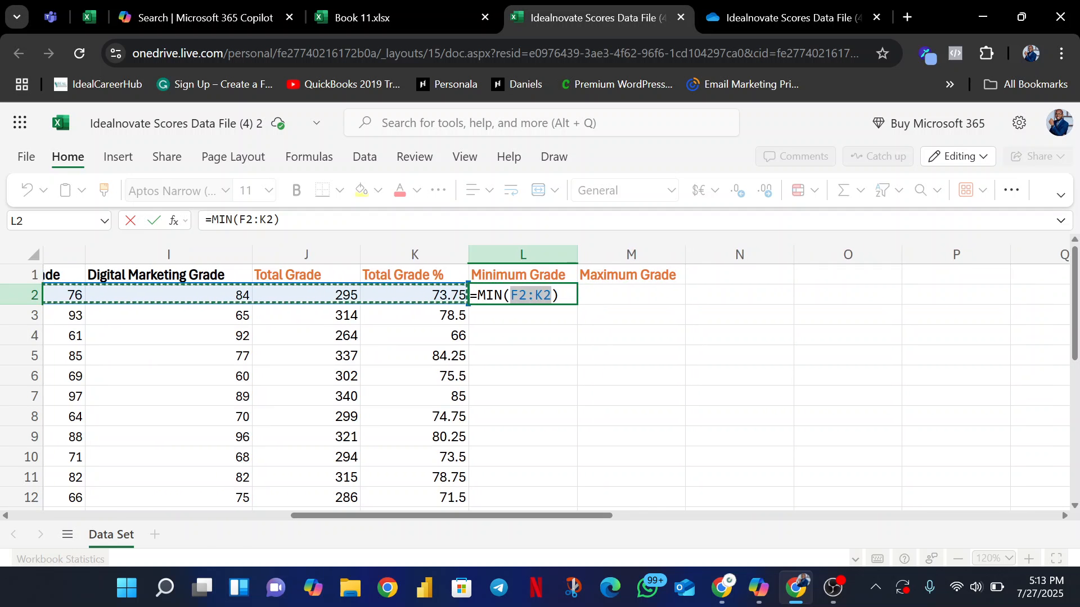
key("F2")
key("BackSpace")
key("BackSpace")
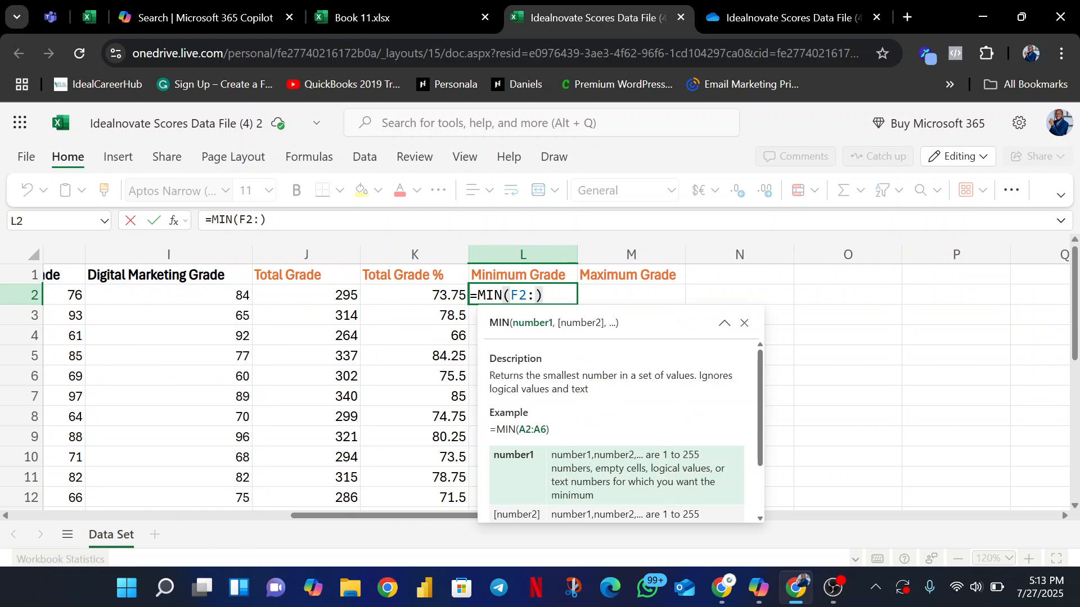
type("I2")
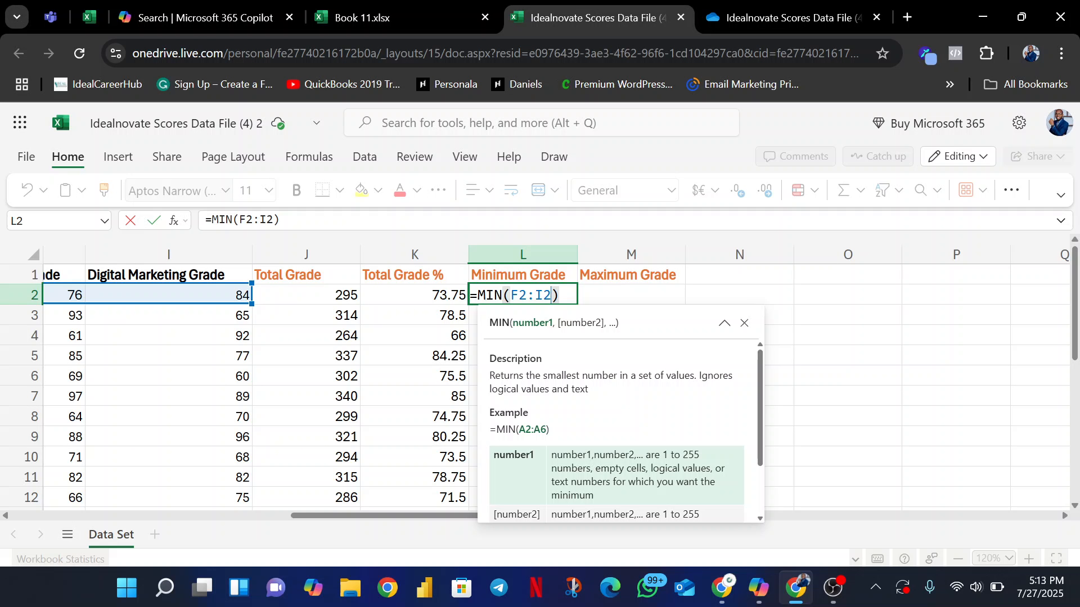
key("Return")
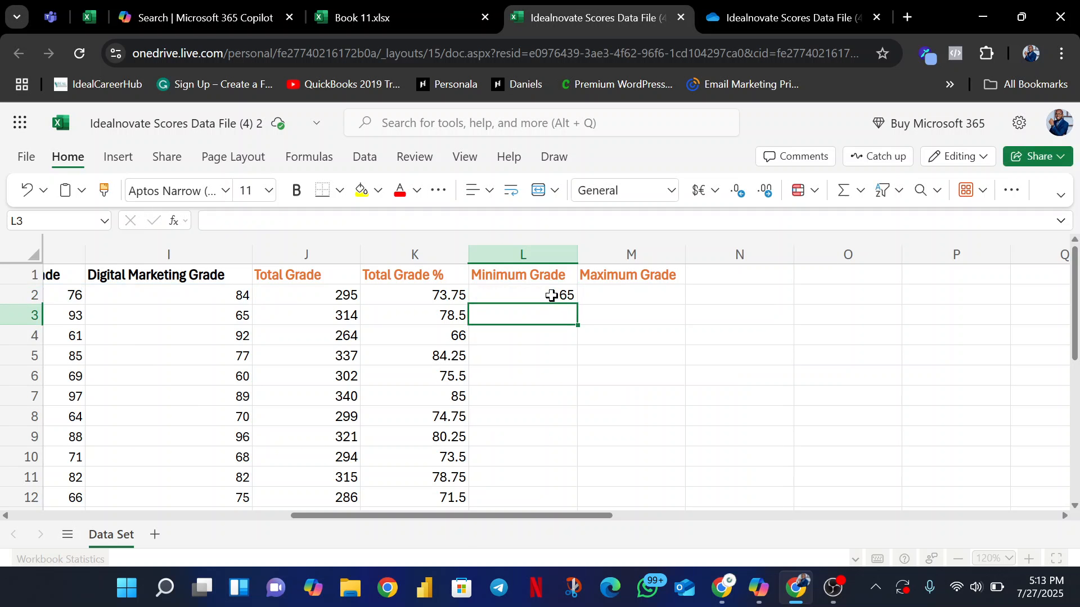
left_click(541, 290)
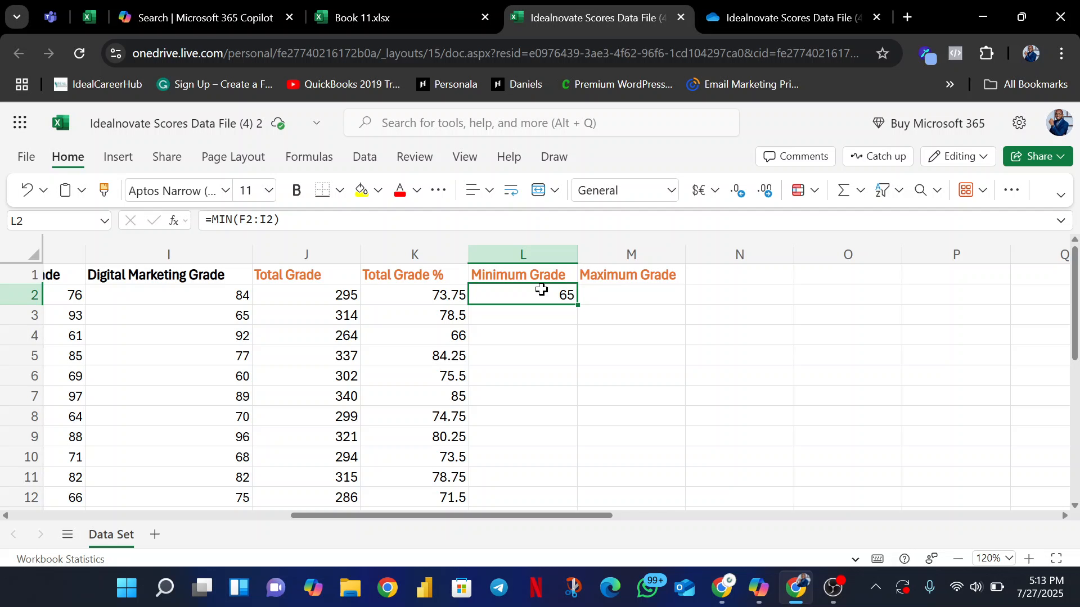
left_click(574, 314)
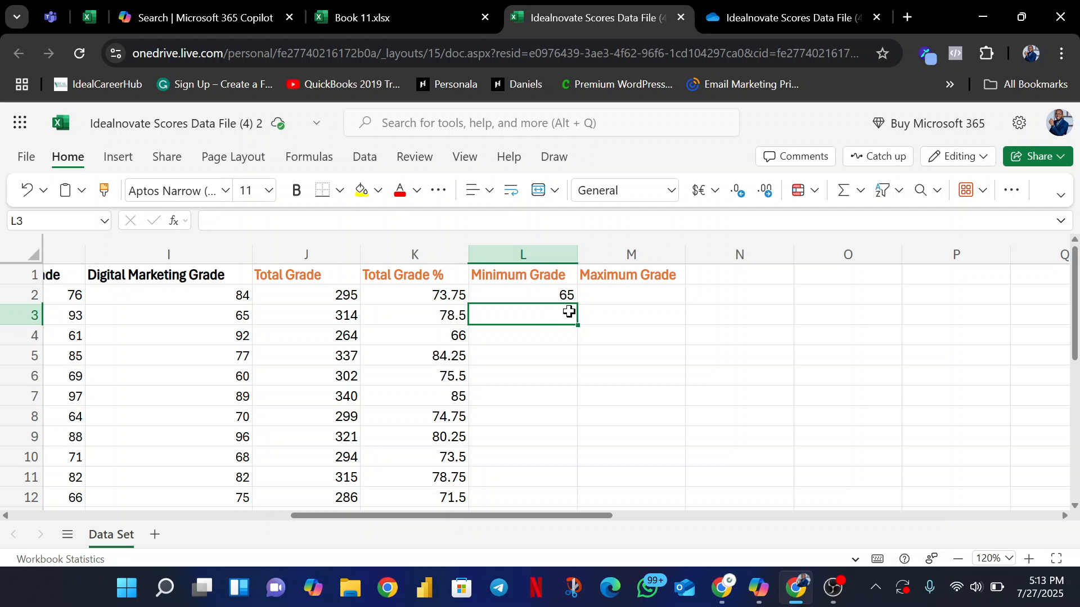
left_click(860, 191)
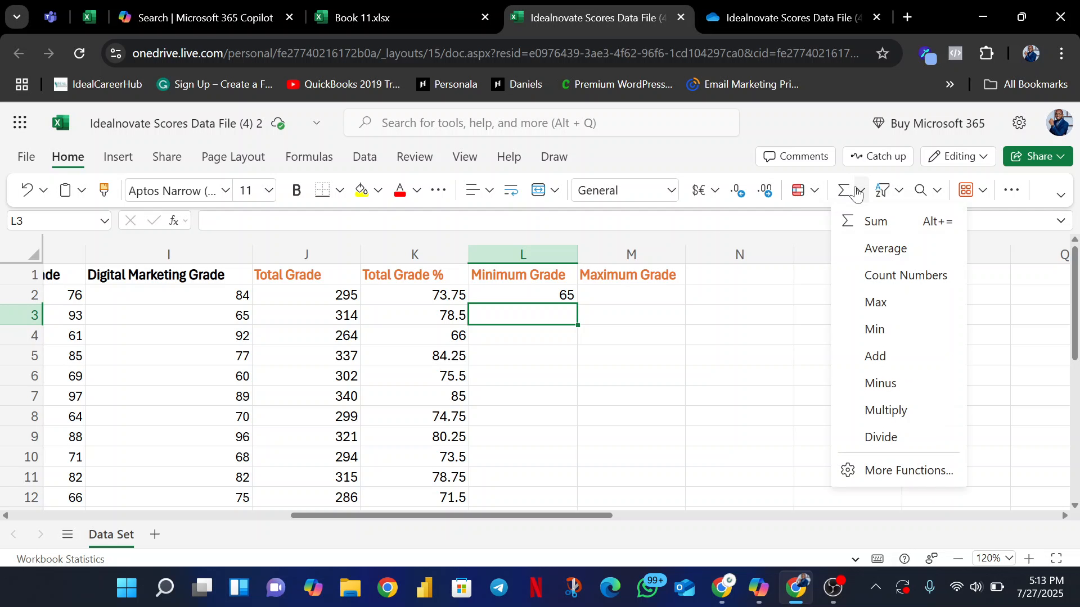
left_click(870, 223)
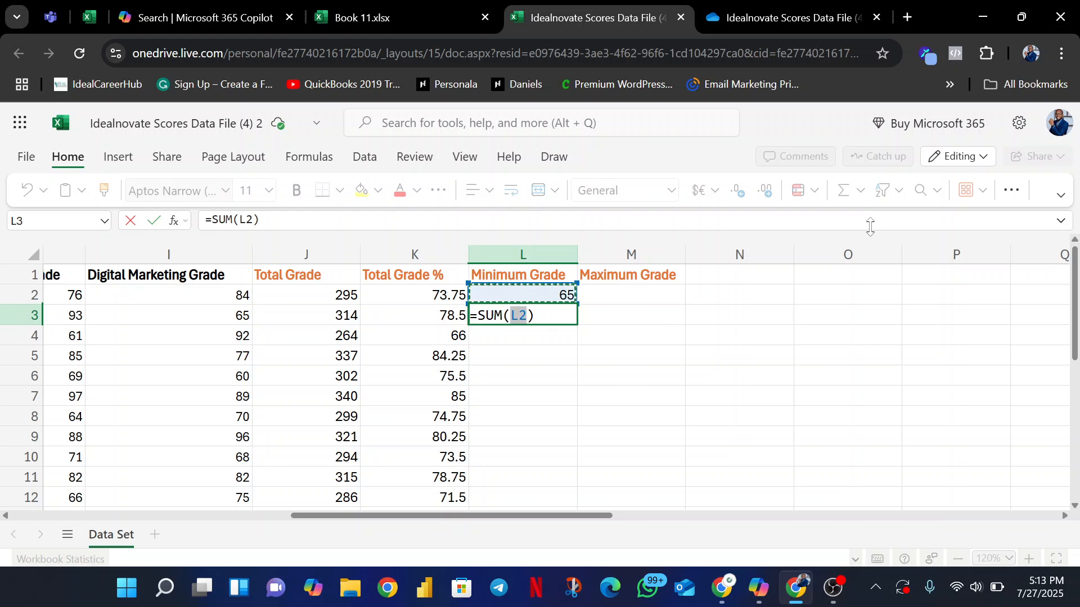
left_click(504, 339)
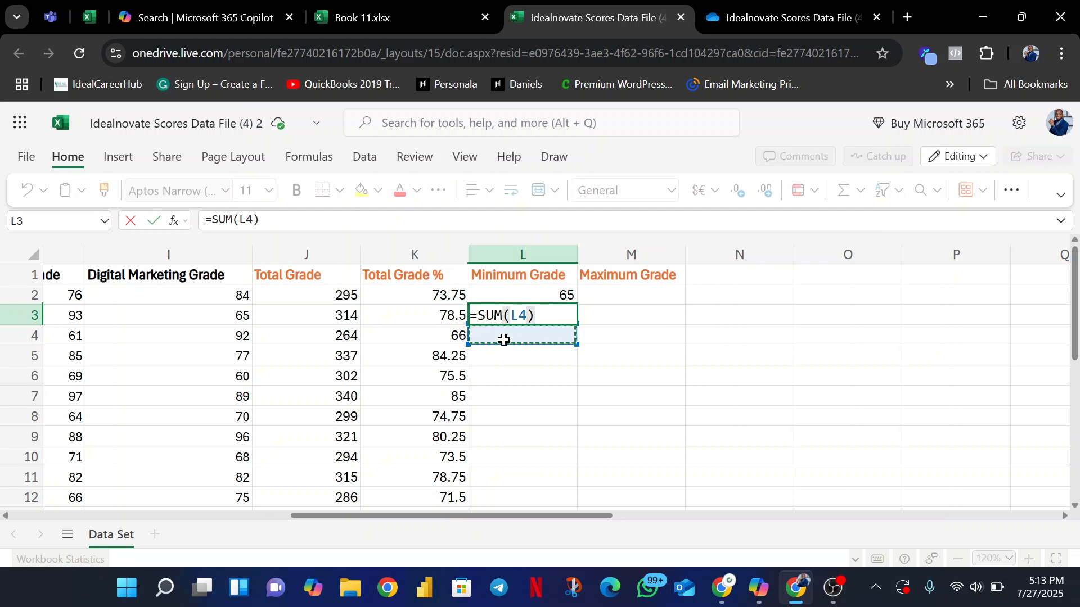
key("ctrl+z")
key("ctrl+z")
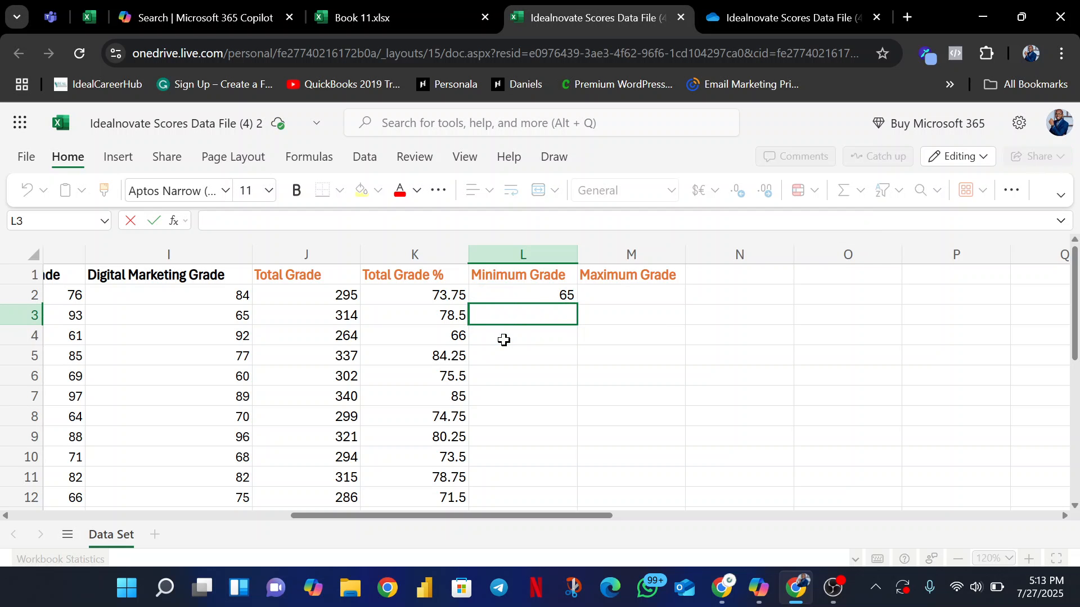
left_click(540, 356)
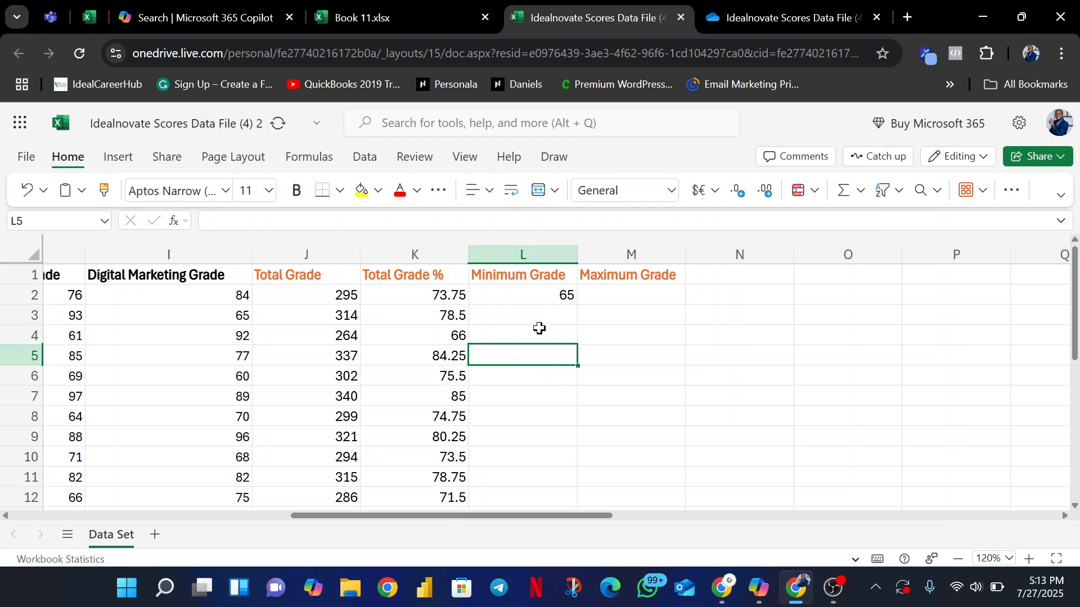
Step: Enter =MIN(F3:I3) in L3 to calculate the second student's Minimum Grade from the four course grades
left_click(539, 315)
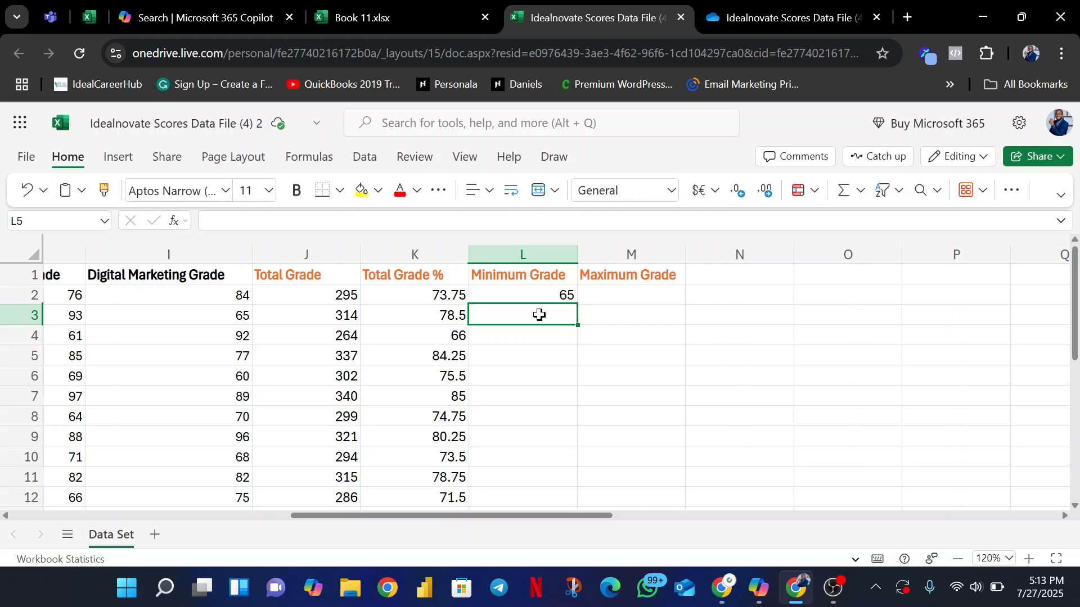
left_click(860, 190)
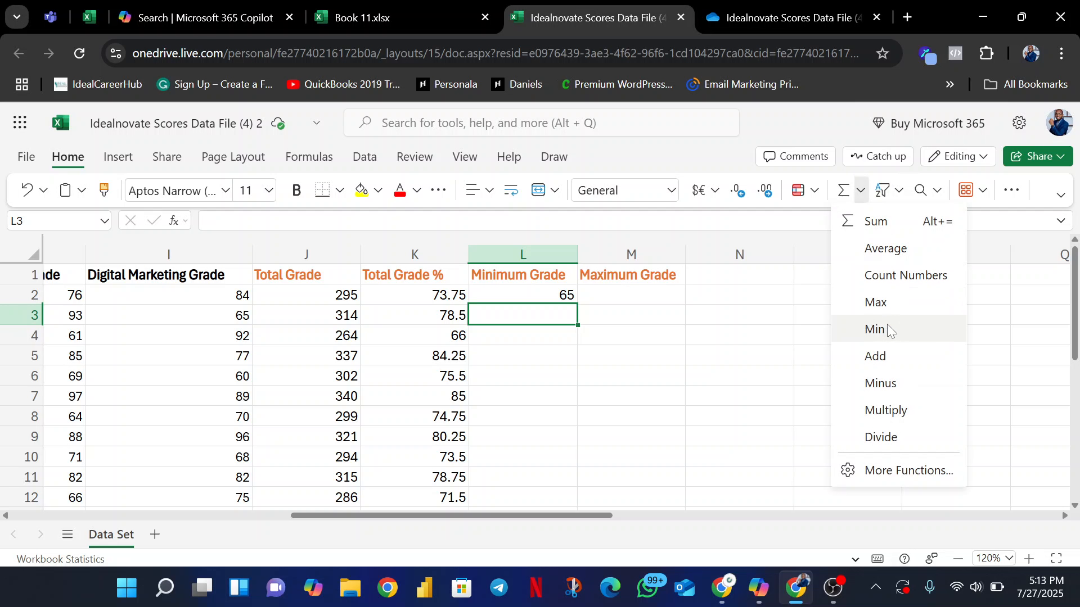
left_click(886, 330)
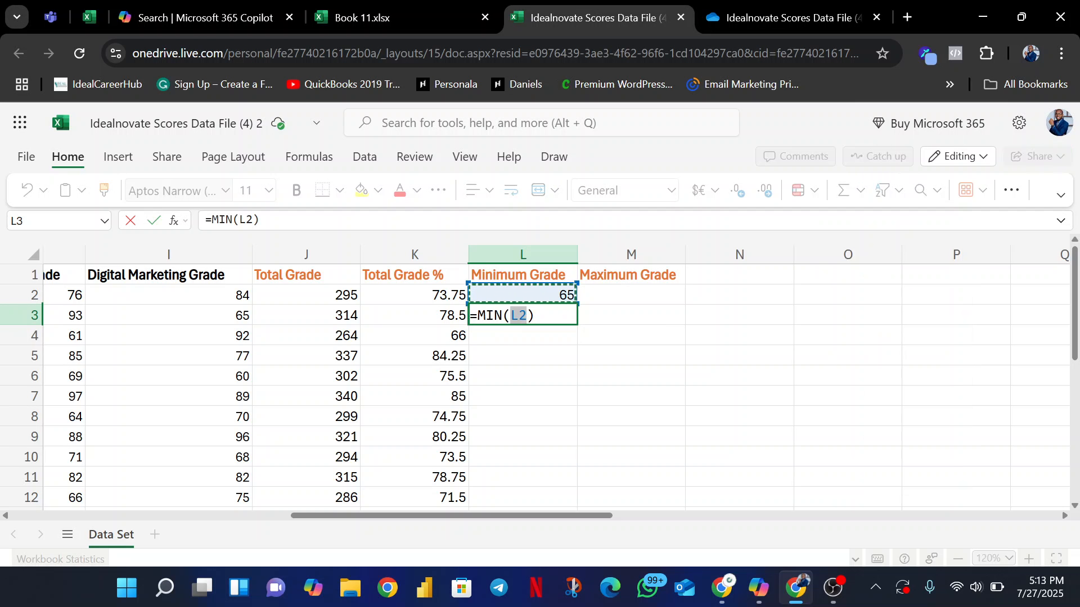
key("BackSpace")
key("BackSpace")
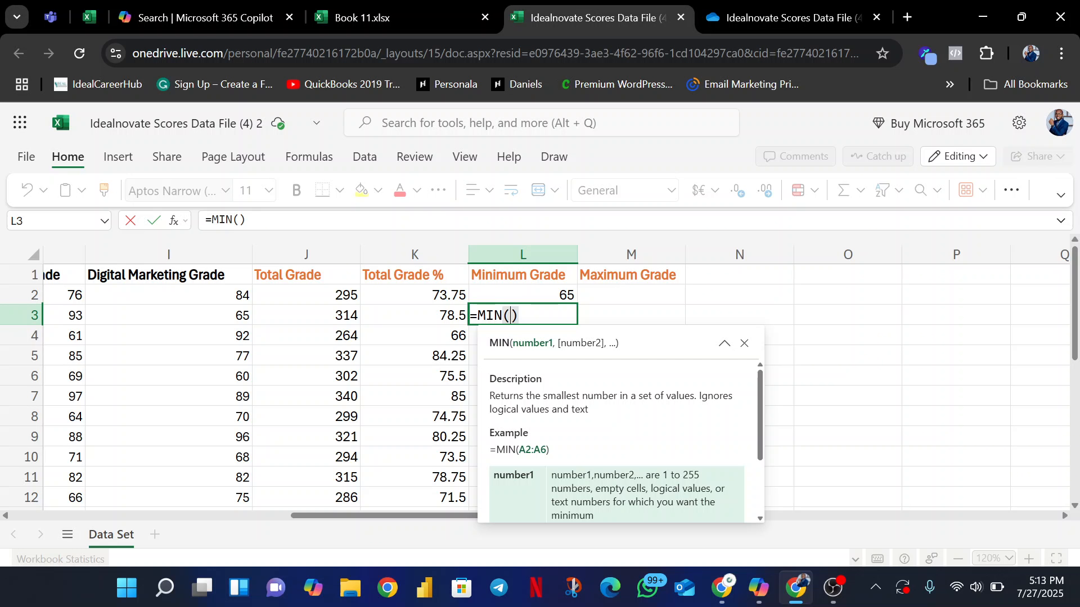
type("F3:I3")
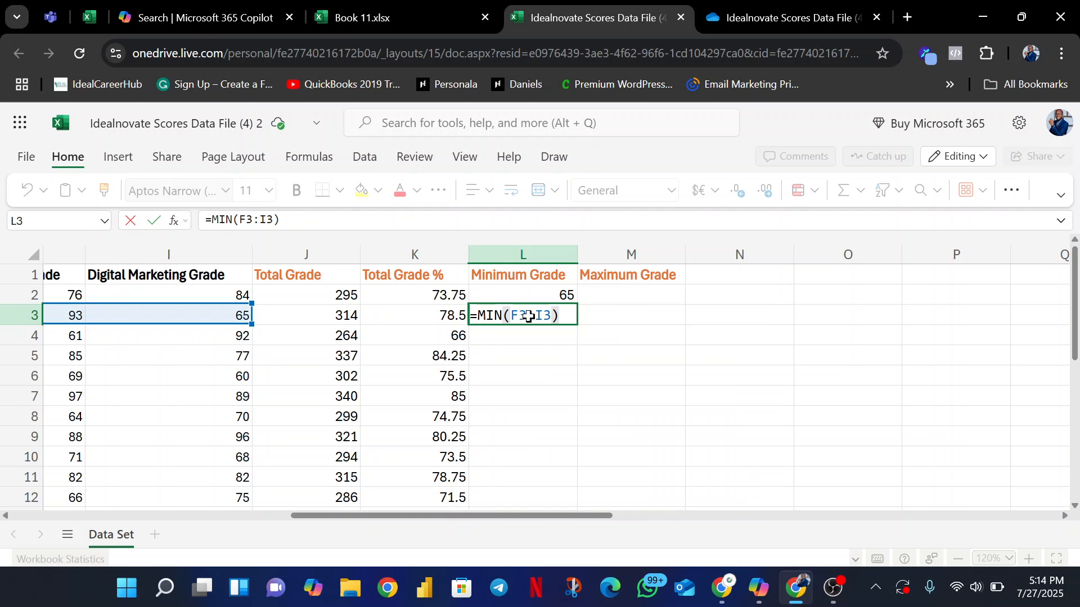
key("Return")
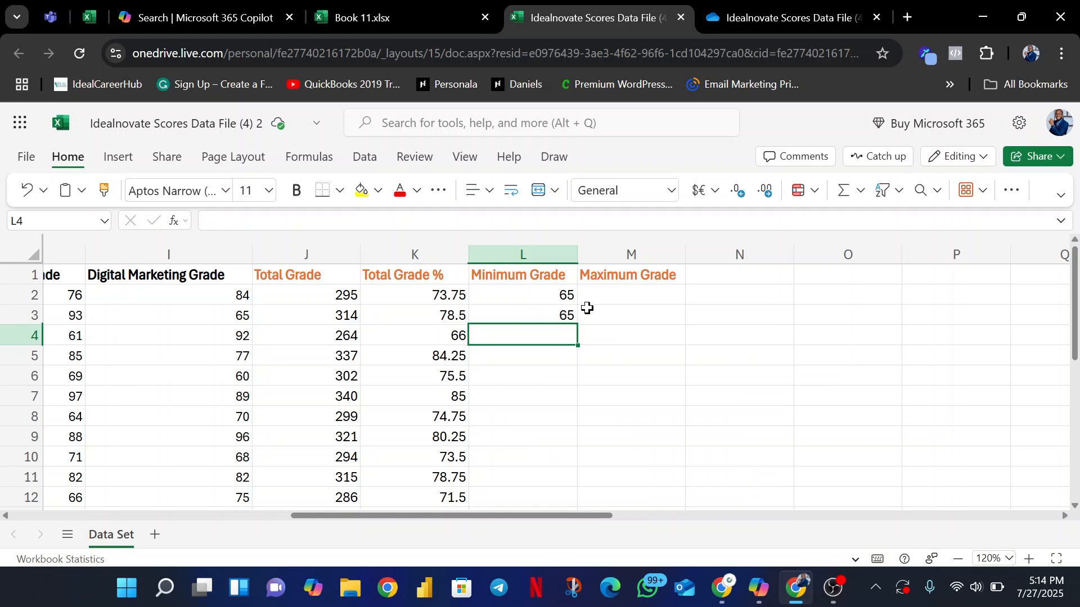
Step: Fill the Minimum Grade formula from L2 down to row 20 and review the filled column
left_click(539, 296)
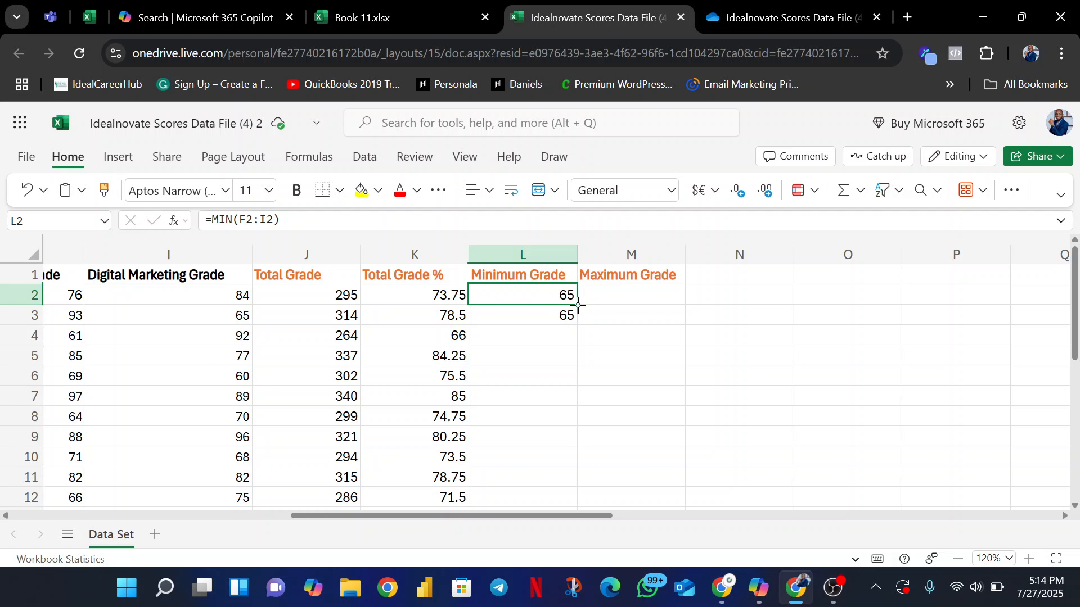
left_click_drag(545, 299, 562, 422)
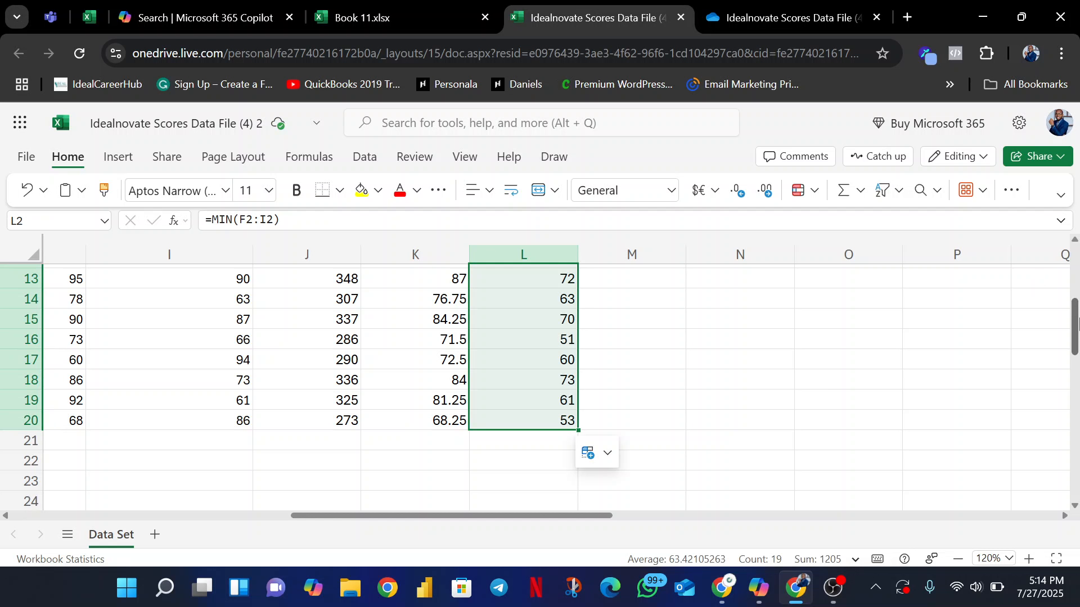
left_click_drag(1075, 328, 1075, 264)
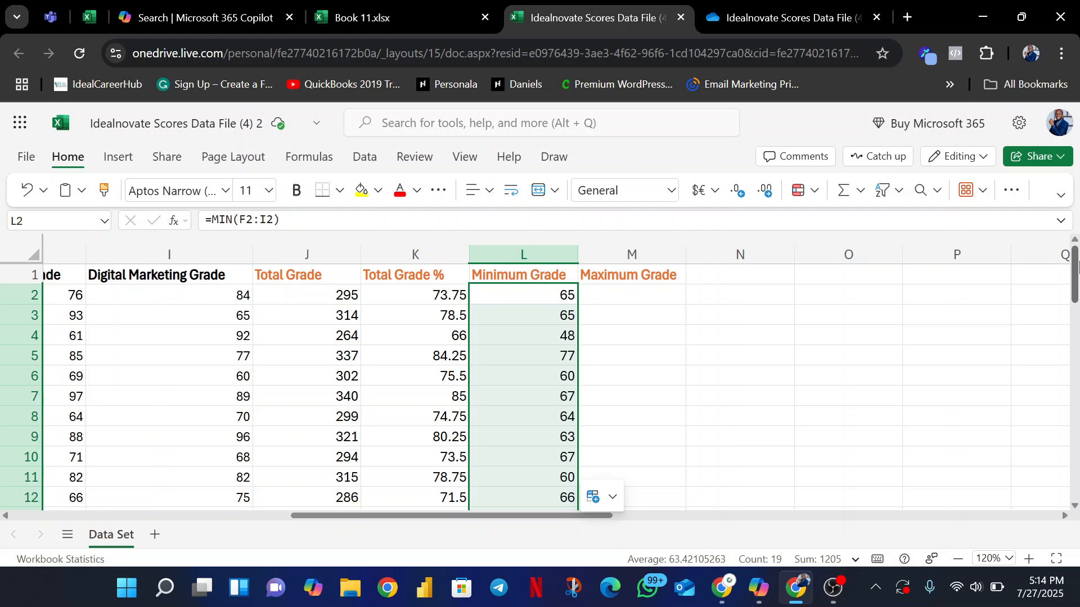
Step: Enter =MAX(F2:I2) in M2 to calculate the first student's Maximum Grade from the four course grades
left_click(636, 292)
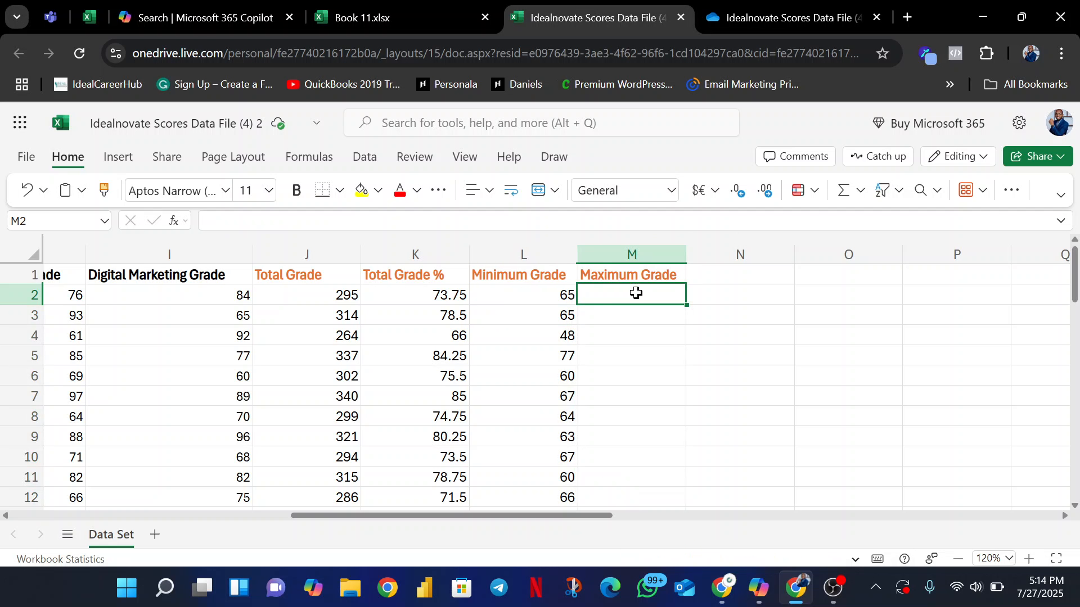
left_click(860, 191)
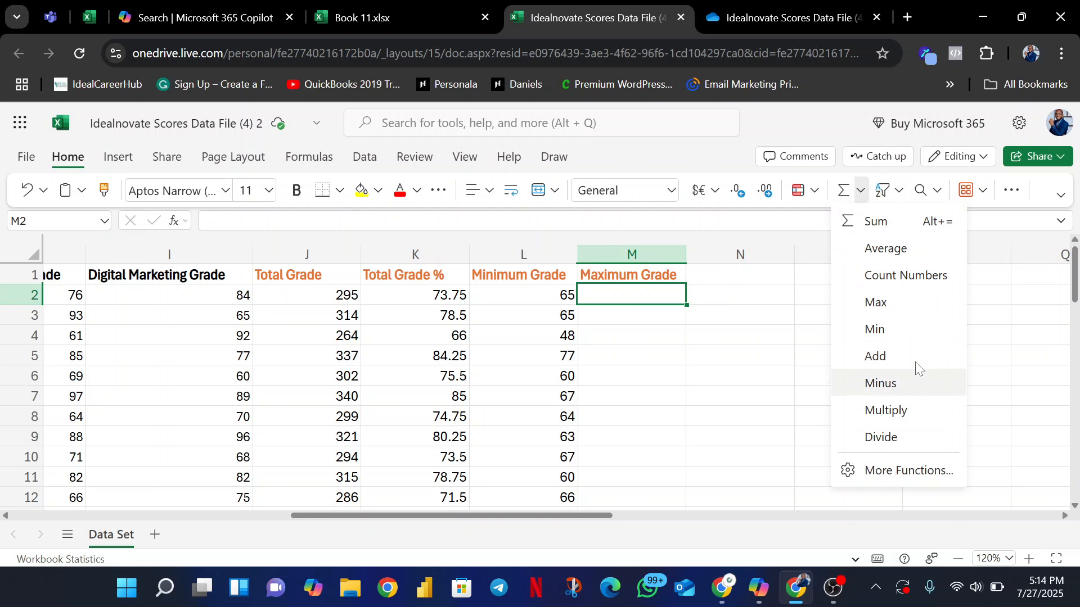
left_click(896, 302)
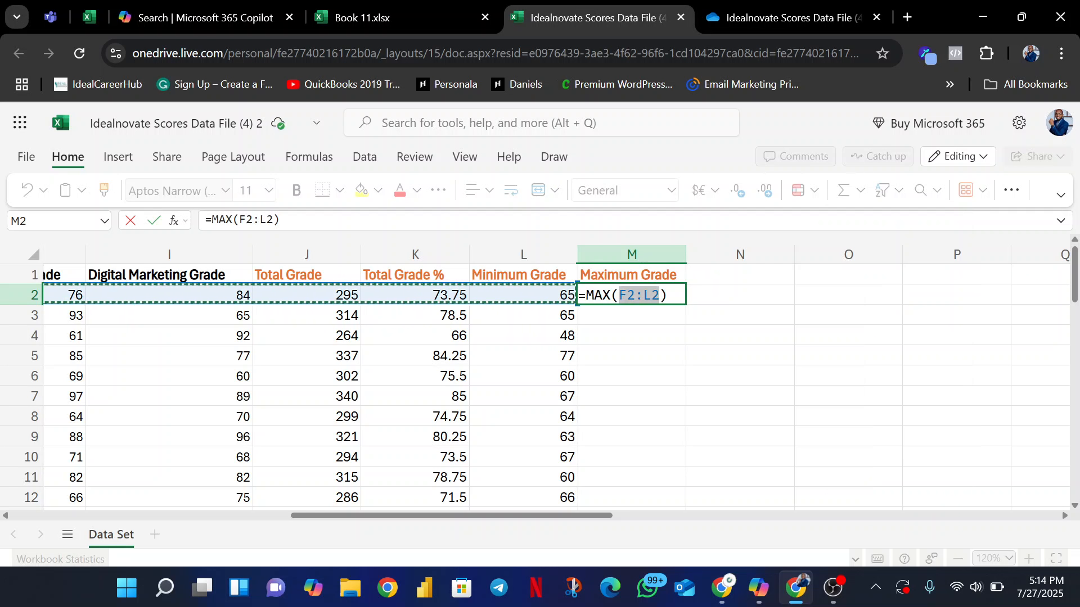
left_click(660, 295)
key("BackSpace")
key("BackSpace")
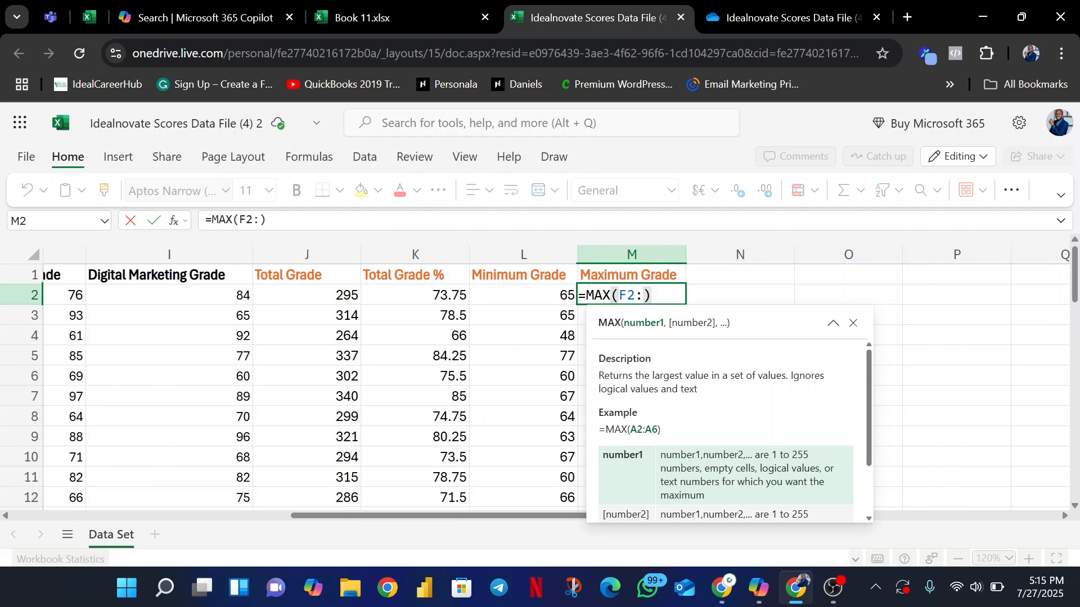
type("I2")
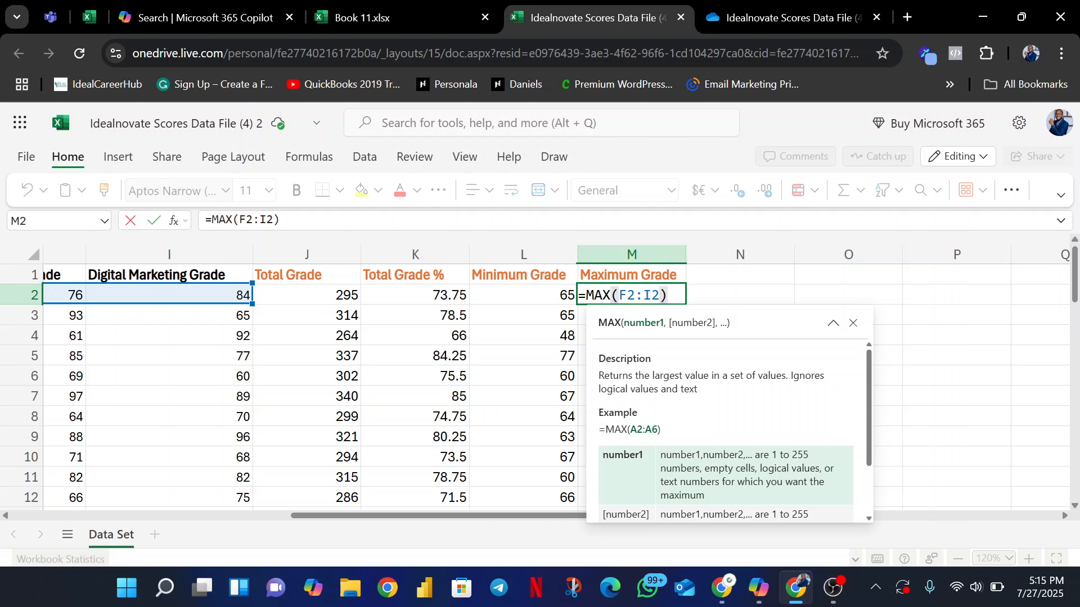
key("Return")
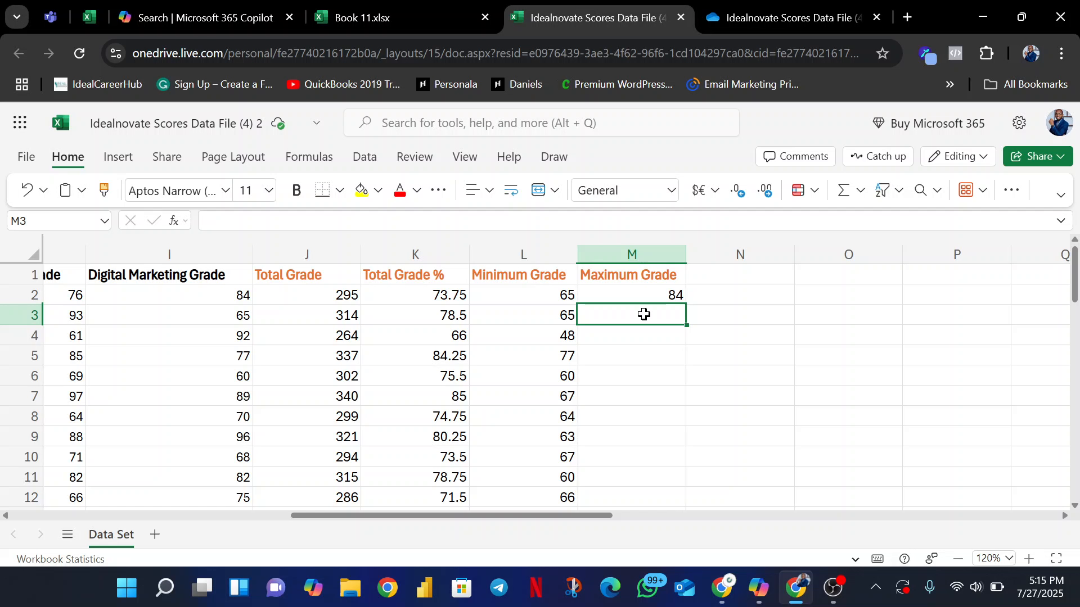
Step: Enter =MAX(F3:I3) in M3 for the second student's Maximum Grade, checking the range against the course grade columns
left_click(860, 198)
left_click(889, 304)
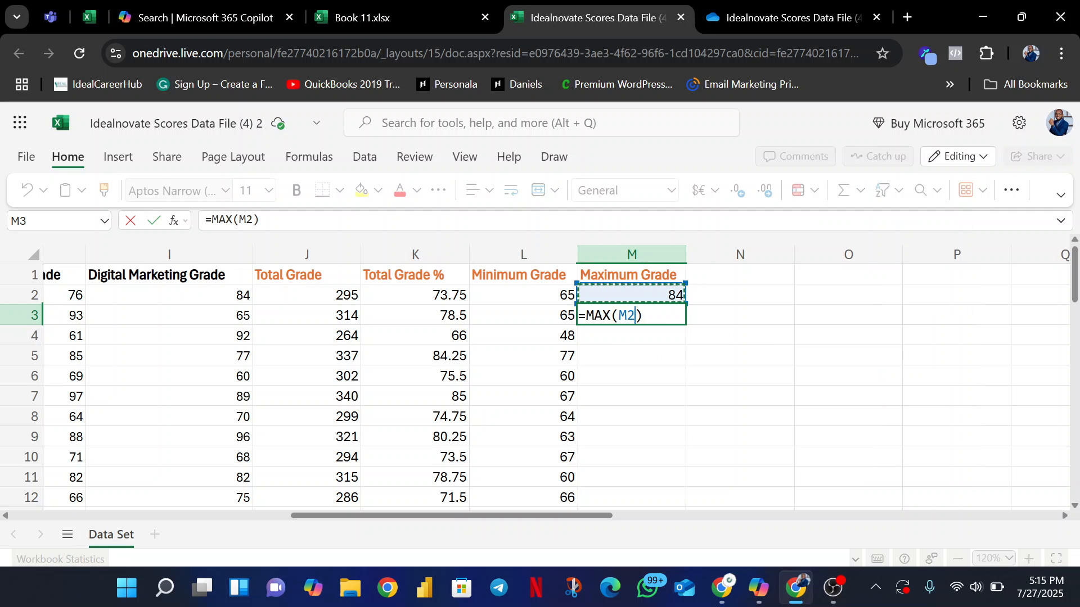
key("BackSpace")
key("BackSpace")
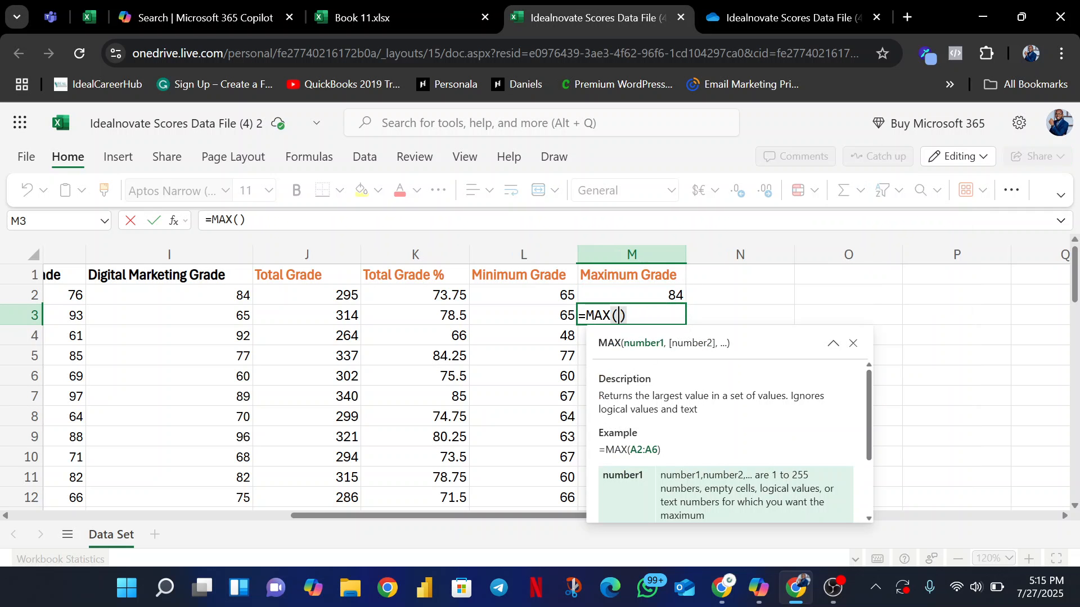
type("F3:I3")
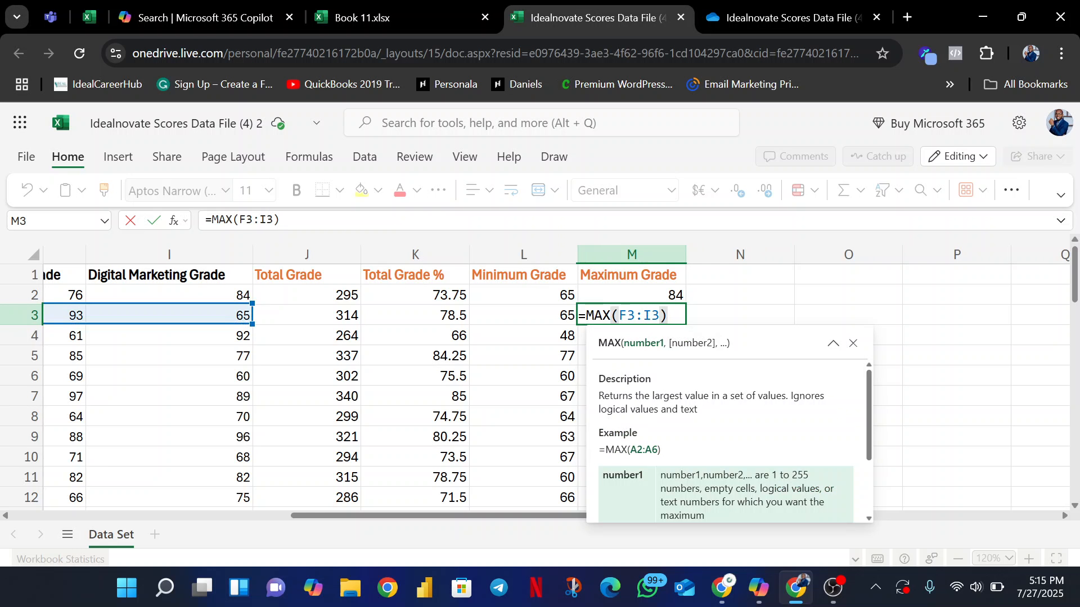
left_click_drag(444, 520, 134, 497)
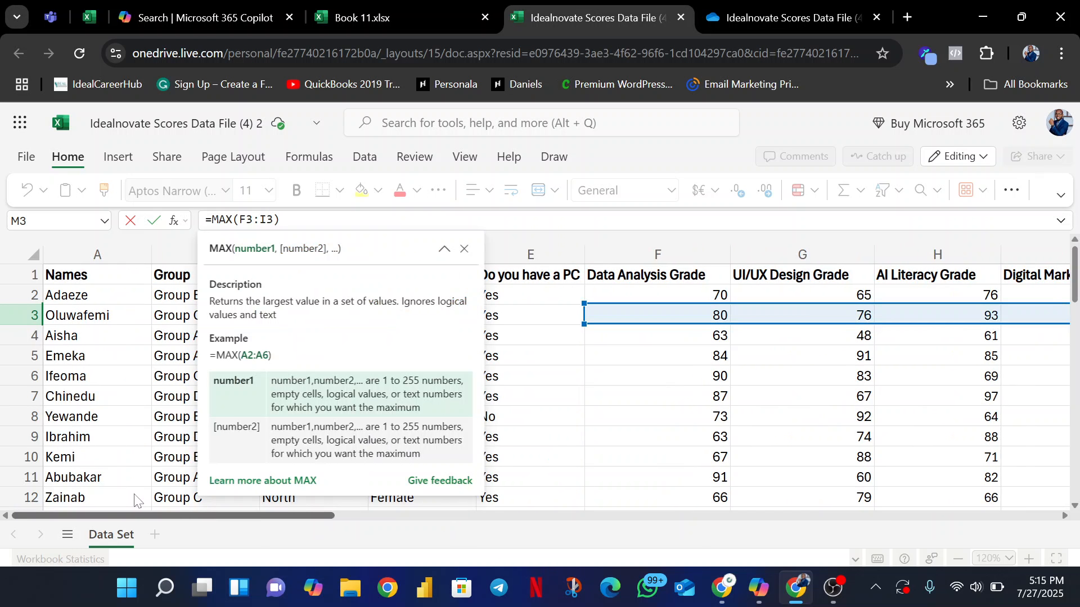
left_click_drag(158, 501, 115, 500)
left_click_drag(116, 501, 472, 496)
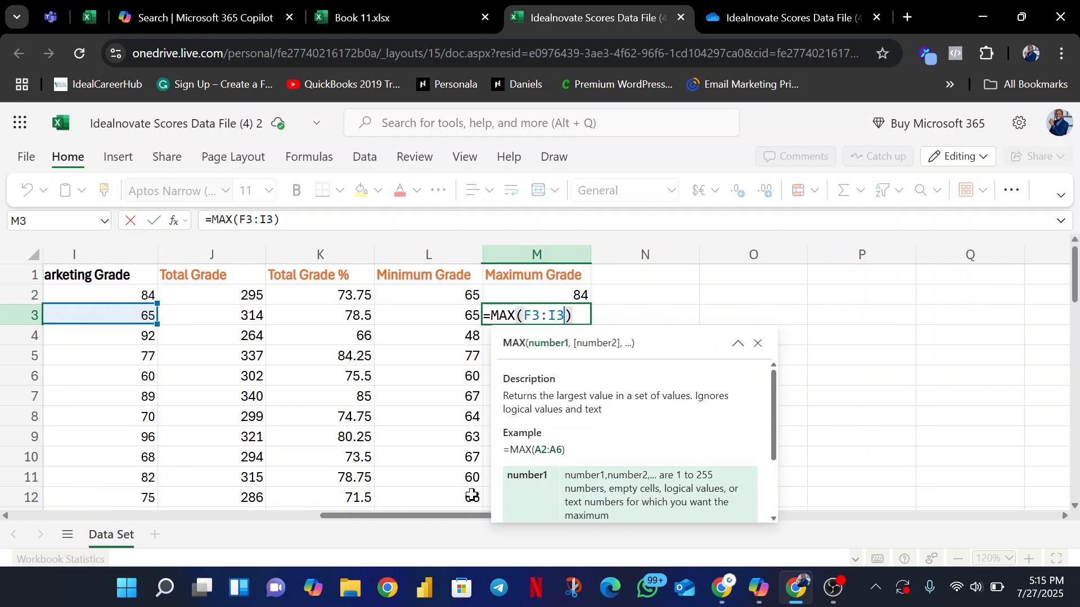
left_click(758, 344)
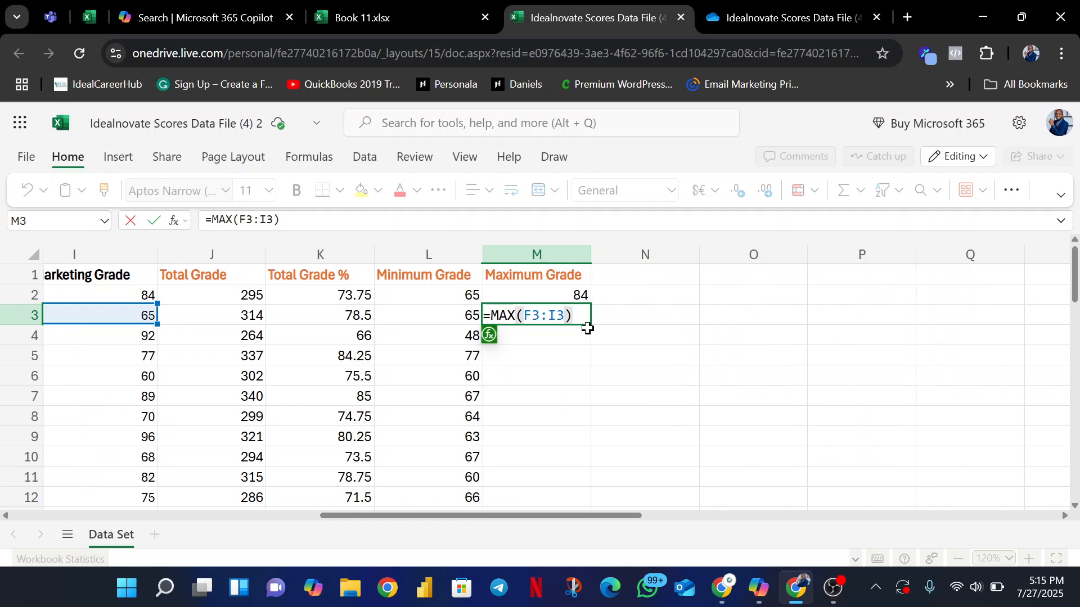
key("Return")
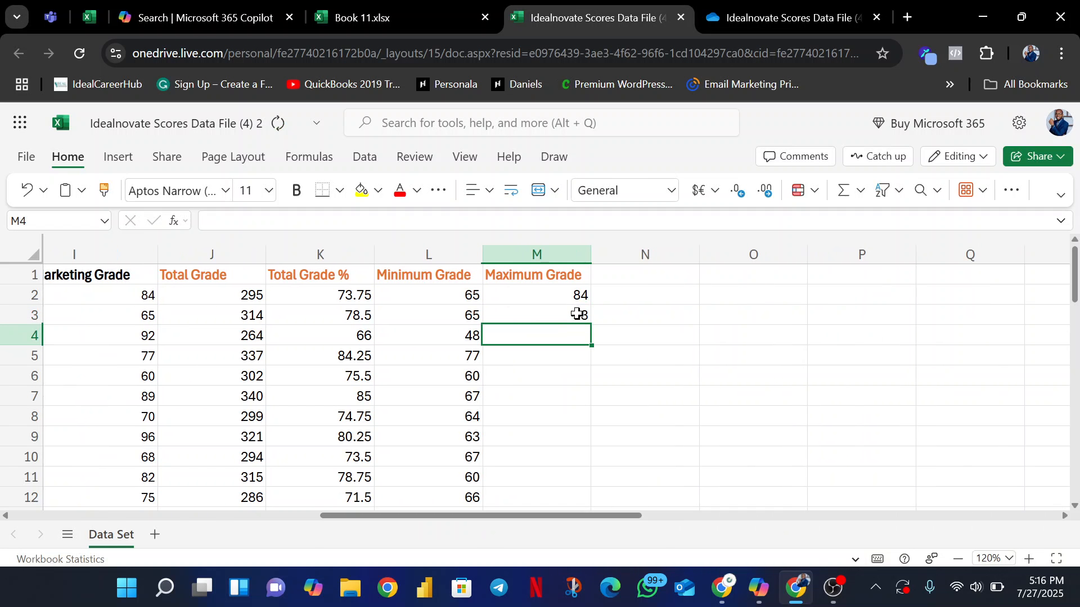
Step: Fill the Maximum Grade formula from M2 down to row 20 and review the filled column
left_click(563, 295)
left_click_drag(562, 295, 550, 277)
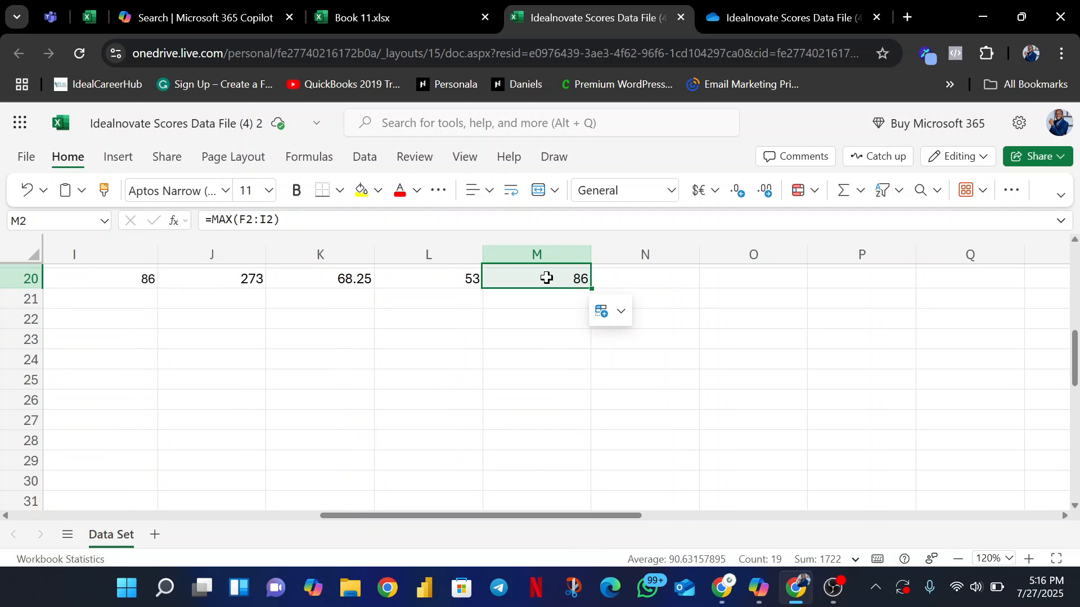
left_click_drag(1075, 360, 1075, 269)
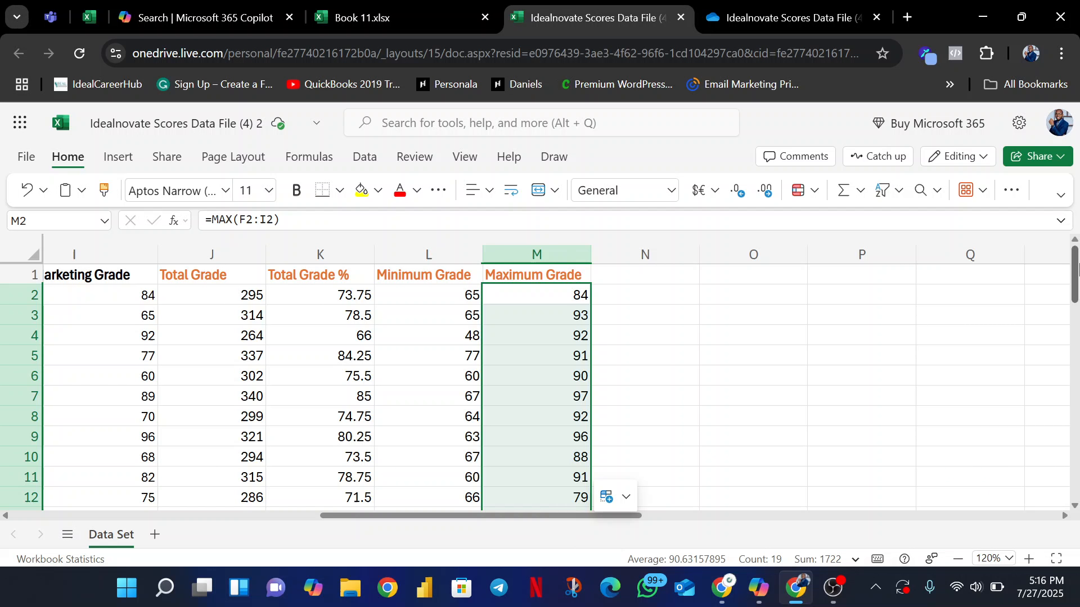
Step: Set the sheet zoom to 80% and examine the completed table from the Names column to Maximum Grade
left_click(965, 559)
left_click(959, 559)
left_click(959, 559)
left_click(958, 559)
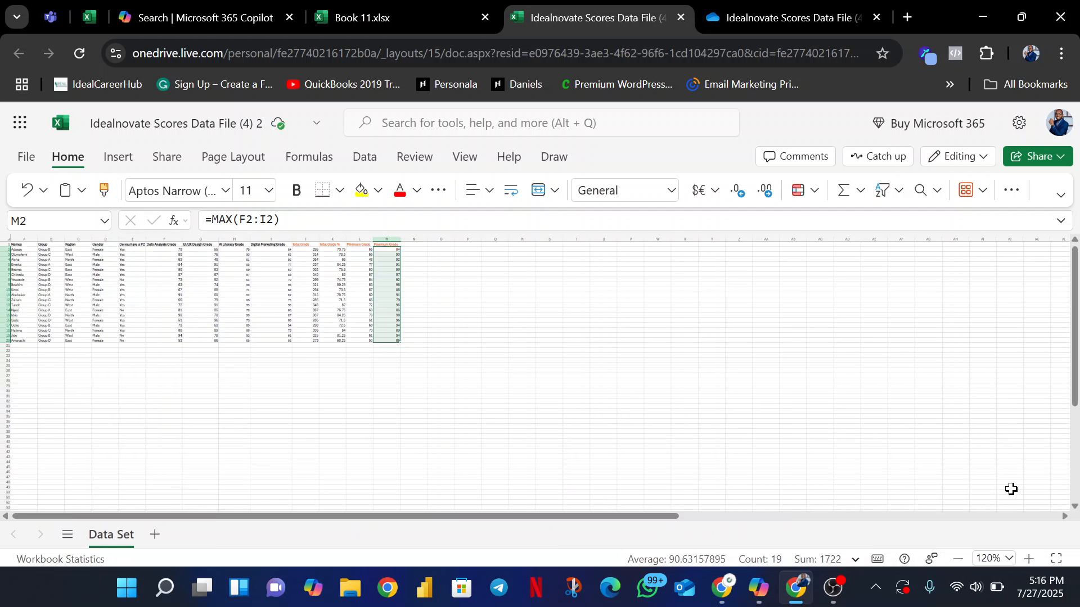
left_click(1031, 560)
left_click(1031, 559)
left_click(1031, 560)
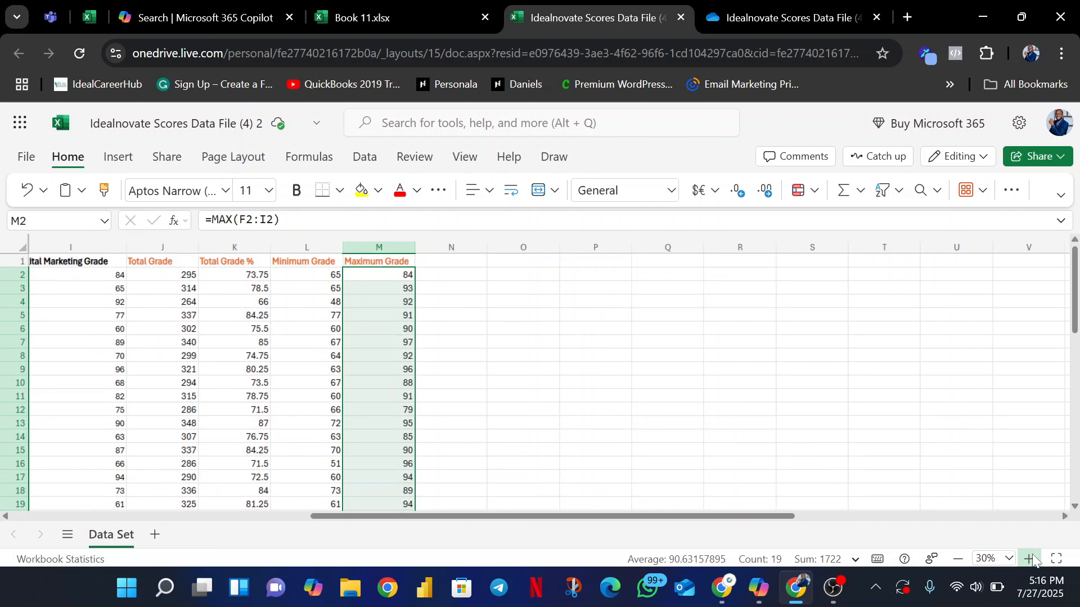
left_click_drag(761, 516, 291, 518)
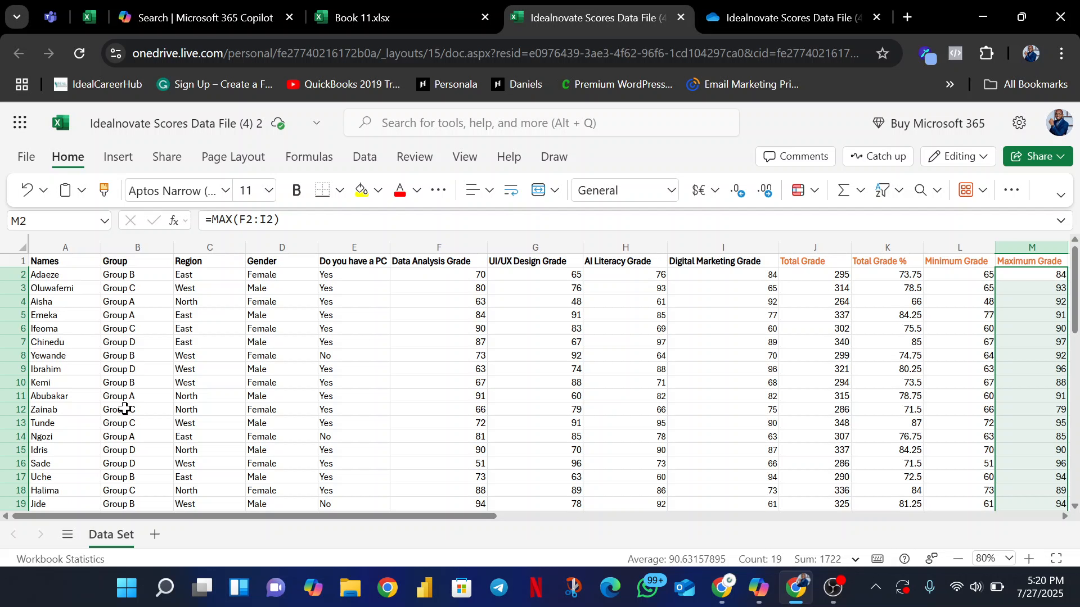
left_click(837, 599)
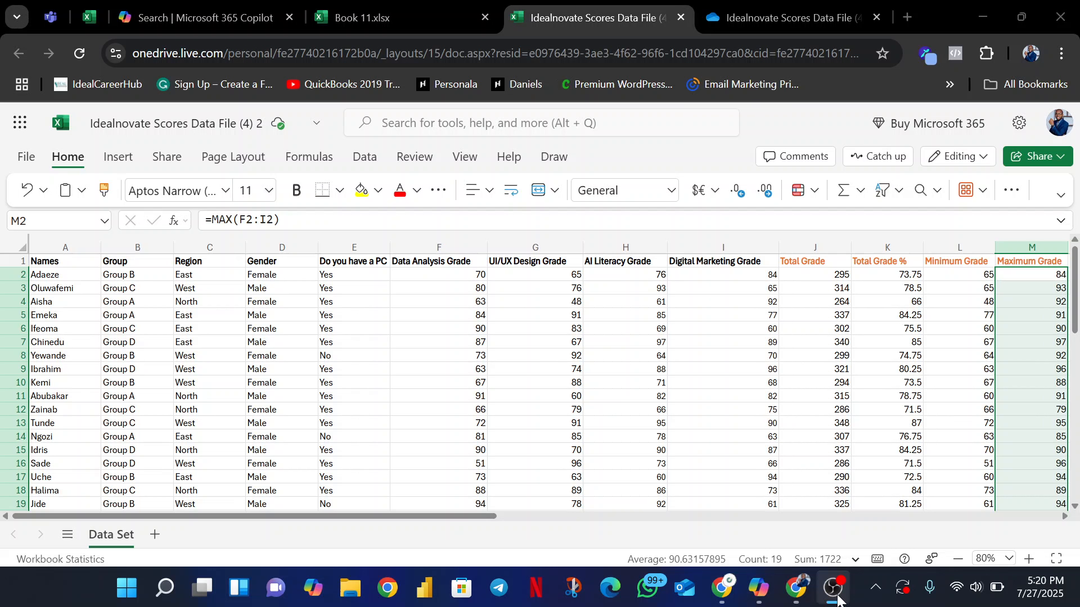
left_click(1057, 398)
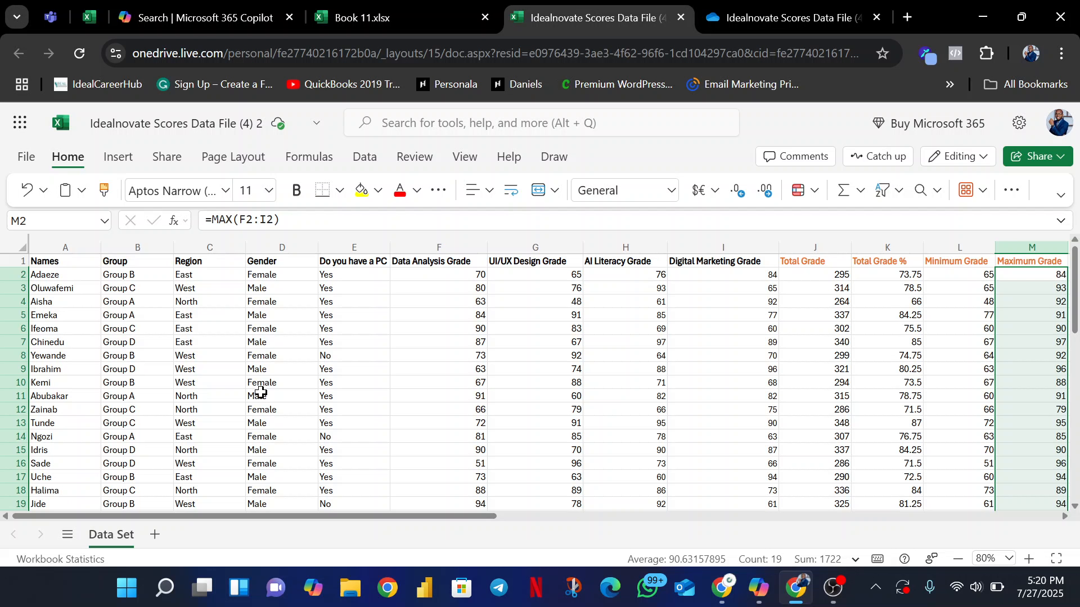
Step: Create a PivotTable on a new worksheet from the student data range 'Data Set'!$A$1:$M$20 and look through its available fields
left_click(259, 341)
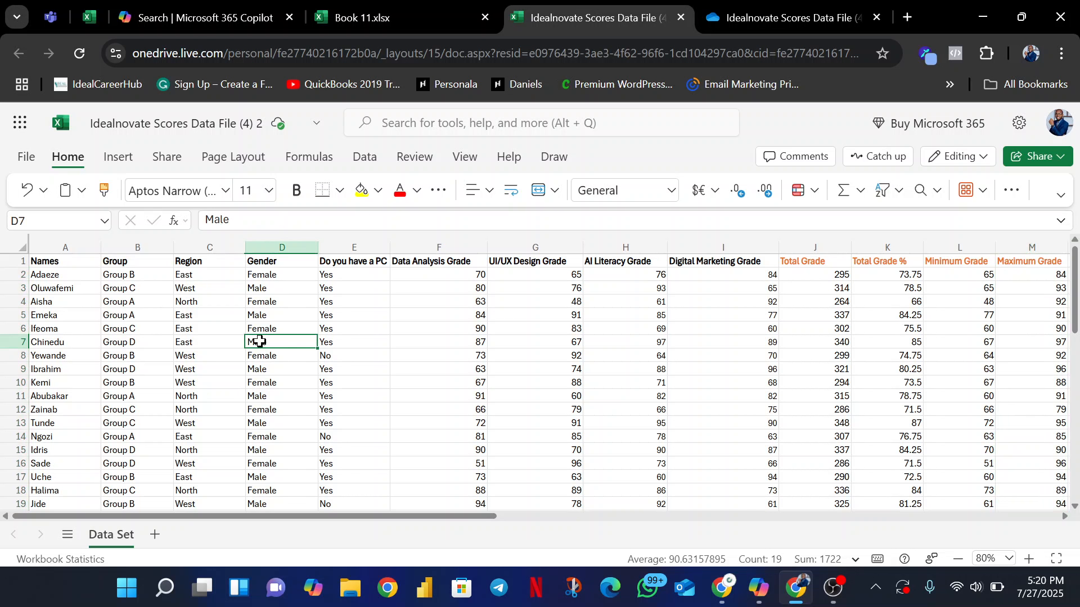
left_click(305, 369)
left_click(264, 332)
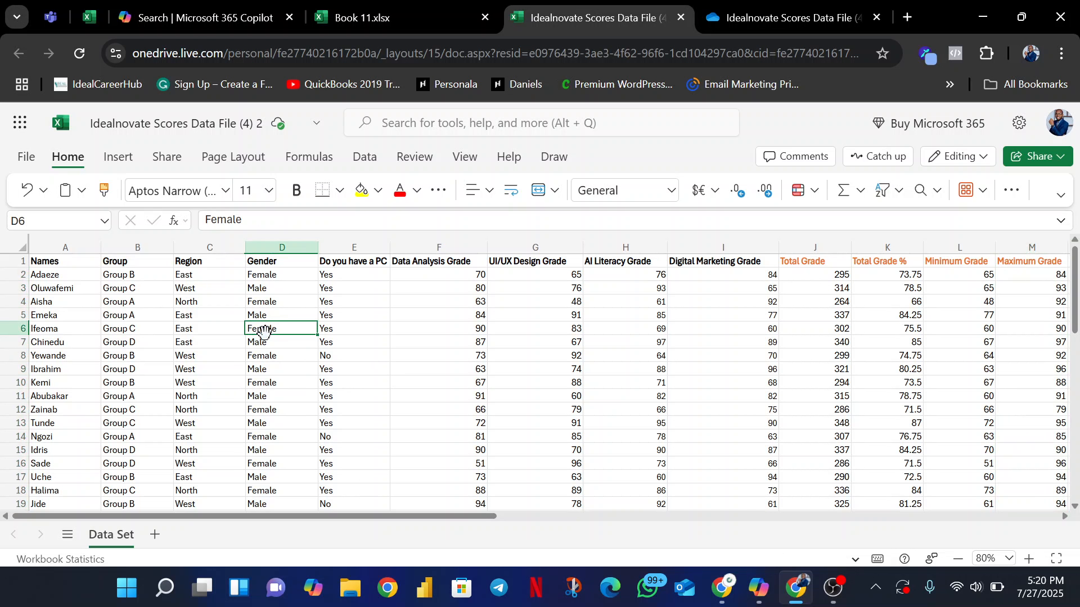
left_click(121, 160)
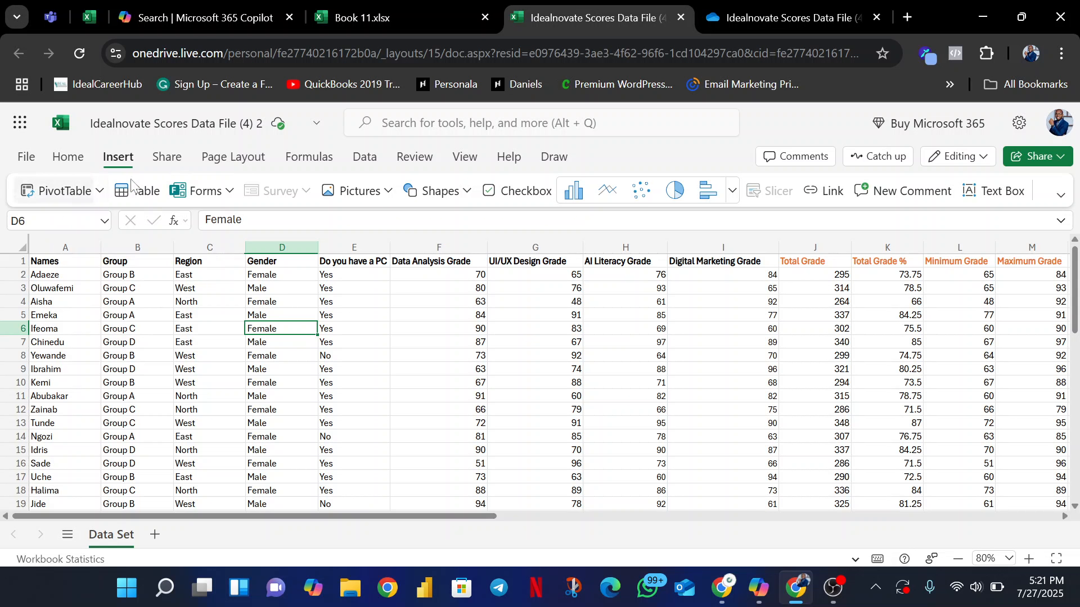
left_click(44, 194)
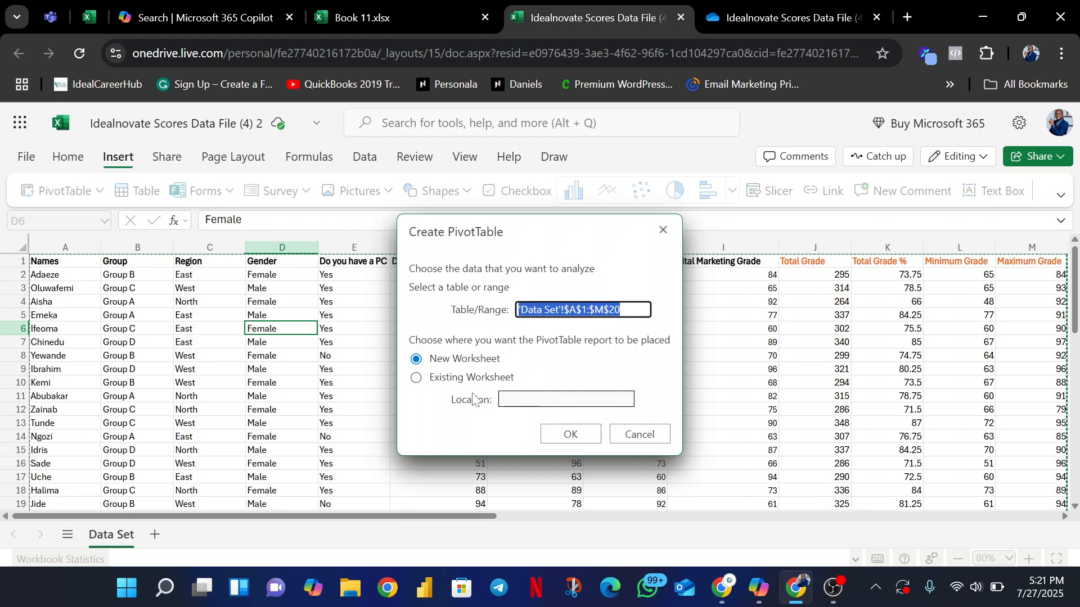
left_click(569, 434)
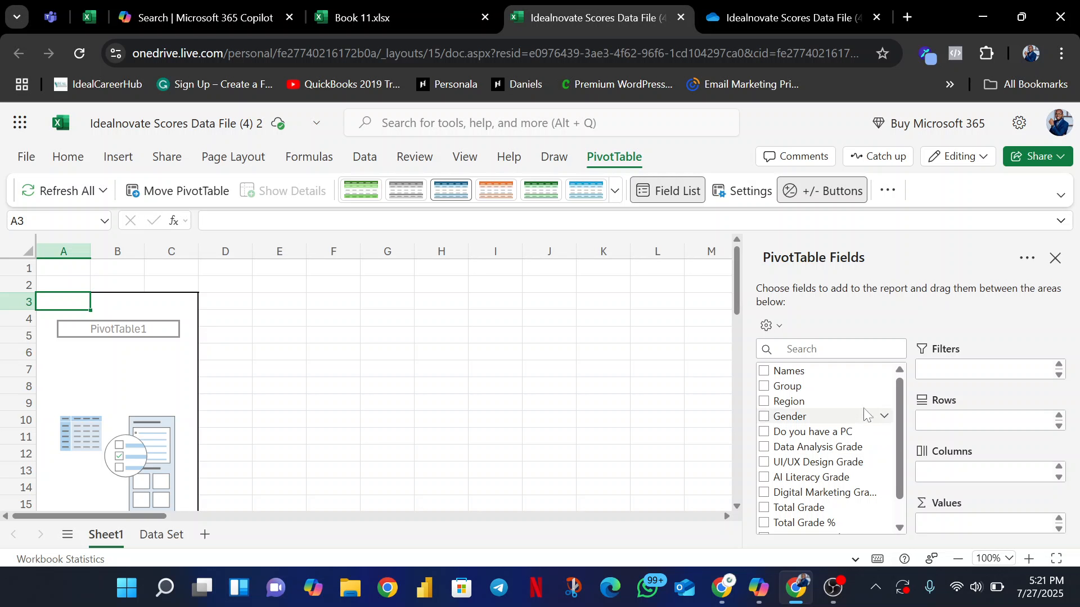
left_click_drag(899, 410, 900, 432)
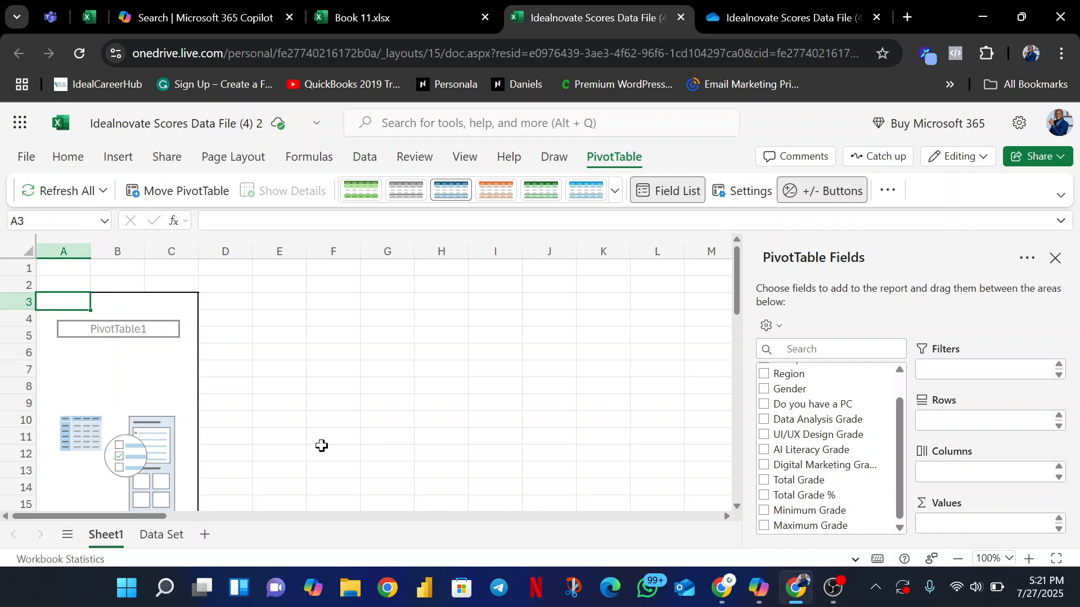
double_click(106, 535)
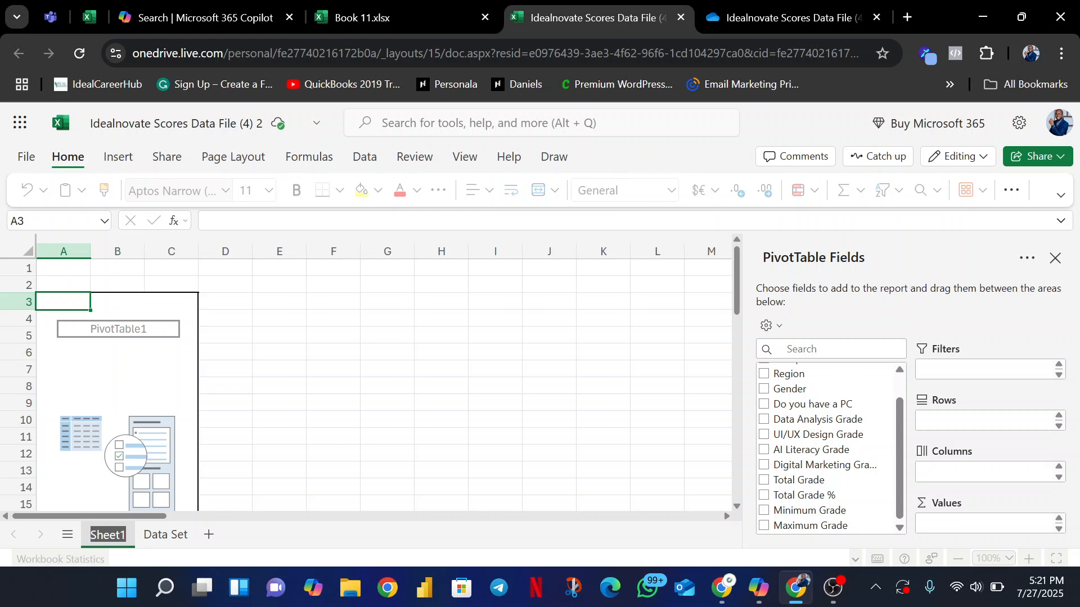
type("Piv")
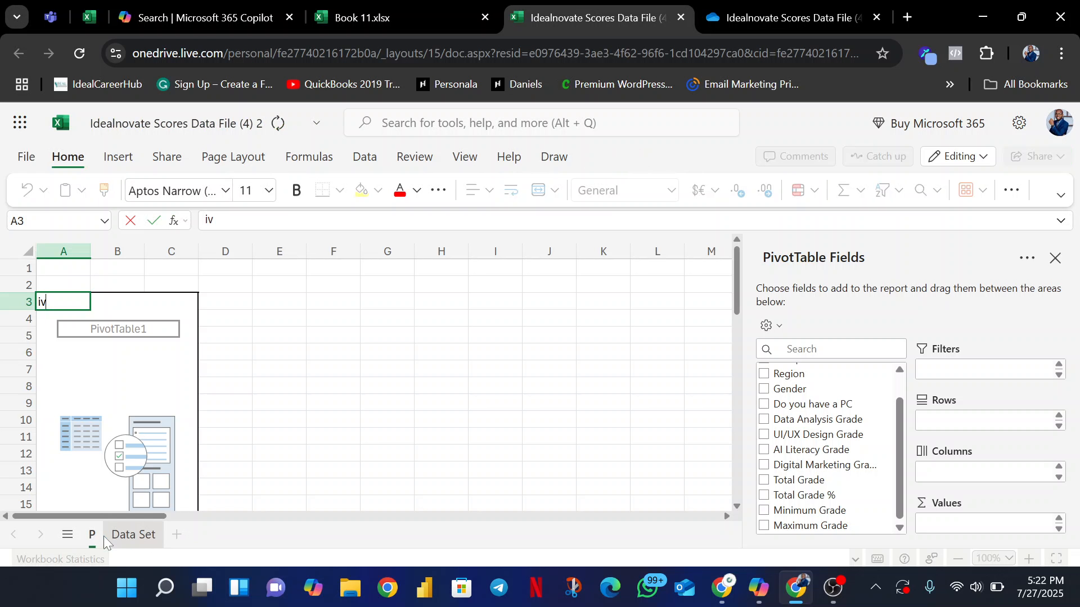
type("ot")
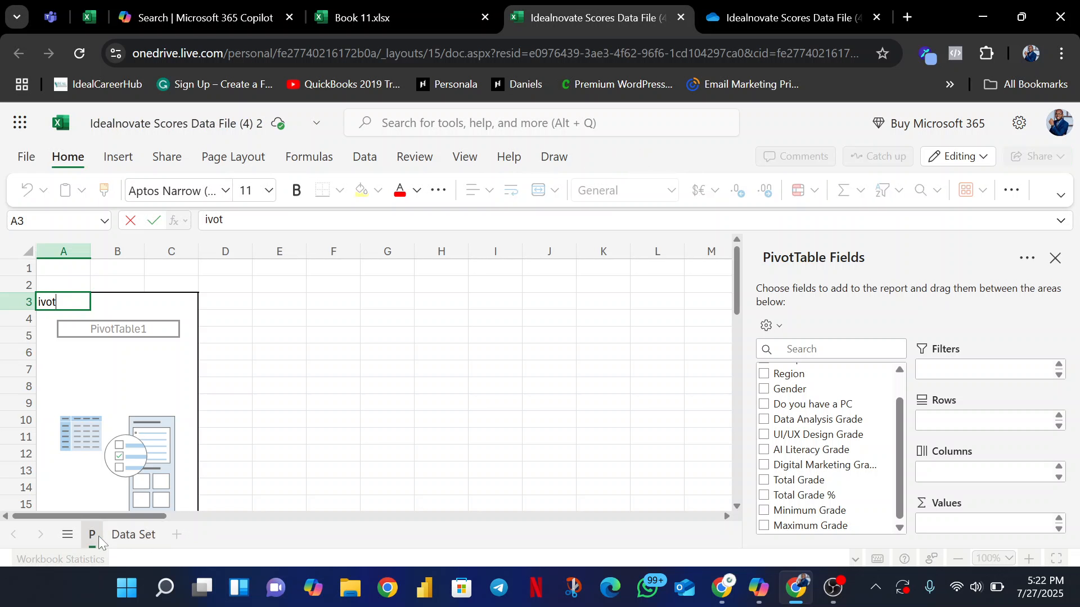
left_click(96, 537)
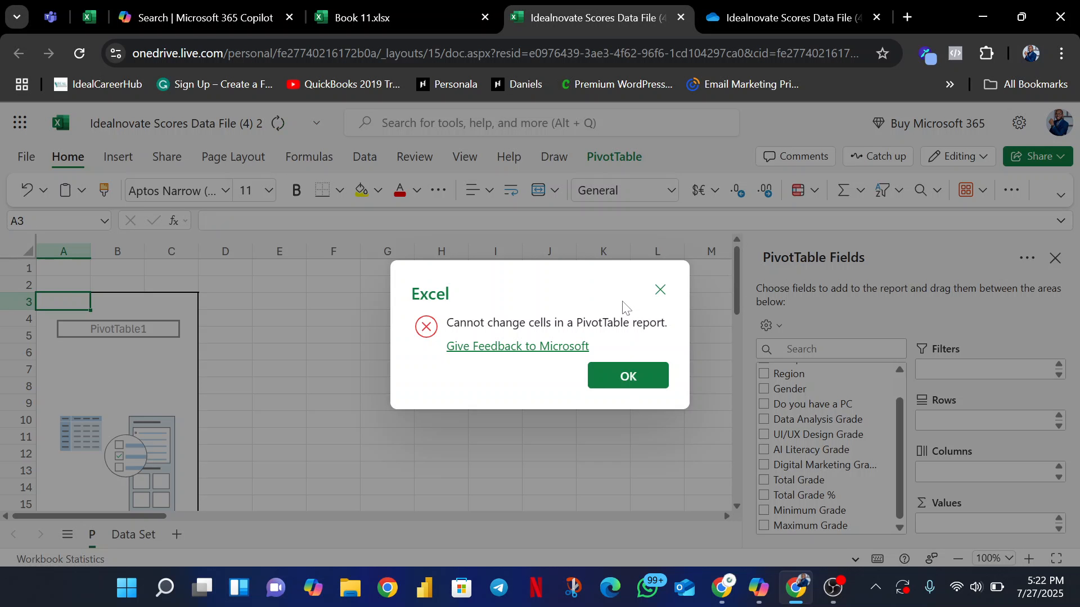
left_click(658, 299)
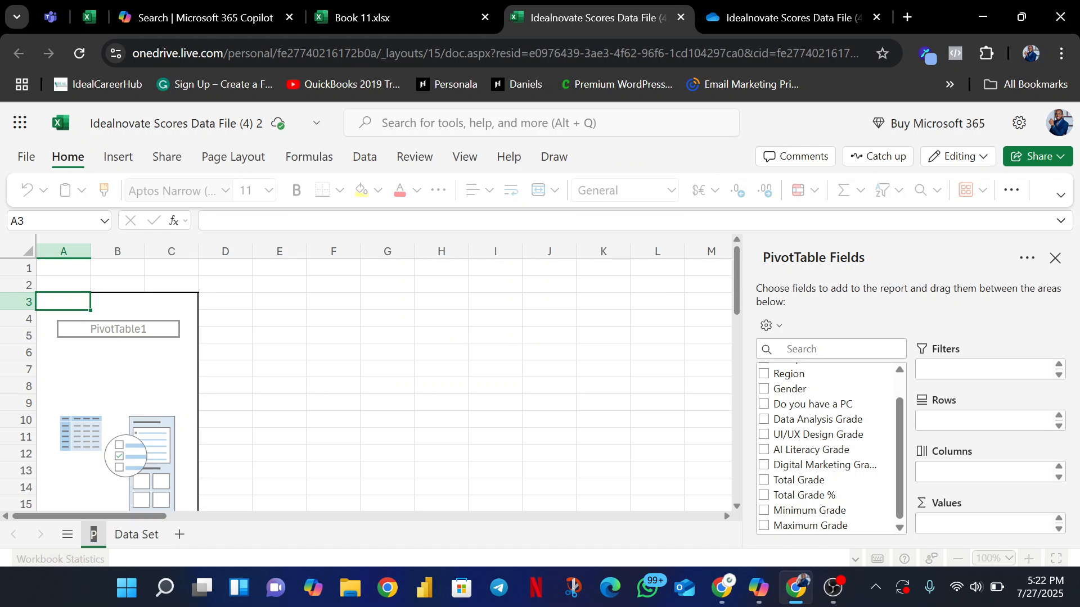
Step: Rename the PivotTable's worksheet to Pivot Table
type("Pi")
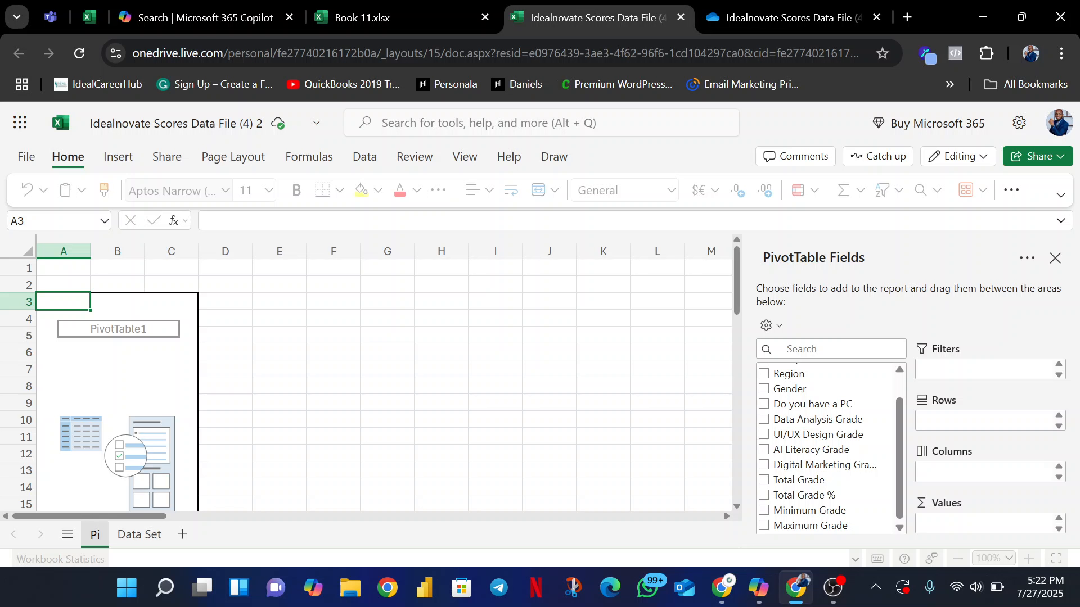
type("vot")
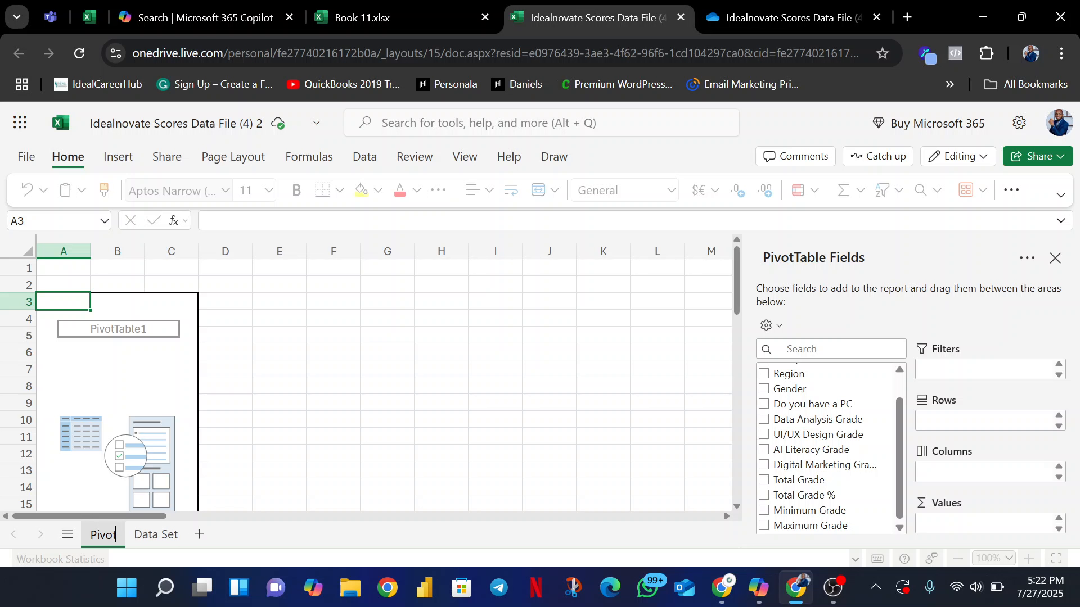
type(" Ta")
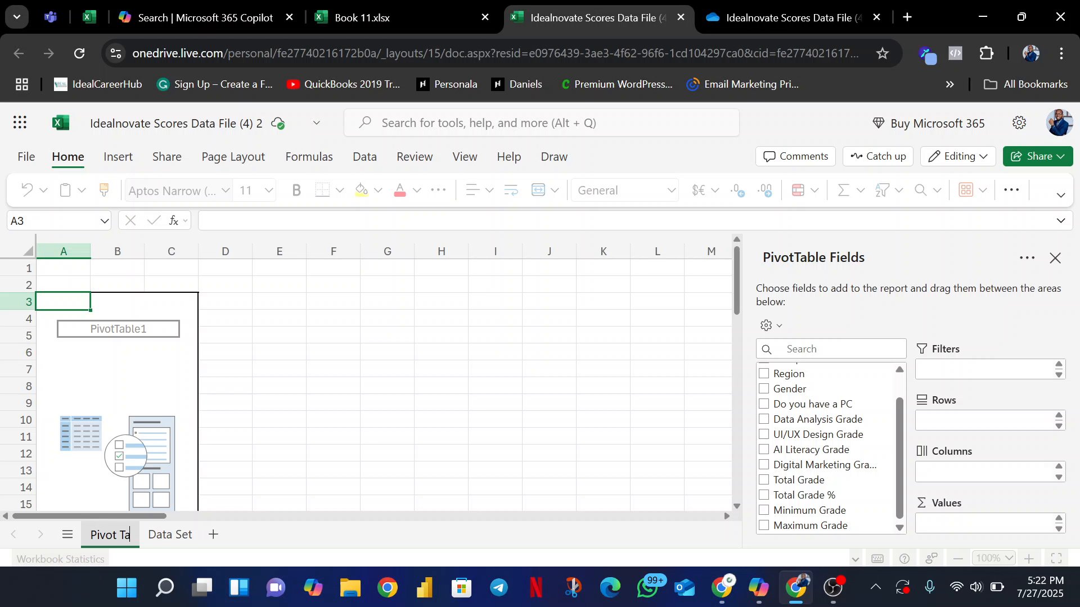
type("ble")
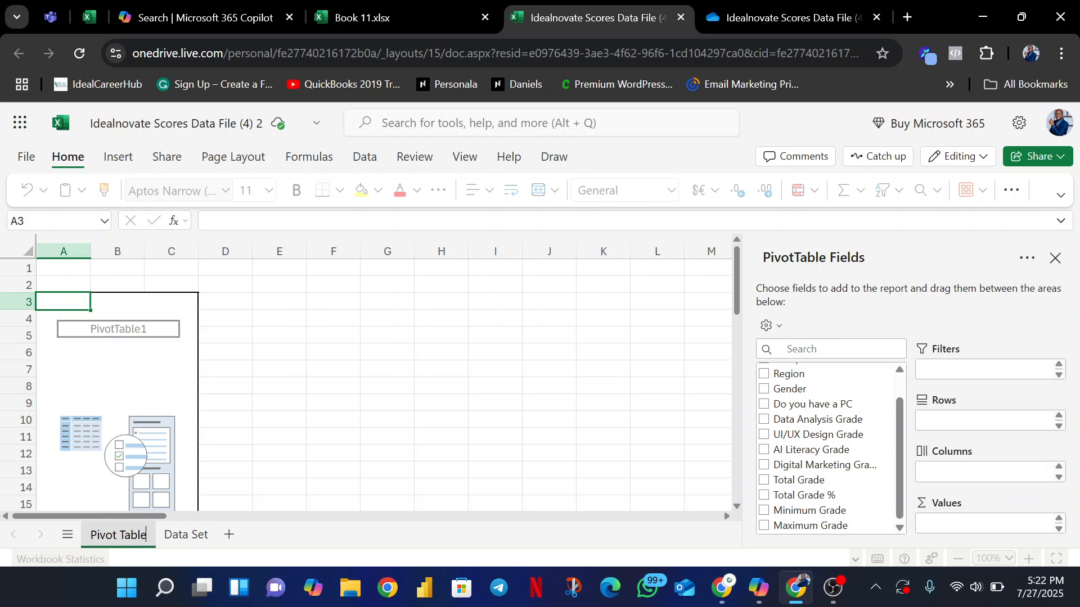
key("Return")
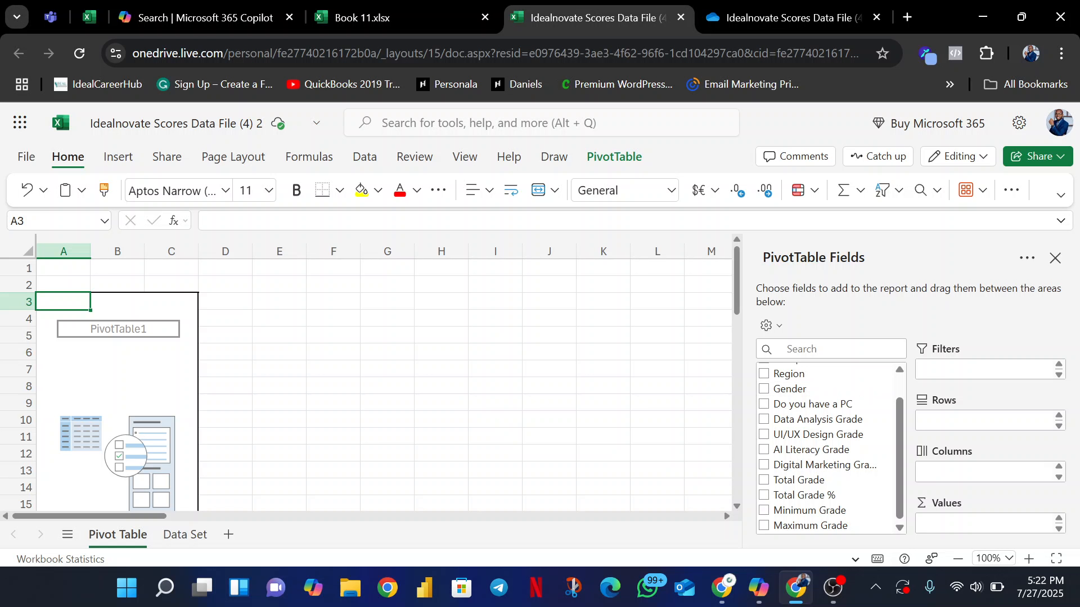
Step: Summarize Data Analysis Grade by Gender in the PivotTable, and paste a copy of the whole table at A9
left_click(764, 390)
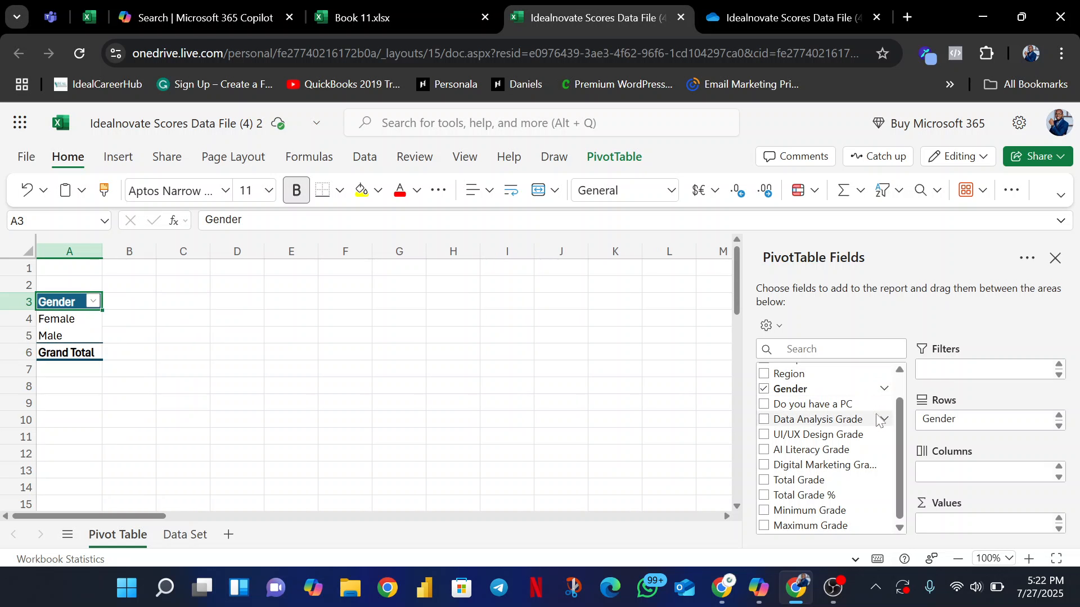
left_click(764, 420)
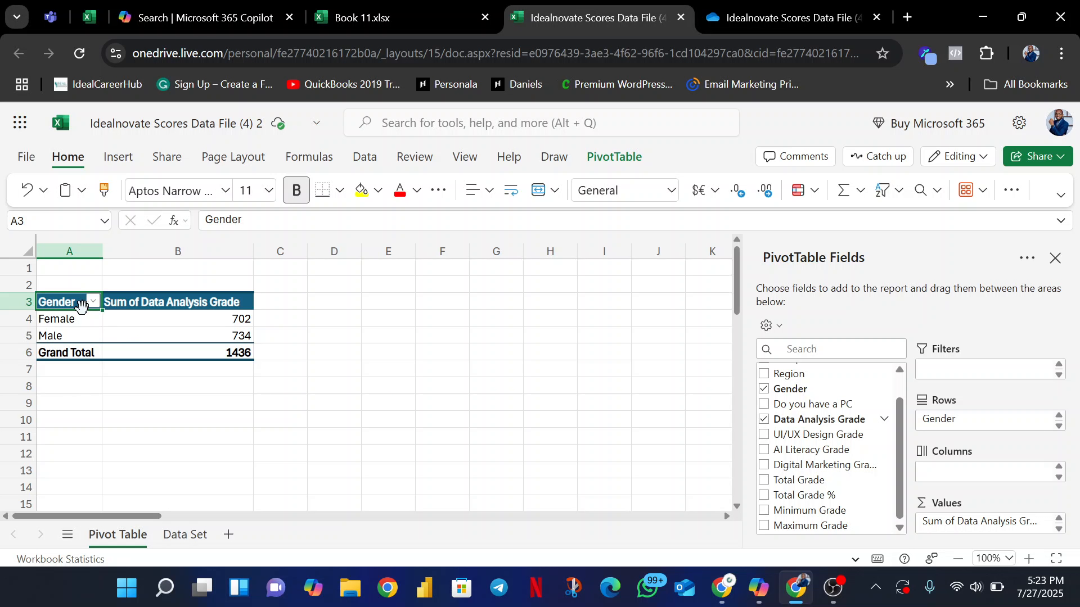
left_click_drag(65, 301, 216, 355)
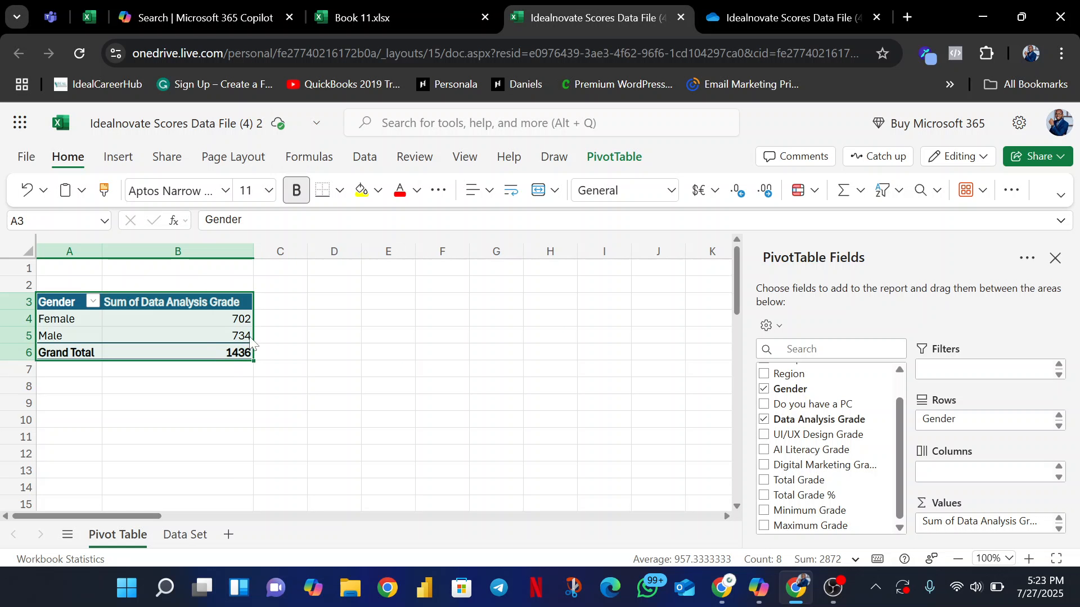
right_click(251, 340)
left_click(278, 123)
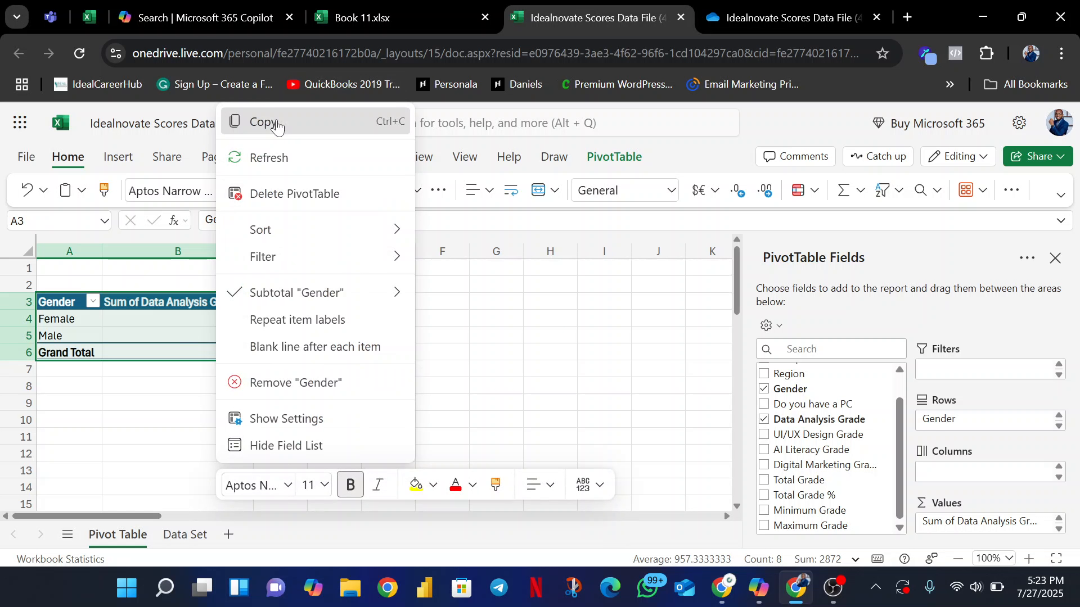
left_click(68, 391)
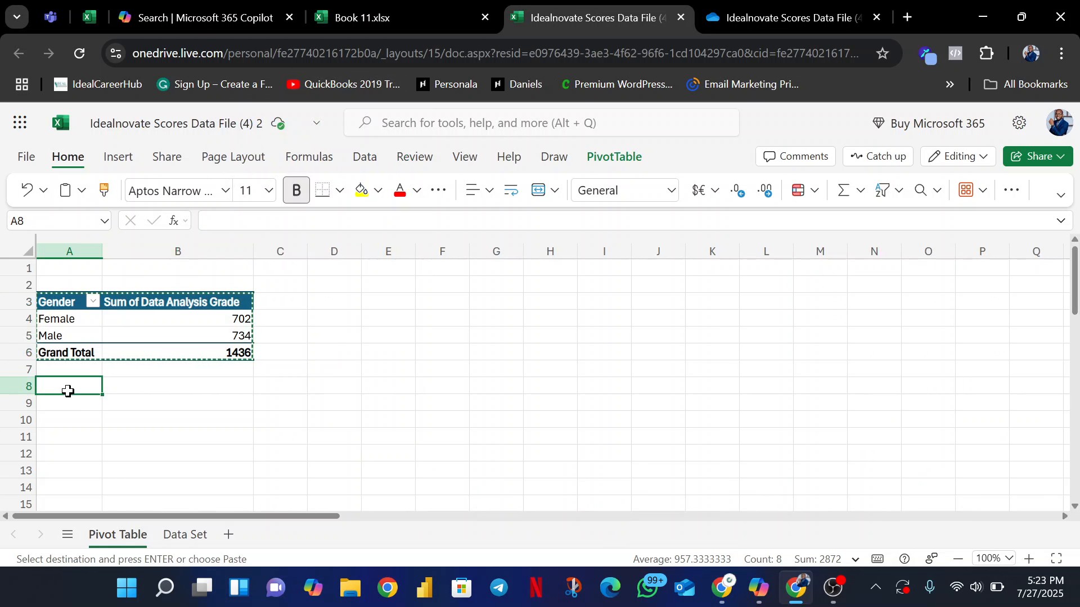
left_click(67, 404)
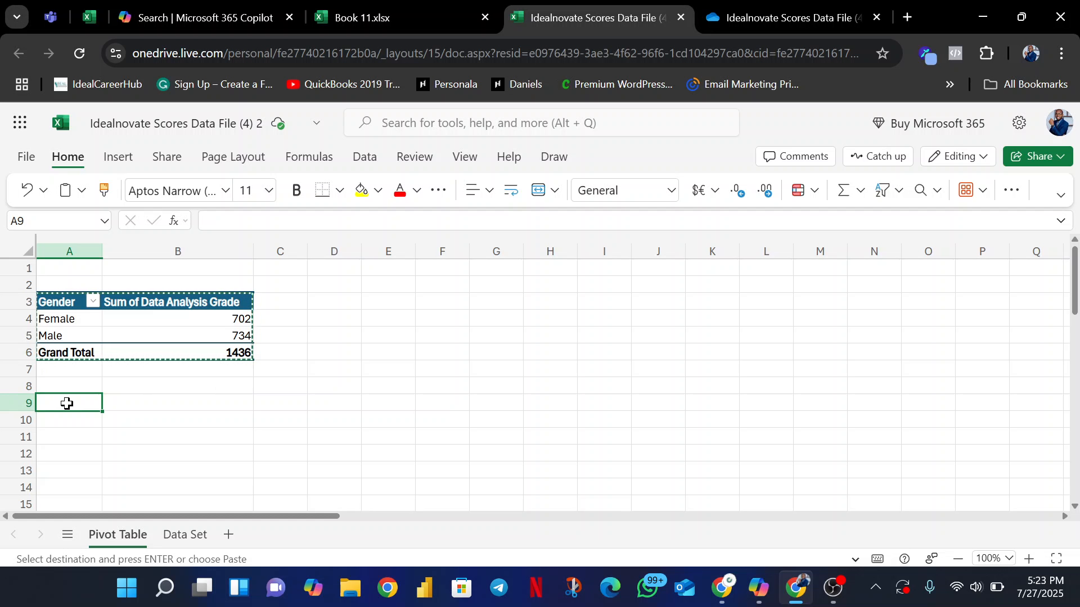
key("ctrl+v")
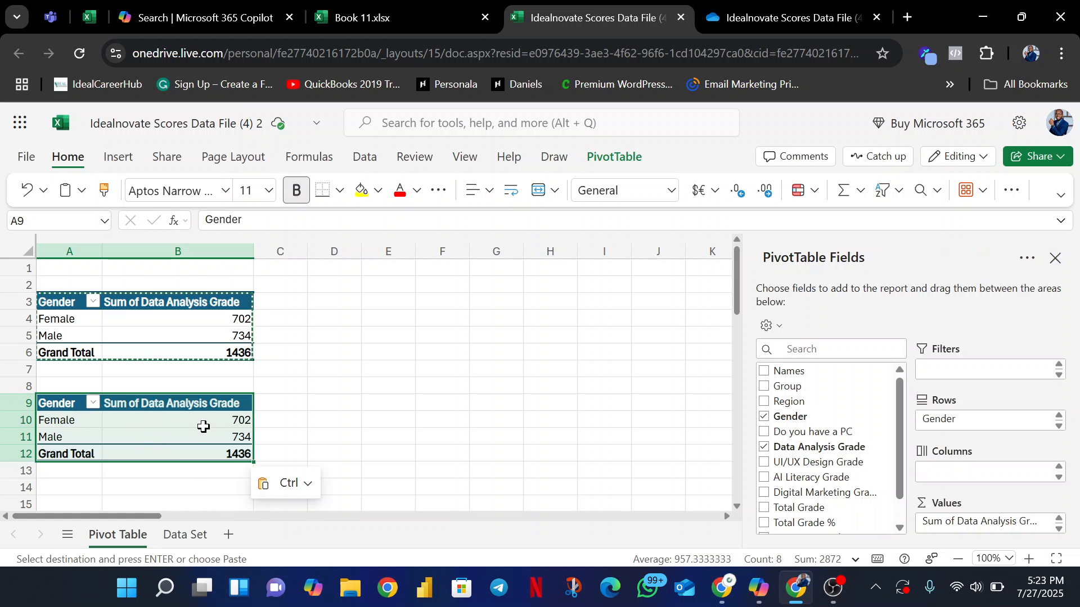
Step: Replace Gender and Data Analysis Grade in the PivotTable at A9 with Region as rows and the sum of Total Grade as values
left_click(174, 437)
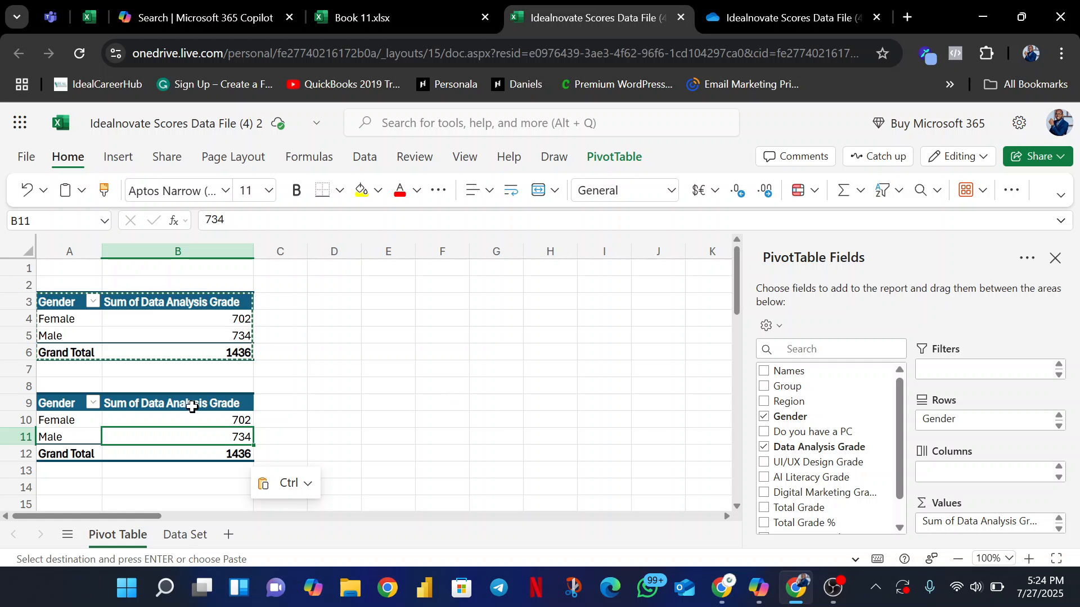
left_click(163, 415)
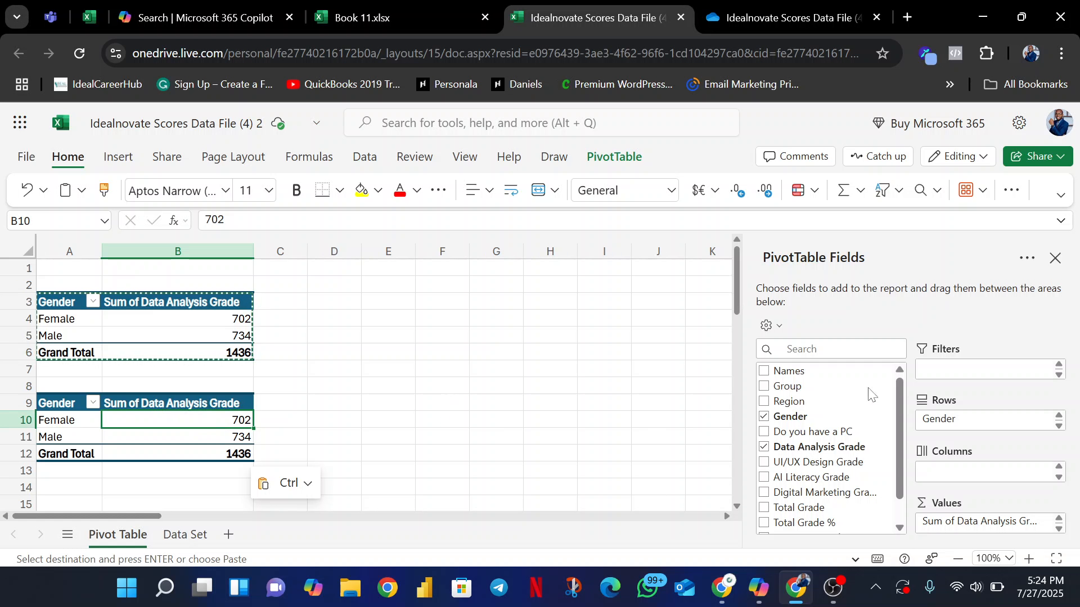
left_click(768, 422)
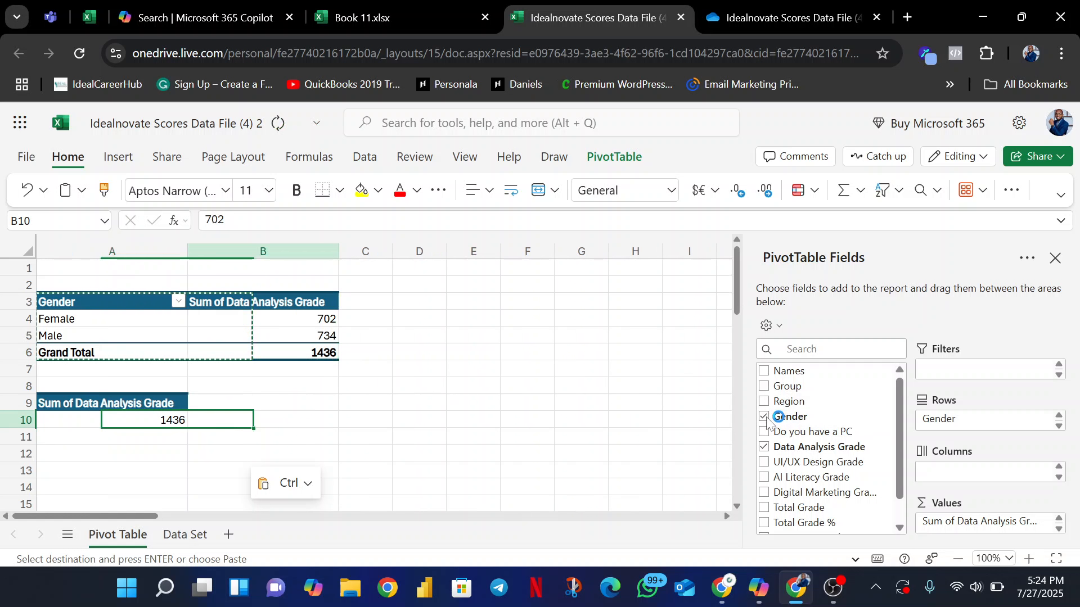
left_click(766, 449)
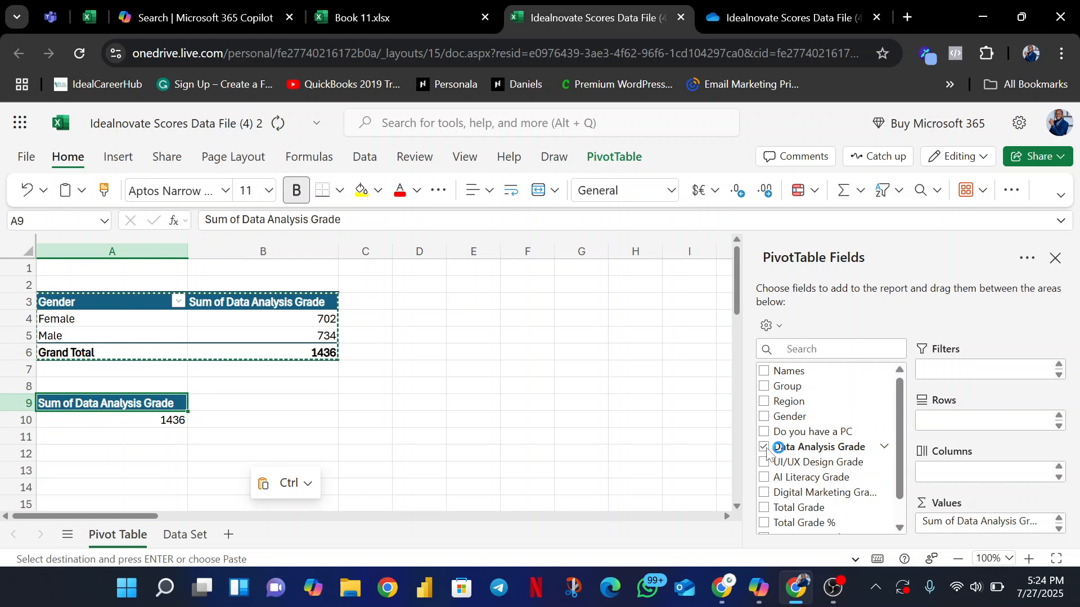
left_click(765, 402)
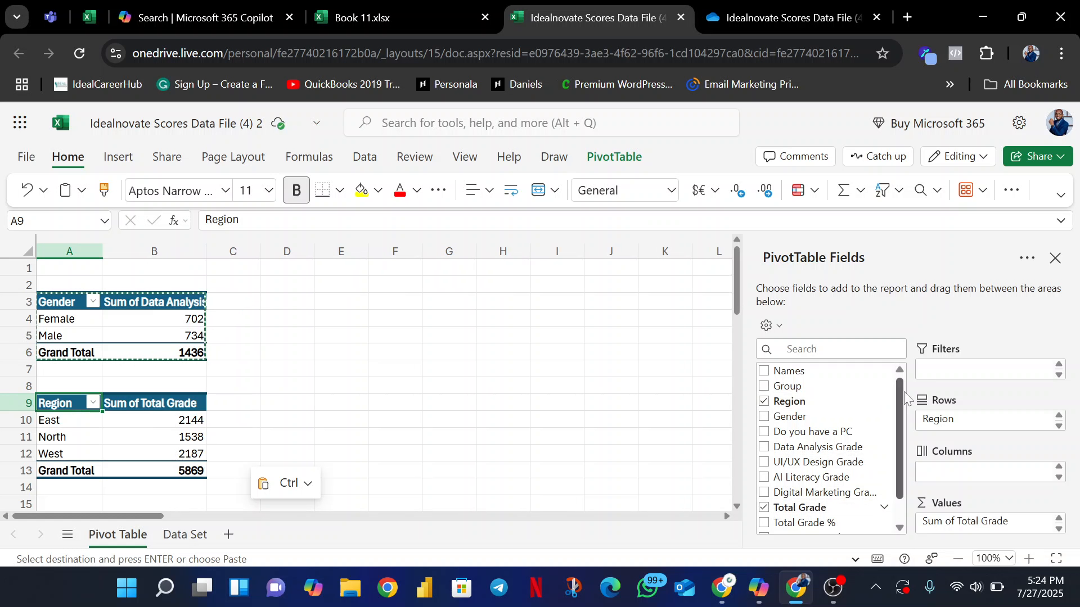
scroll(902, 410, "down", 1)
left_click_drag(900, 410, 900, 422)
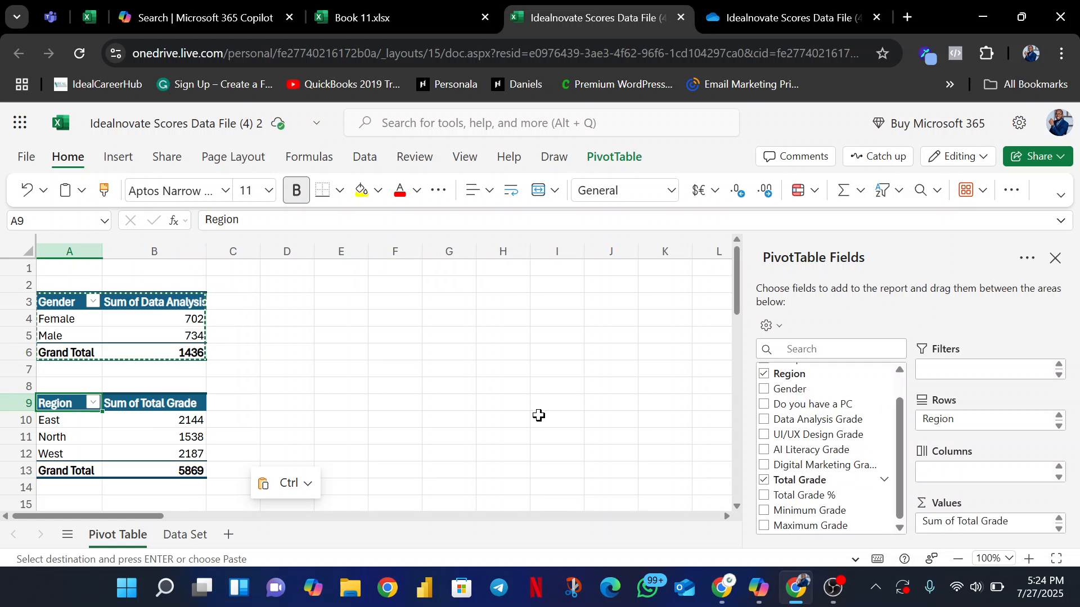
Step: Copy the Region PivotTable in A9:B13 and paste it at A16
left_click(124, 432)
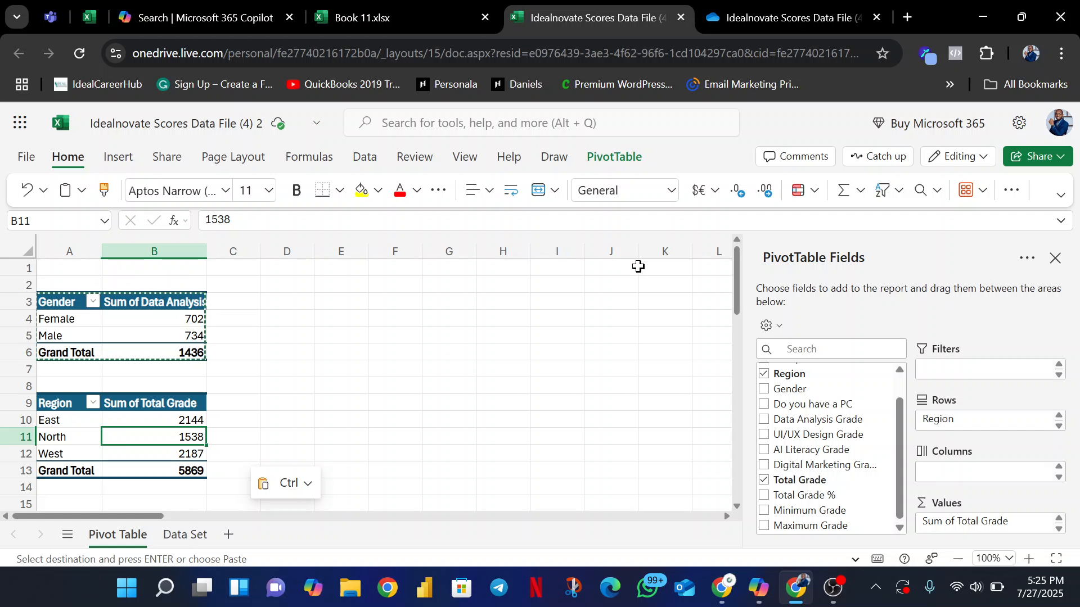
left_click_drag(738, 278, 737, 302)
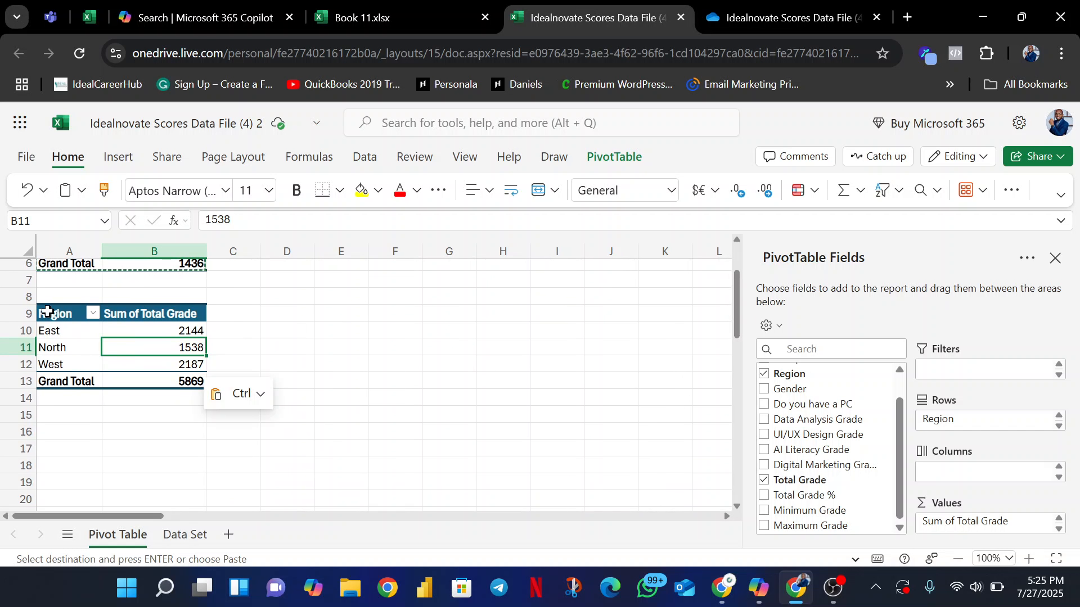
left_click_drag(48, 308, 173, 381)
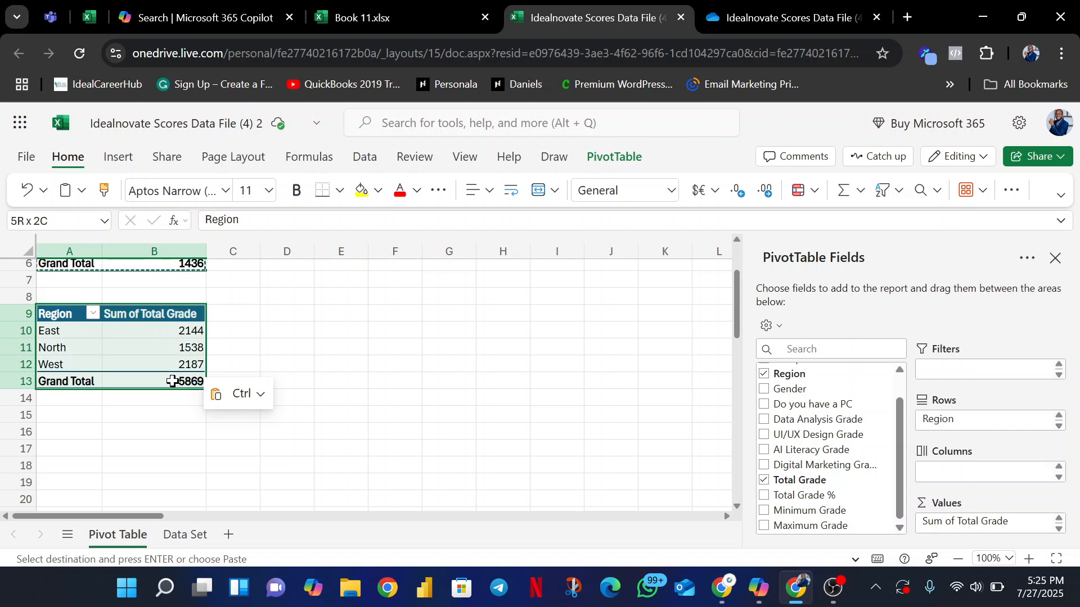
right_click(84, 330)
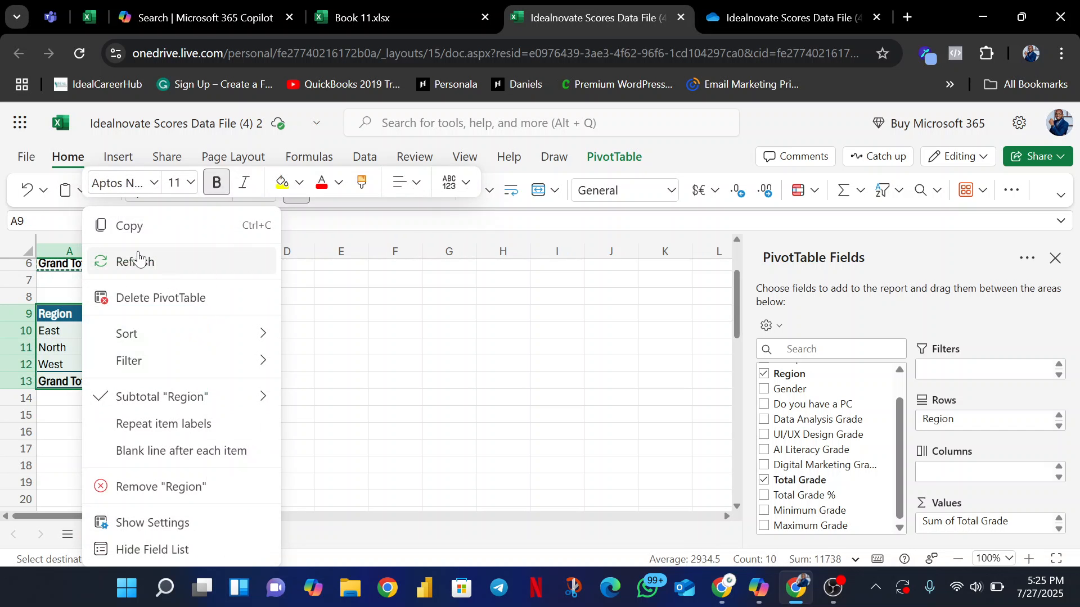
left_click(120, 210)
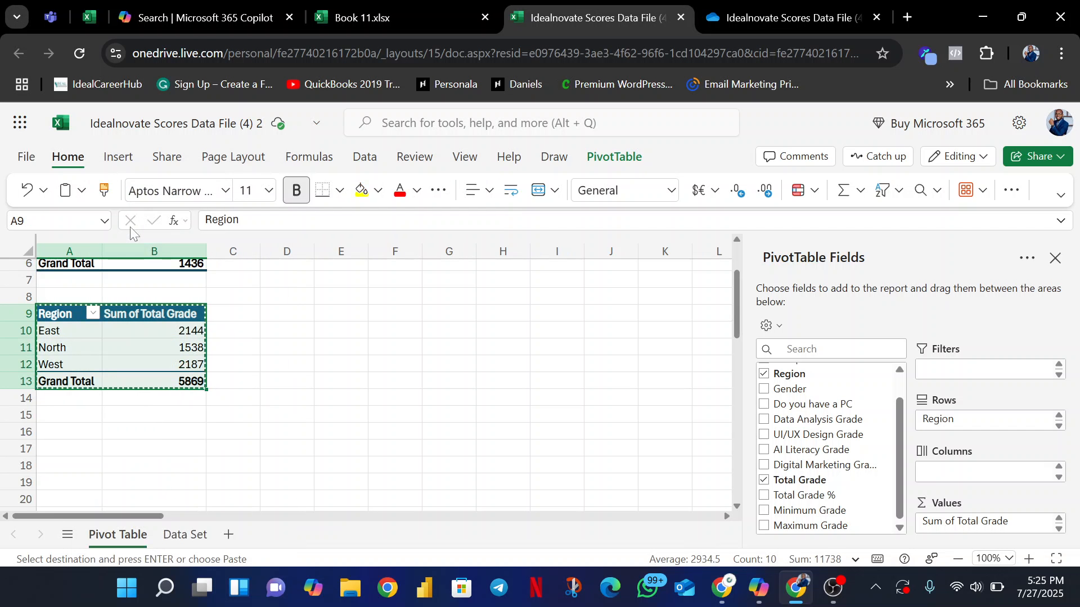
left_click(66, 436)
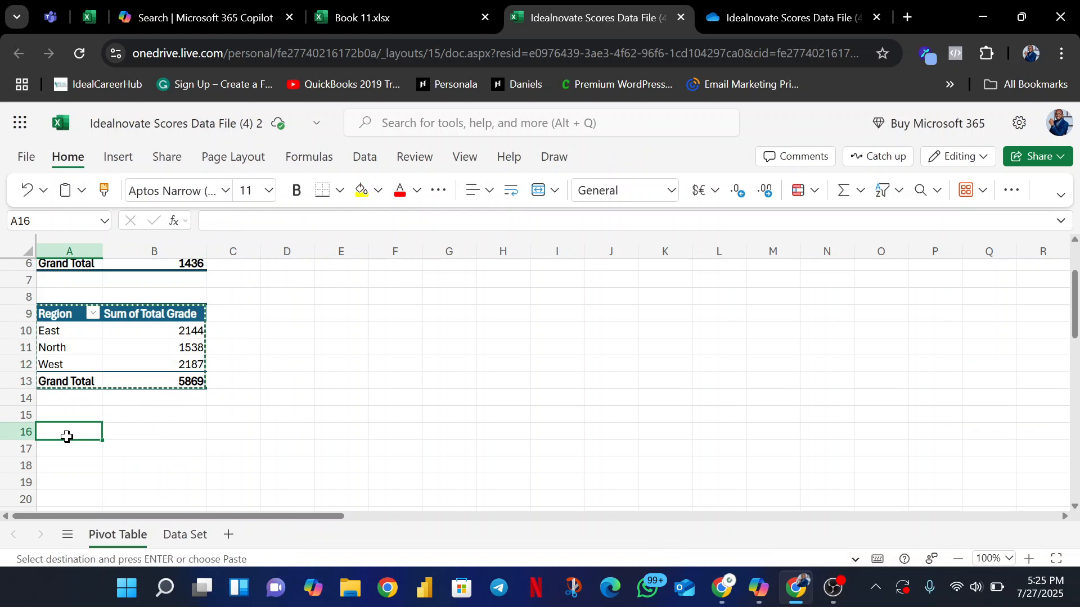
right_click(68, 444)
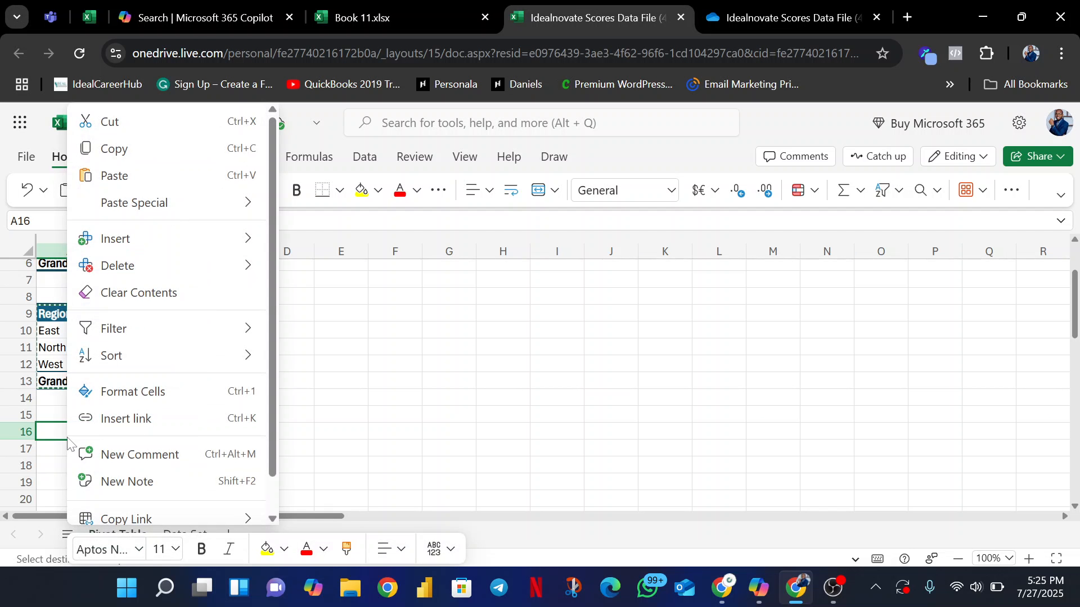
left_click(107, 188)
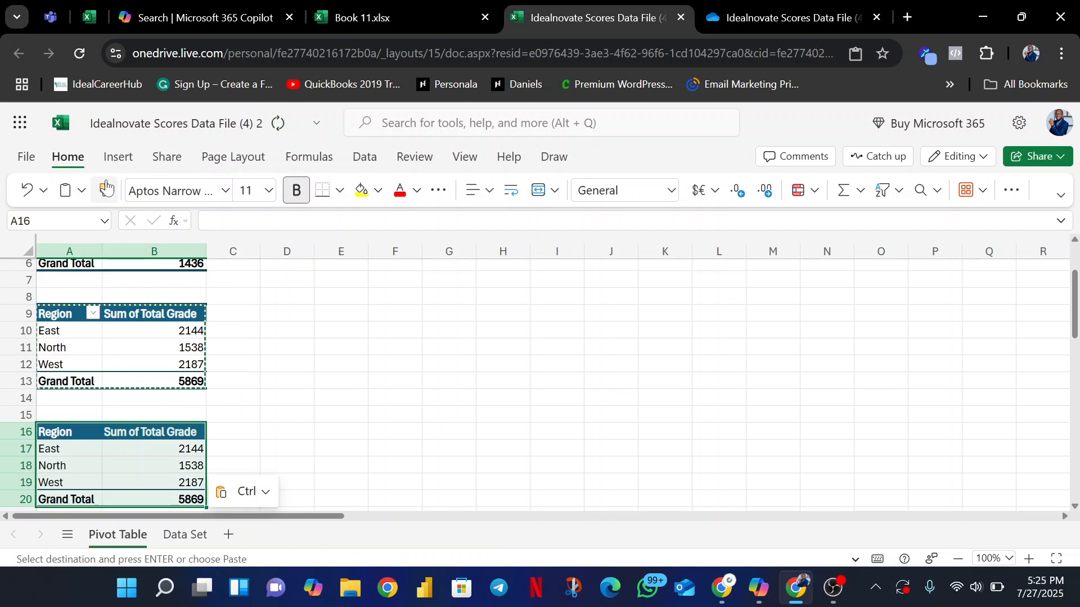
Step: Replace Region and Total Grade in the PivotTable at A16 with Group as rows and the sum of Total Grade % as values
left_click(157, 465)
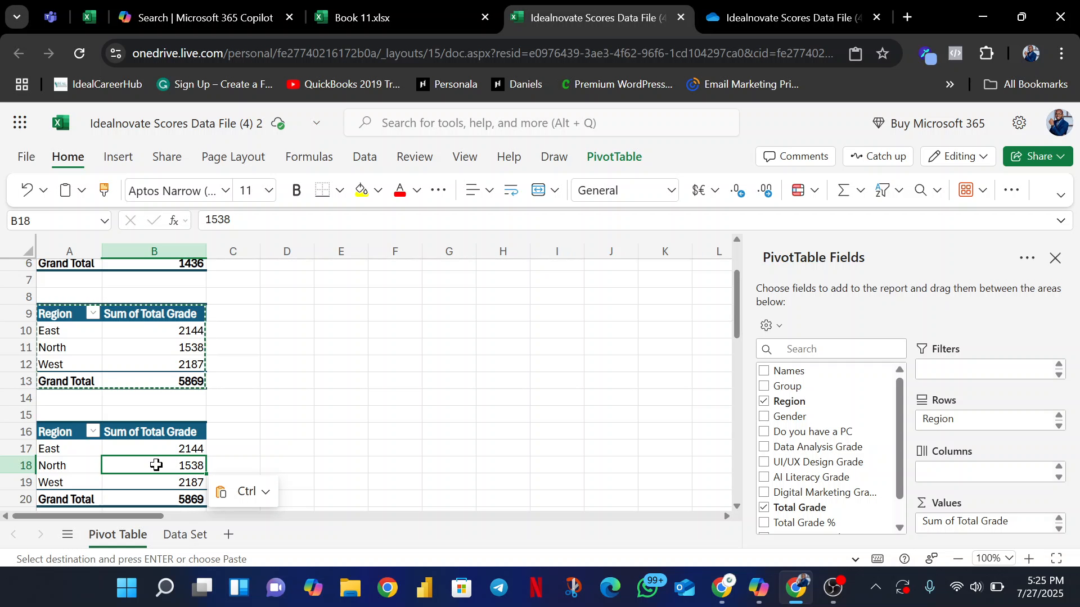
left_click(79, 448)
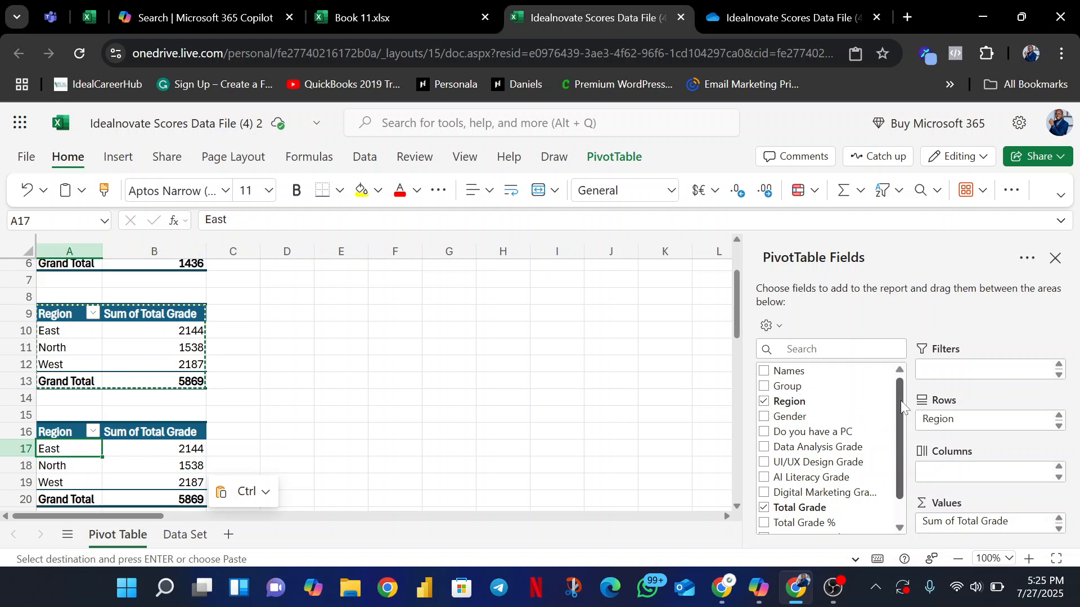
mouse_move(900, 401)
left_mouse_down()
mouse_move(906, 438)
mouse_move(899, 414)
left_mouse_up()
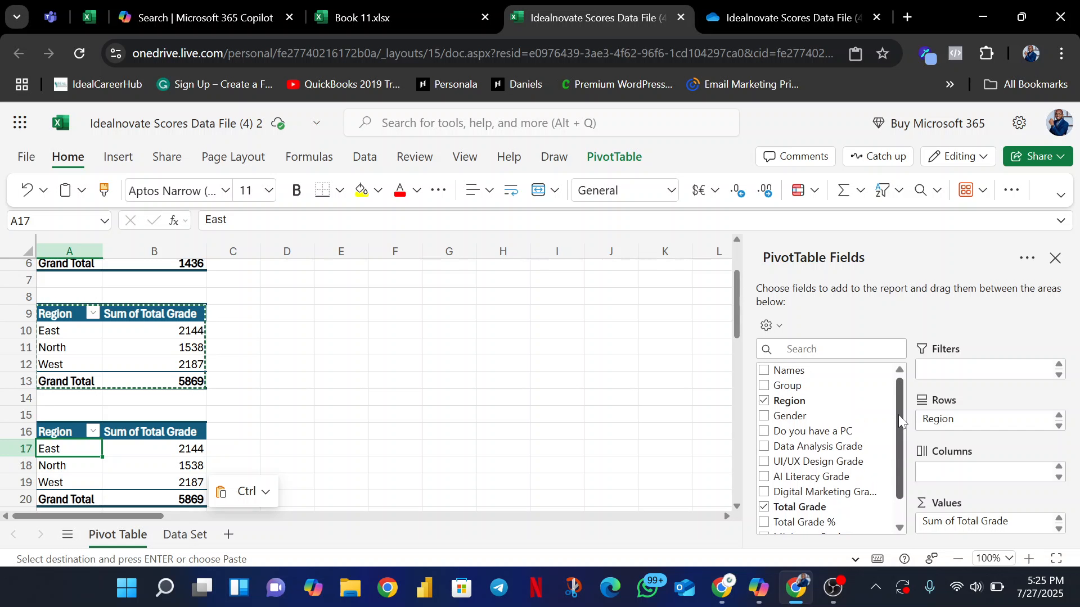
left_click(763, 402)
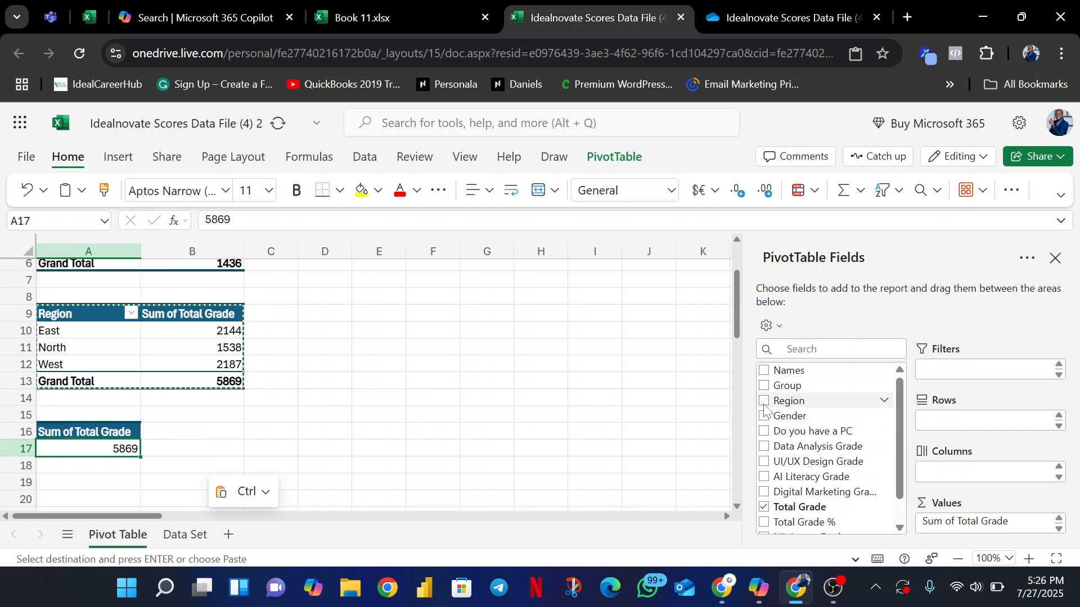
left_click(764, 386)
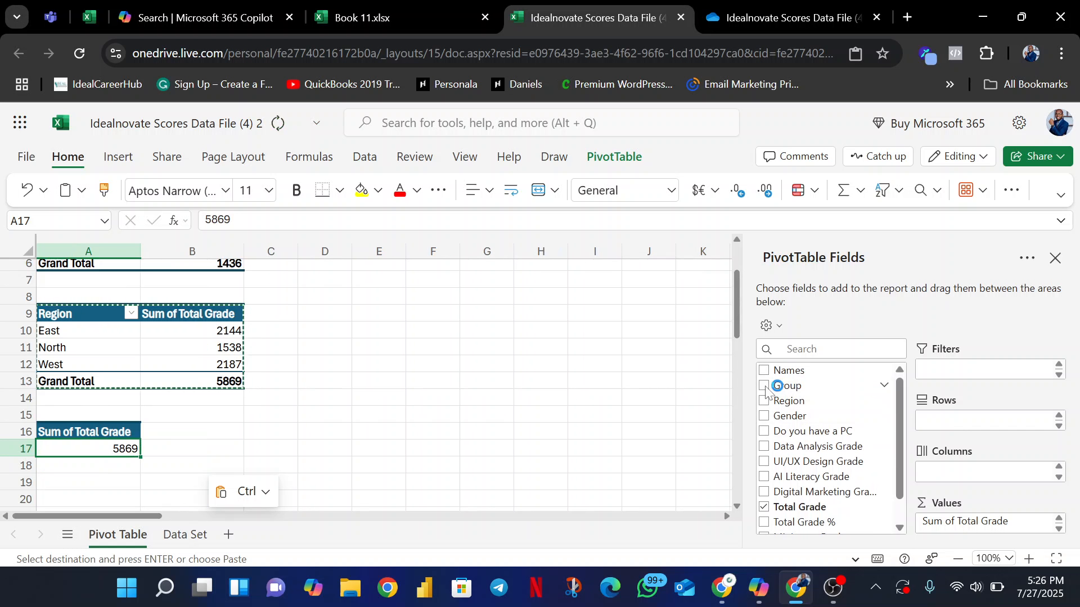
left_click(764, 509)
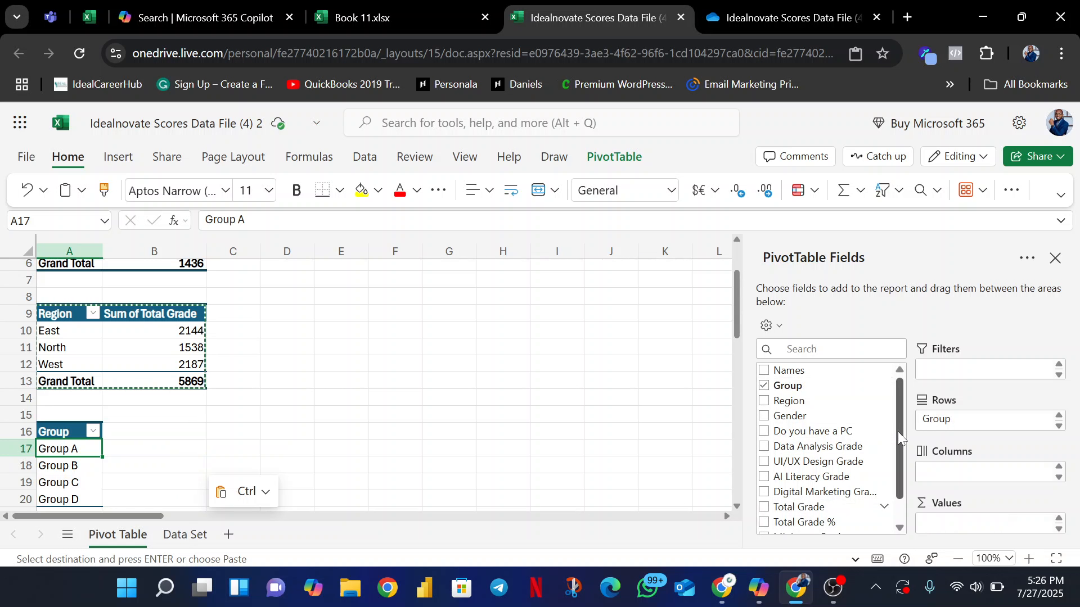
scroll(899, 437, "down", 1)
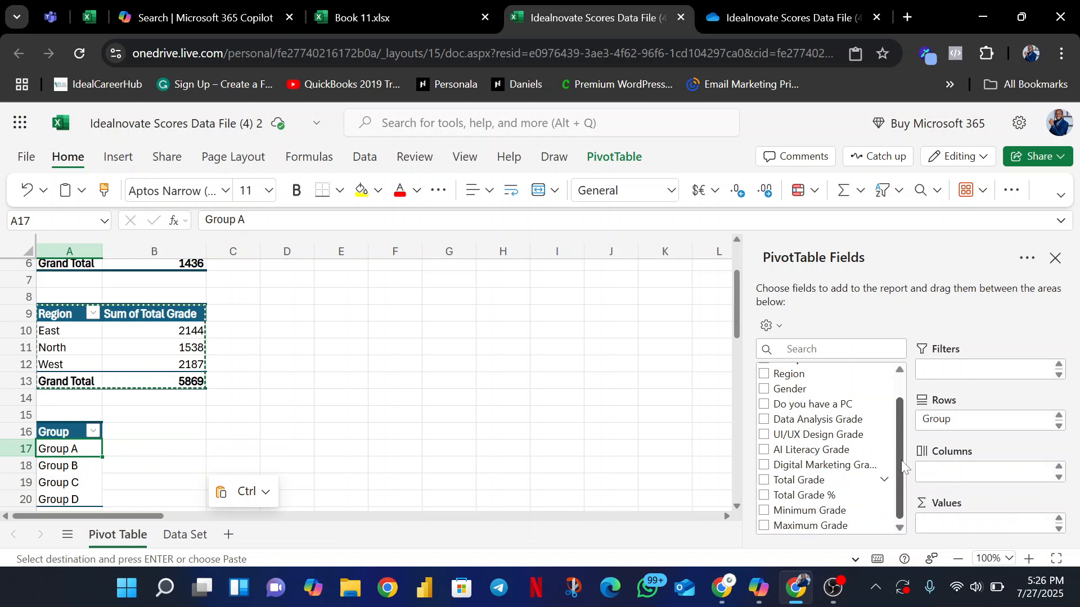
left_click(764, 495)
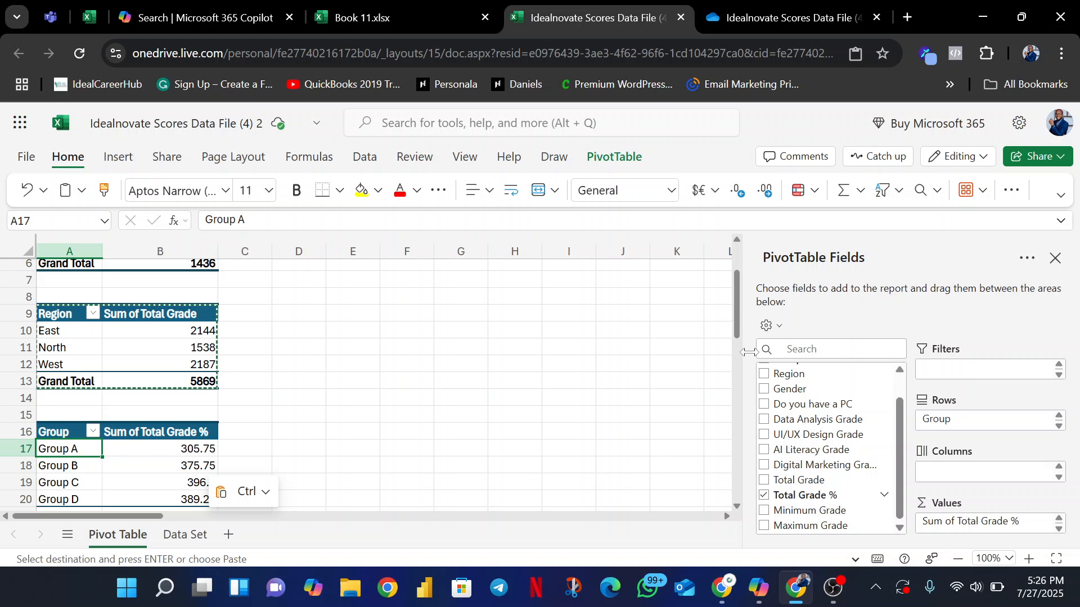
left_click_drag(737, 315, 736, 327)
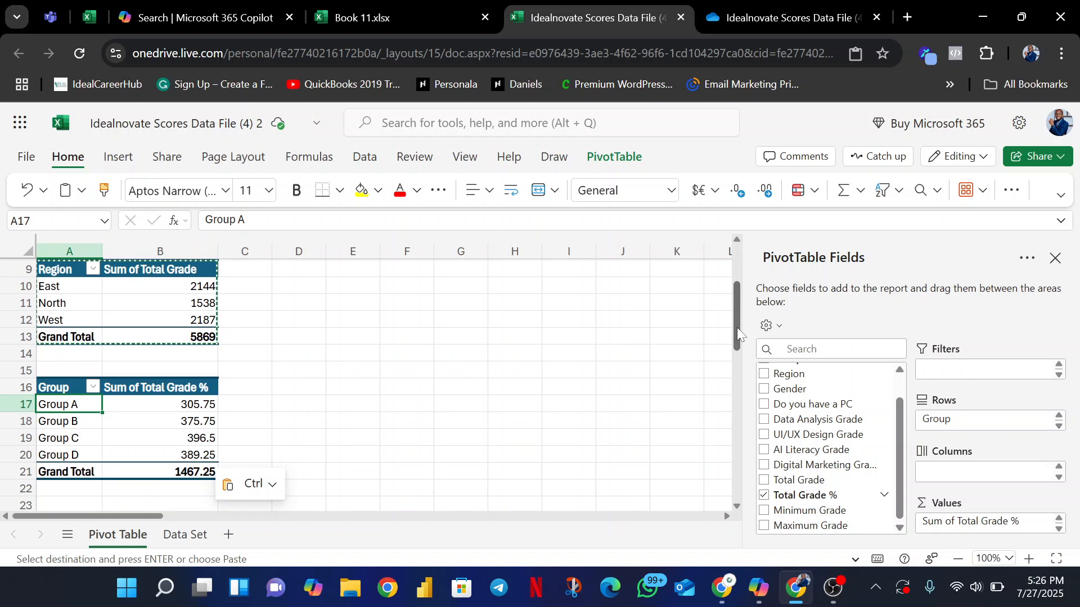
left_click_drag(737, 327, 737, 327)
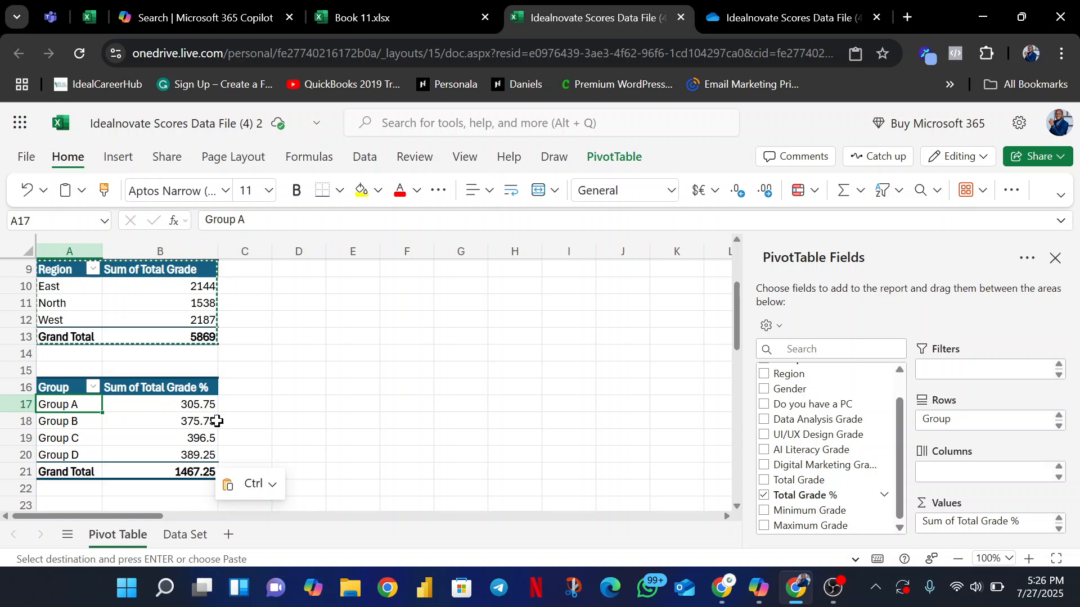
Step: Show the Total Grade % values in the Group PivotTable as % of Grand Total
right_click(149, 398)
mouse_move(284, 334)
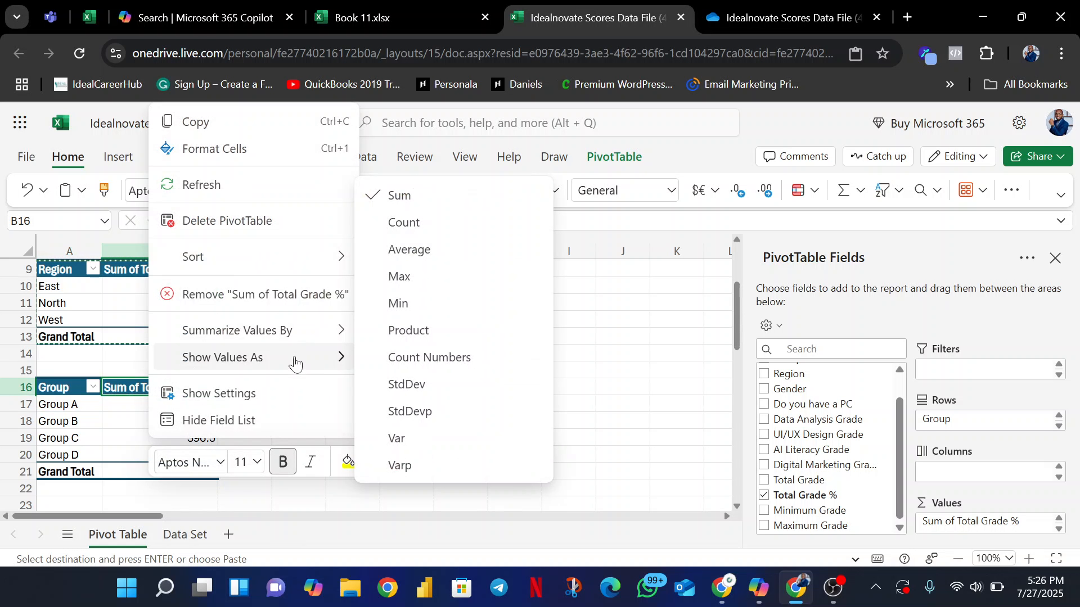
mouse_move(297, 363)
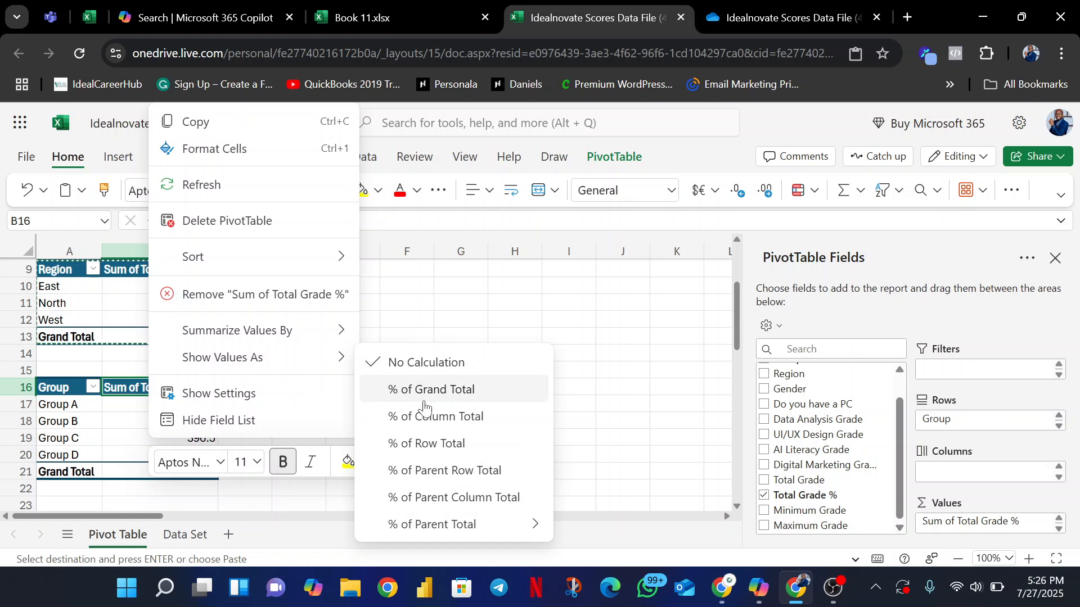
left_click(134, 393)
right_click(135, 393)
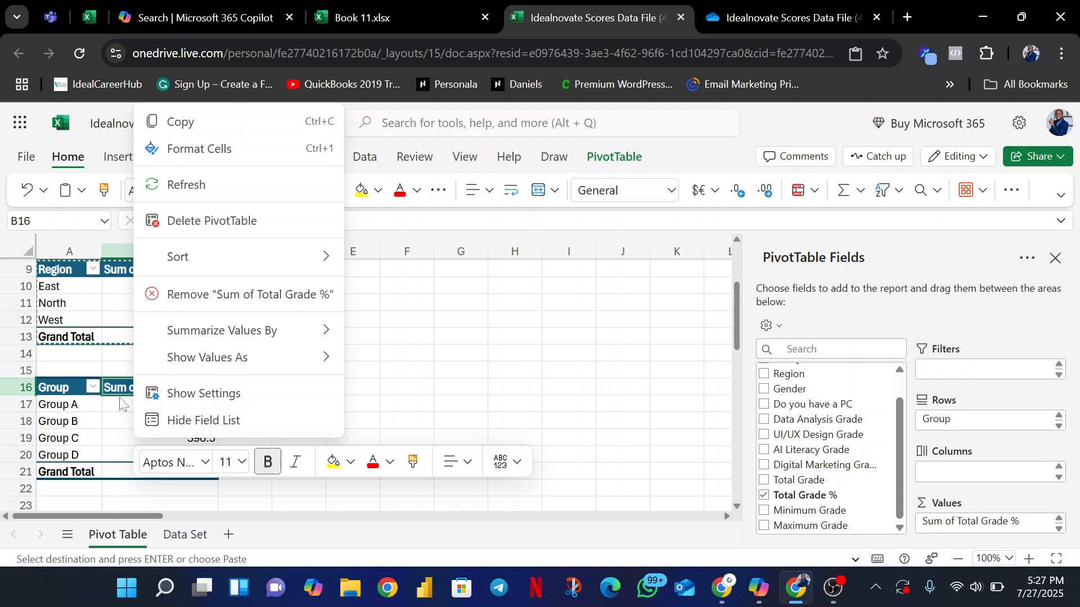
left_click(120, 391)
right_click(123, 394)
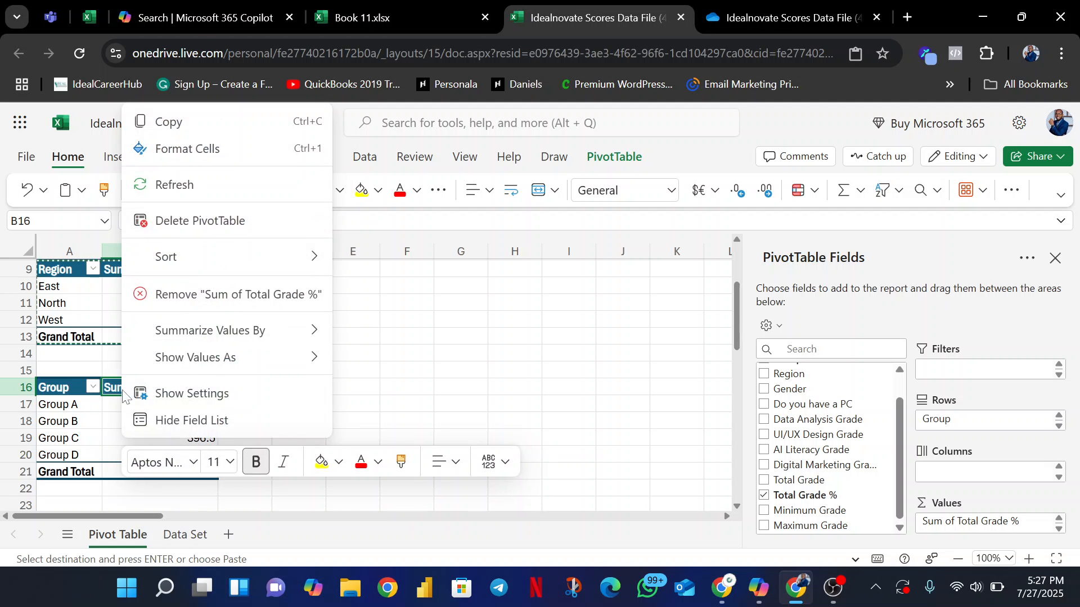
left_click(112, 402)
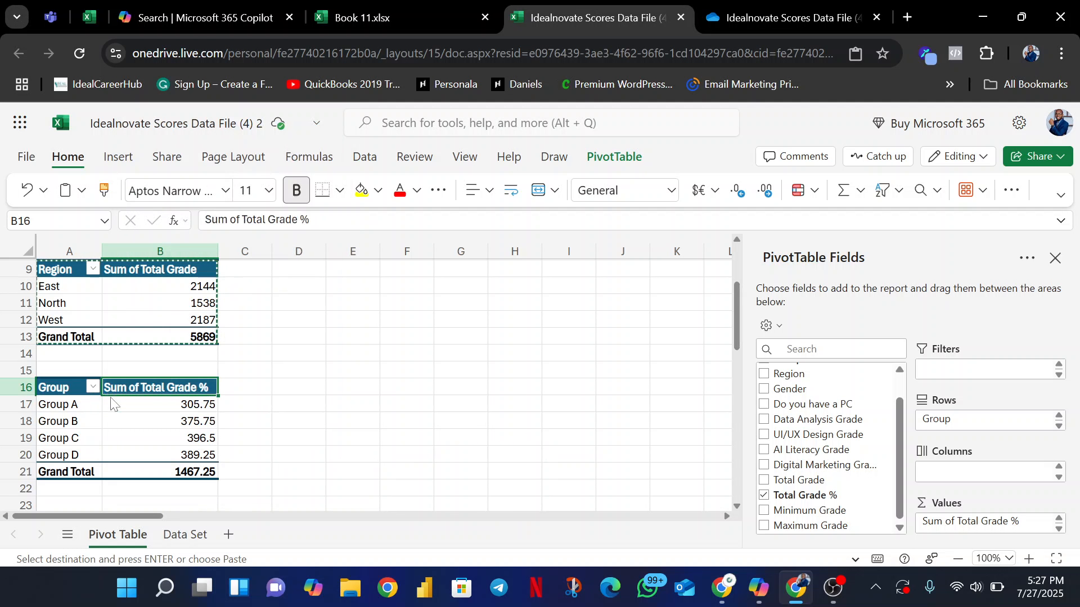
right_click(113, 403)
mouse_move(212, 360)
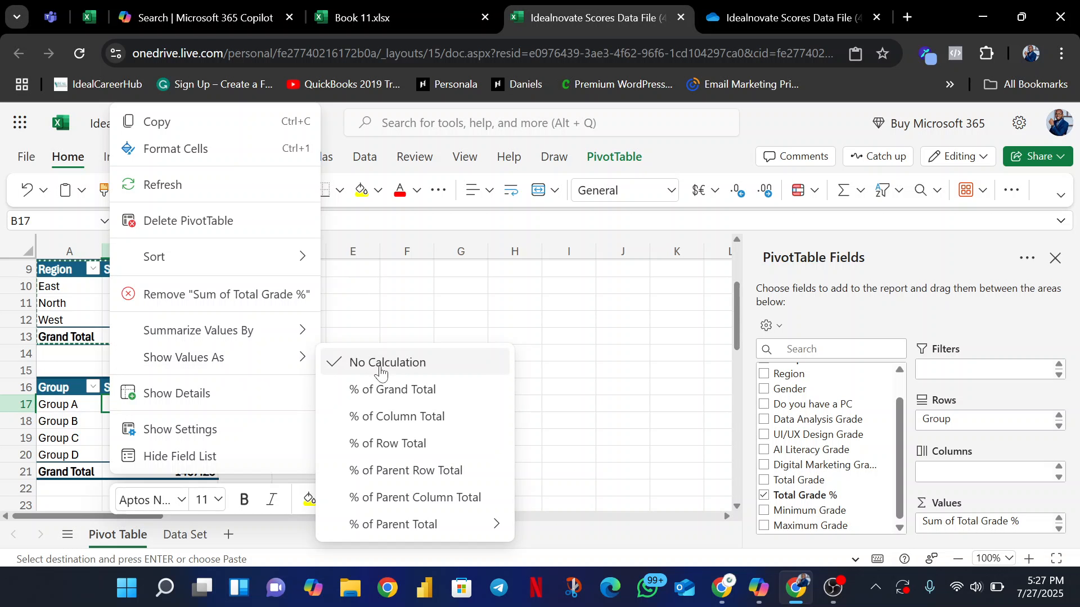
left_click(431, 395)
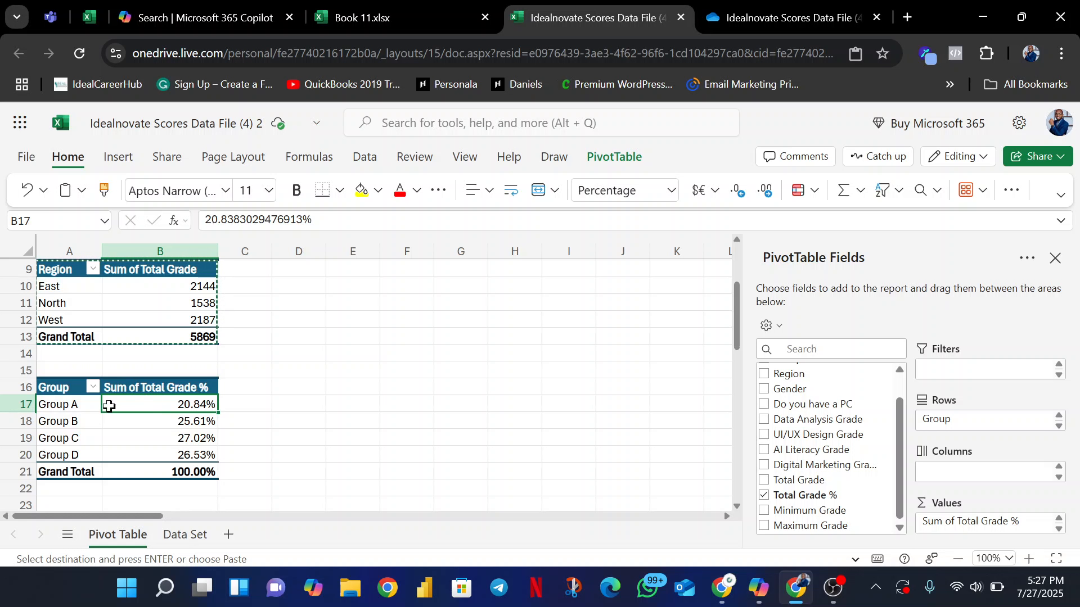
right_click(149, 389)
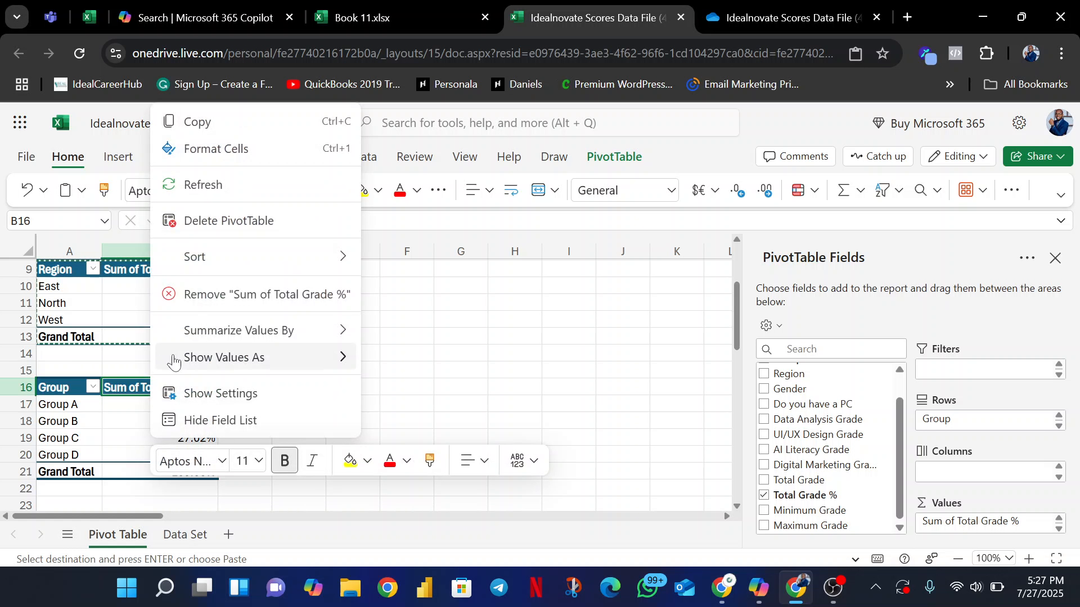
mouse_move(213, 366)
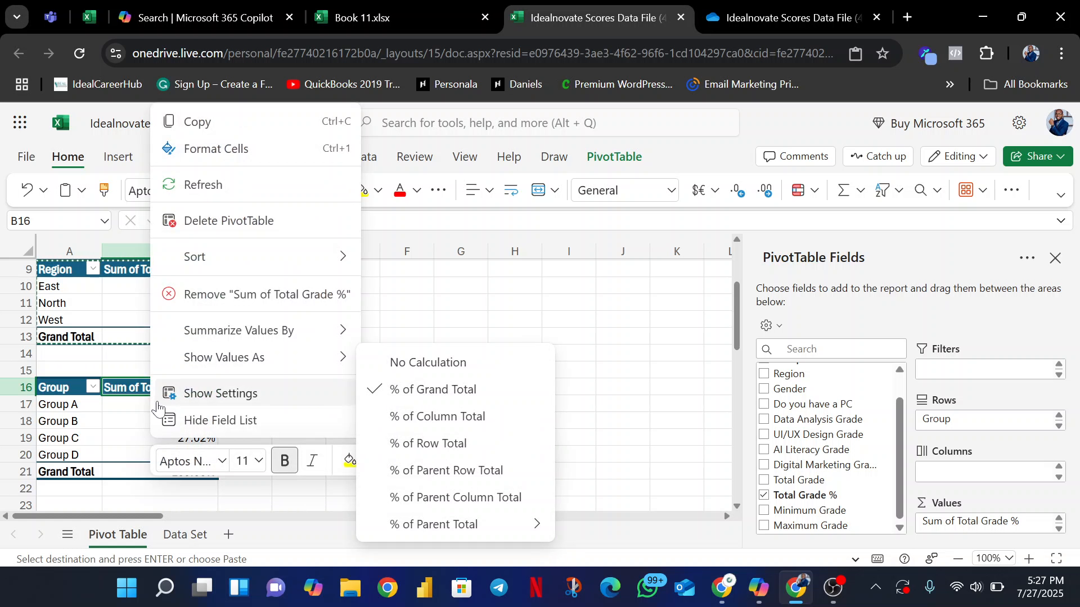
left_click(105, 407)
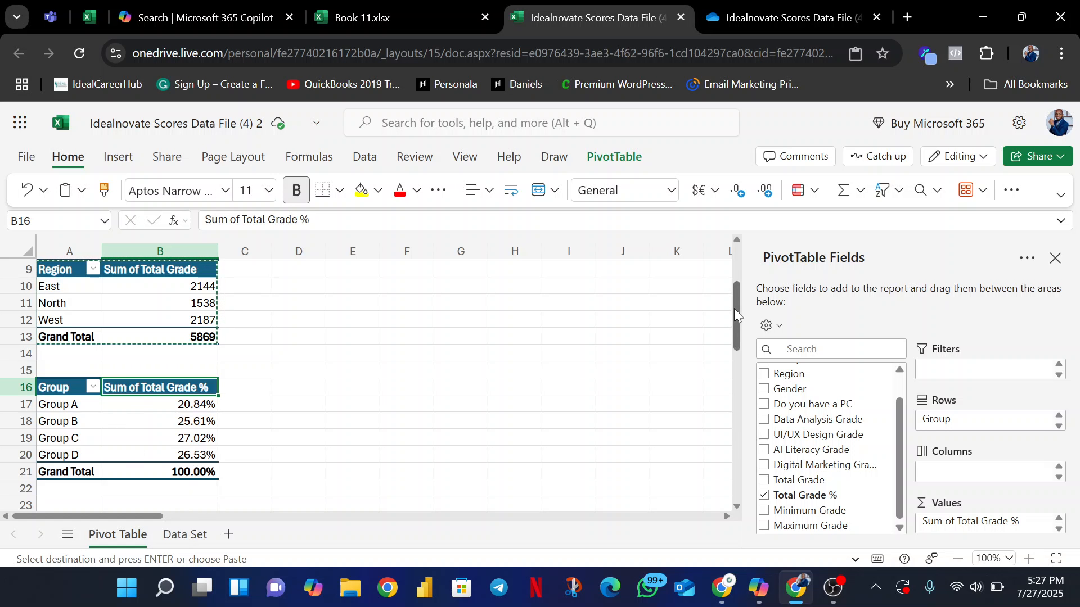
Step: Copy the Region PivotTable in A9:B13 and paste it at A24
left_click_drag(737, 310, 741, 332)
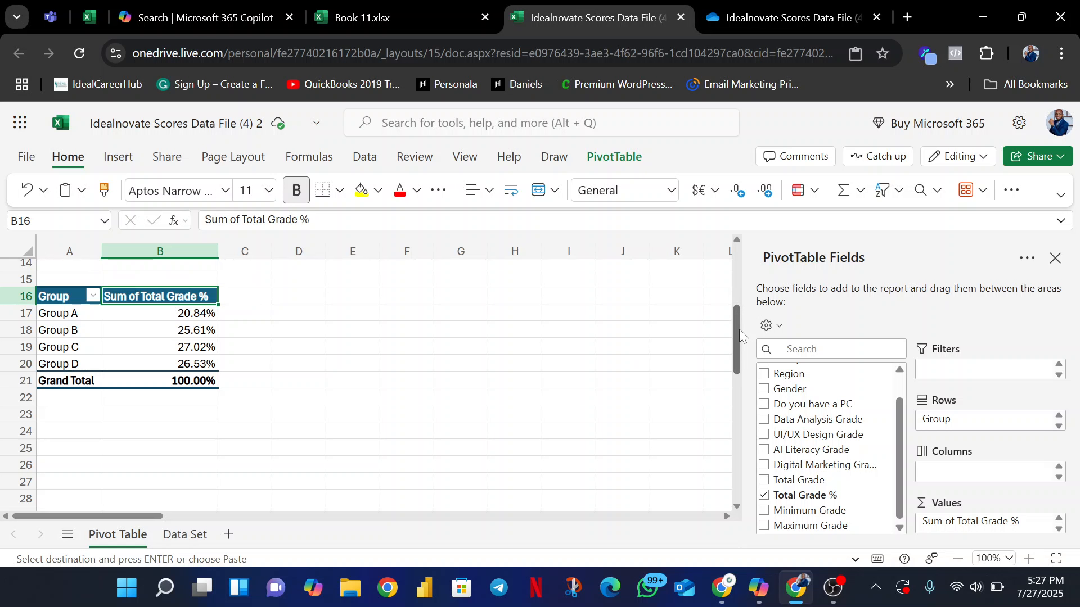
left_click_drag(738, 329, 737, 296)
left_click(63, 325)
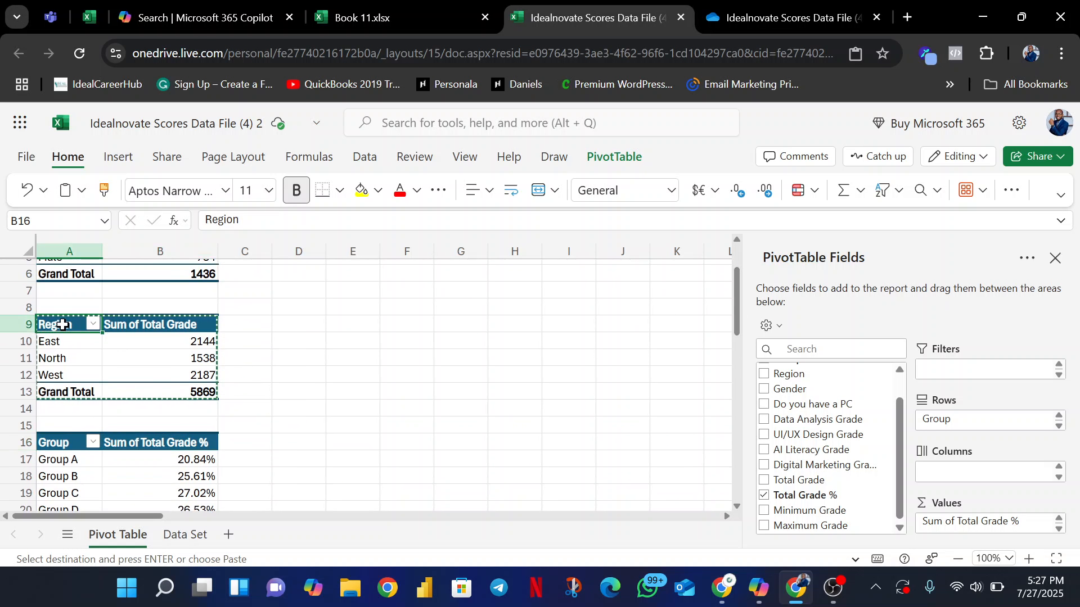
left_click_drag(63, 325, 179, 389)
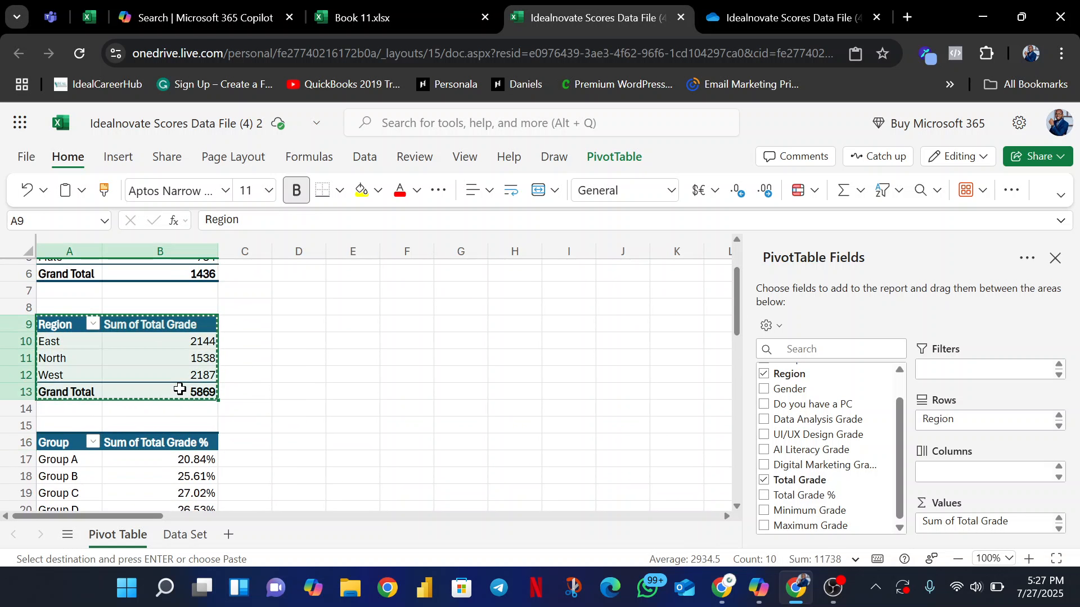
right_click(179, 390)
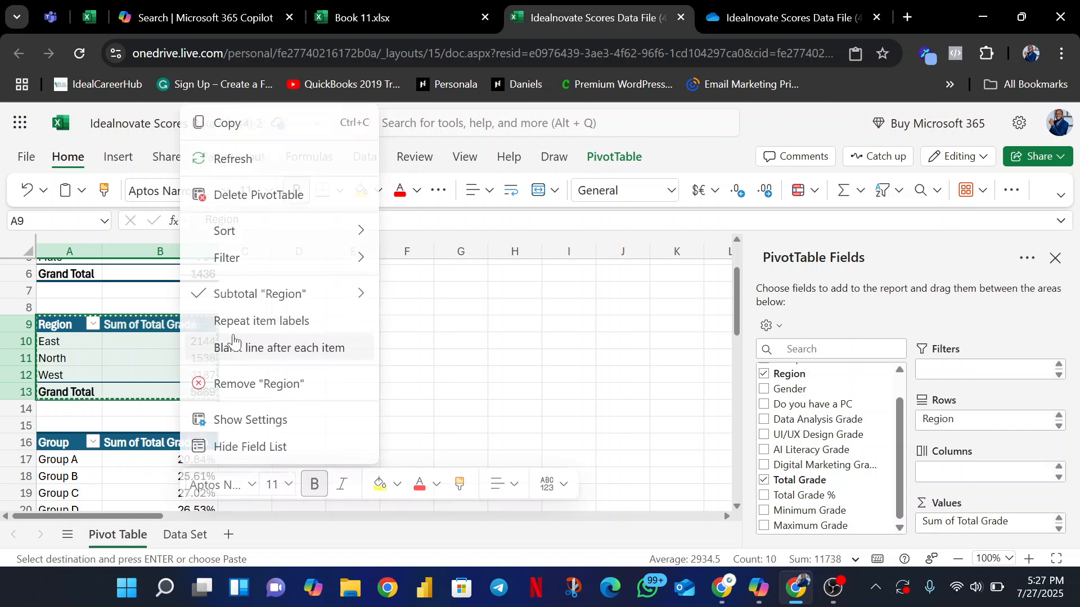
left_click(220, 122)
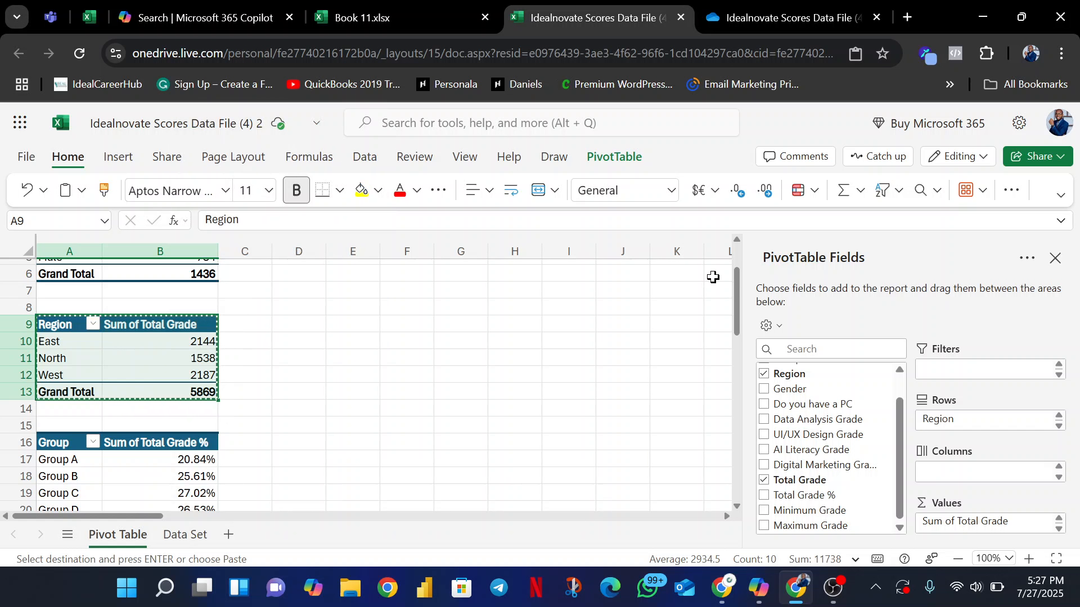
left_click_drag(737, 294, 737, 360)
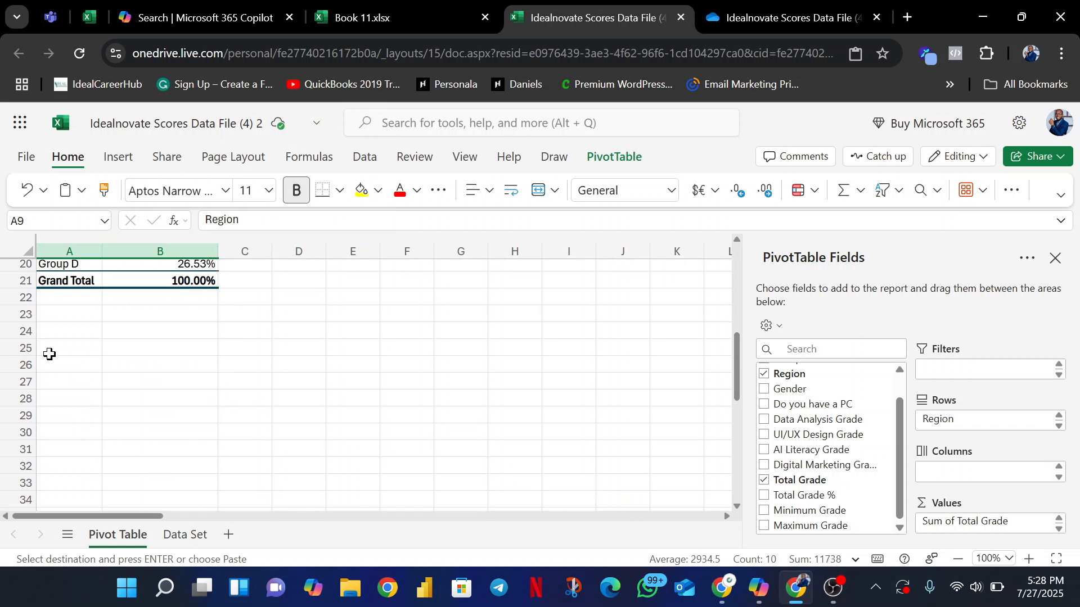
left_click(59, 328)
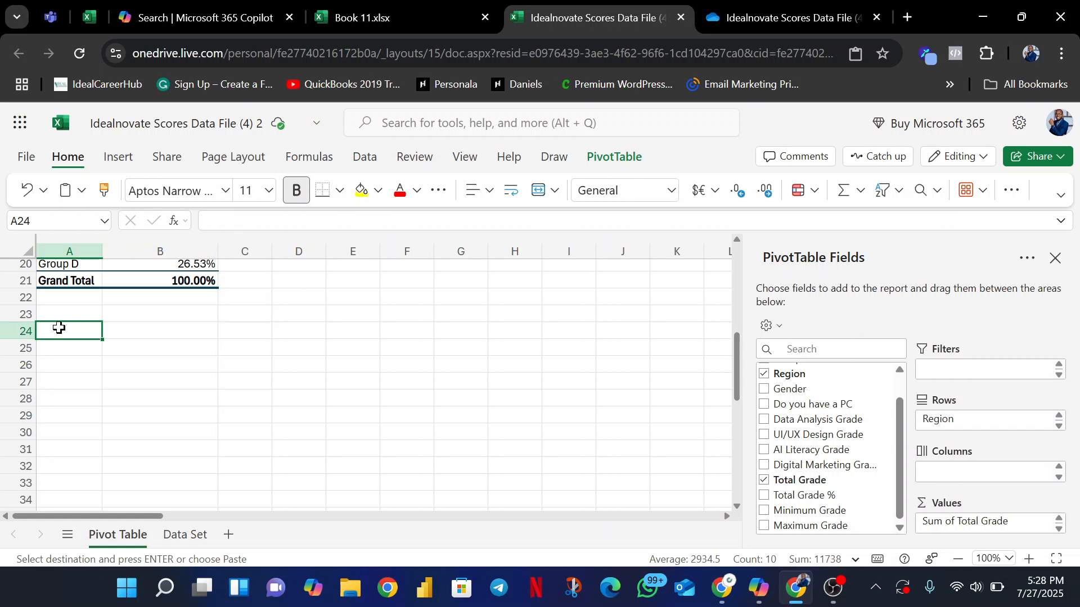
key("ctrl+v")
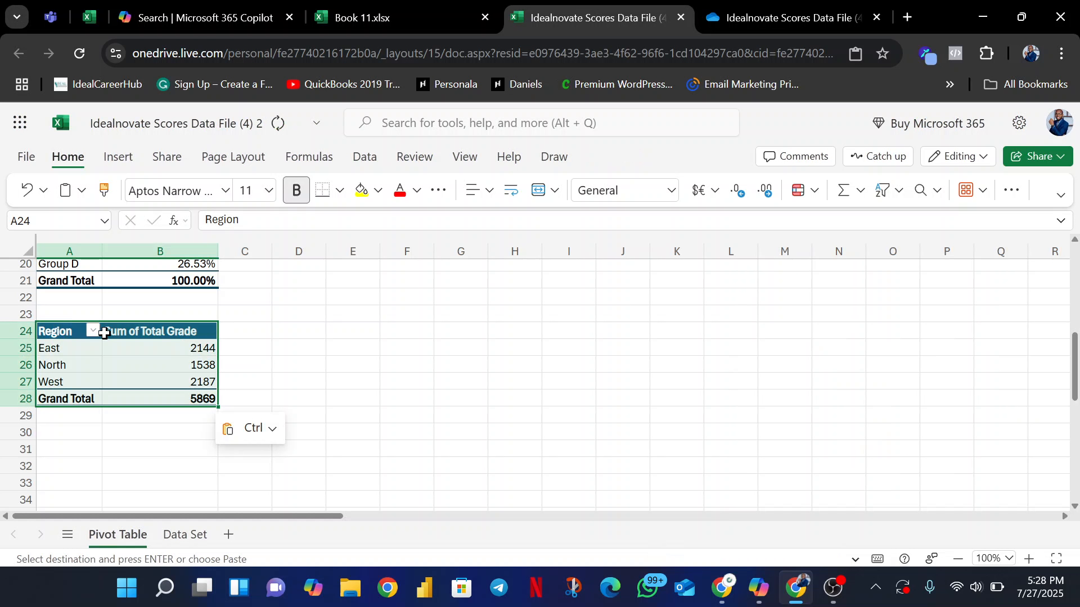
Step: Replace Total Grade with the sum of AI Literacy Grade in the PivotTable at A24, keeping Region as rows
left_click(102, 330)
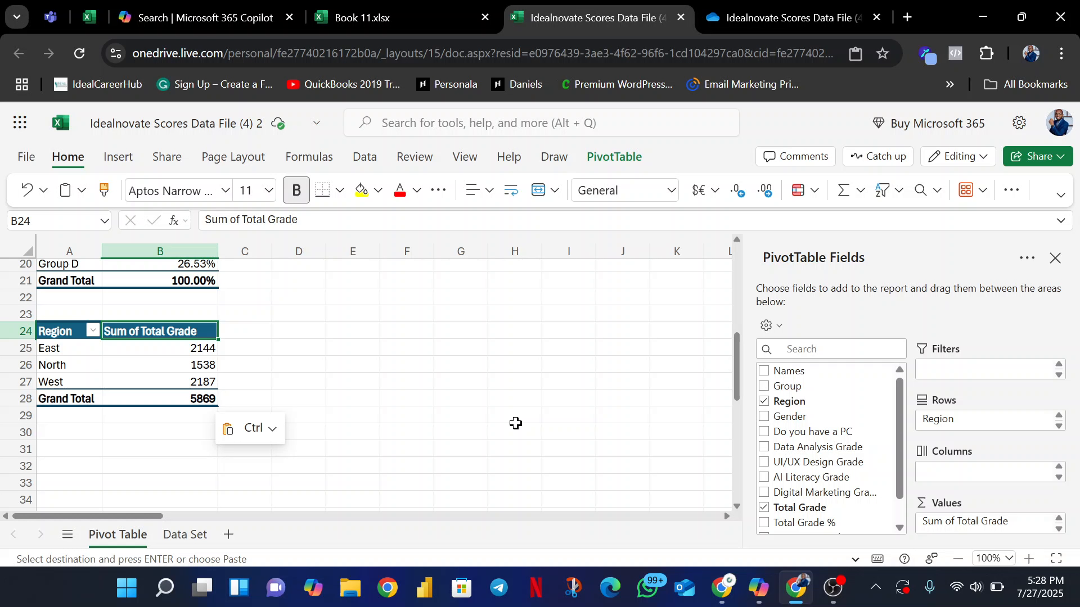
scroll(903, 455, "down", 1)
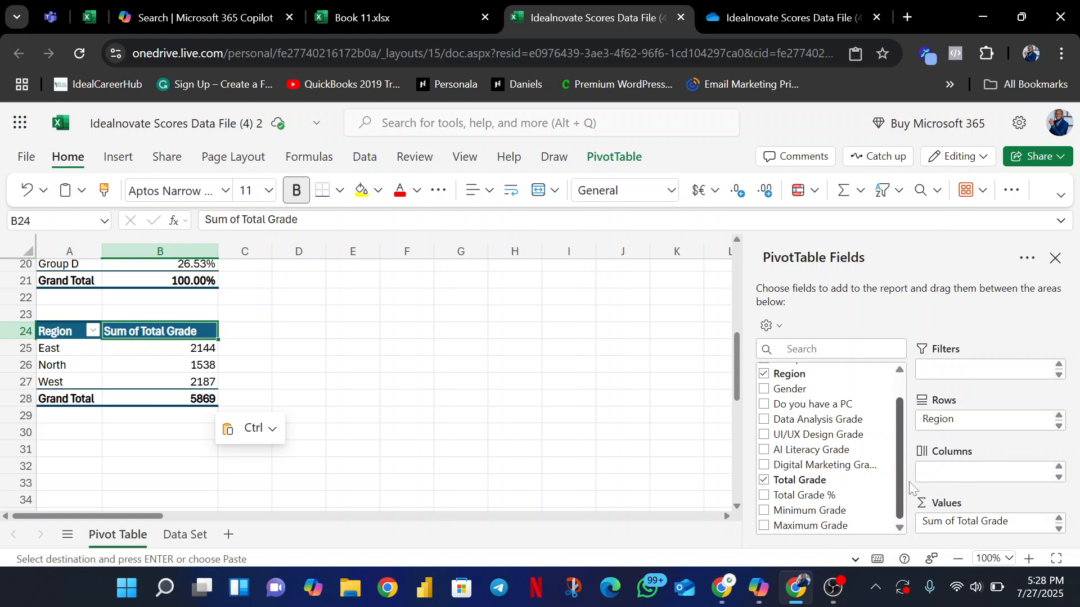
left_click(764, 481)
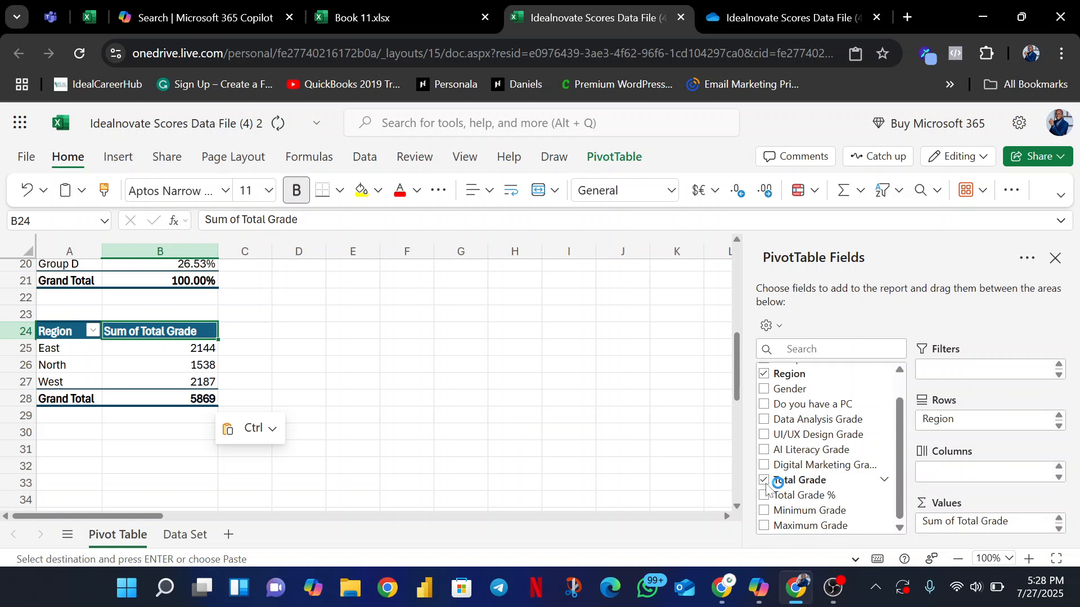
left_click(764, 451)
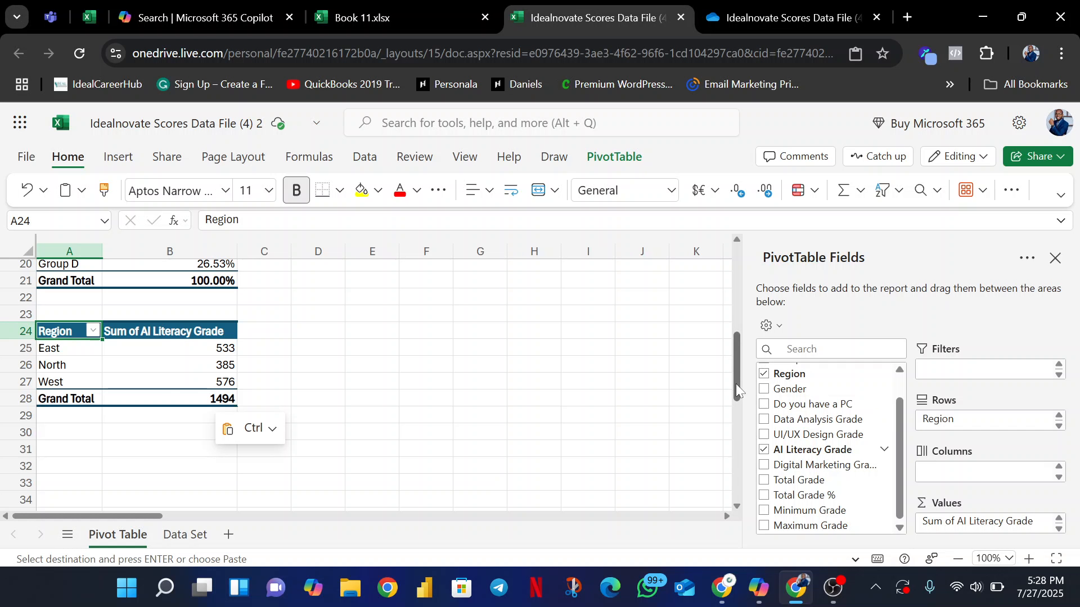
Step: Insert a clustered bar chart from the PivotTable showing the sum of Data Analysis Grade by Gender
left_click_drag(736, 384, 740, 264)
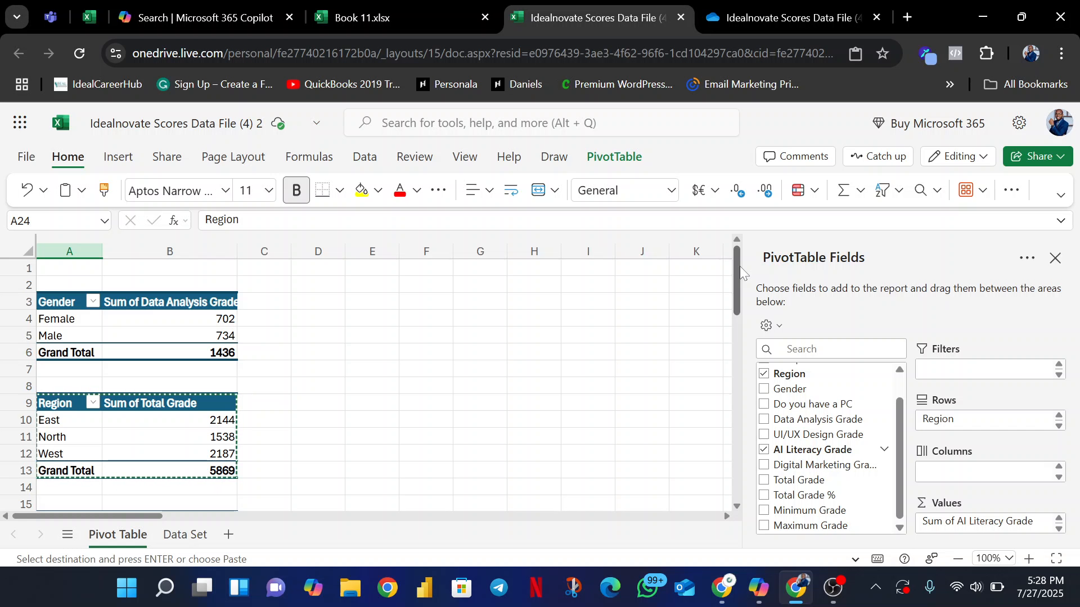
left_click(126, 318)
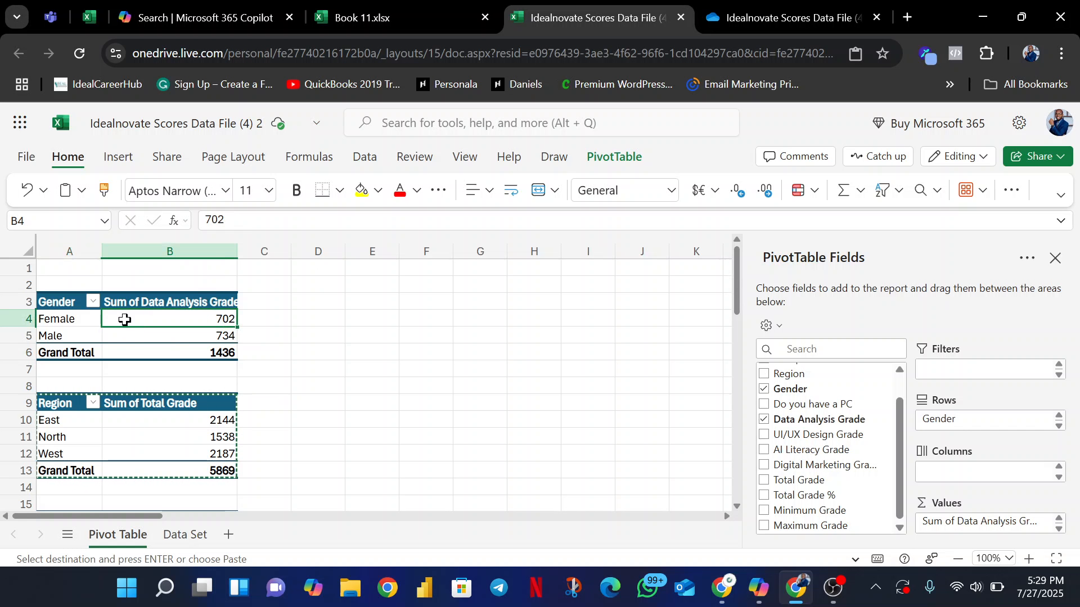
left_click(118, 159)
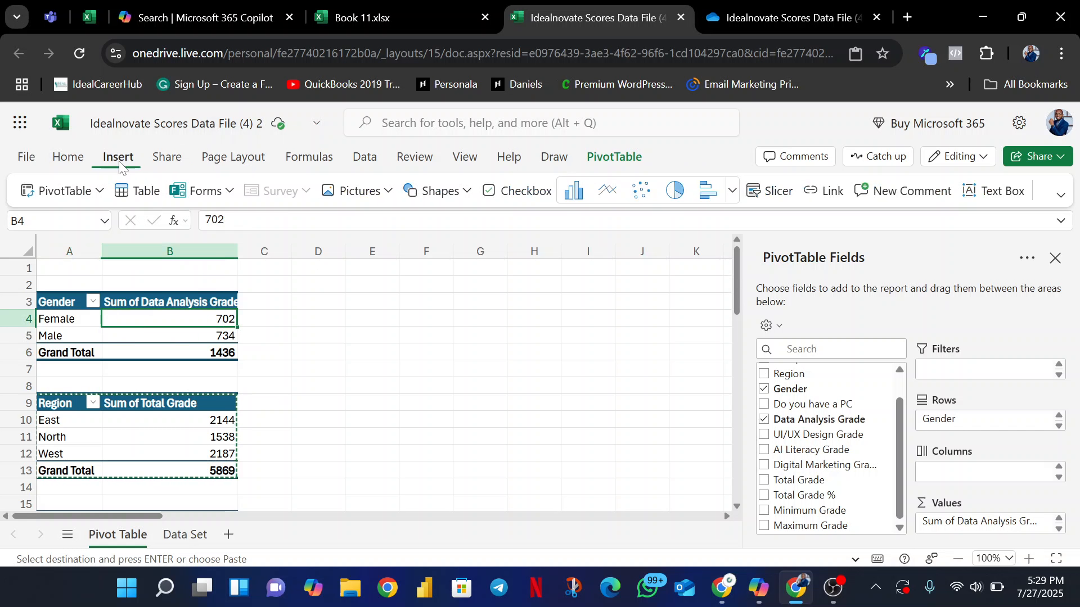
left_click(140, 339)
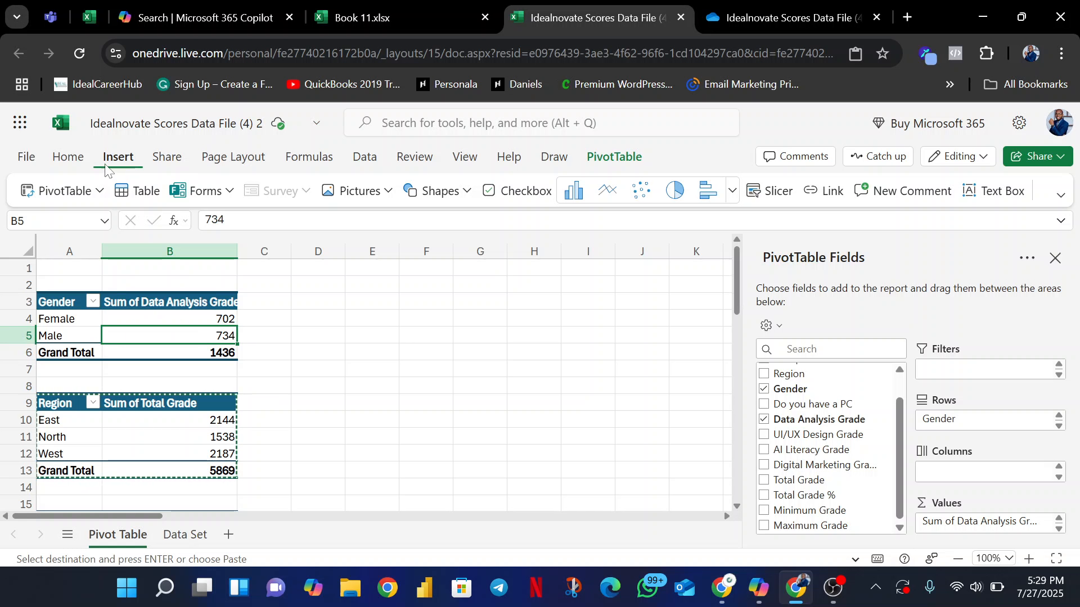
left_click(732, 201)
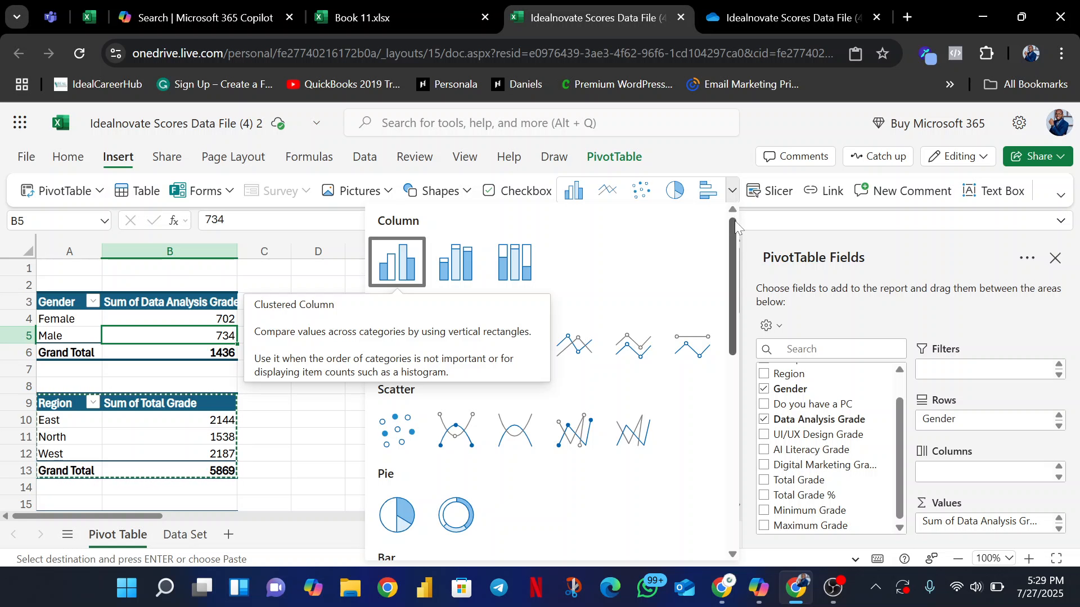
left_click_drag(734, 221, 728, 282)
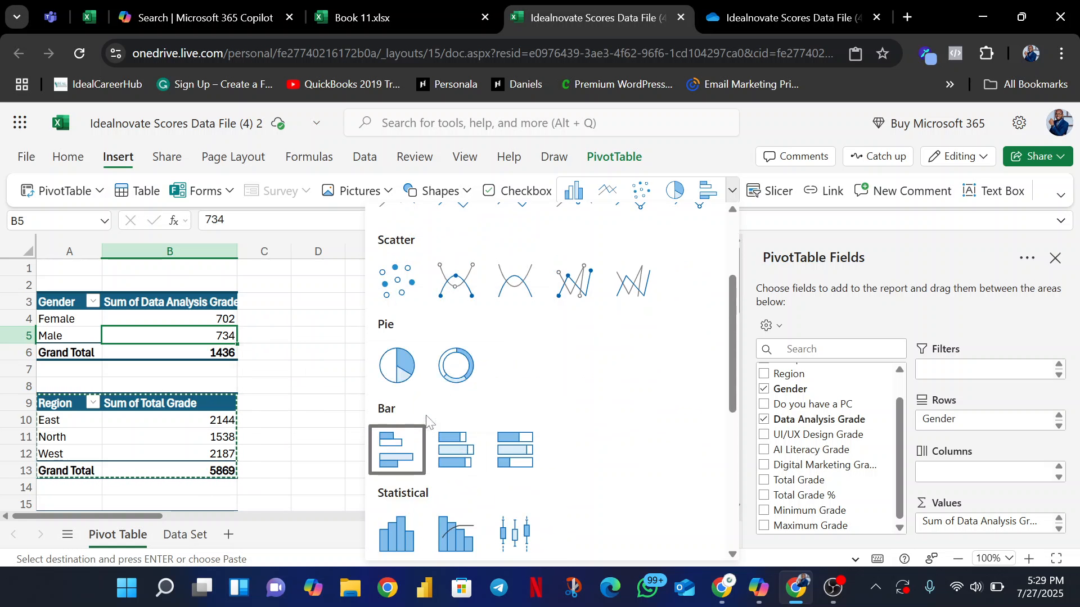
left_click(396, 445)
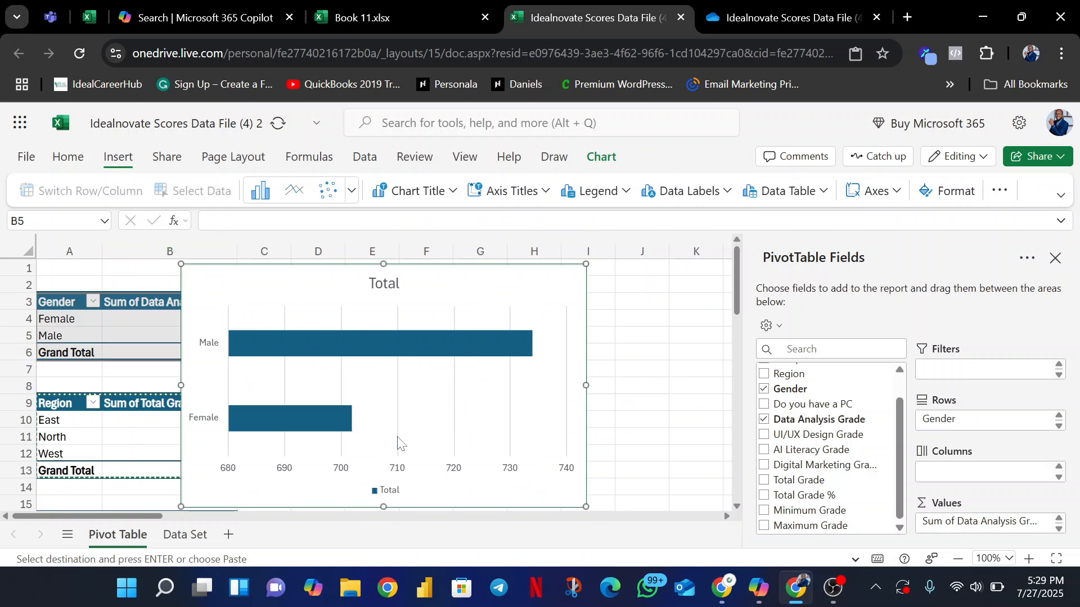
Step: Shrink the Gender bar chart and place it beside the Gender PivotTable, spanning about columns D to H from row 2
left_click_drag(738, 271, 737, 279)
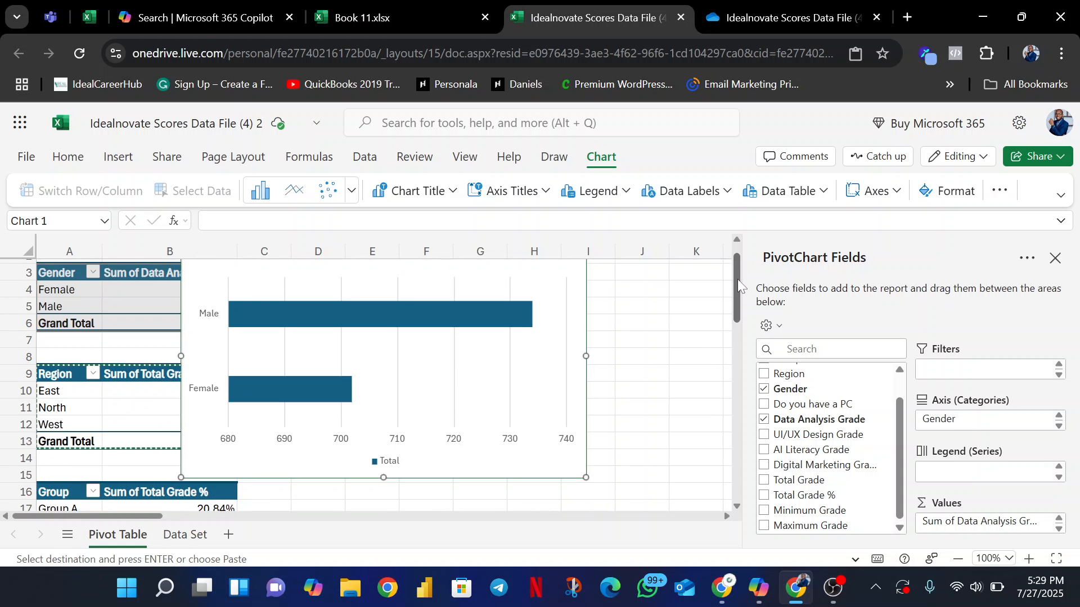
left_click_drag(592, 477, 456, 396)
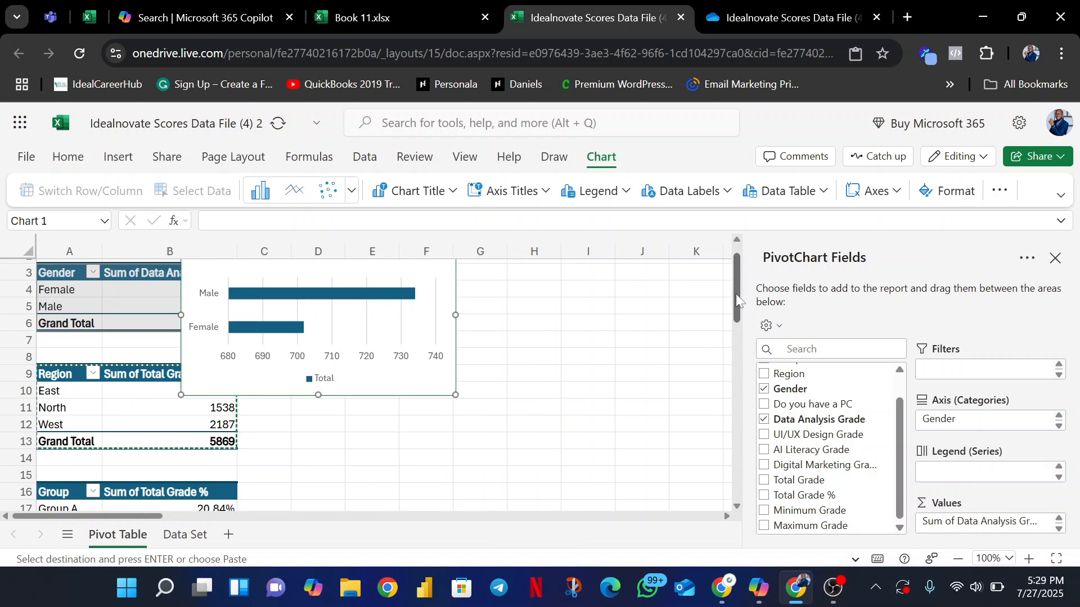
left_click_drag(736, 293, 738, 254)
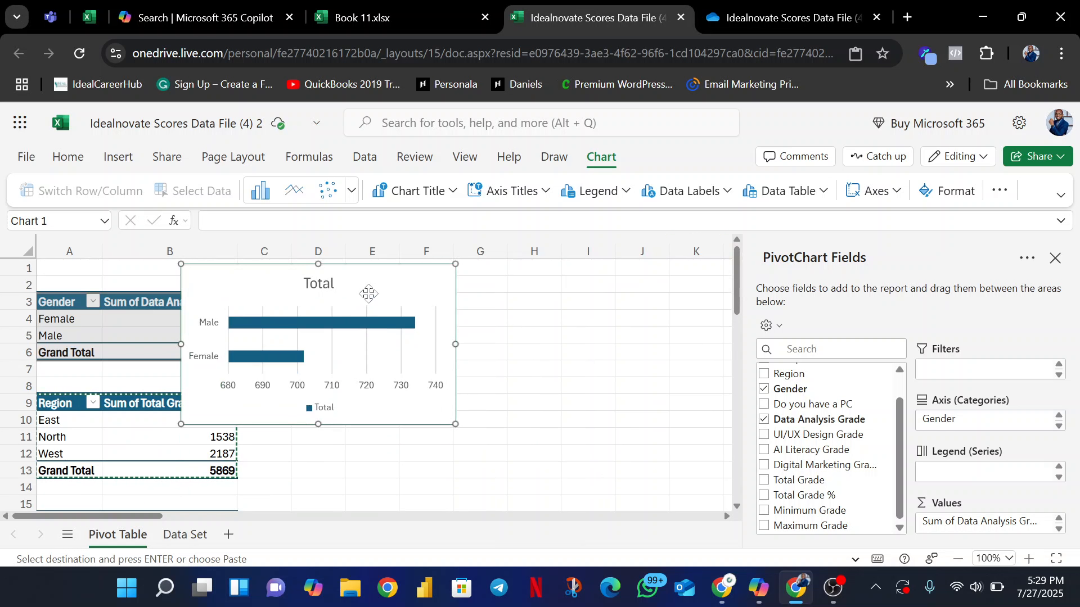
left_click_drag(366, 294, 477, 320)
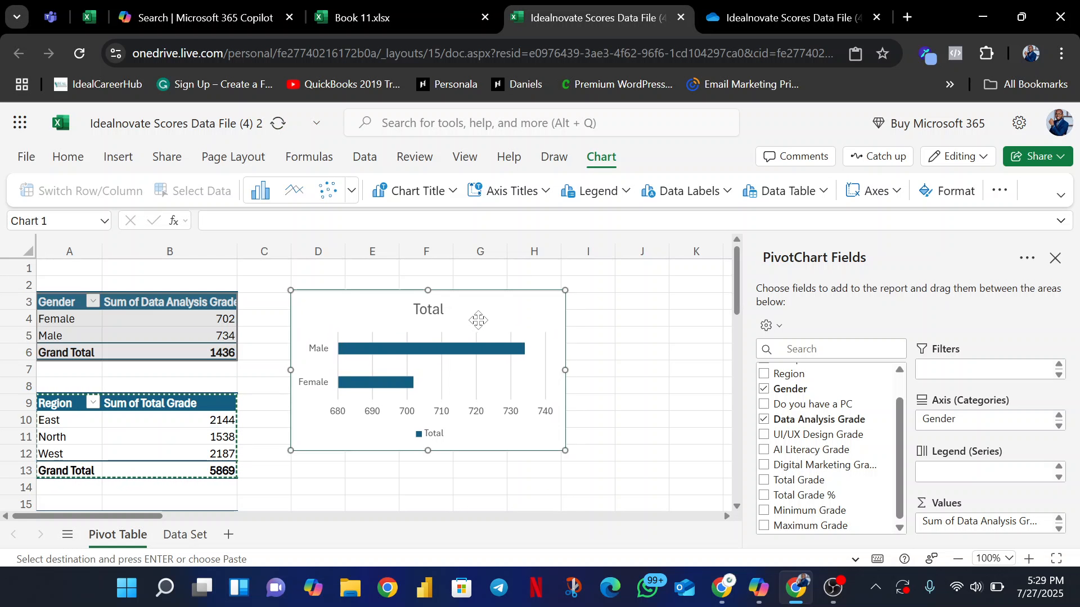
Step: Try to edit the title of the Gender bar chart
left_click(440, 308)
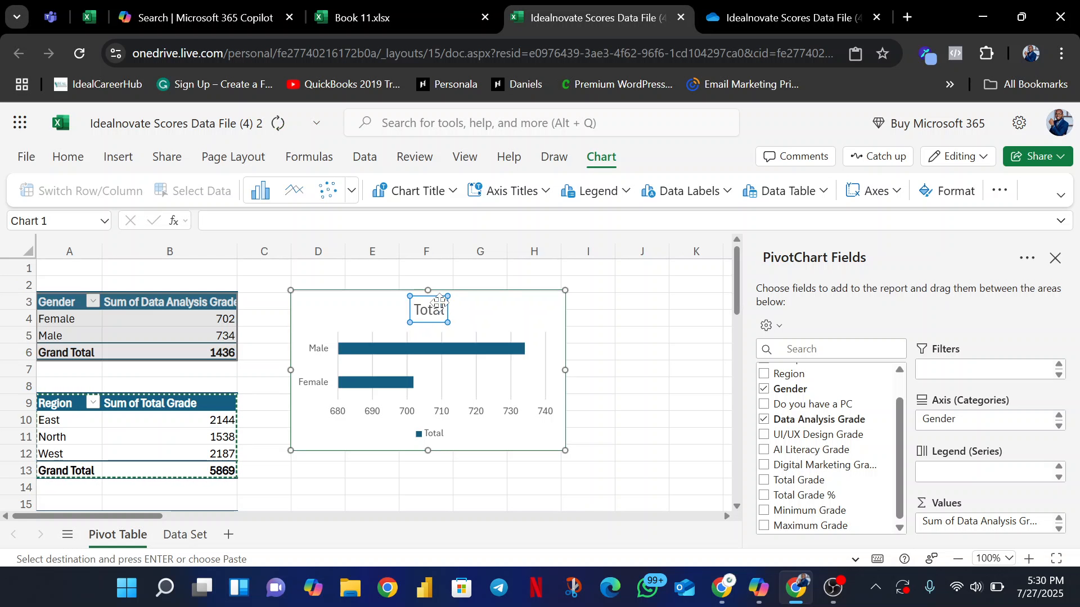
double_click(422, 310)
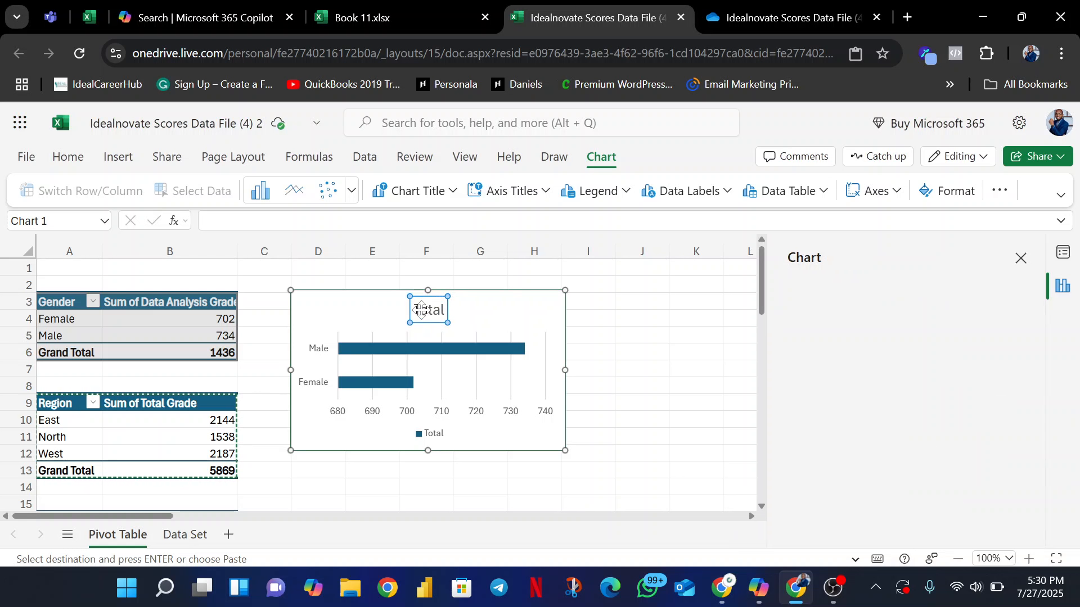
left_click(496, 313)
left_click(429, 309)
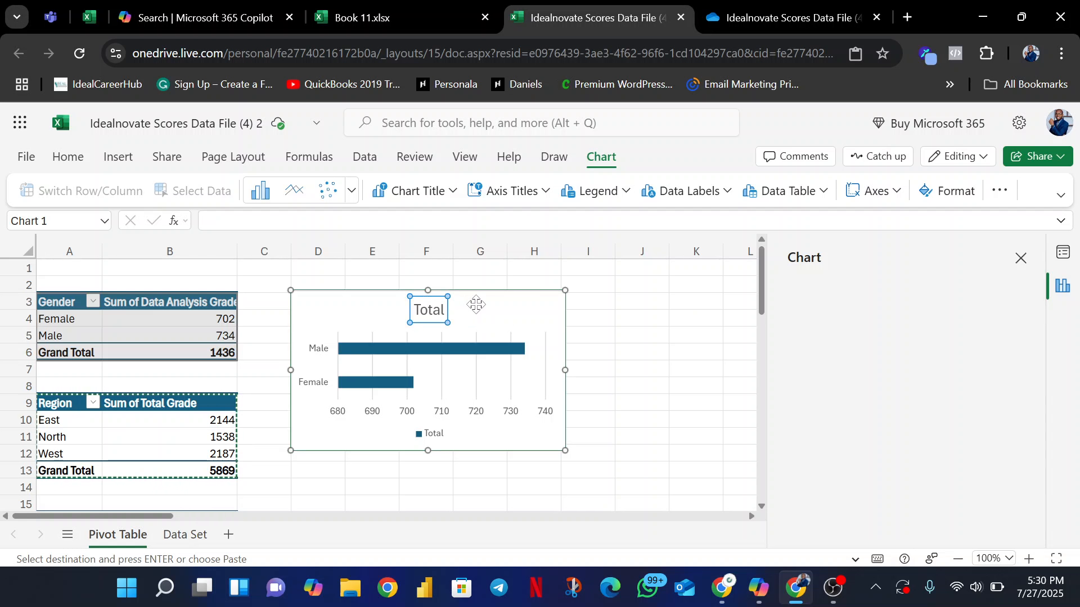
left_click(1020, 258)
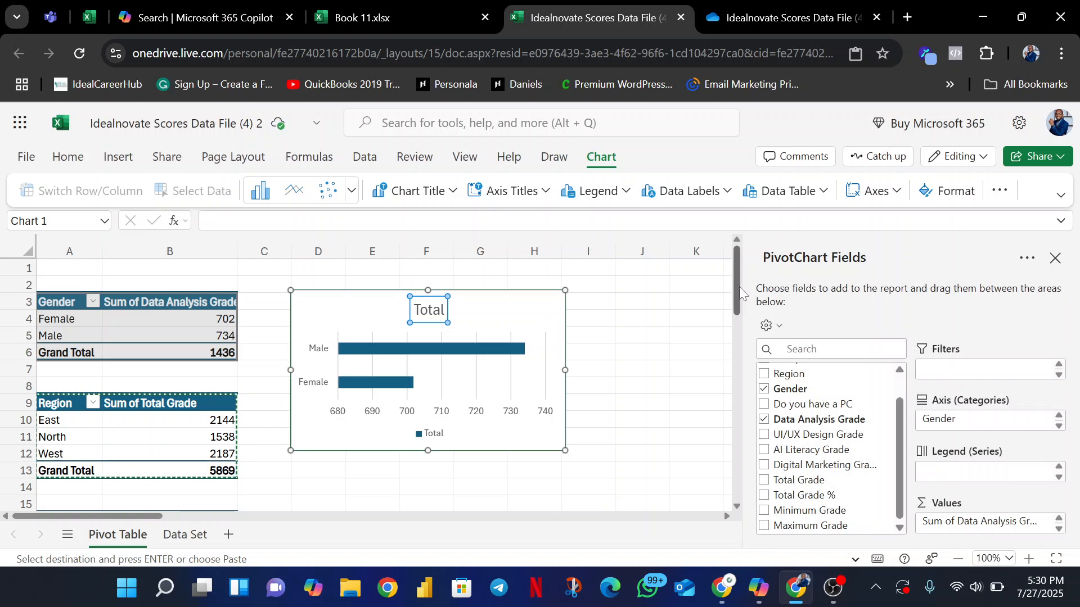
Step: Insert a clustered column chart from the PivotTable at A9 showing the sum of Total Grade by Region
left_click_drag(736, 286, 741, 317)
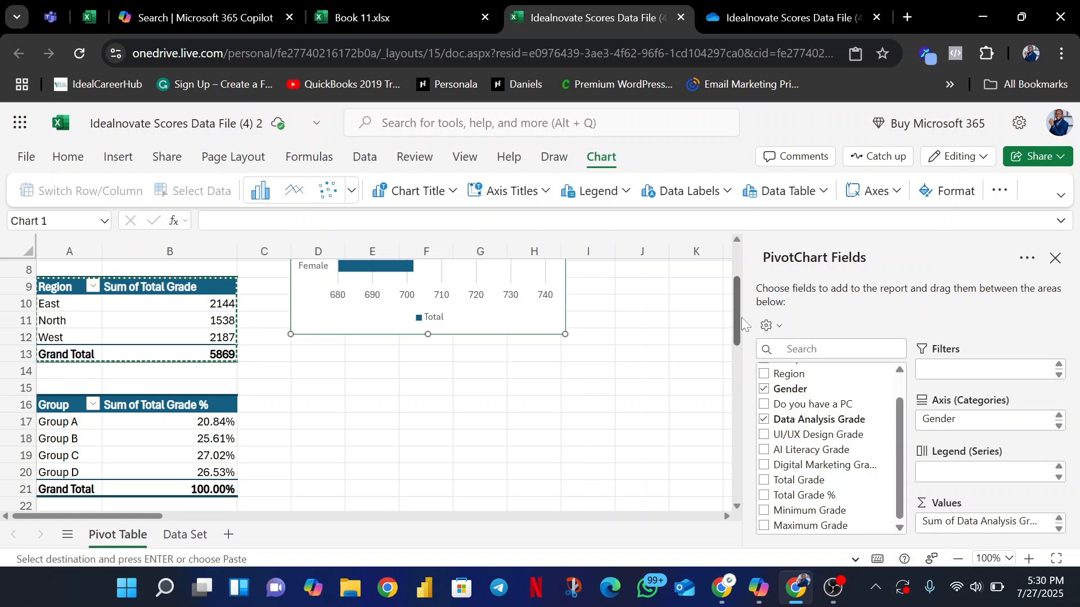
left_click(178, 298)
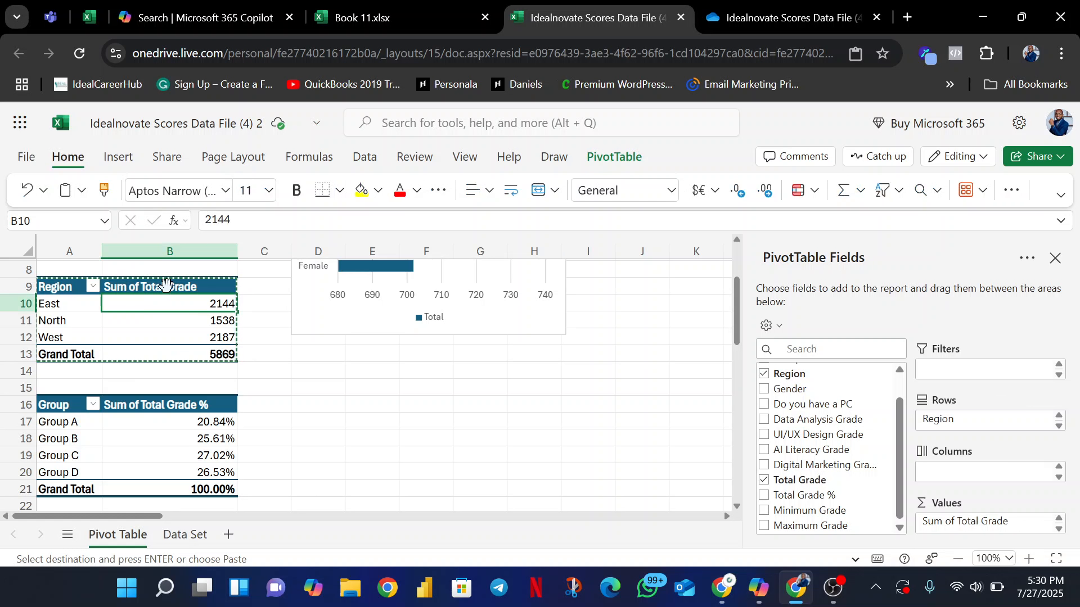
left_click(120, 157)
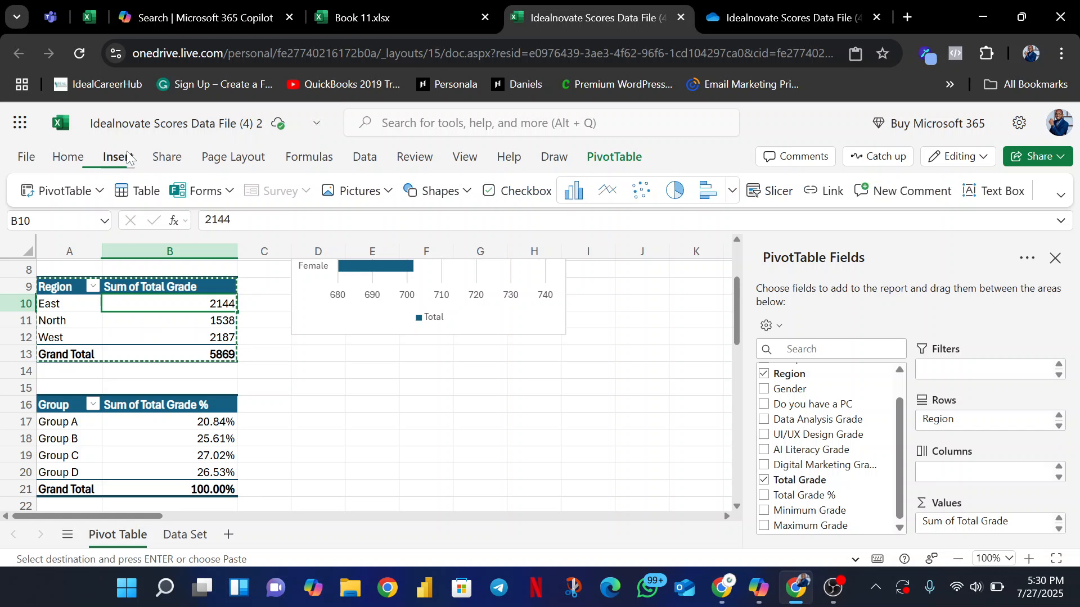
left_click(732, 196)
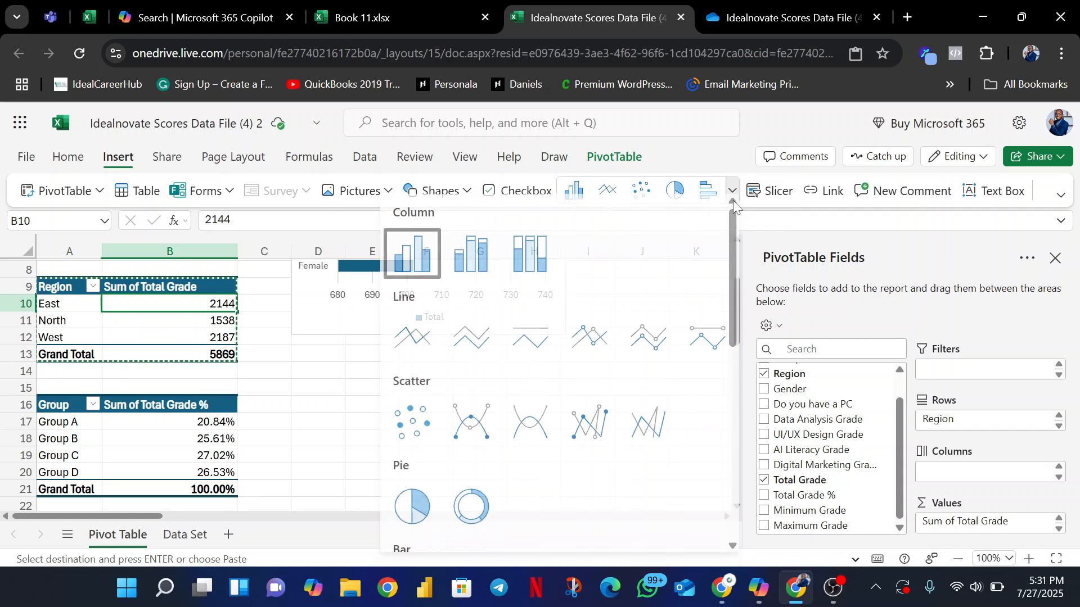
left_click(406, 258)
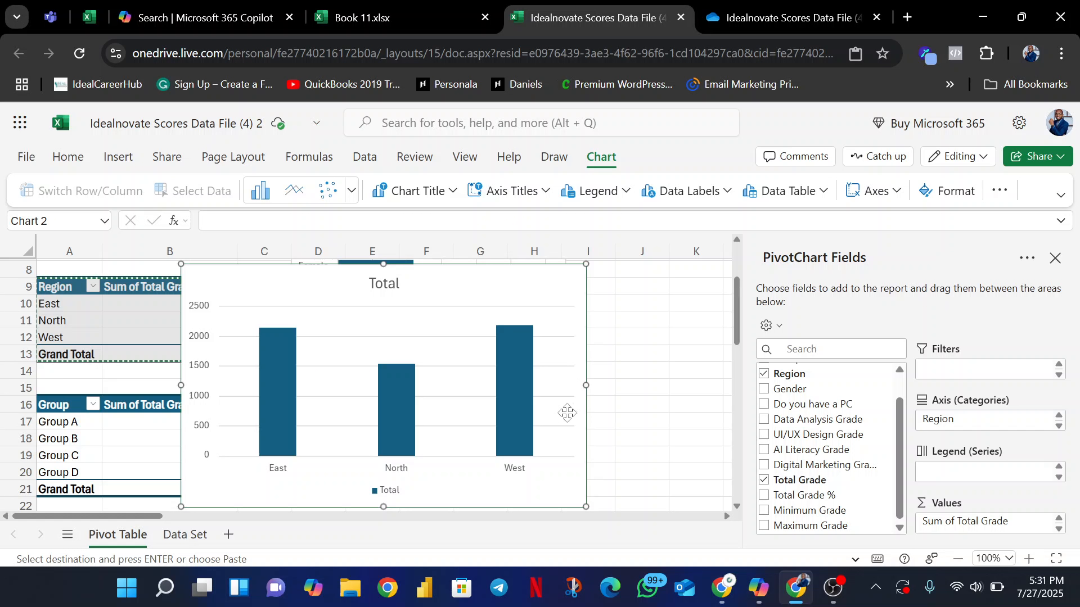
Step: Resize the Region column chart to the width of the Gender bar chart and place it directly below that chart
left_click_drag(584, 508, 422, 415)
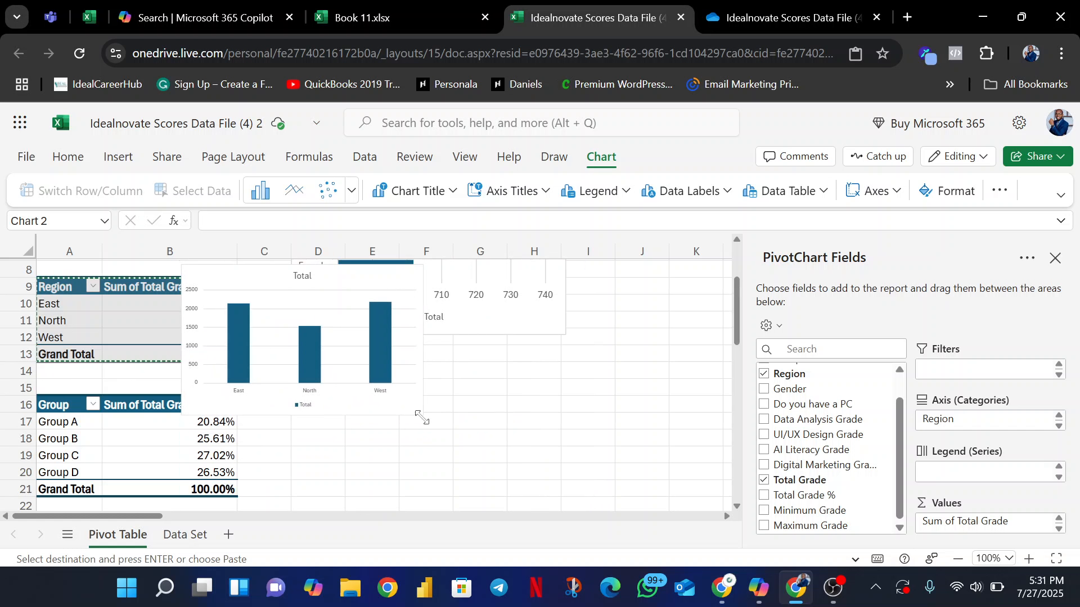
left_click_drag(327, 277, 437, 400)
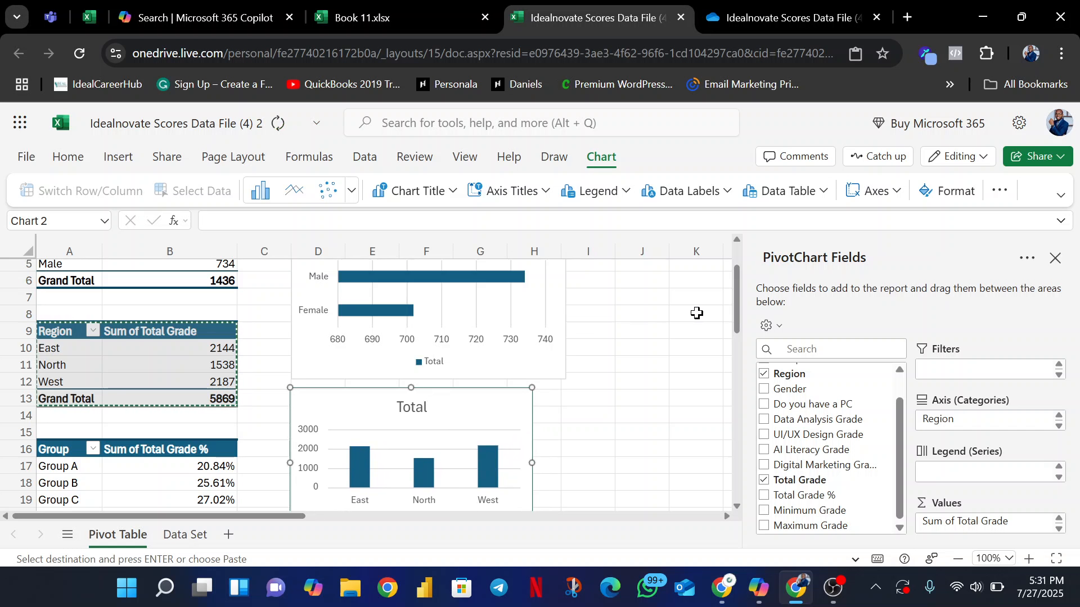
left_click_drag(734, 302, 739, 324)
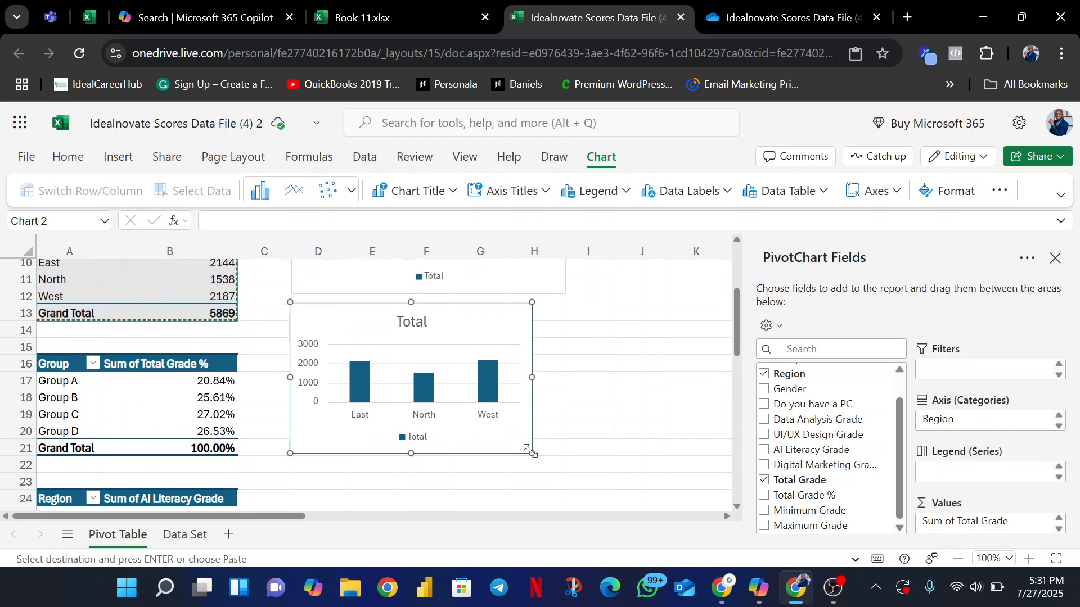
left_click_drag(528, 449, 564, 462)
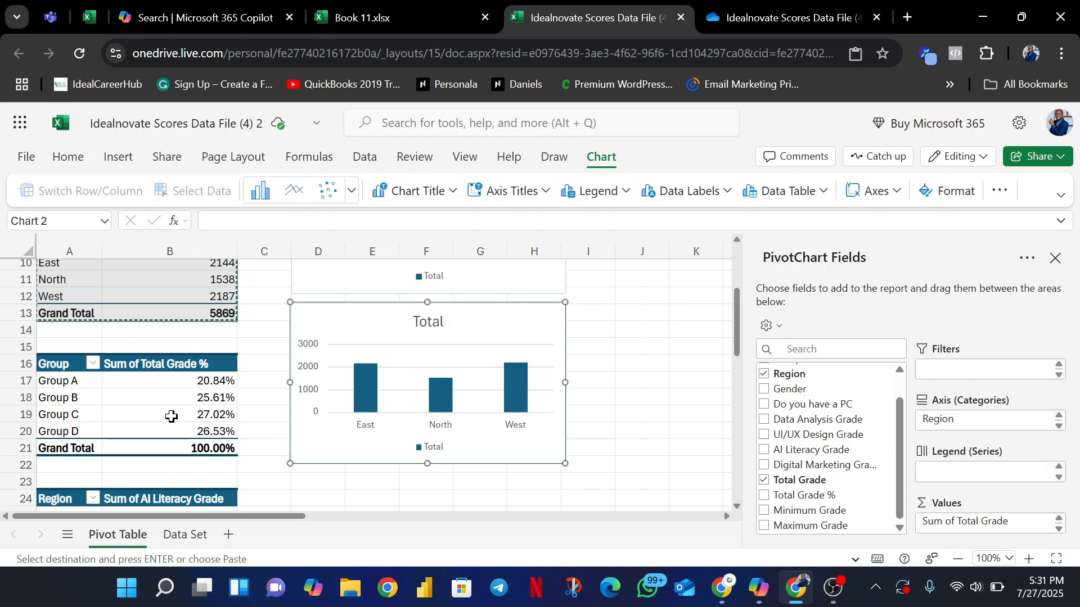
Step: Insert a pie chart from the PivotTable at A16 showing Total Grade % by Group
left_click(151, 397)
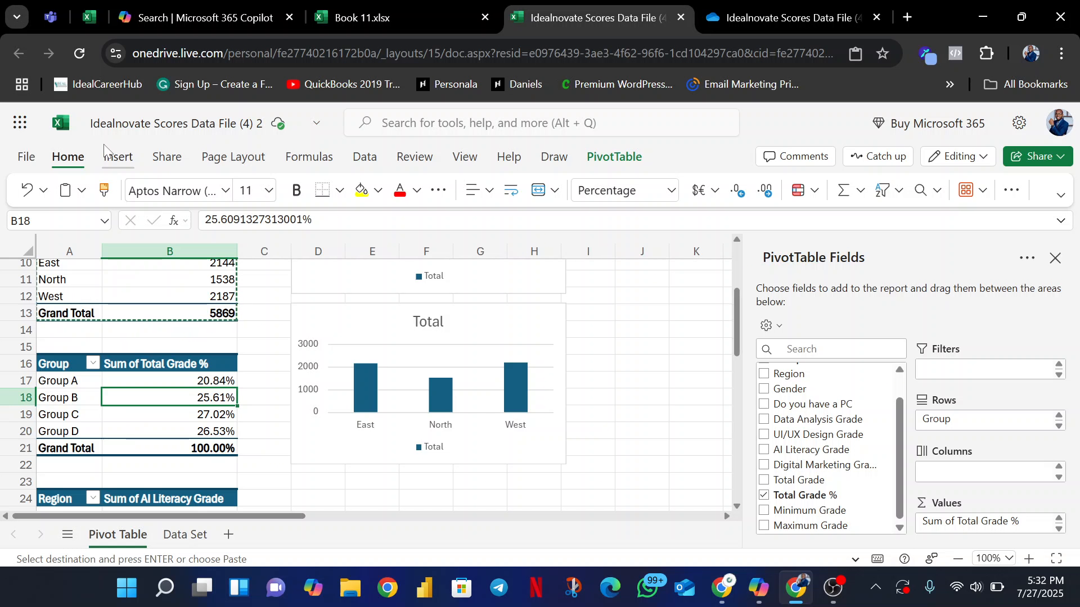
left_click(119, 160)
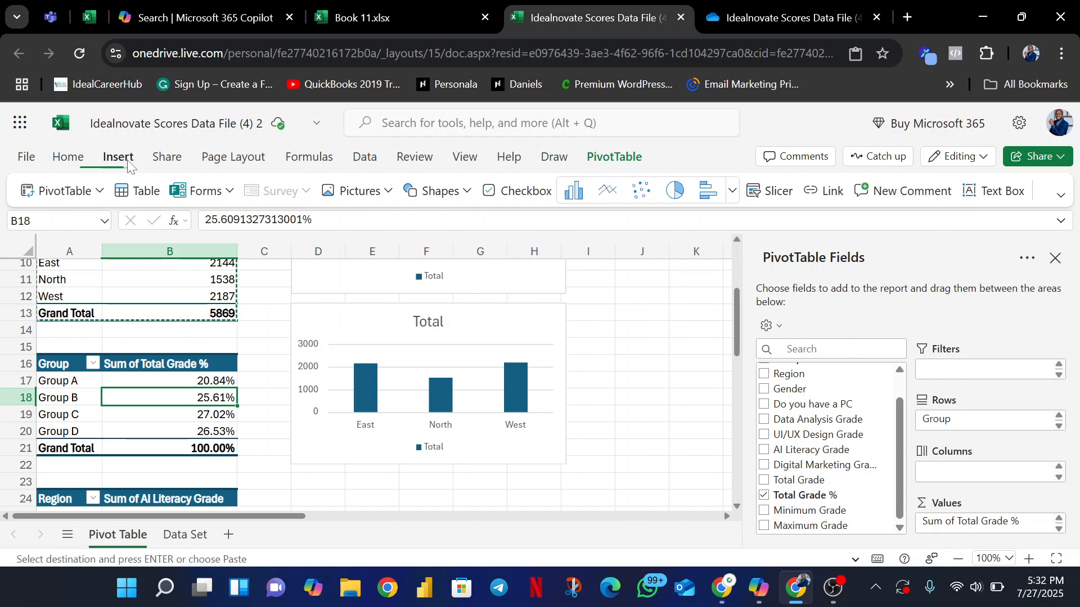
left_click(733, 192)
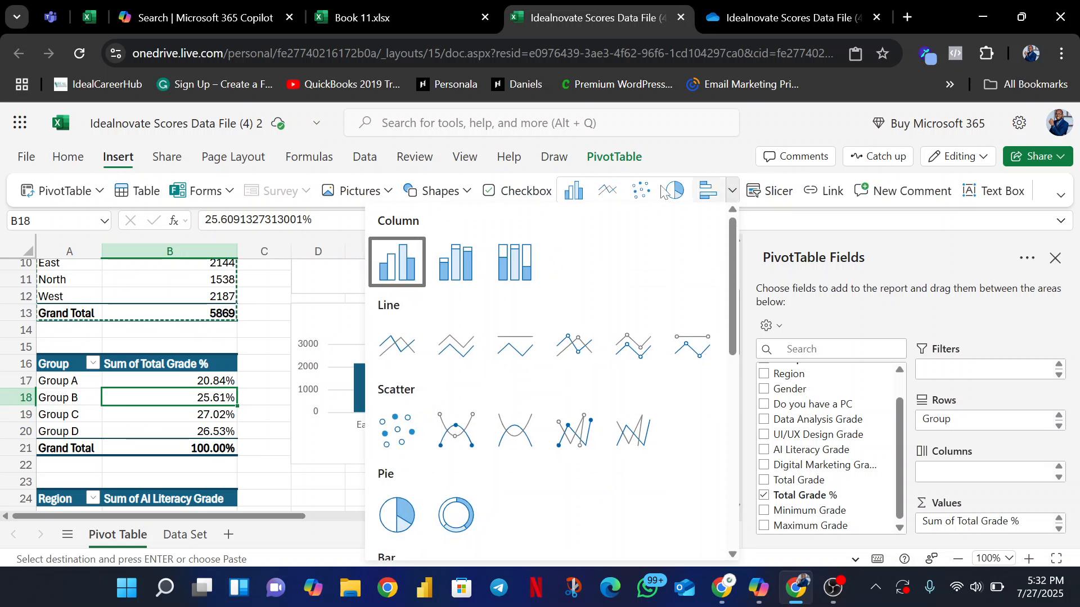
left_click(383, 513)
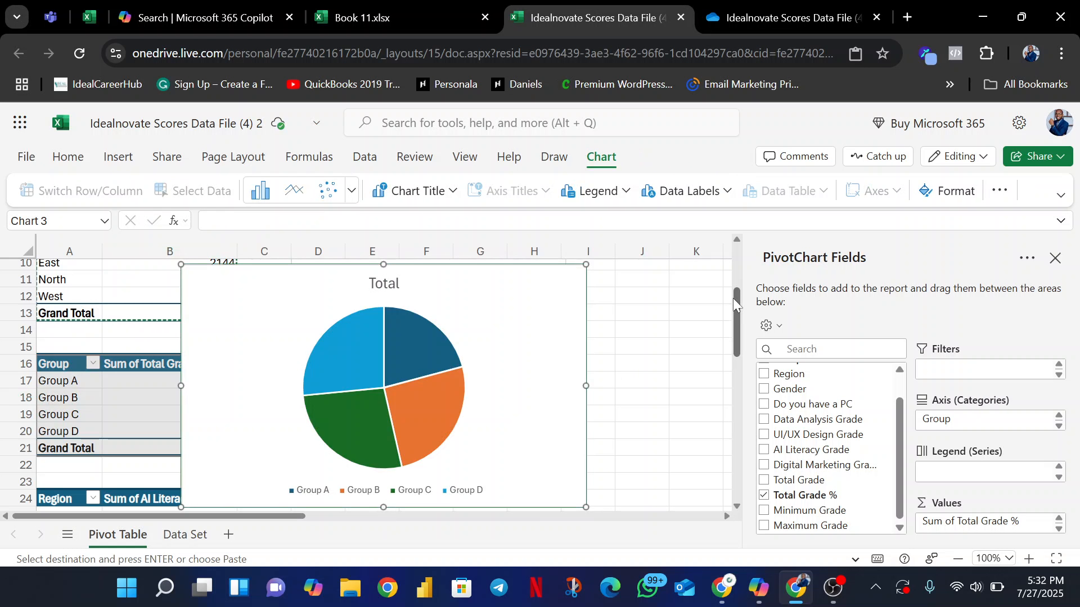
Step: Shrink the Group pie chart and place it below the column chart, starting at about column D, row 25
mouse_move(735, 303)
left_mouse_down()
mouse_move(734, 332)
mouse_move(733, 318)
left_mouse_up()
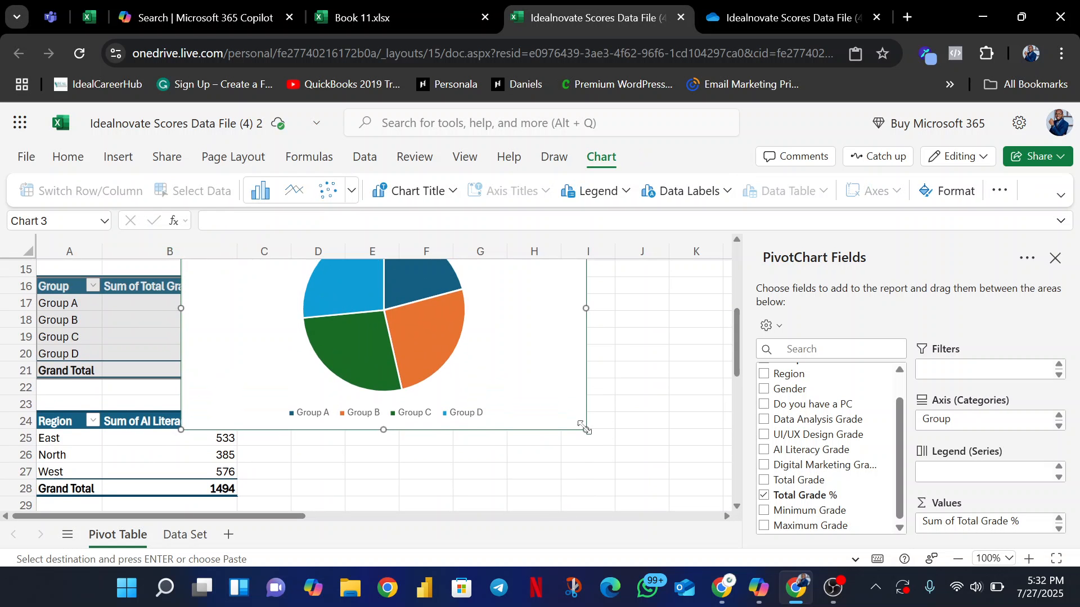
left_click_drag(570, 421, 465, 378)
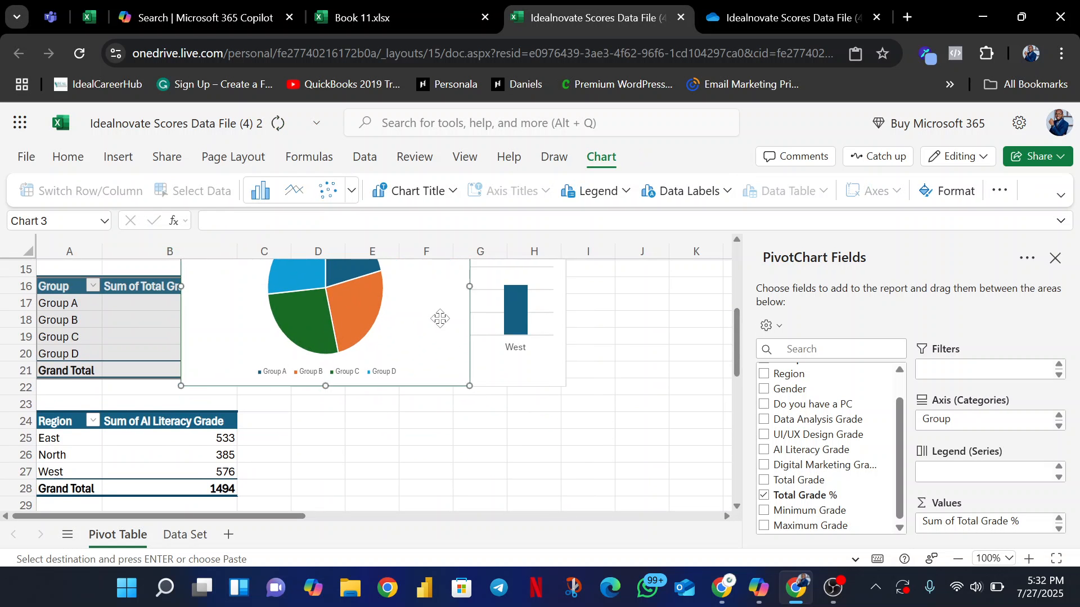
left_click_drag(516, 422, 548, 407)
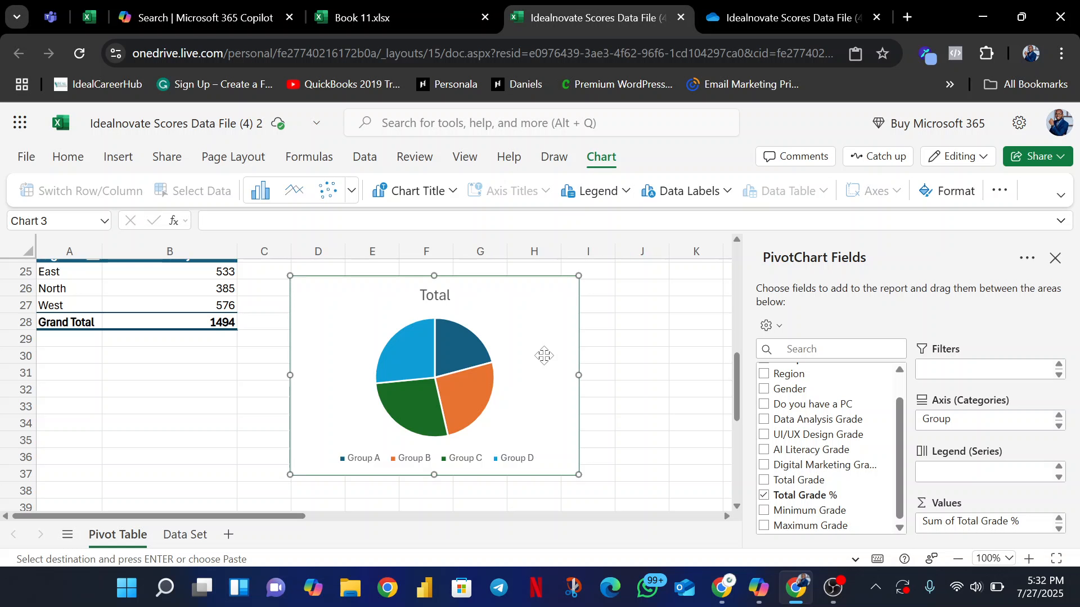
Step: Insert a clustered bar chart from the PivotTable at A24 showing the sum of AI Literacy Grade by Region
left_click(111, 290)
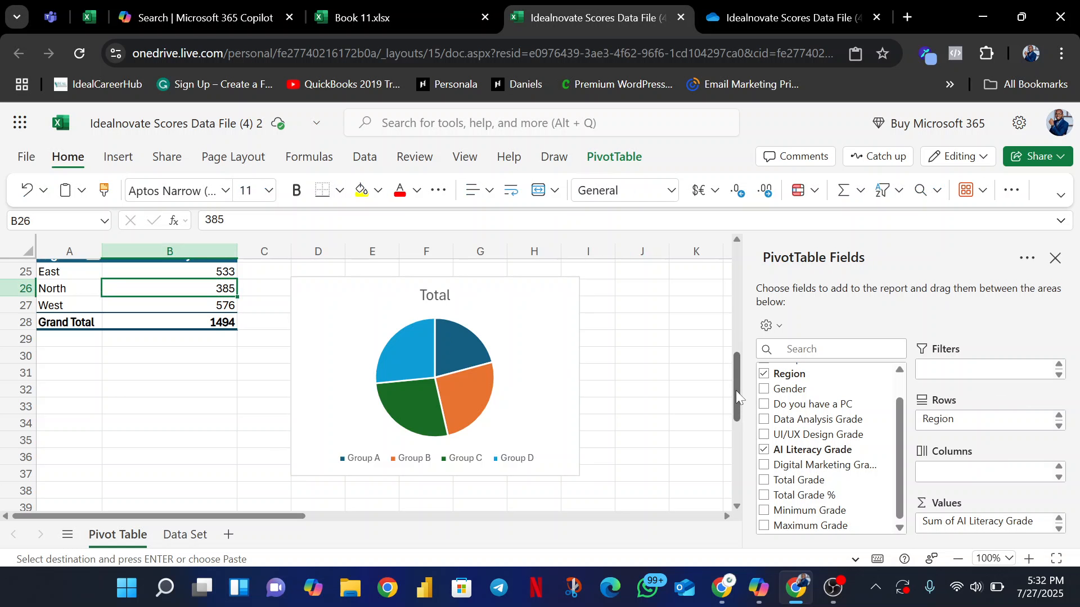
mouse_move(735, 390)
left_mouse_down()
mouse_move(736, 374)
mouse_move(734, 384)
left_mouse_up()
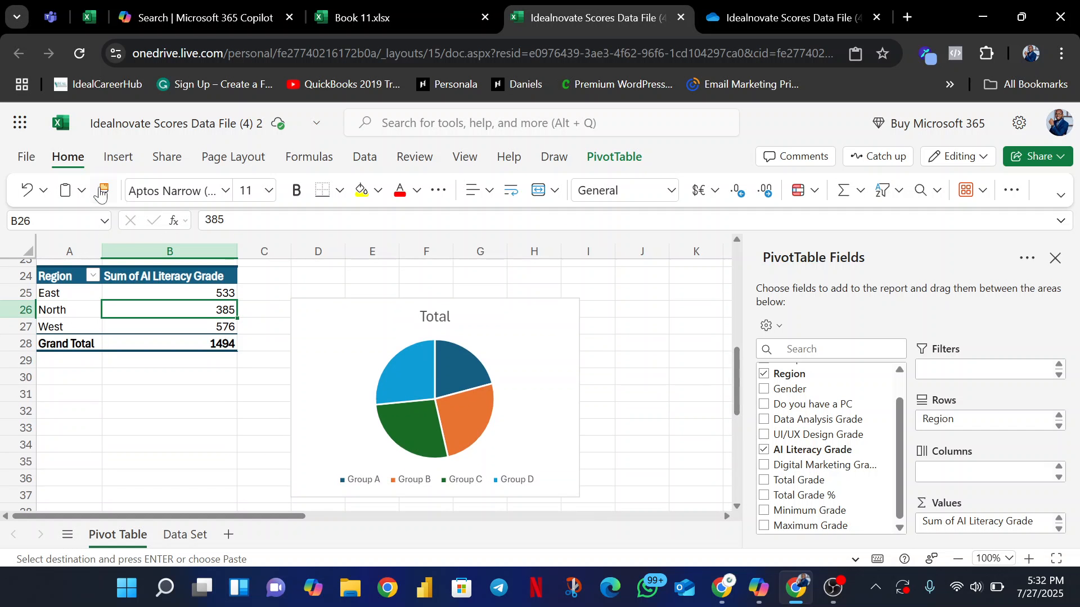
left_click(117, 158)
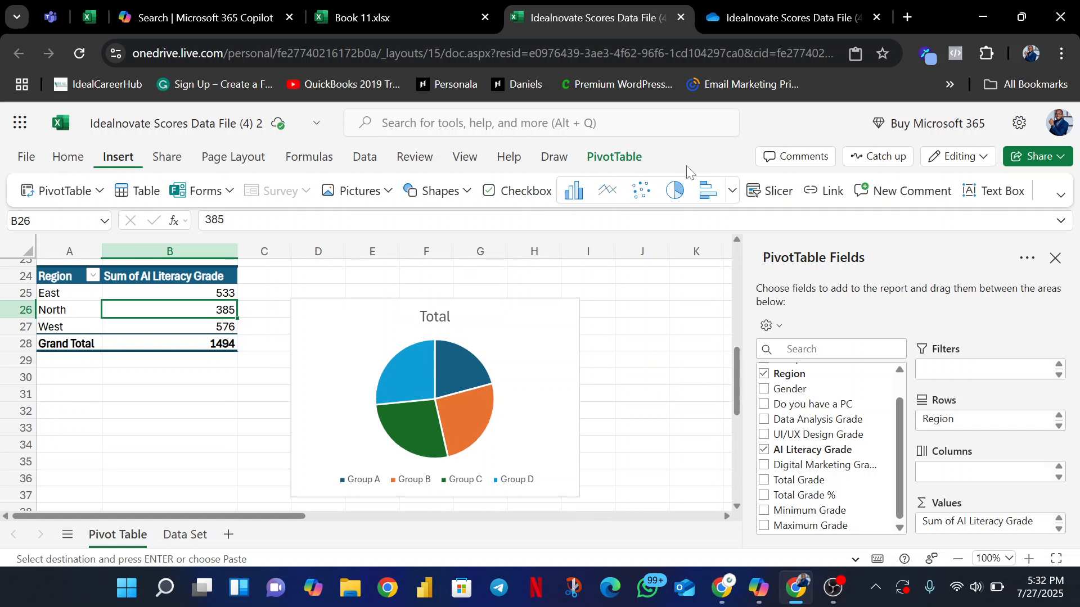
left_click(732, 194)
left_click_drag(732, 260, 727, 332)
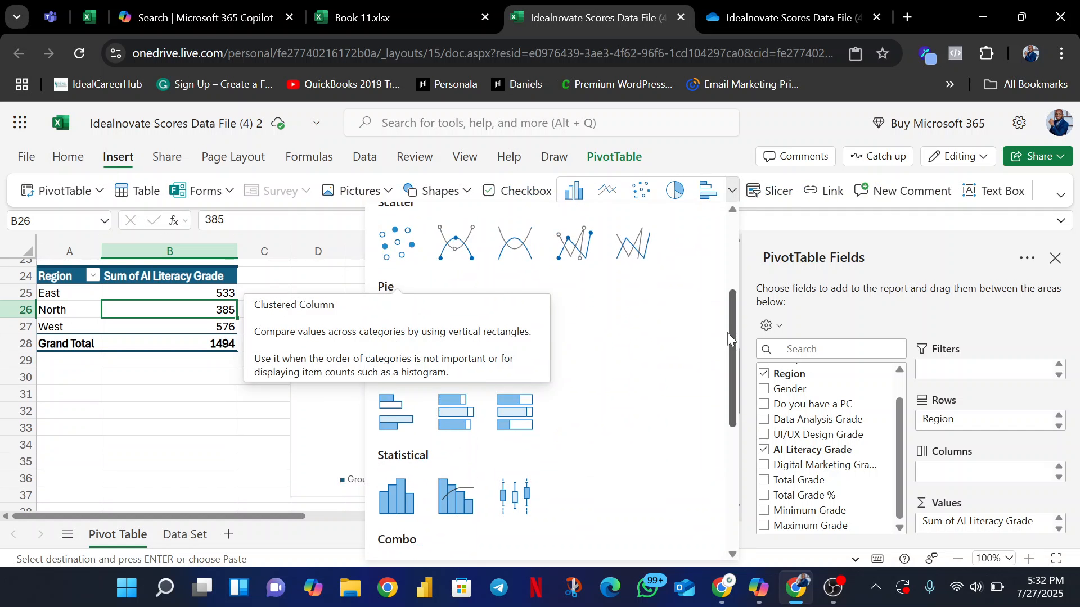
left_click(420, 419)
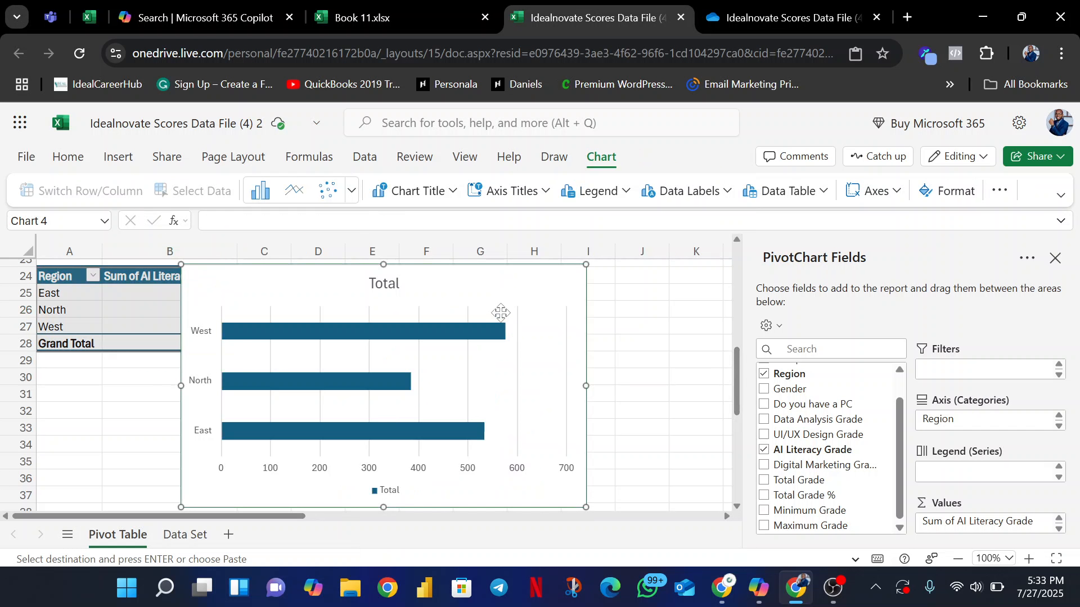
Step: Move the AI Literacy bar chart below the Group pie chart and shrink it to about the pie chart's width, starting near D40
left_click_drag(467, 289, 531, 288)
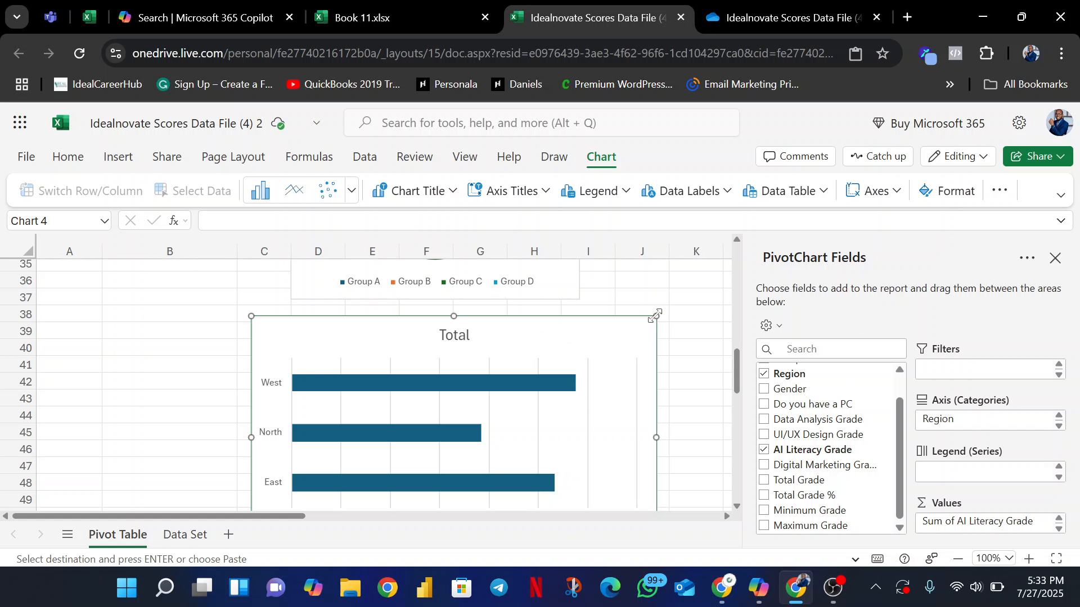
left_click_drag(656, 316, 565, 331)
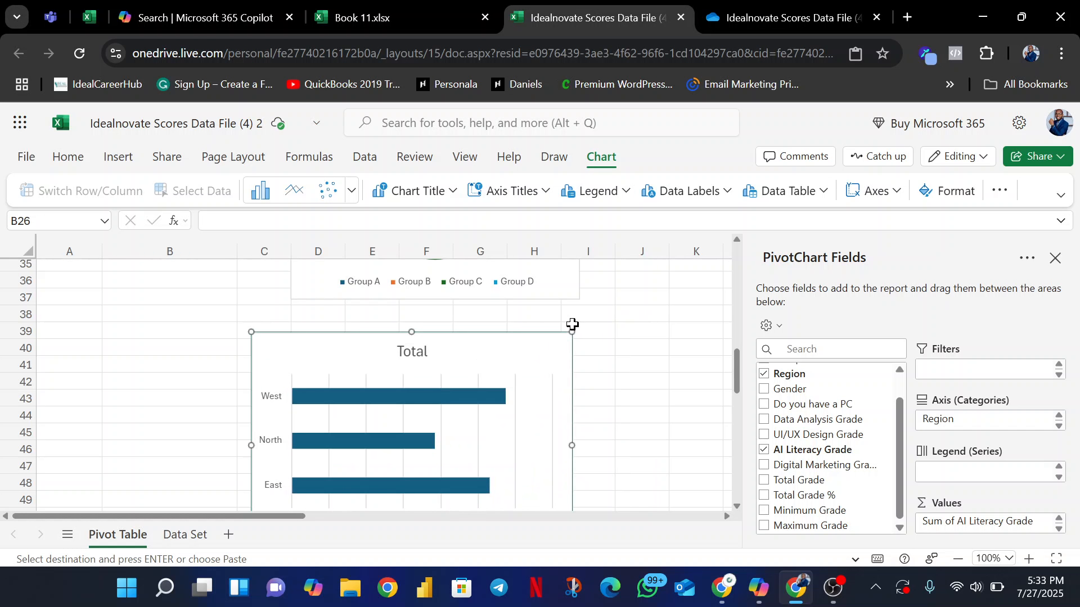
mouse_move(523, 350)
left_mouse_down()
mouse_move(535, 350)
mouse_move(529, 364)
left_mouse_up()
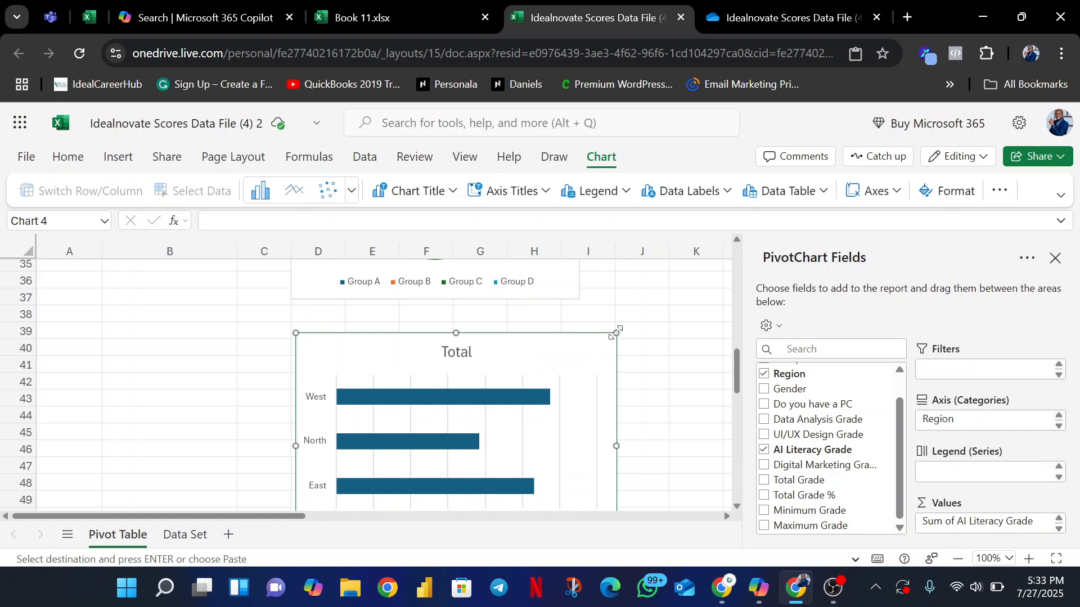
left_click_drag(617, 333, 579, 341)
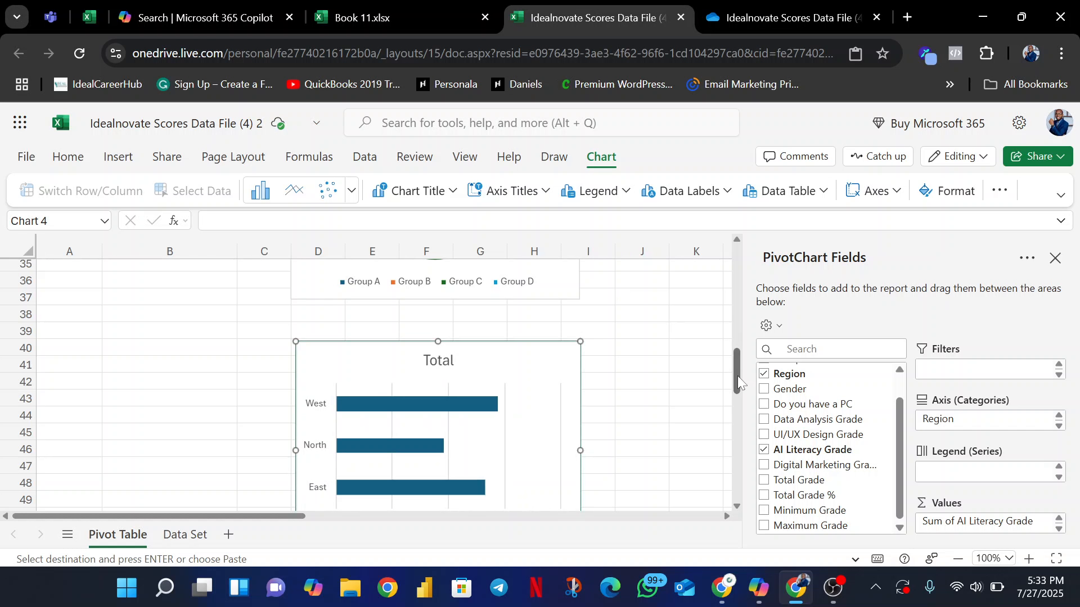
mouse_move(738, 376)
left_mouse_down()
mouse_move(735, 355)
mouse_move(737, 382)
left_mouse_up()
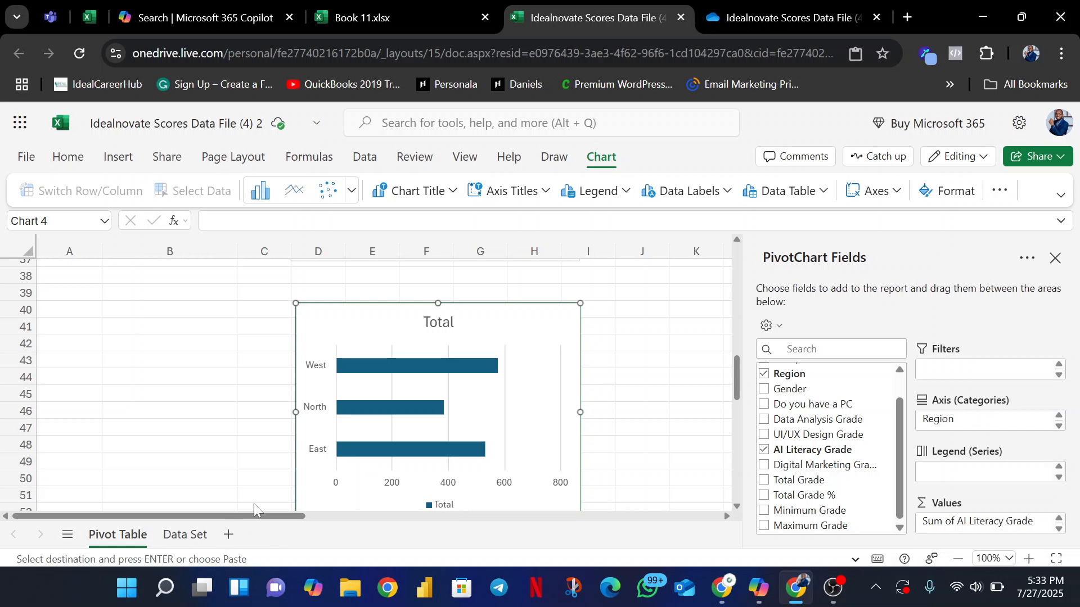
Step: Add a new worksheet and name it Dashboard
left_click(228, 534)
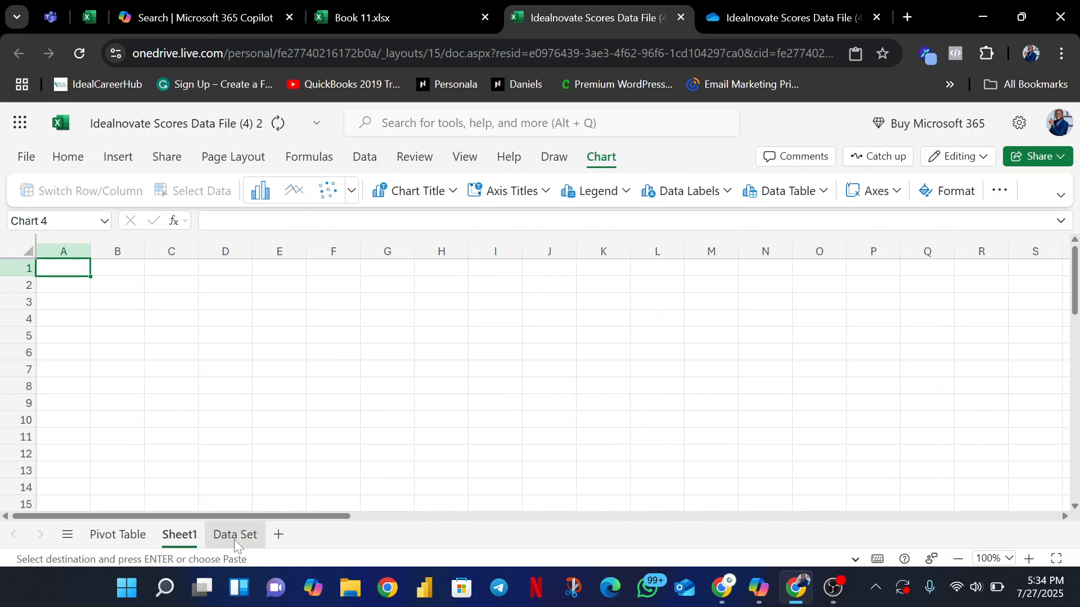
double_click(181, 535)
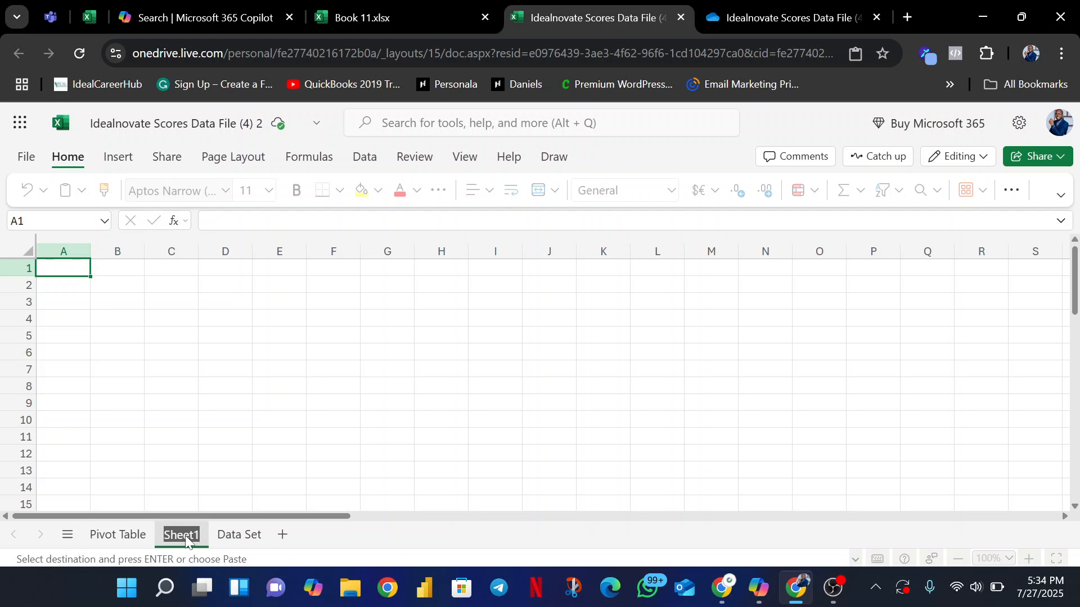
type("Da")
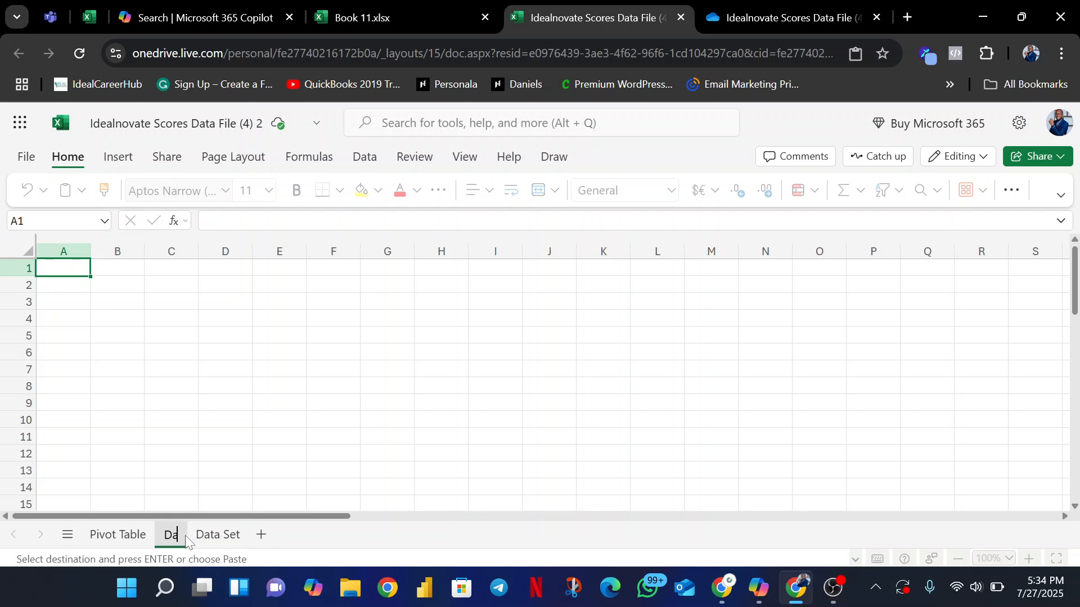
type("shboard")
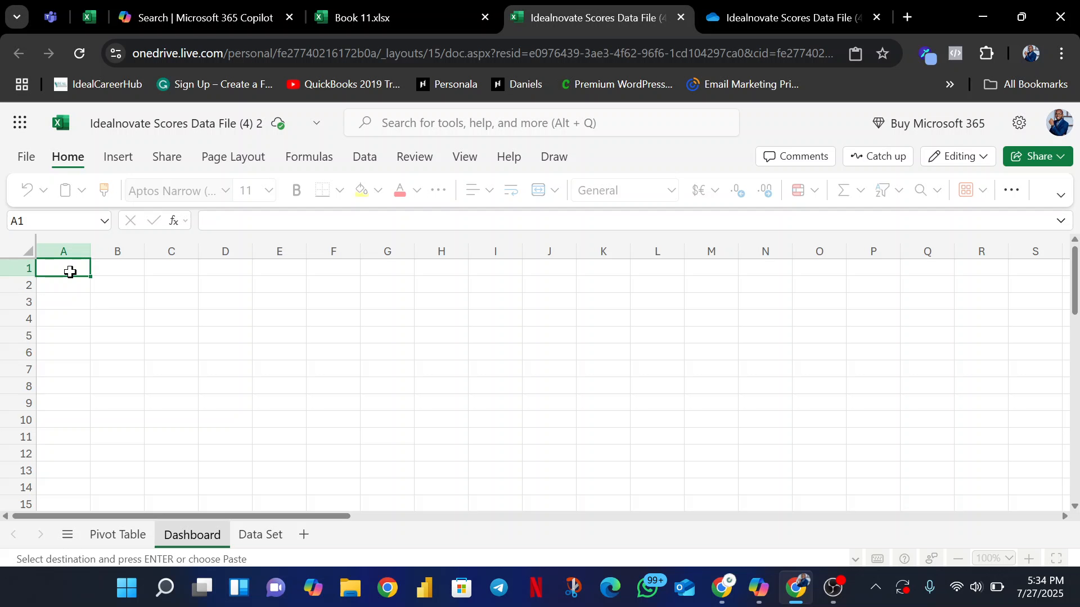
key("Return")
Step: Fill the range A1:I30 on the Dashboard sheet with Dark Teal, Accent 1
left_click_drag(69, 272, 492, 365)
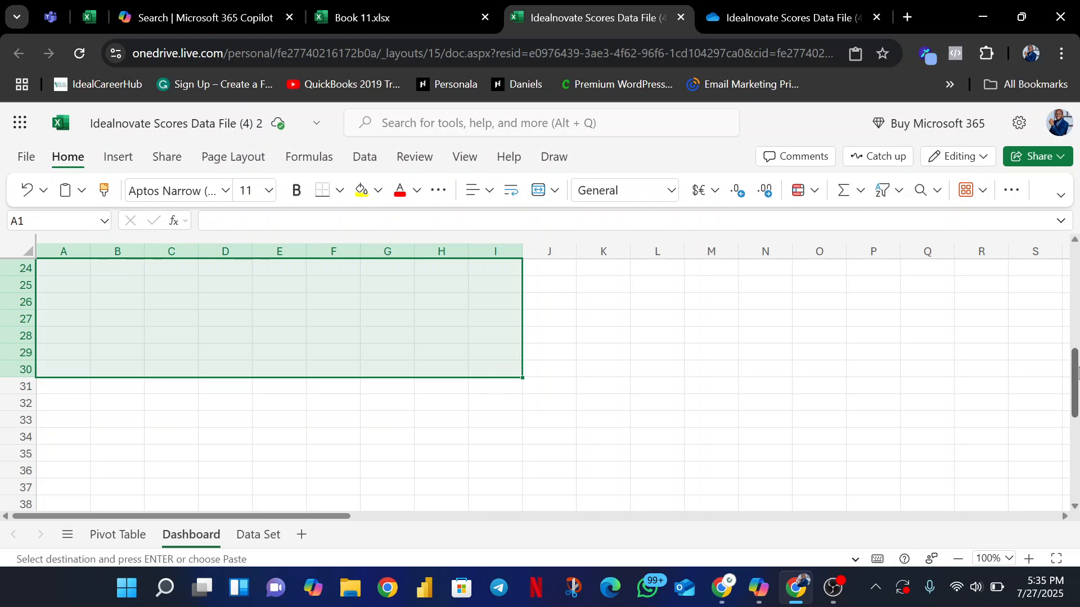
left_click_drag(1075, 375, 1078, 212)
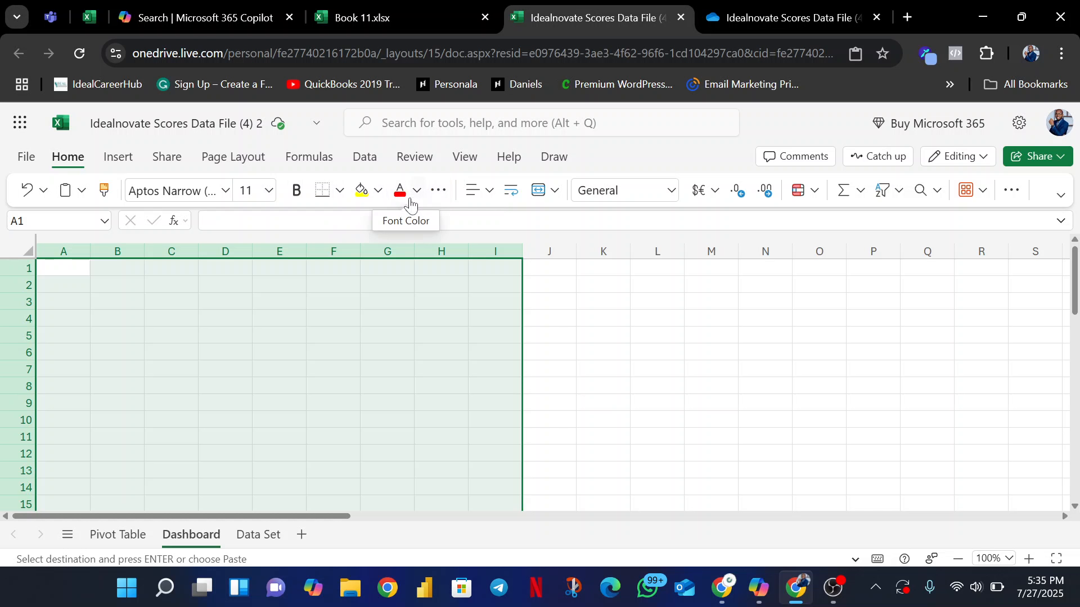
left_click(380, 190)
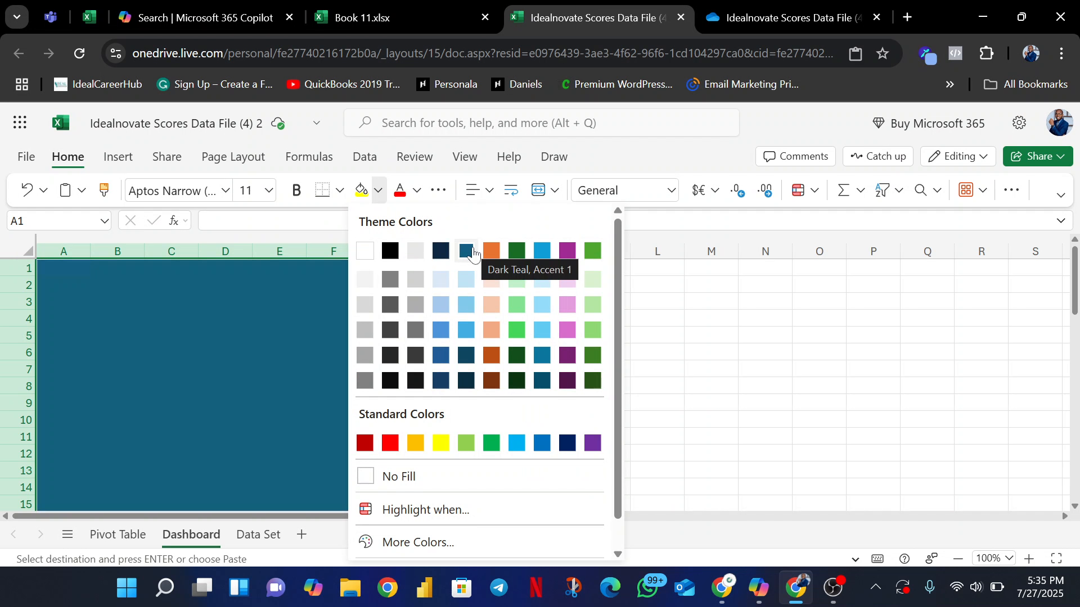
left_click(474, 253)
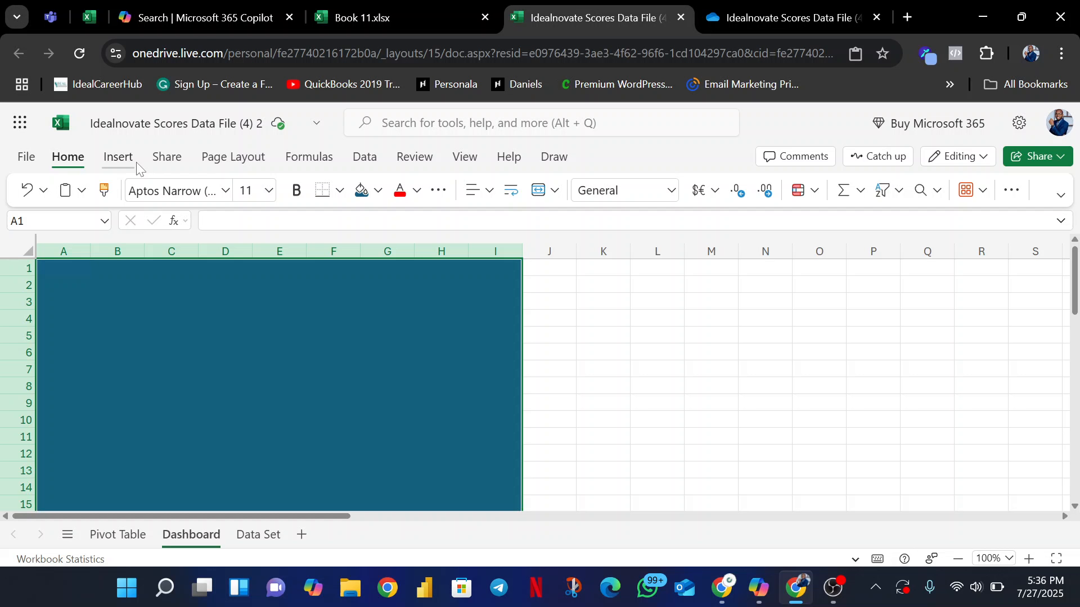
Step: Insert a text box and size it as a thin banner across columns A to I over the first two rows of the teal area
left_click(118, 163)
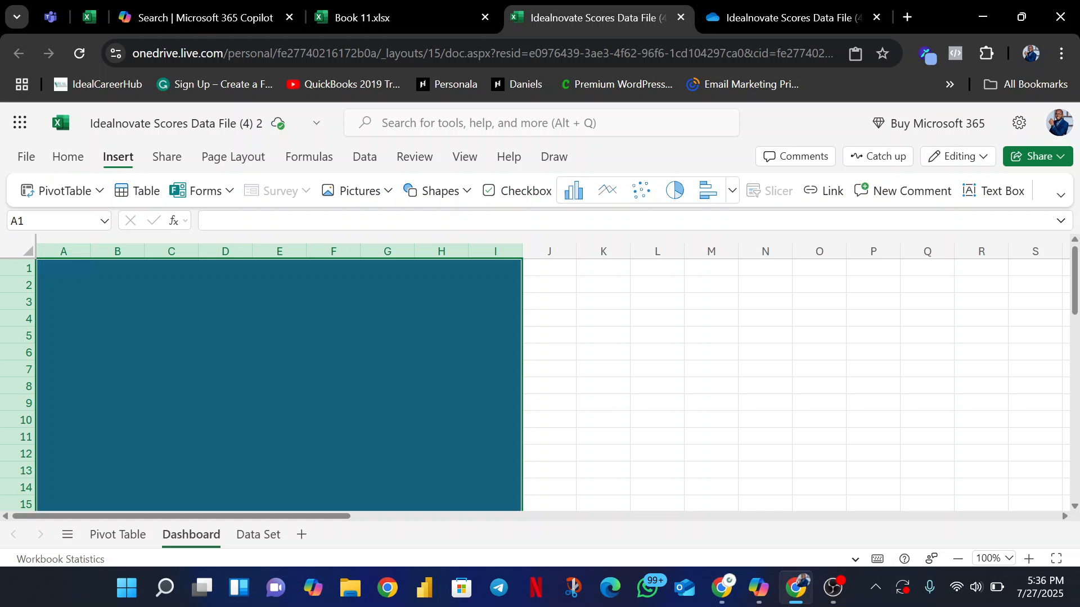
left_click(999, 198)
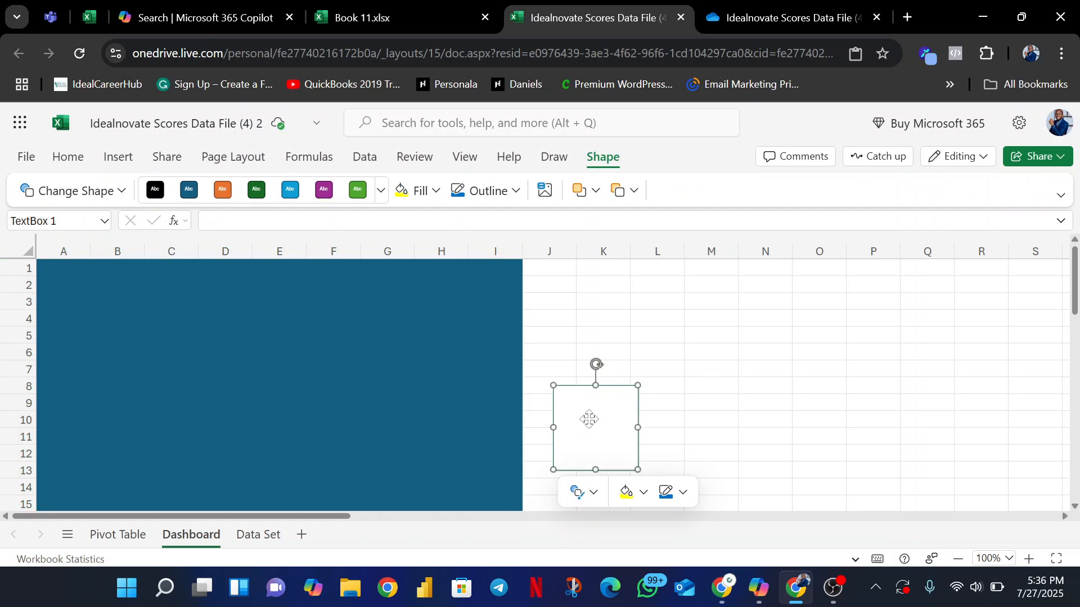
left_click_drag(589, 417, 444, 294)
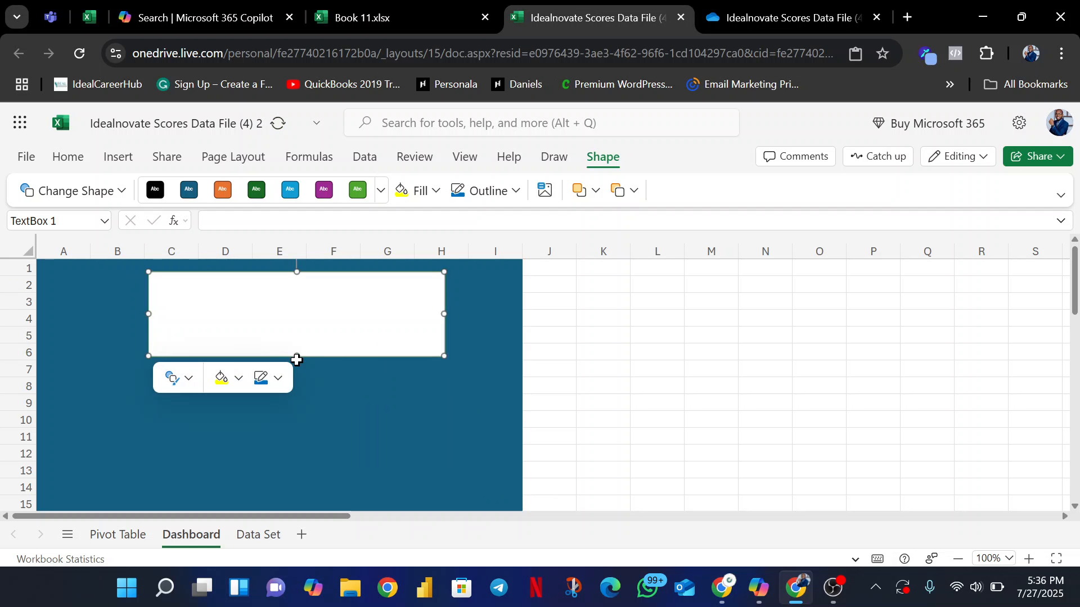
left_click_drag(293, 355, 279, 282)
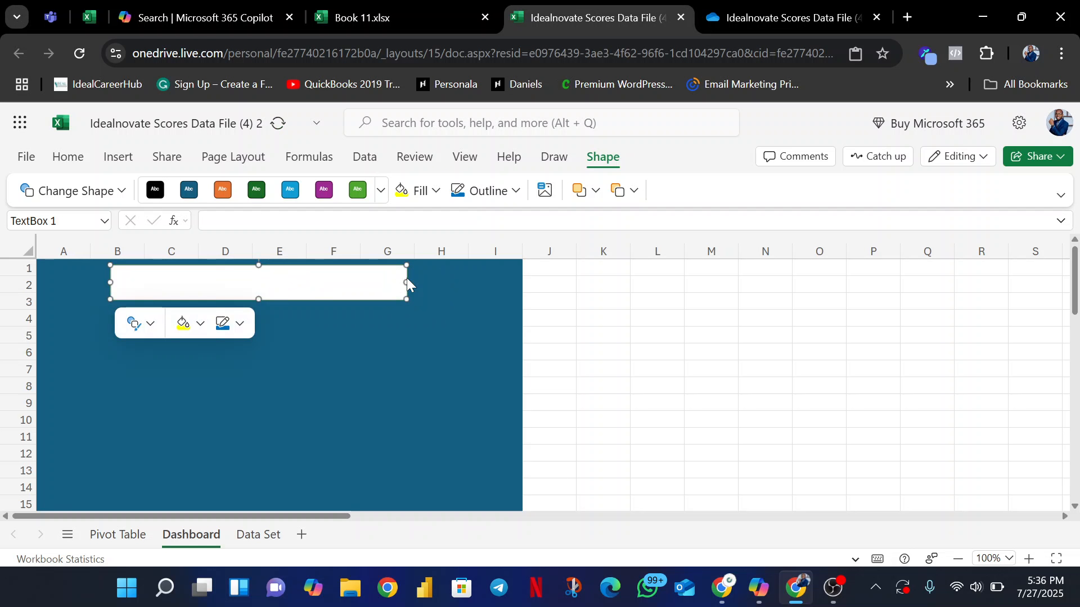
left_click_drag(406, 283, 500, 277)
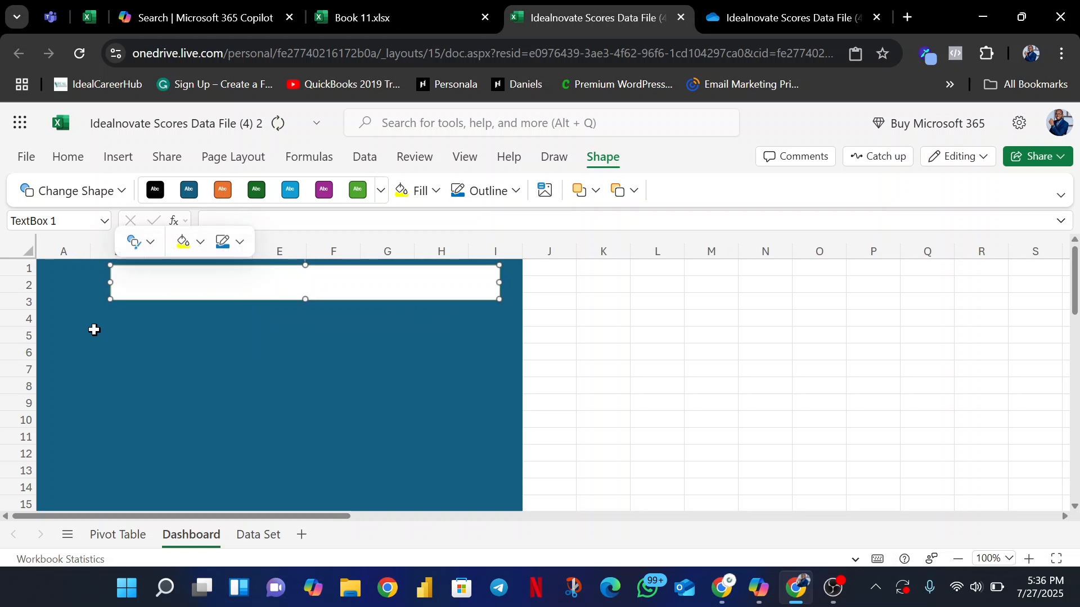
left_click_drag(87, 280, 49, 278)
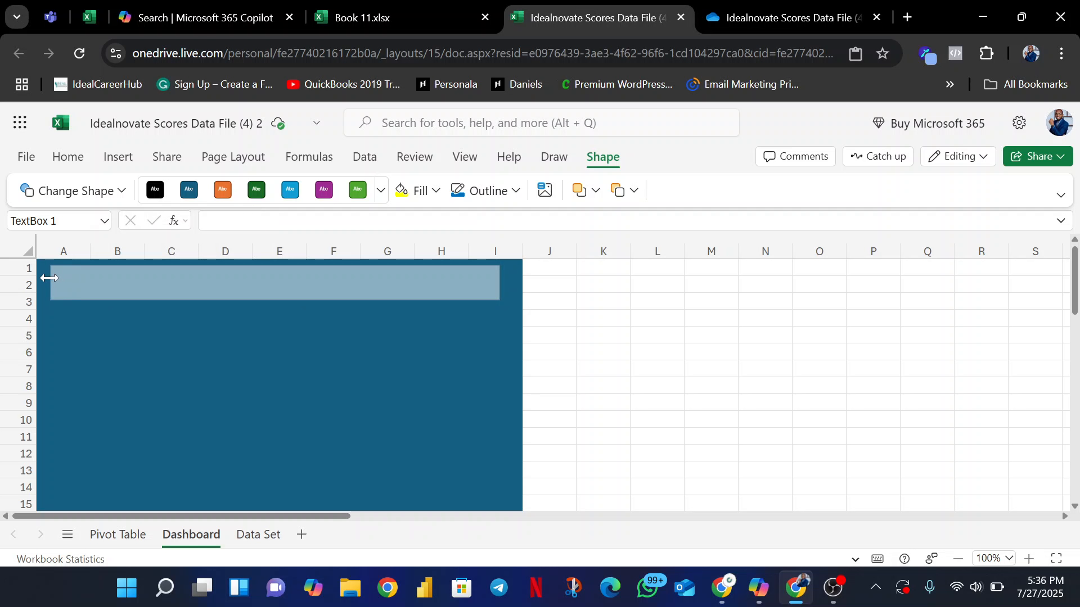
left_click_drag(49, 278, 49, 279)
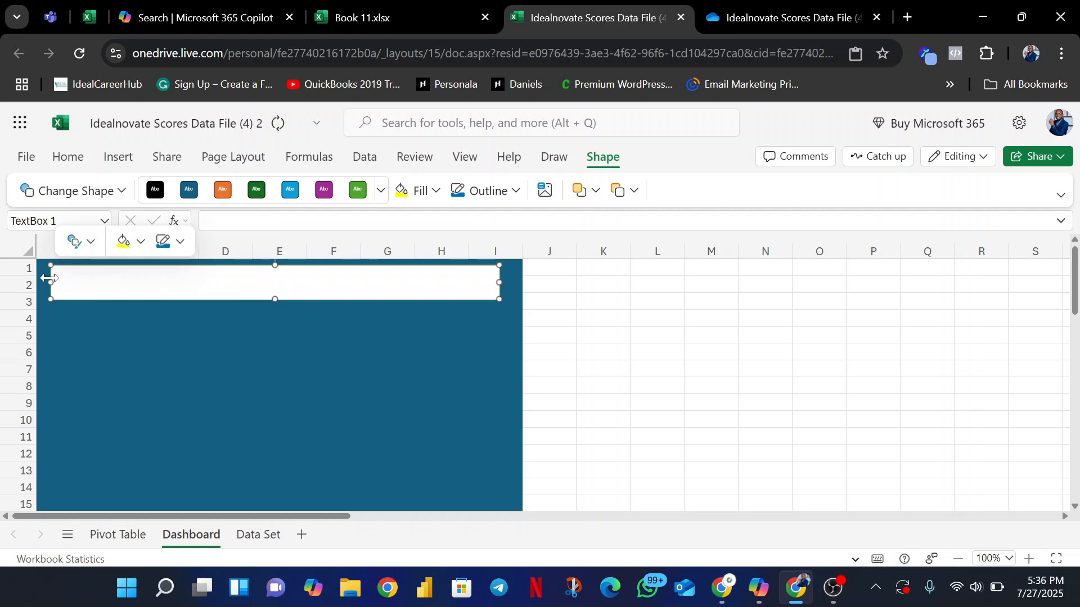
left_click_drag(495, 281, 500, 282)
left_click_drag(277, 299, 275, 292)
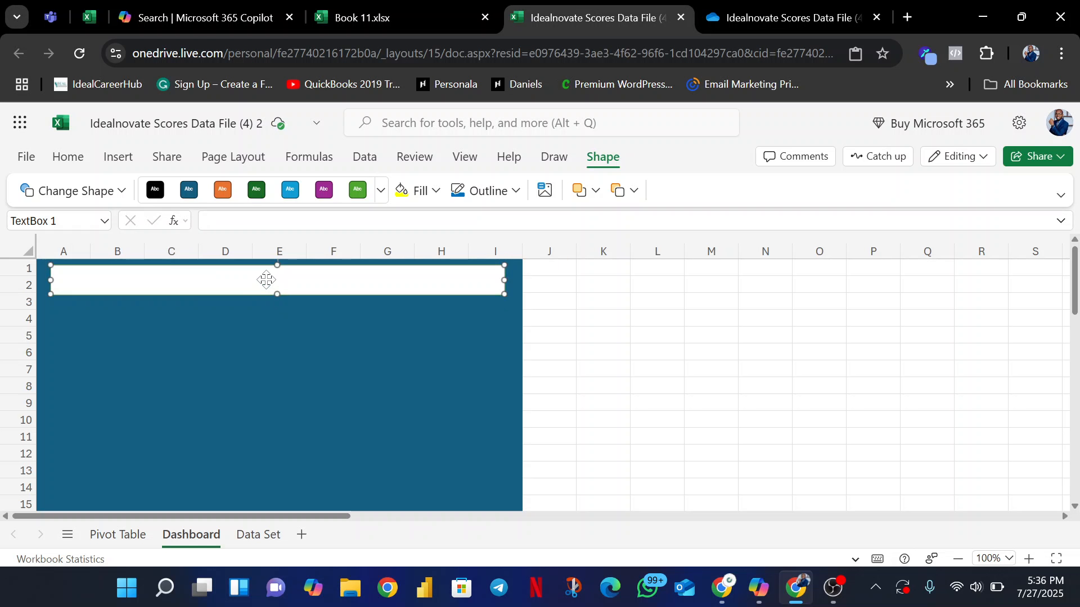
Step: Enter the title "IDEALNOVATE STUDENT SCORE DATA INSIGHT" in the banner text box
left_click(256, 281)
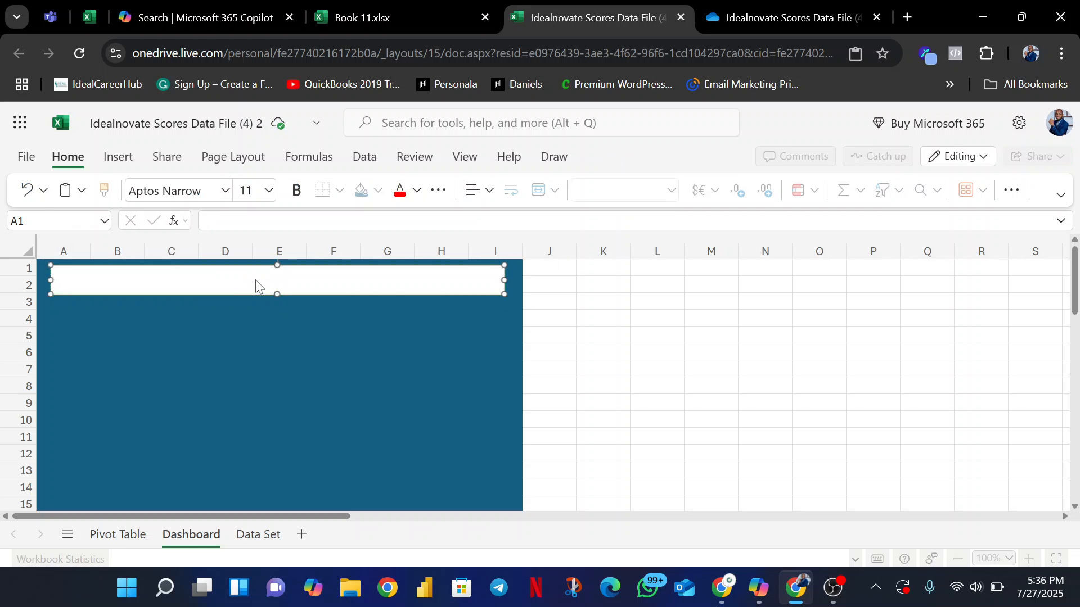
type("IDEALNOVATE STUDENT")
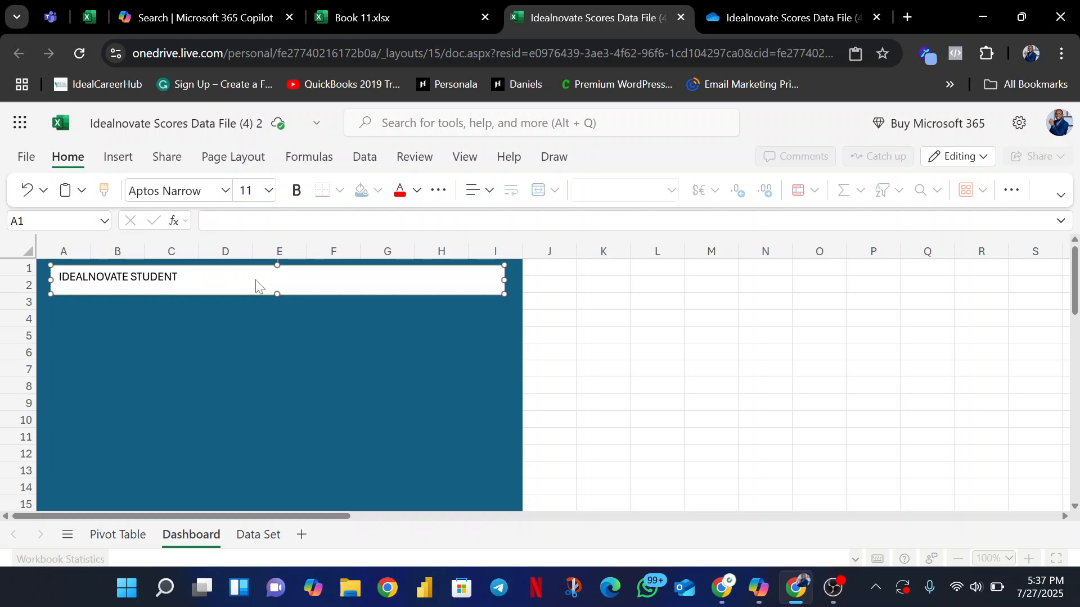
type("SCORE DATA INSIGHT")
Step: Center the banner title horizontally and align it to the middle vertically
left_click(486, 191)
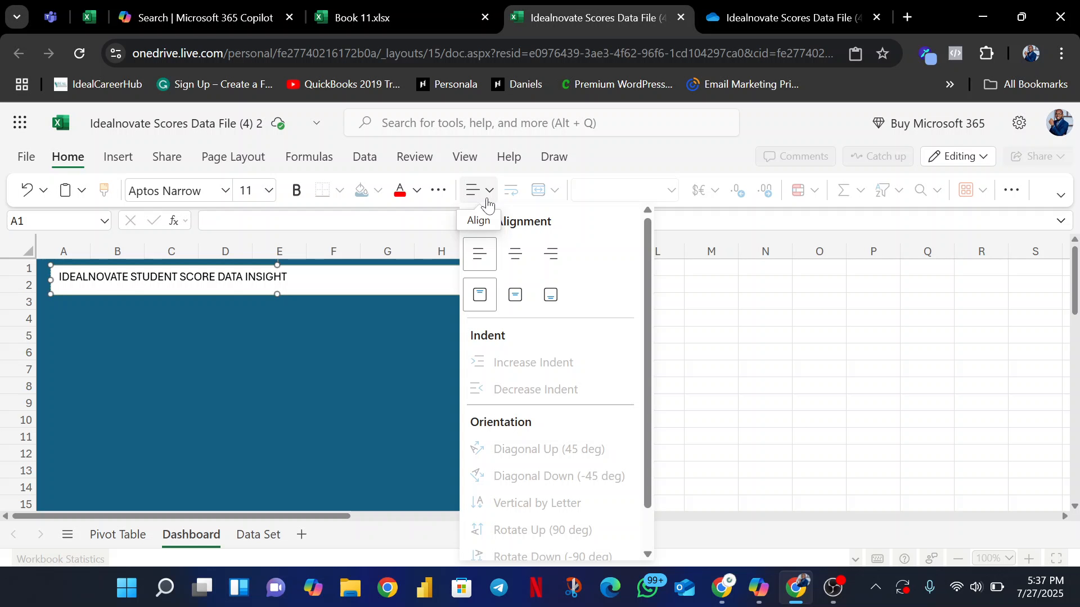
left_click(515, 252)
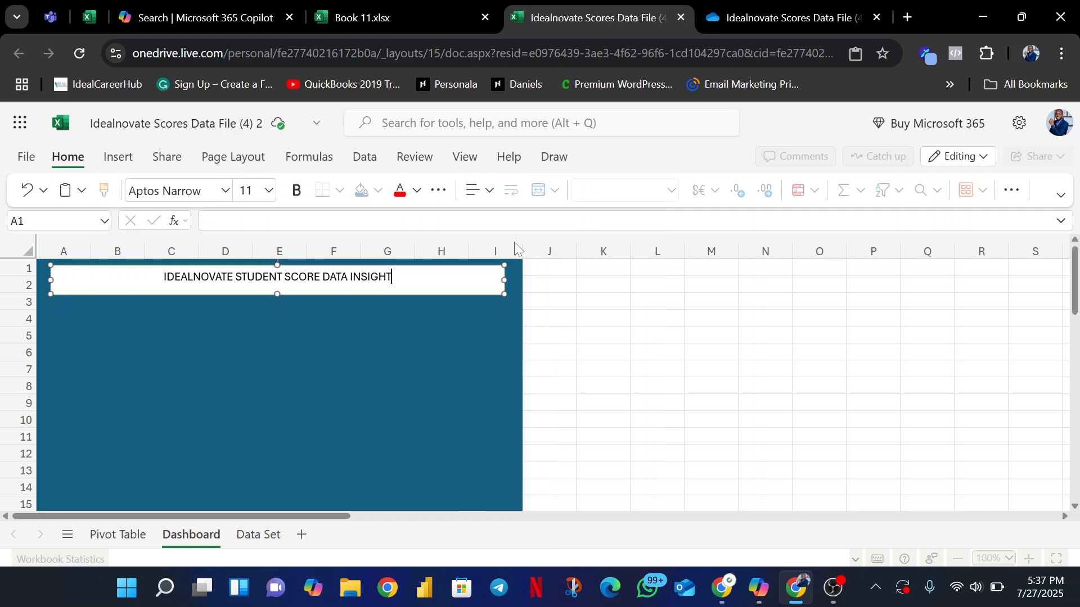
left_click(488, 190)
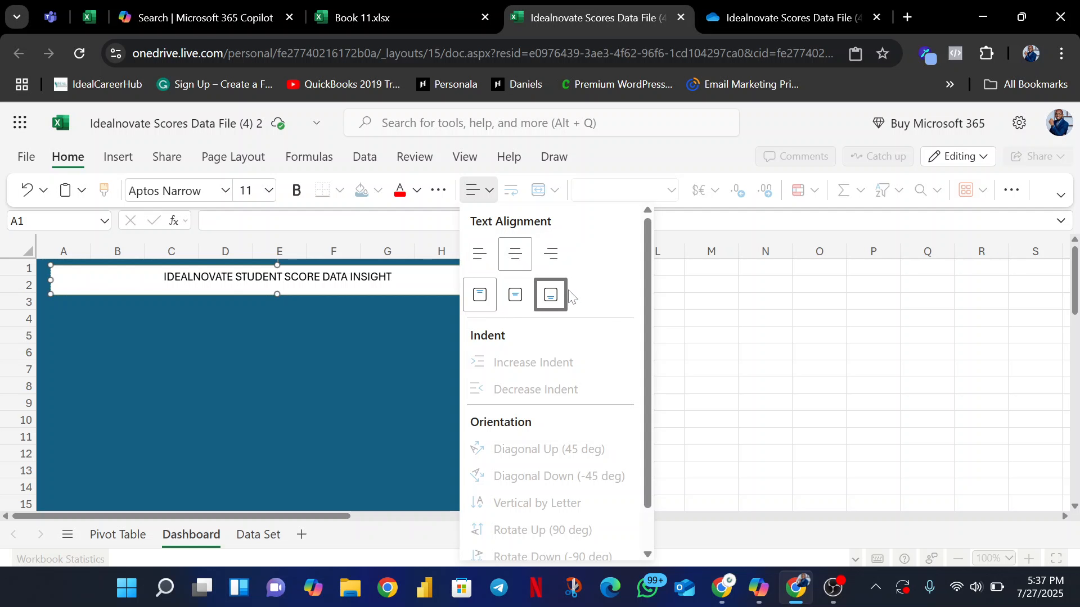
left_click(527, 299)
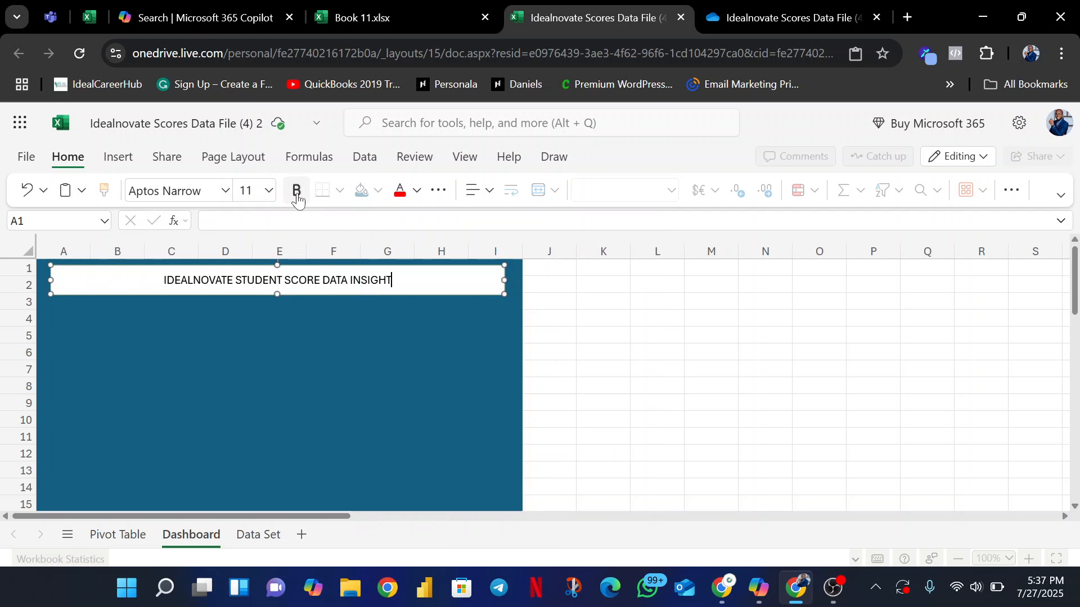
Step: Make the title text in the Dashboard banner bold and set its font size to 12
left_click_drag(393, 280, 151, 287)
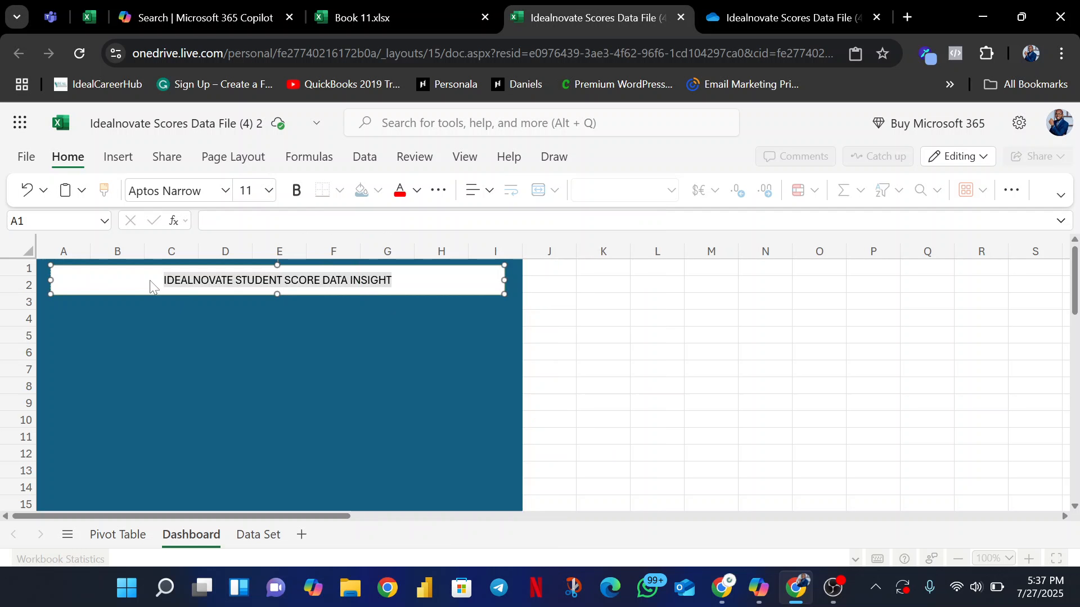
left_click(296, 190)
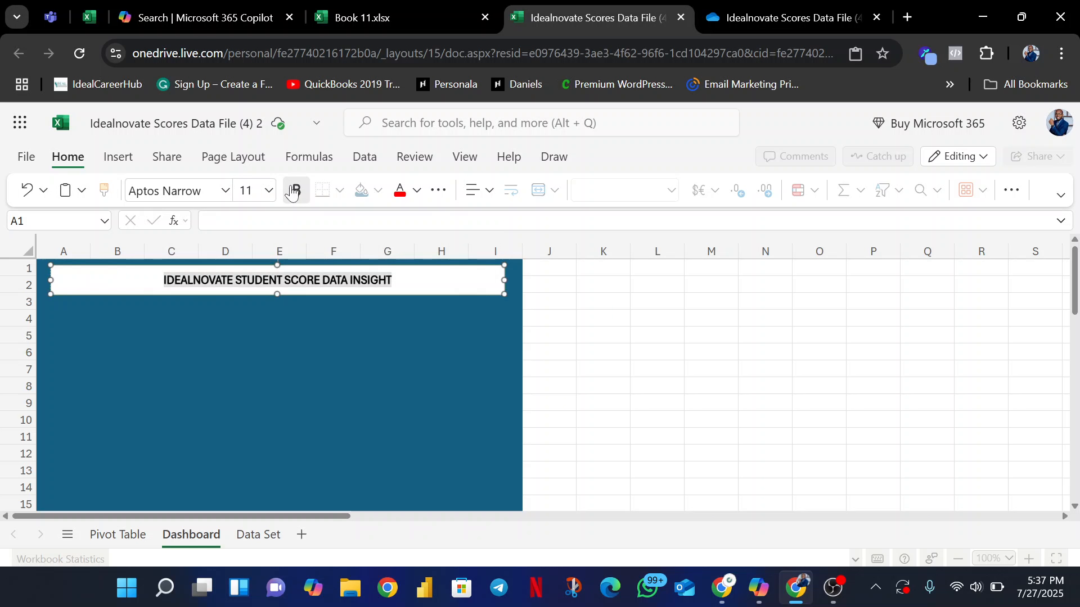
left_click(270, 190)
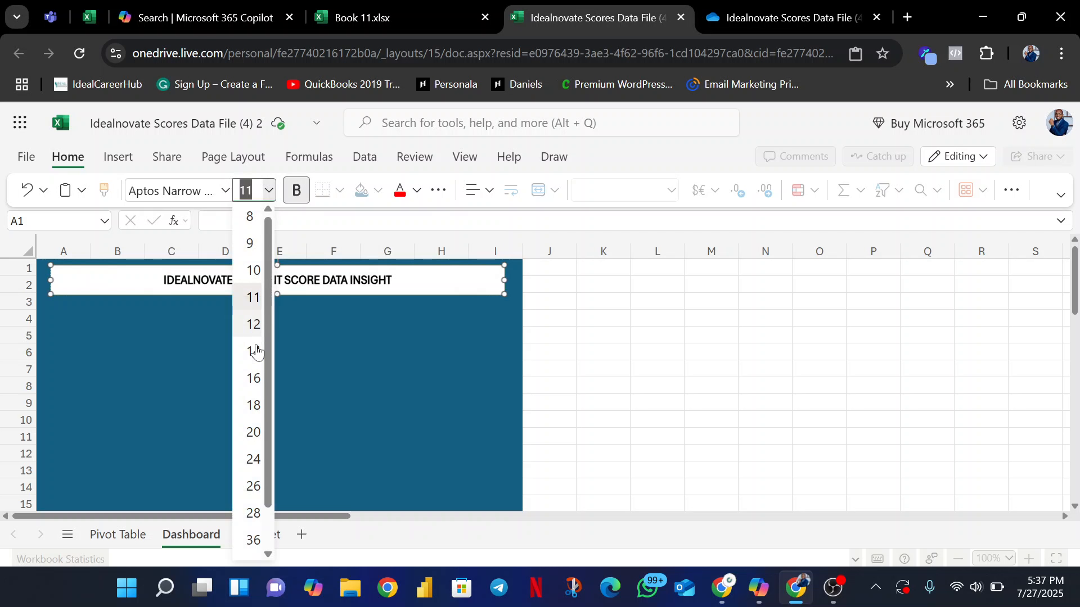
left_click(253, 324)
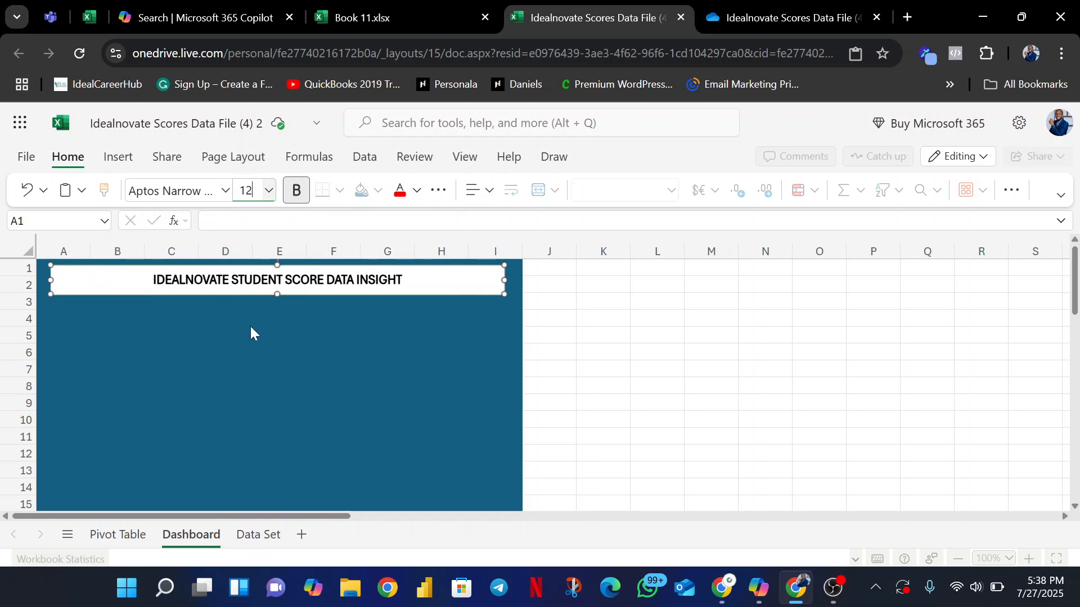
left_click(287, 350)
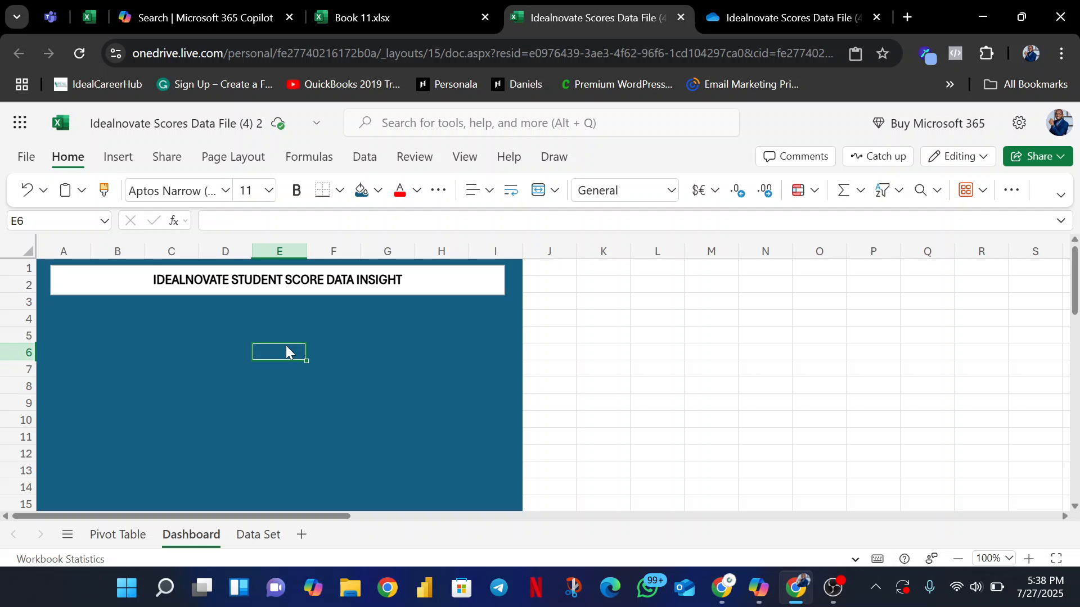
Step: Move the Data Analysis Grade by gender bar chart from the Pivot Table sheet to the Dashboard sheet
left_click(96, 538)
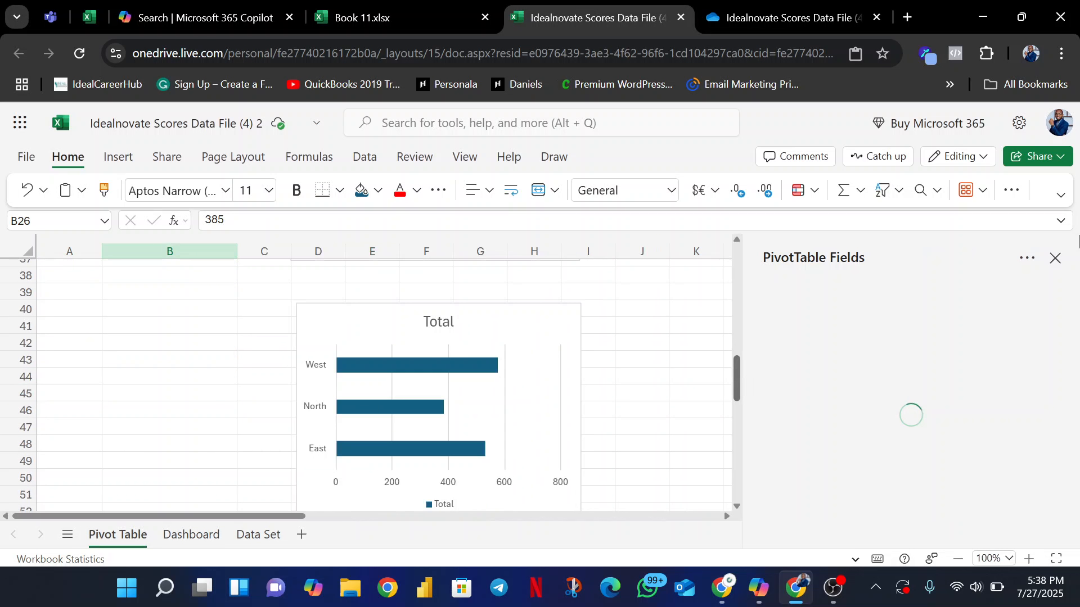
left_click(728, 378)
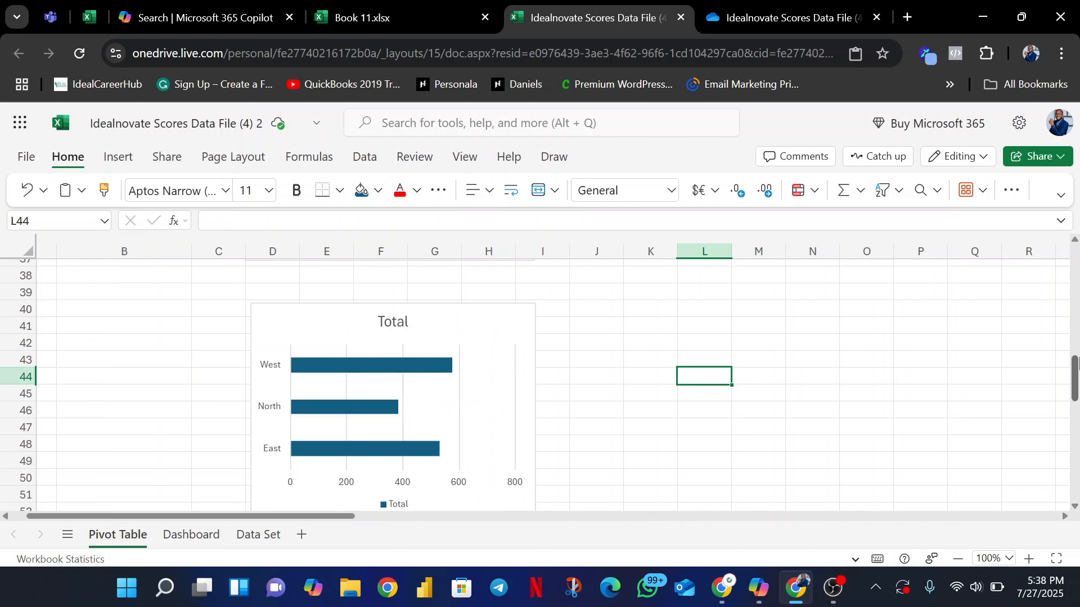
left_click_drag(1074, 378, 1074, 281)
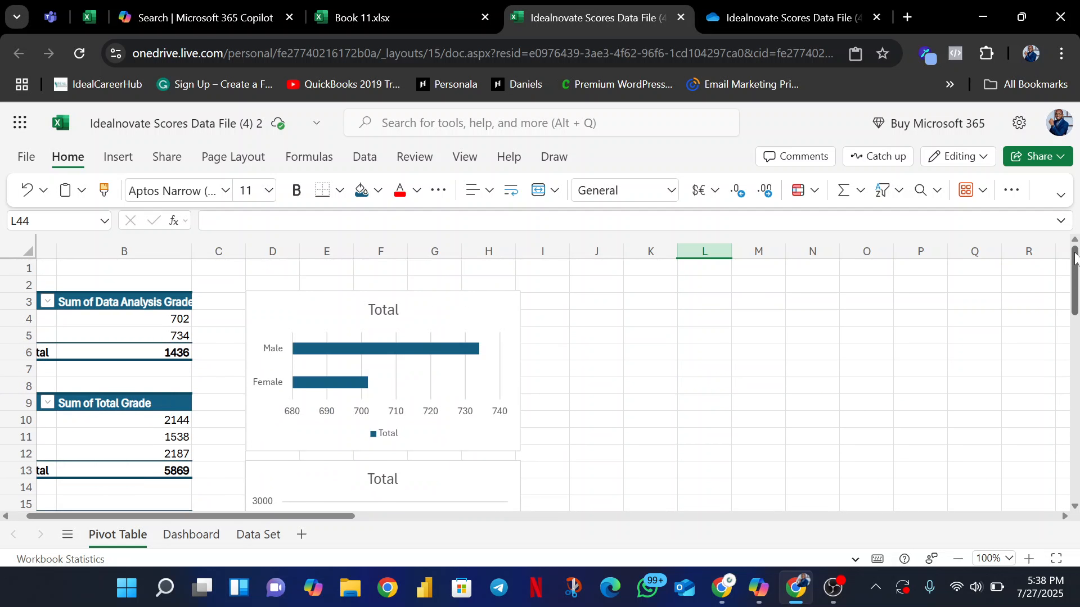
left_click(433, 316)
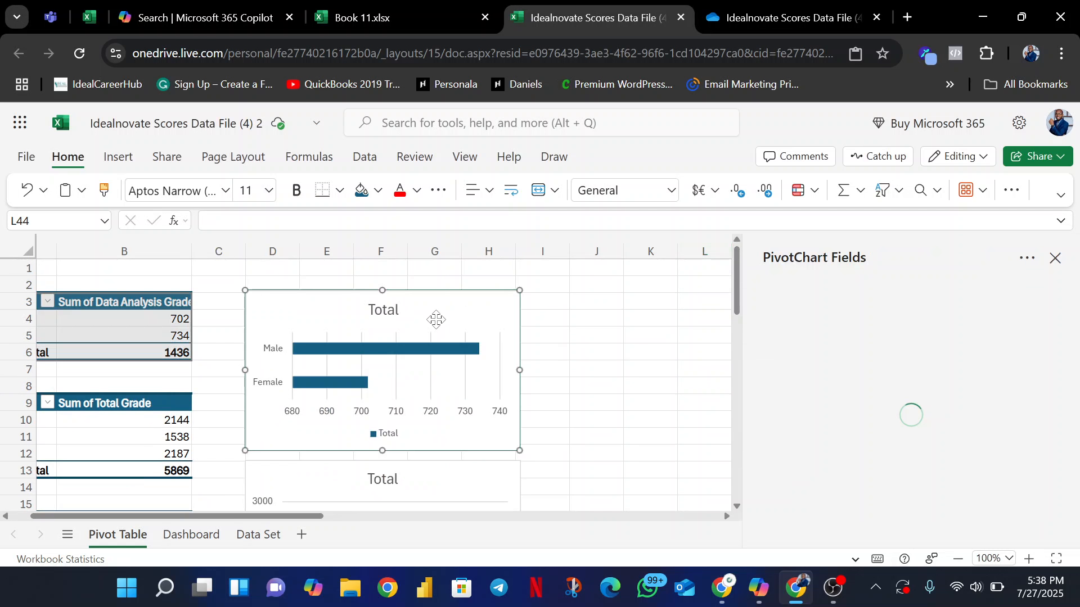
right_click(435, 317)
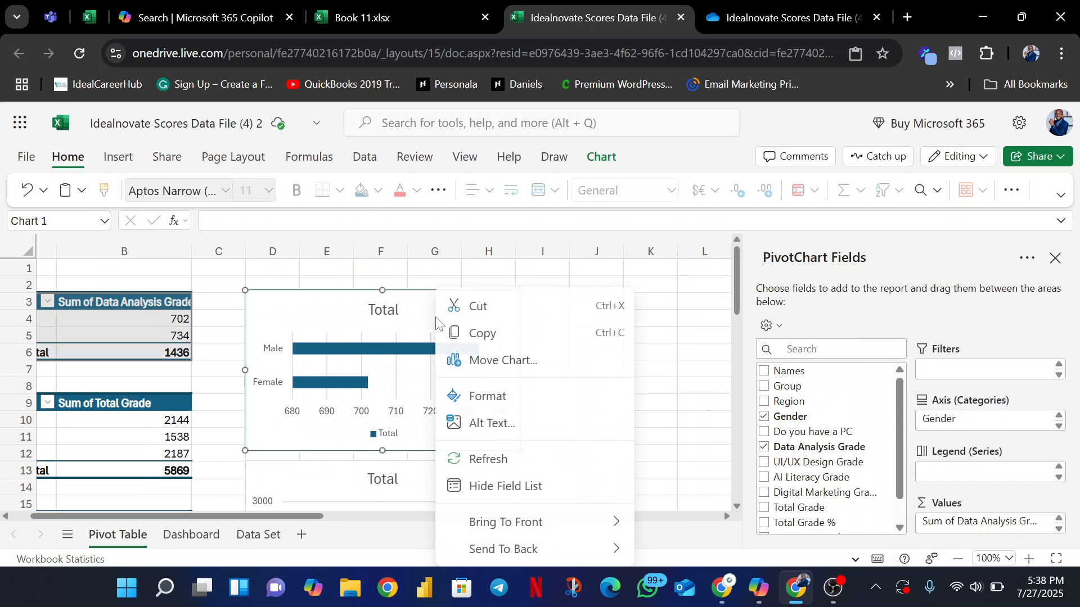
left_click(488, 359)
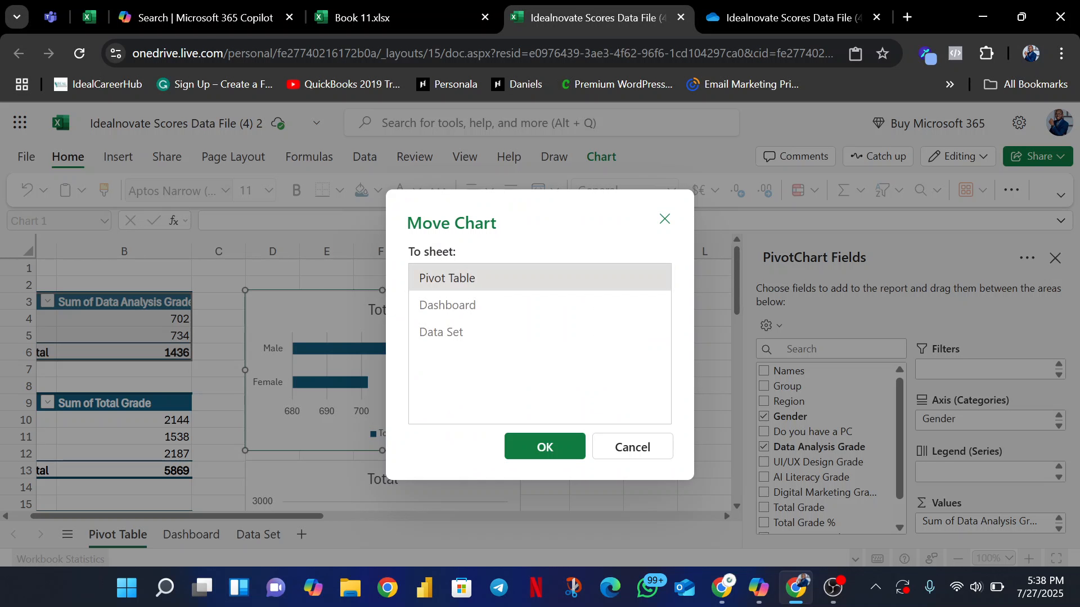
left_click(500, 307)
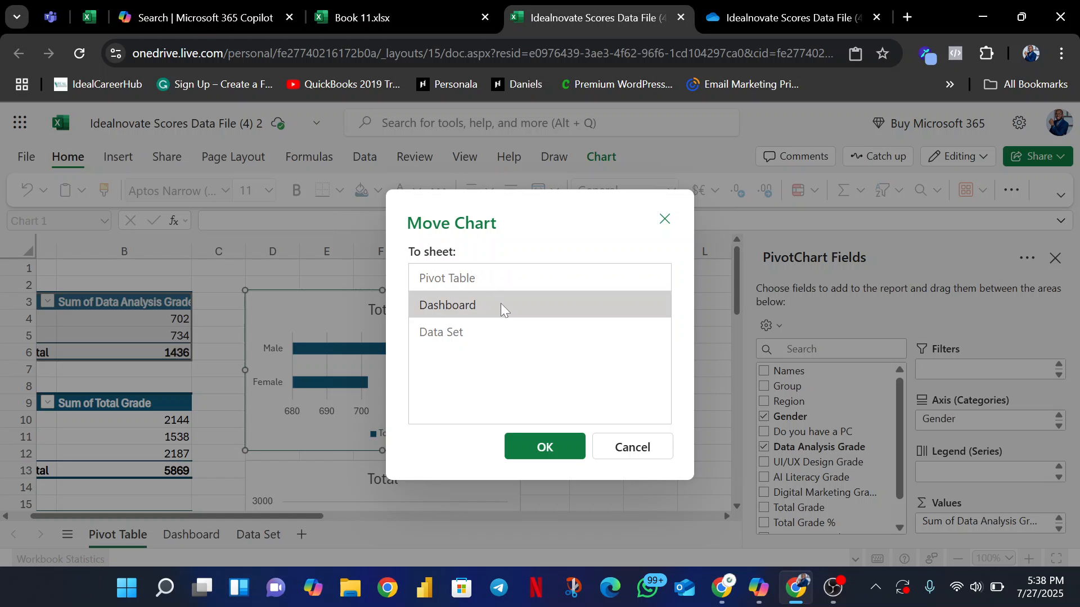
left_click(539, 444)
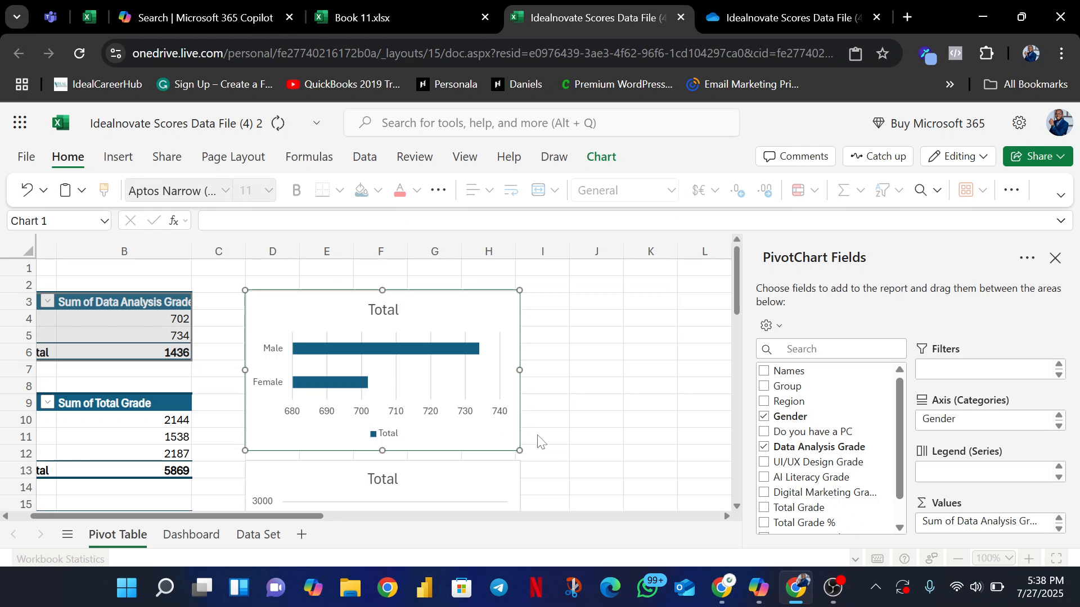
Step: Place the gender bar chart just below the title banner, aligned with its left edge, and narrow it to span columns A to E
left_click(464, 351)
left_click_drag(483, 315, 243, 332)
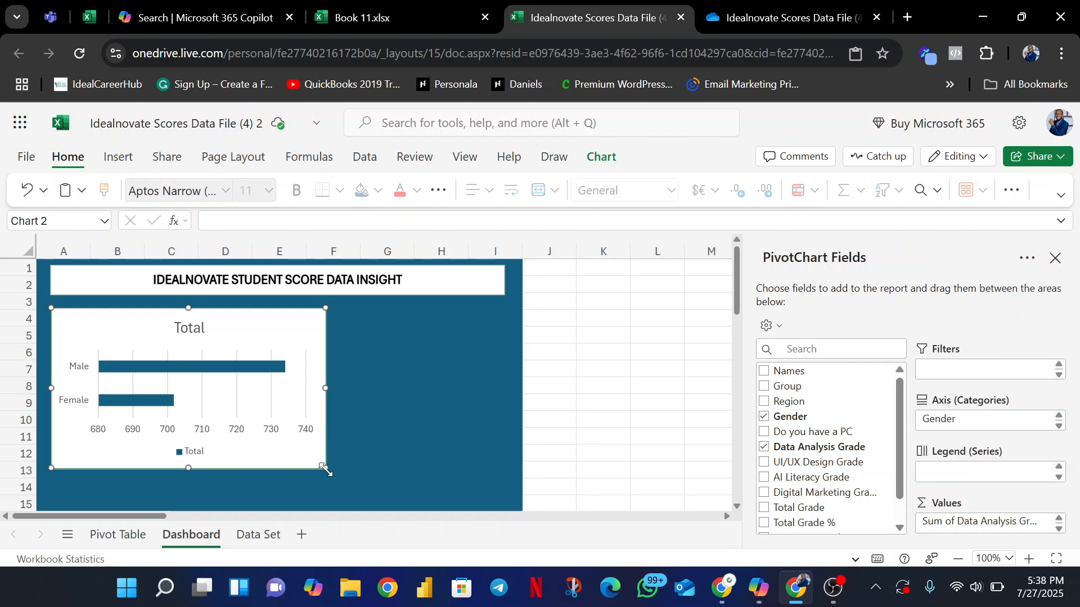
left_click_drag(324, 468, 288, 466)
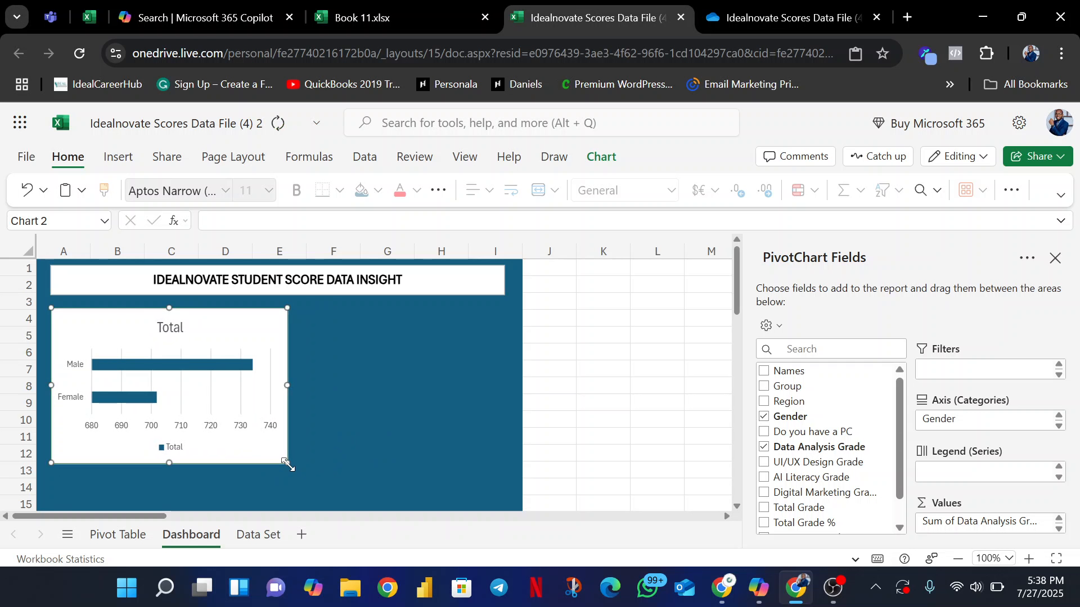
Step: Move the Total Grade by region column chart from the Pivot Table sheet to the Dashboard sheet
left_click(117, 539)
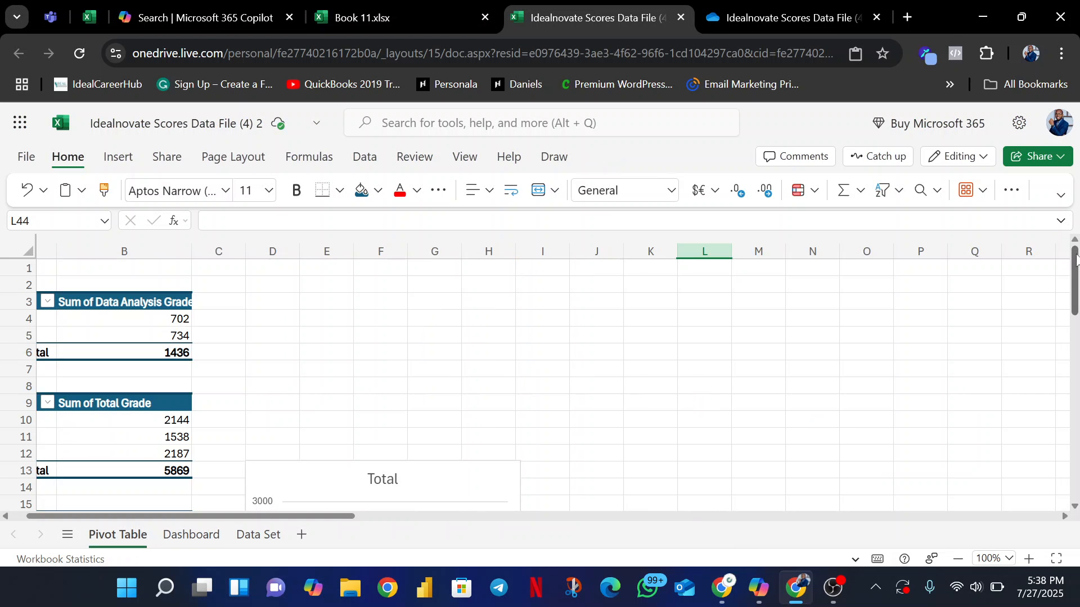
left_click_drag(1076, 268, 1076, 306)
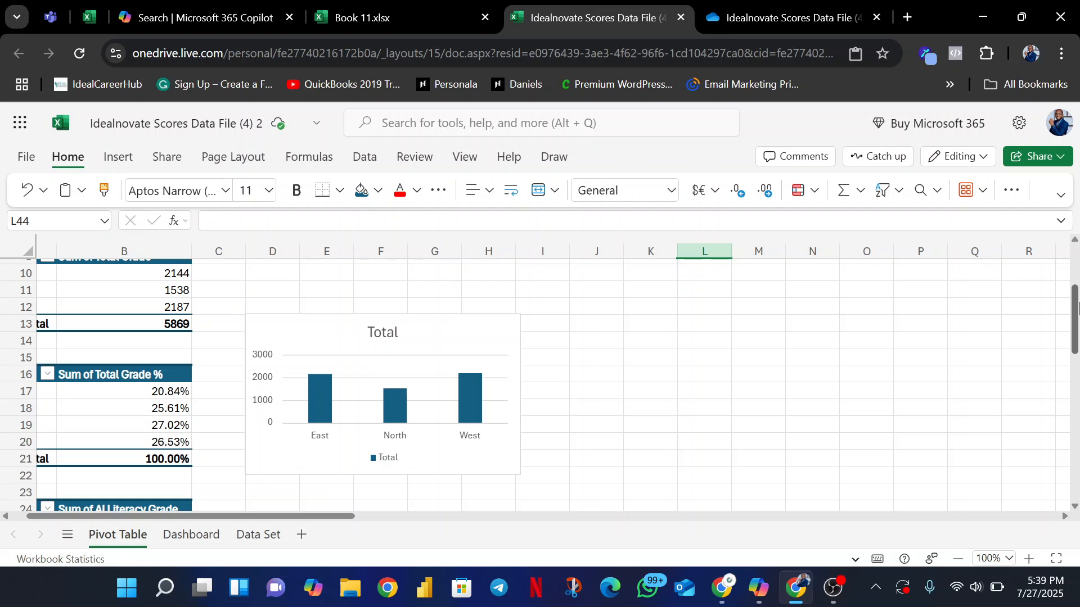
left_click(430, 327)
right_click(430, 327)
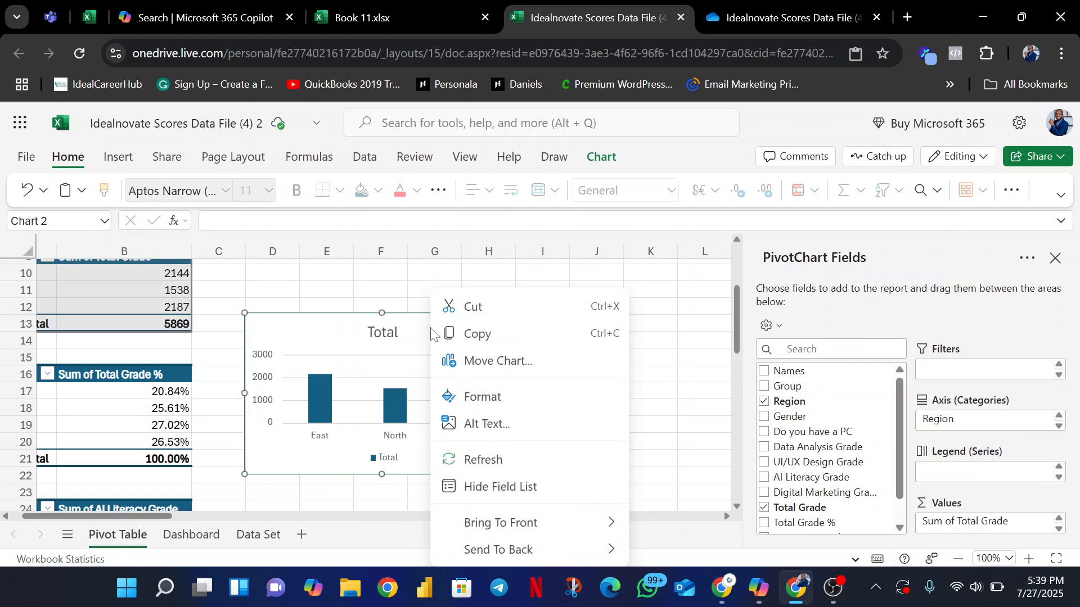
left_click(479, 371)
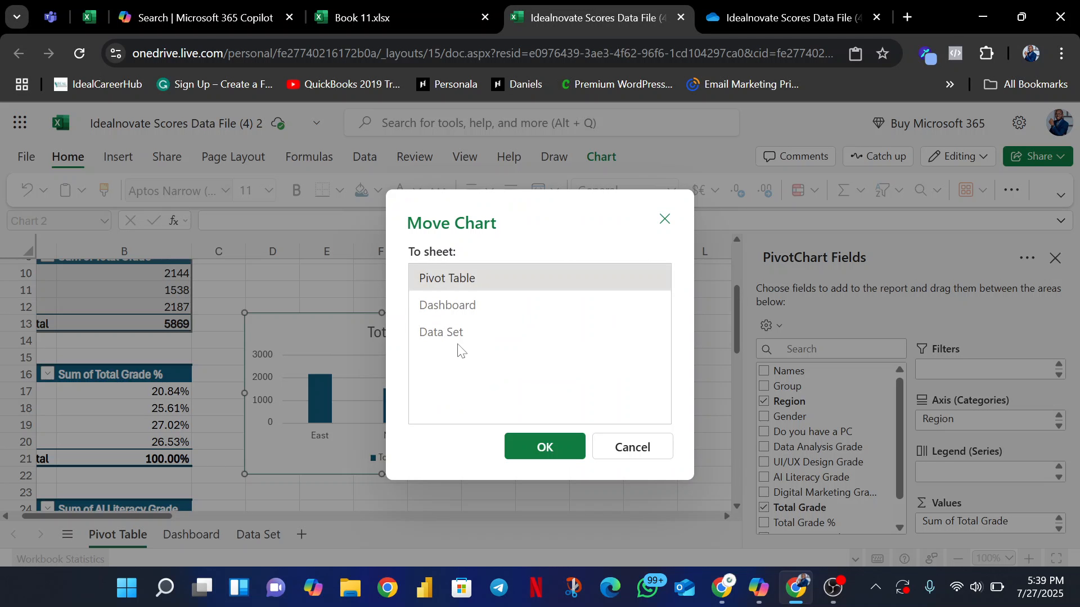
left_click(471, 320)
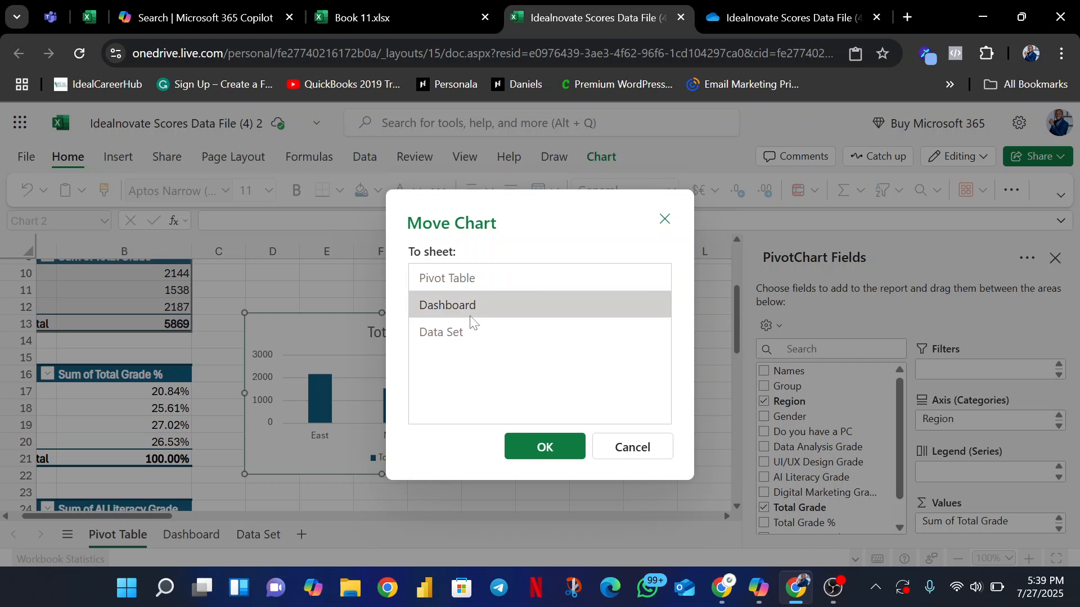
left_click(542, 450)
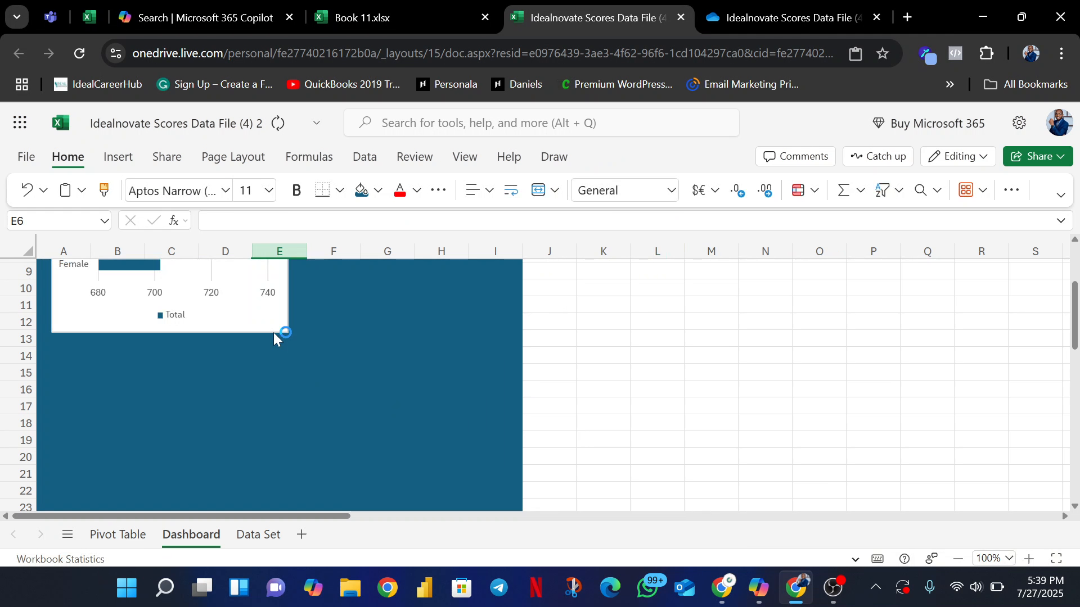
Step: Place the region column chart directly below the gender chart and narrow it to the same width, across columns A to E
left_click_drag(481, 344, 249, 365)
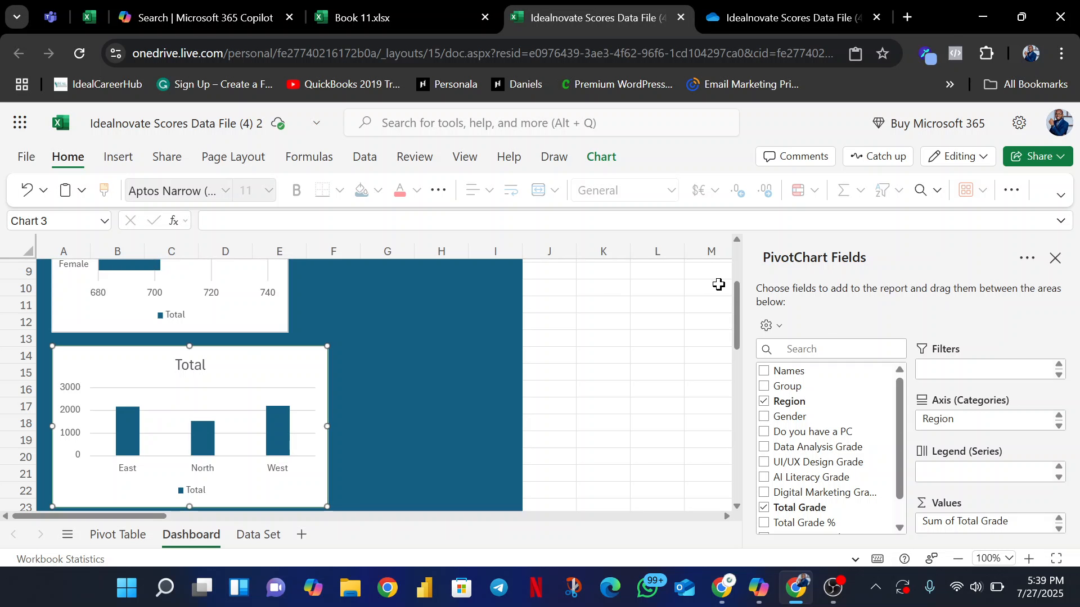
left_click_drag(737, 298, 738, 315)
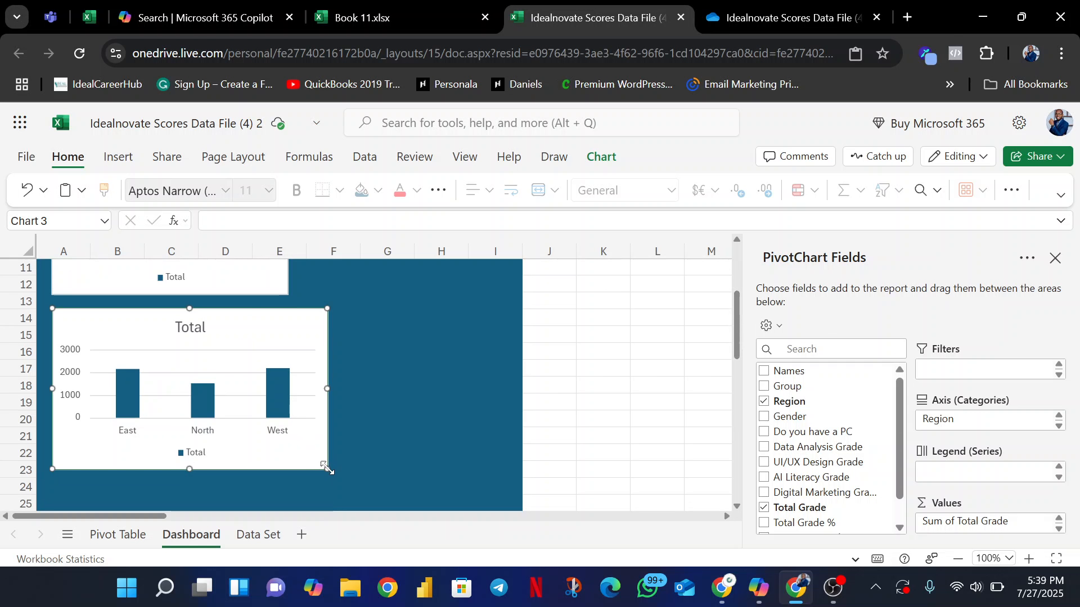
left_click_drag(326, 466, 286, 465)
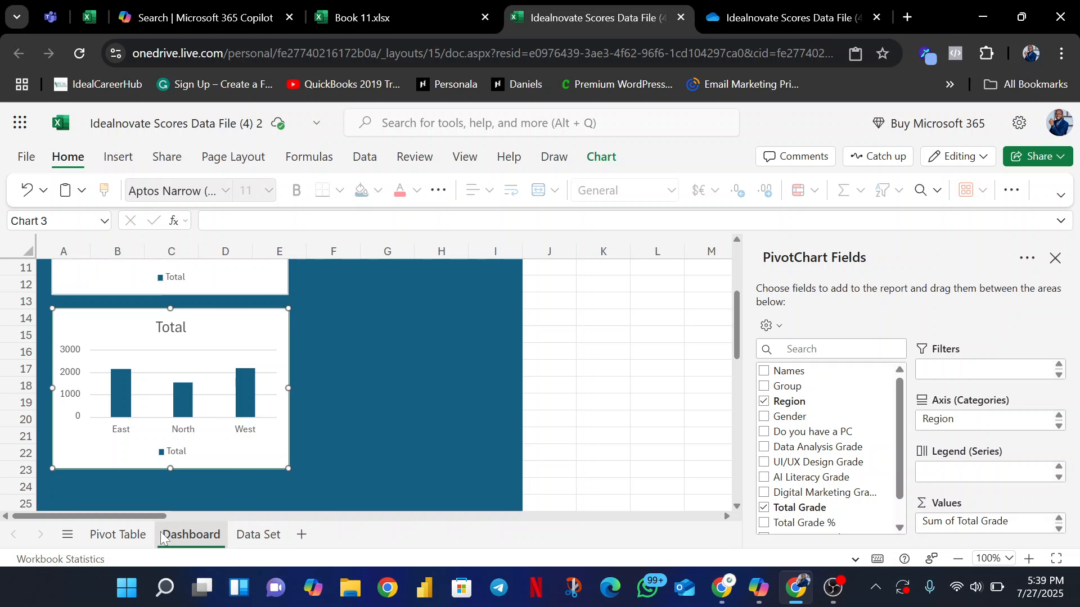
Step: Move the Total Grade % by group pie chart from the Pivot Table sheet to the Dashboard sheet
left_click(134, 533)
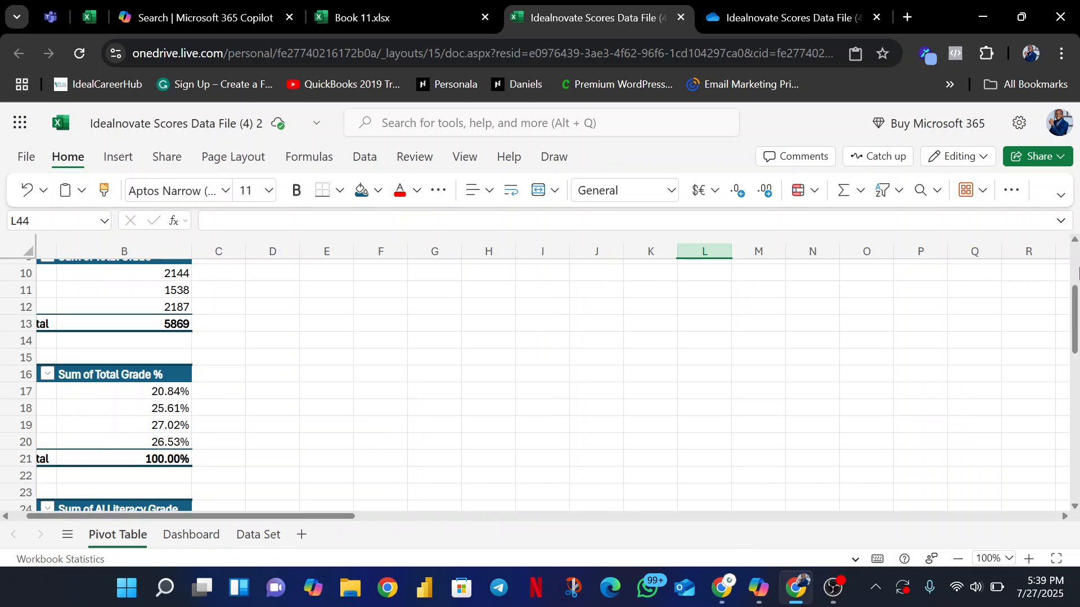
left_click_drag(1075, 319, 1077, 381)
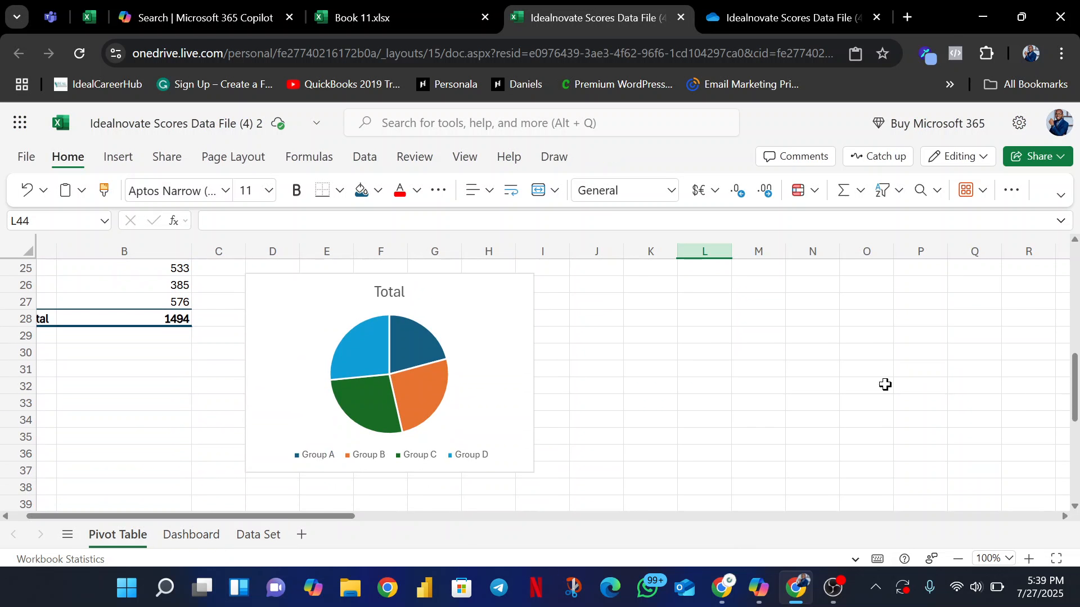
left_click(485, 328)
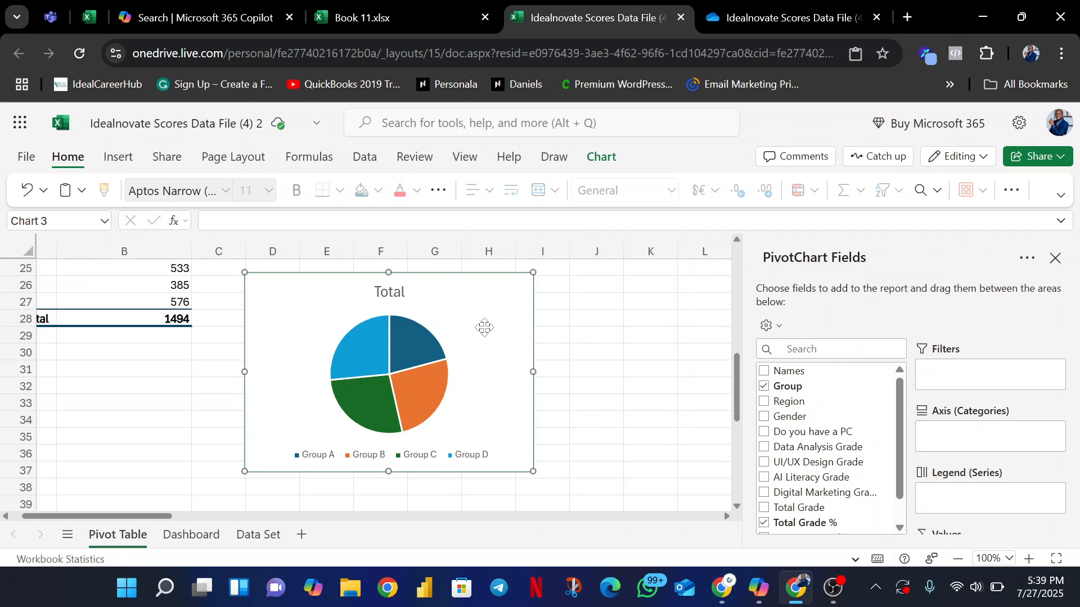
right_click(485, 327)
left_click(519, 360)
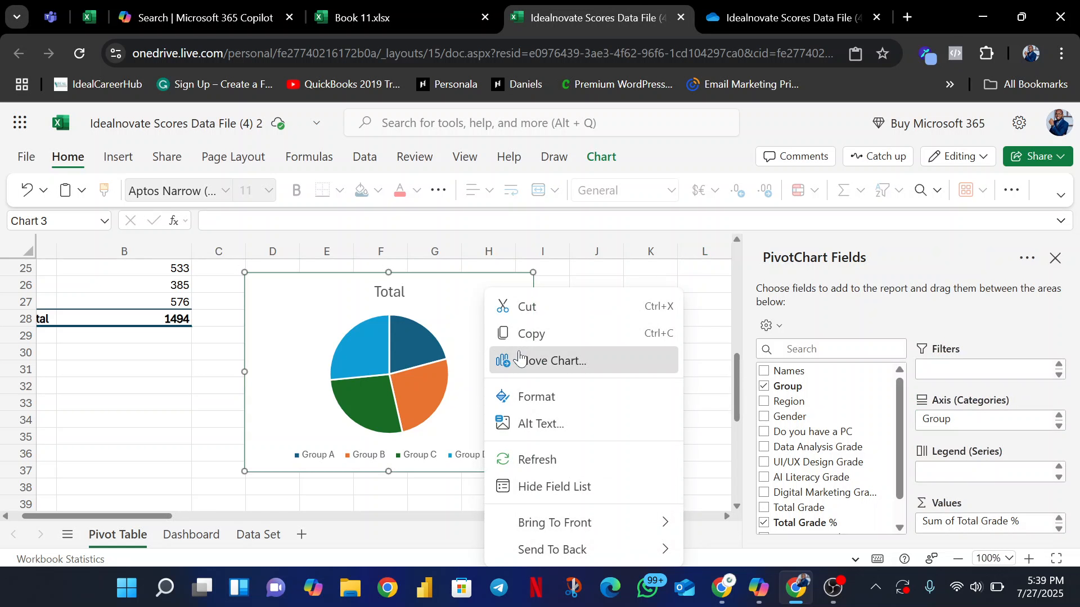
left_click(534, 307)
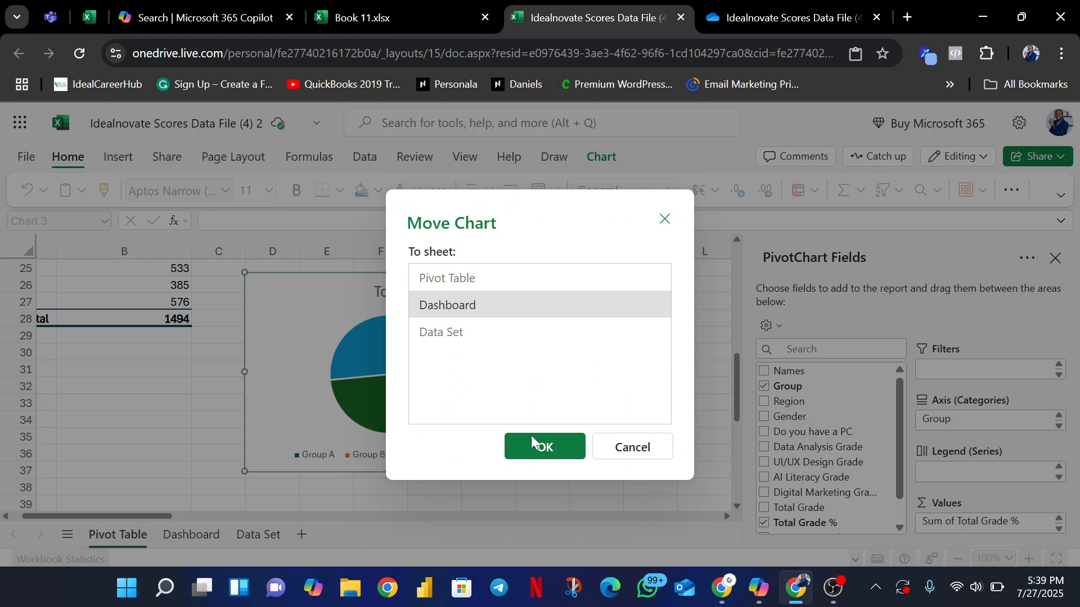
left_click(541, 446)
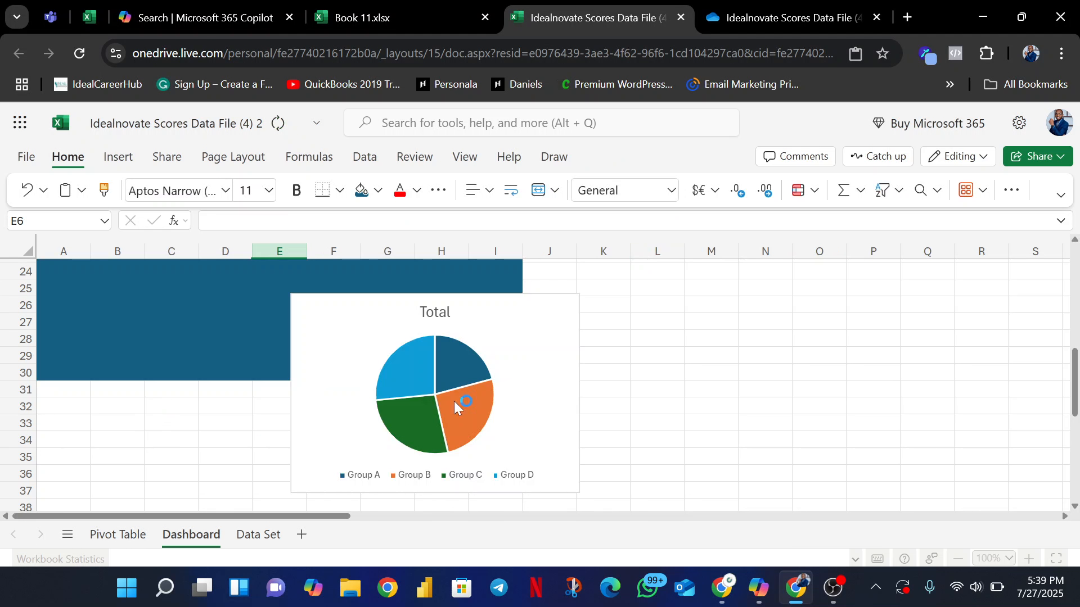
Step: Place the pie chart below the banner, immediately right of the gender chart, and narrow it to end level with the banner's right edge
left_click_drag(495, 330, 466, 146)
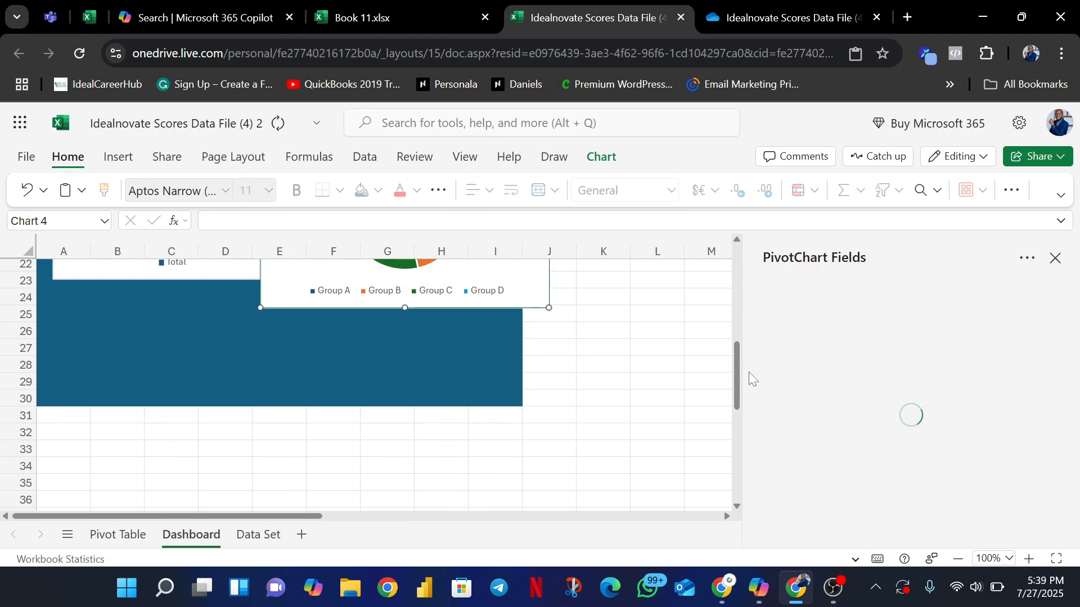
left_click_drag(735, 392, 734, 300)
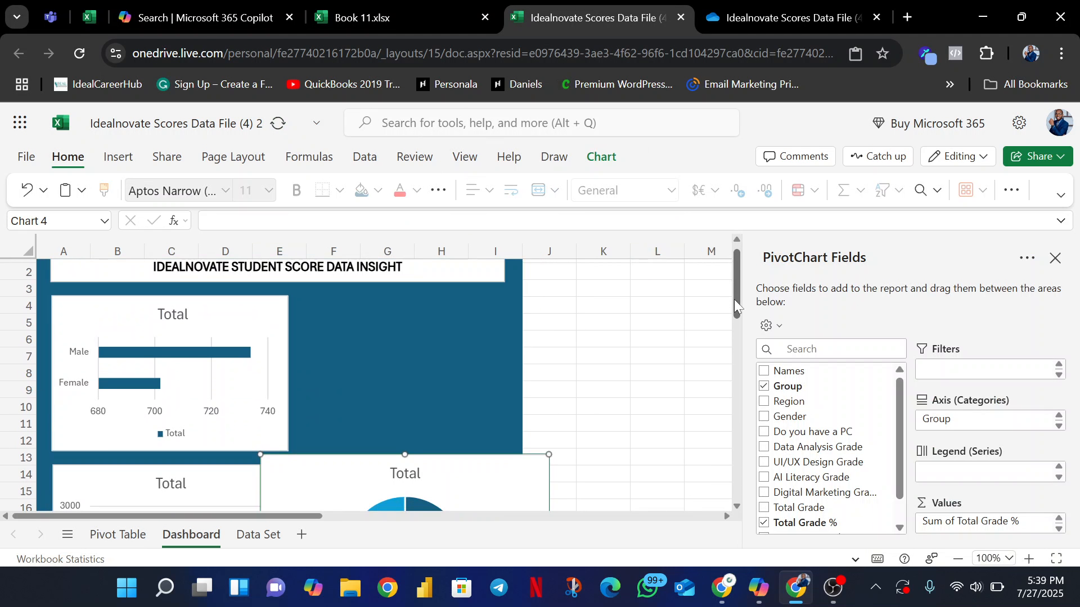
left_click_drag(499, 474, 532, 326)
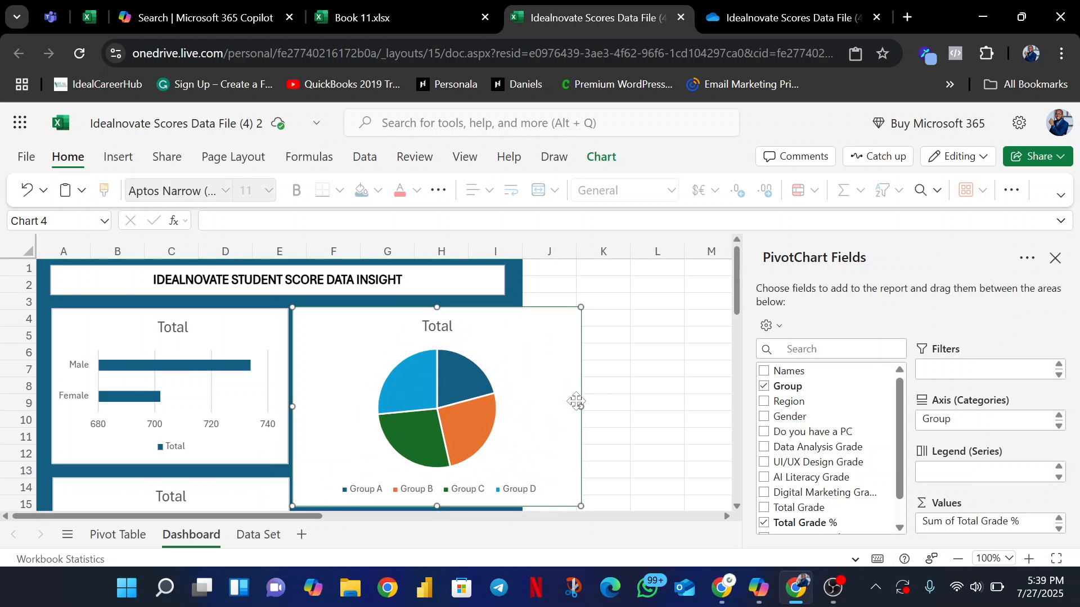
left_click_drag(582, 408, 504, 406)
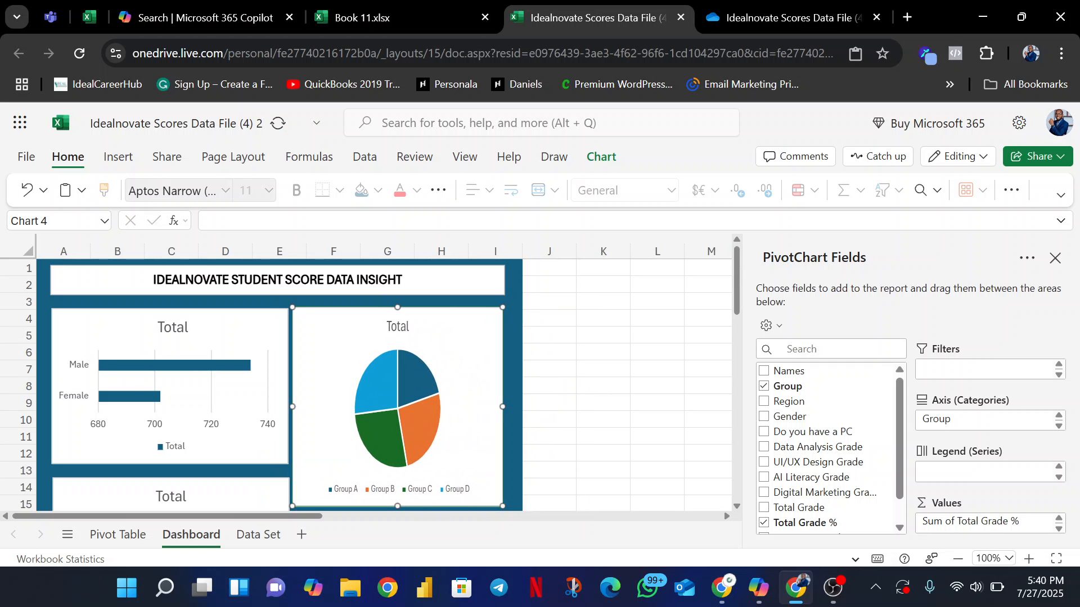
left_click_drag(741, 281, 743, 308)
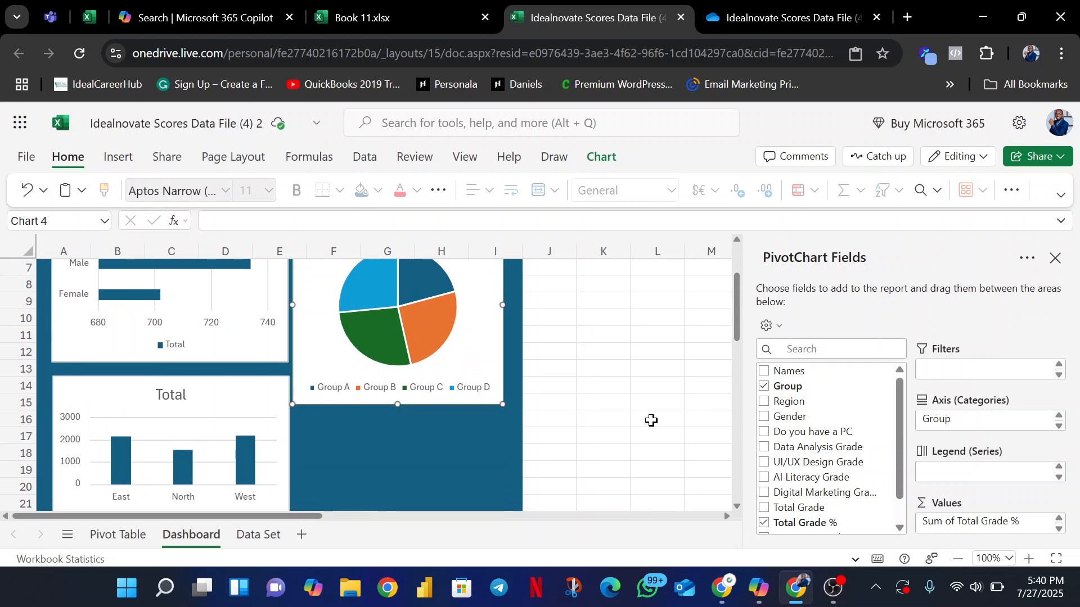
Step: Stretch the pie chart downward so its bottom edge lines up with that of the region column chart
left_click_drag(417, 481, 416, 521)
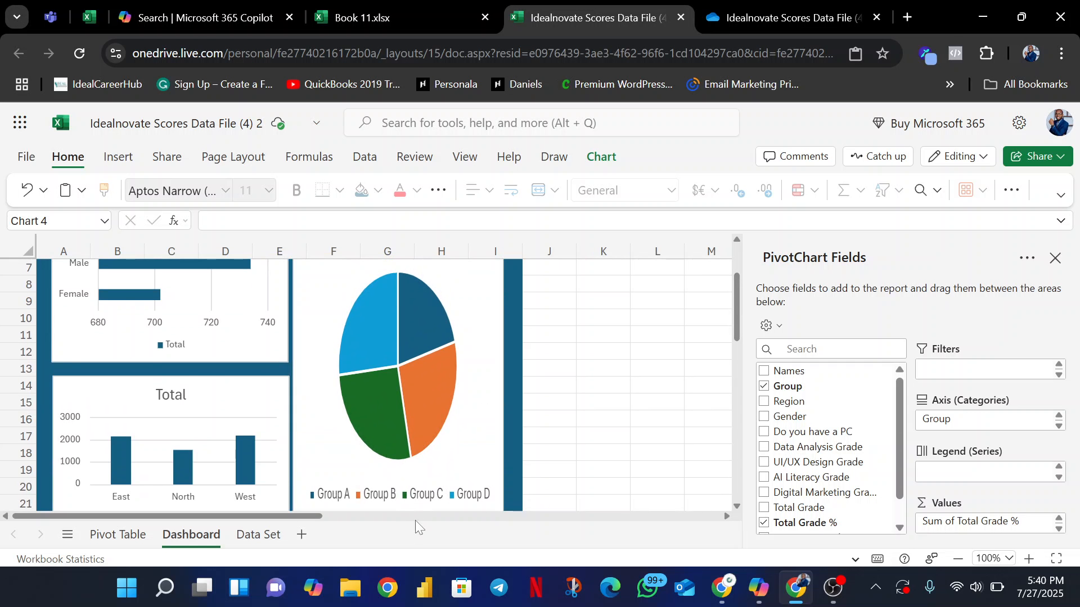
left_click_drag(736, 323, 737, 351)
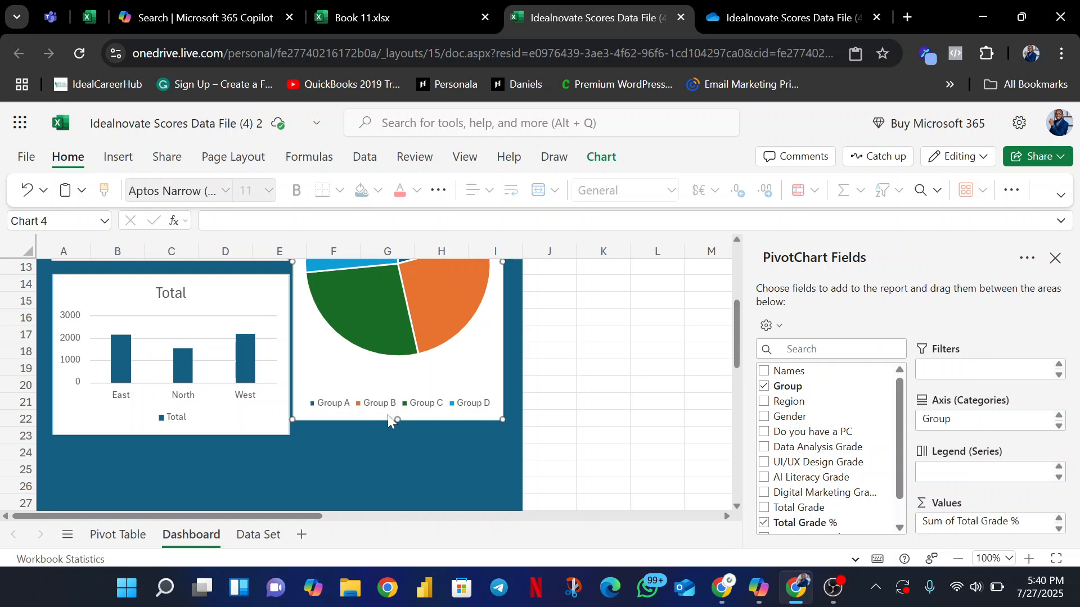
left_click_drag(397, 423, 398, 433)
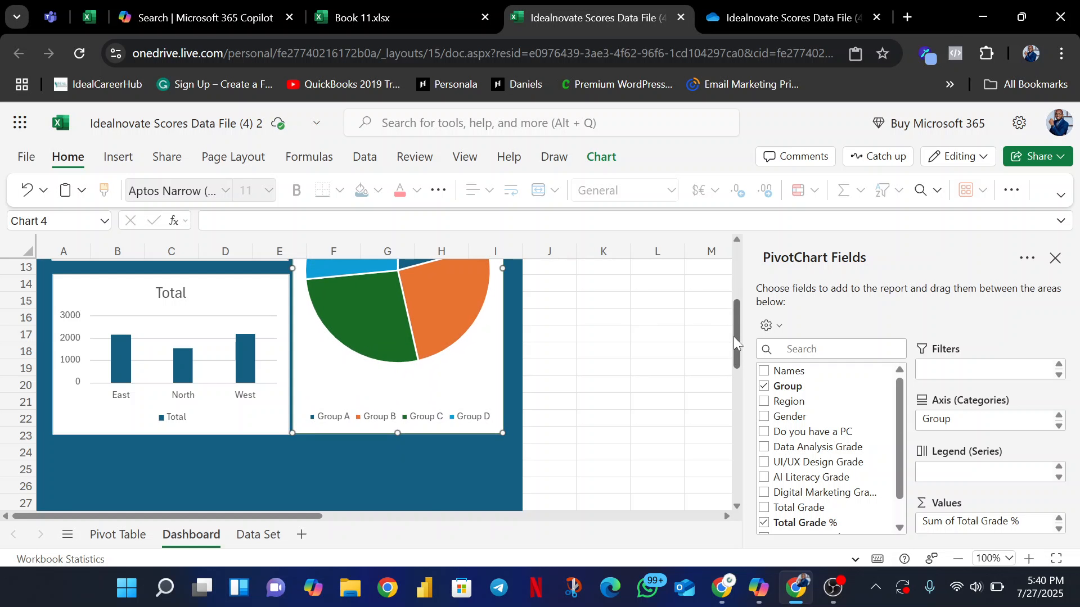
mouse_move(733, 337)
left_mouse_down()
mouse_move(734, 276)
mouse_move(737, 366)
mouse_move(736, 354)
left_mouse_up()
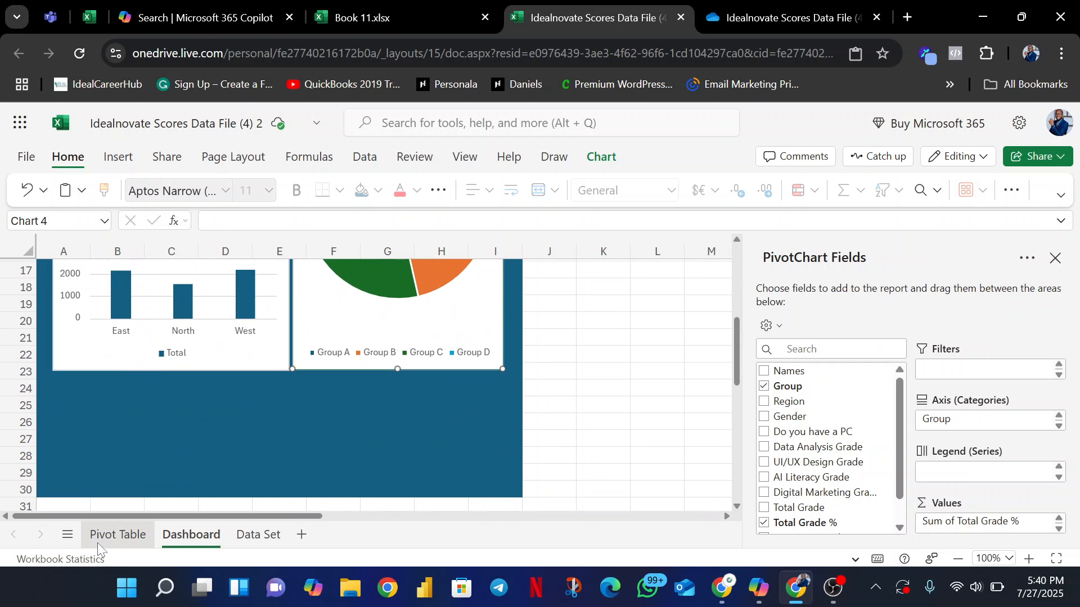
Step: Move the AI Literacy Grade by region bar chart from the Pivot Table sheet to the Dashboard sheet
left_click(133, 538)
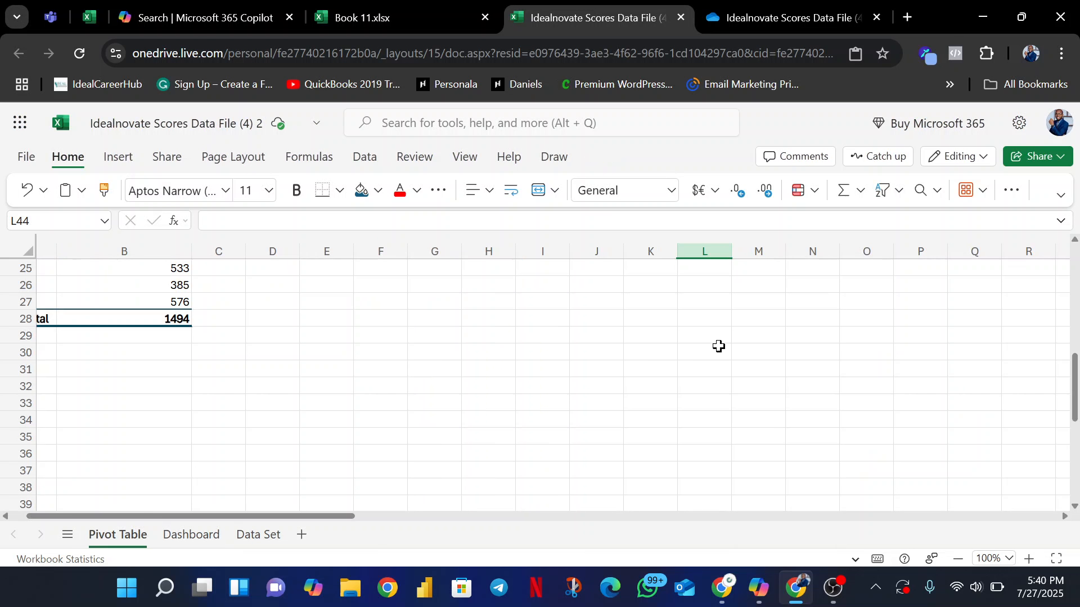
left_click_drag(1075, 393, 1077, 426)
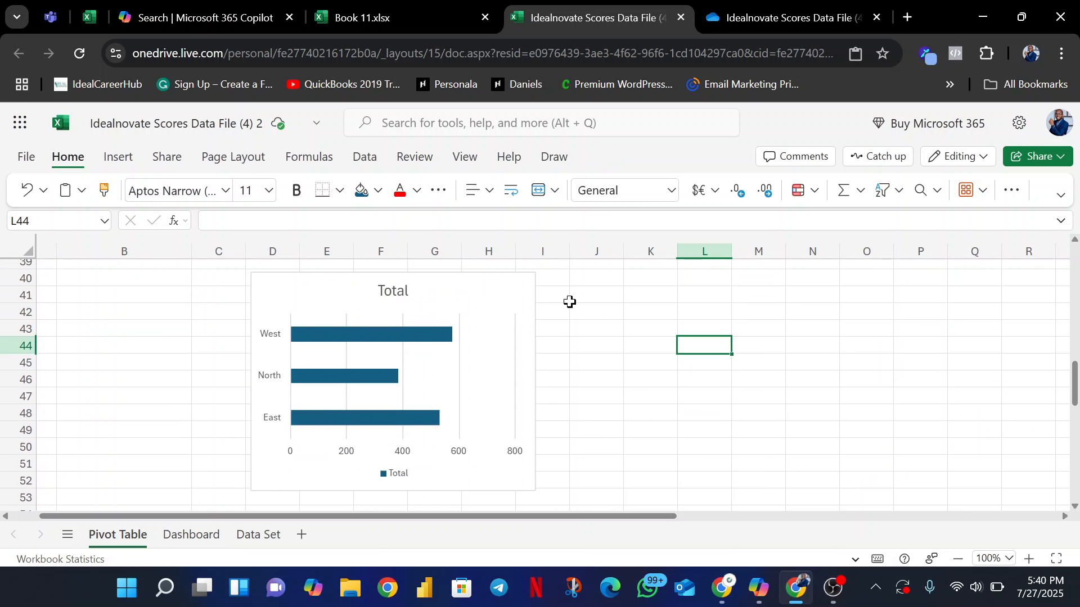
left_click(460, 277)
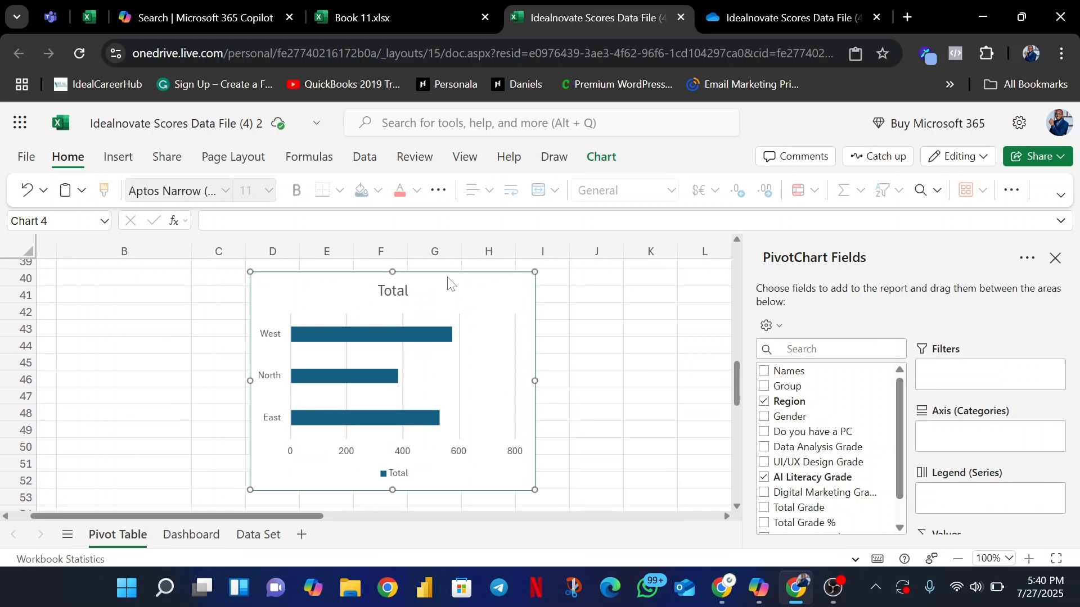
right_click(460, 278)
left_click(526, 351)
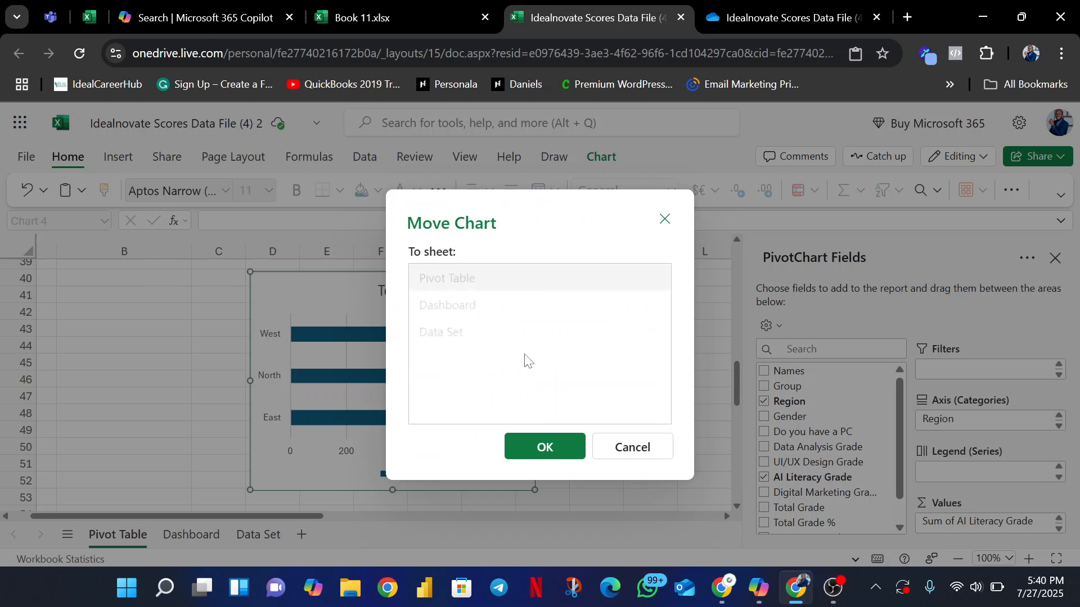
left_click(478, 305)
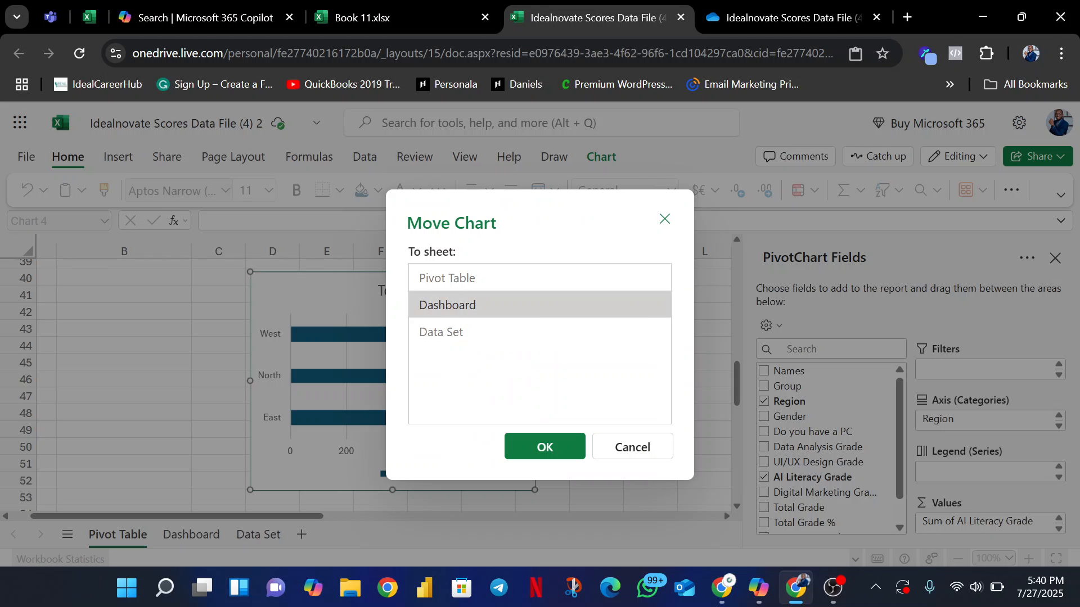
left_click(526, 450)
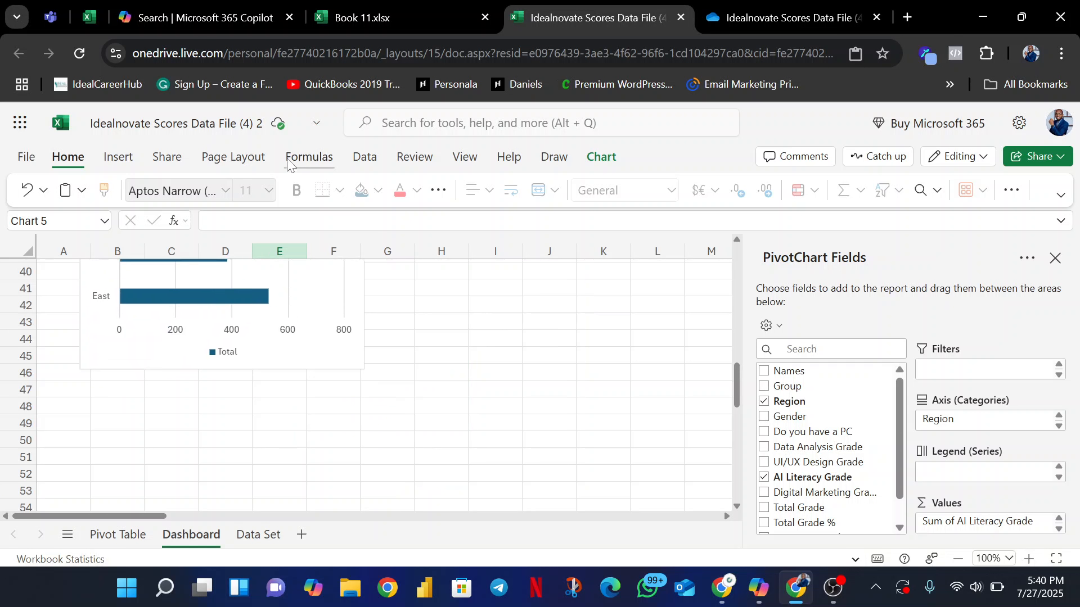
Step: Place the AI Literacy bar chart below the other charts, widen it to the pie chart's right edge, and shorten it to end at row 30
scroll(737, 382, "up", 6)
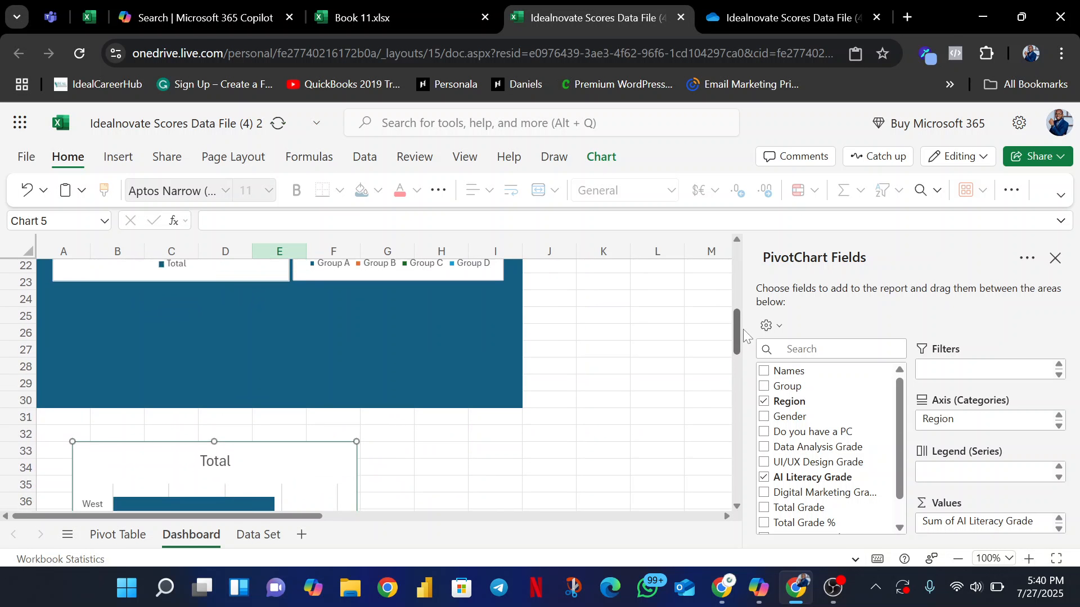
mouse_move(287, 465)
left_mouse_down()
mouse_move(276, 268)
mouse_move(284, 385)
mouse_move(275, 453)
left_mouse_up()
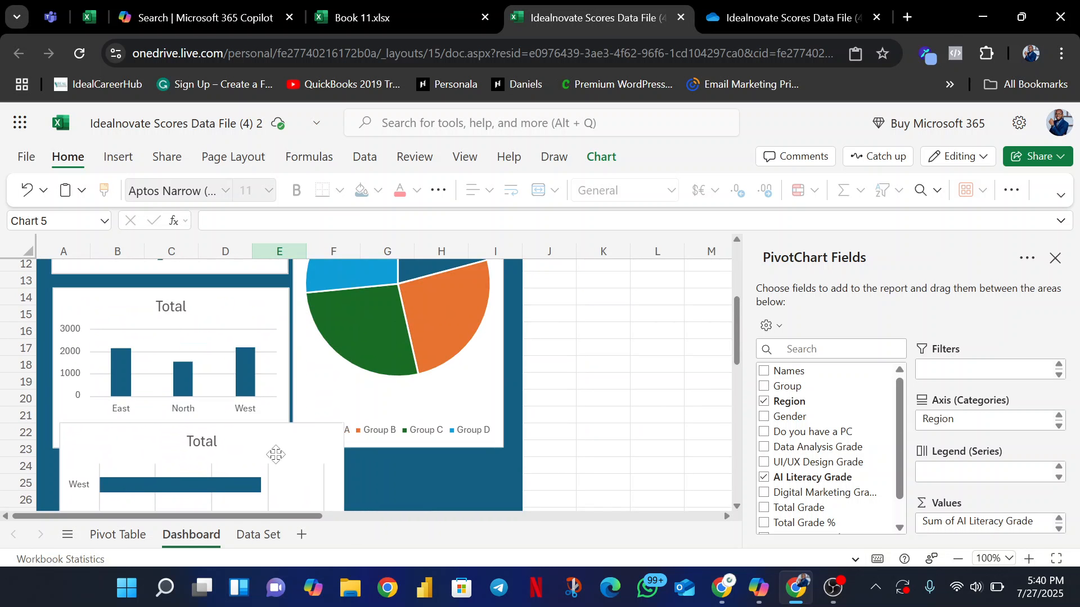
left_click_drag(733, 322, 741, 362)
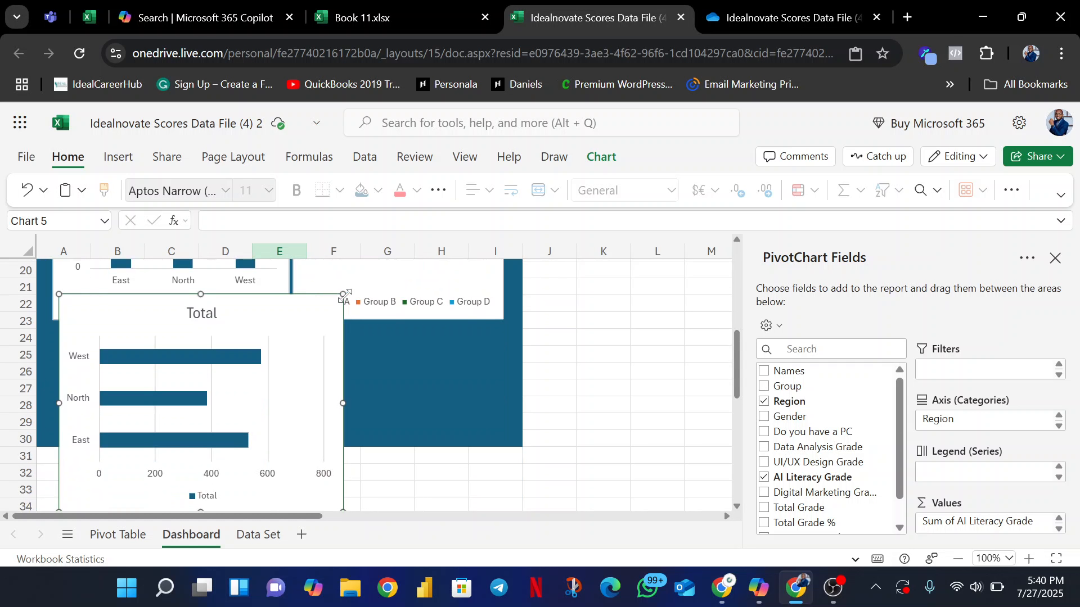
left_click_drag(343, 294, 296, 328)
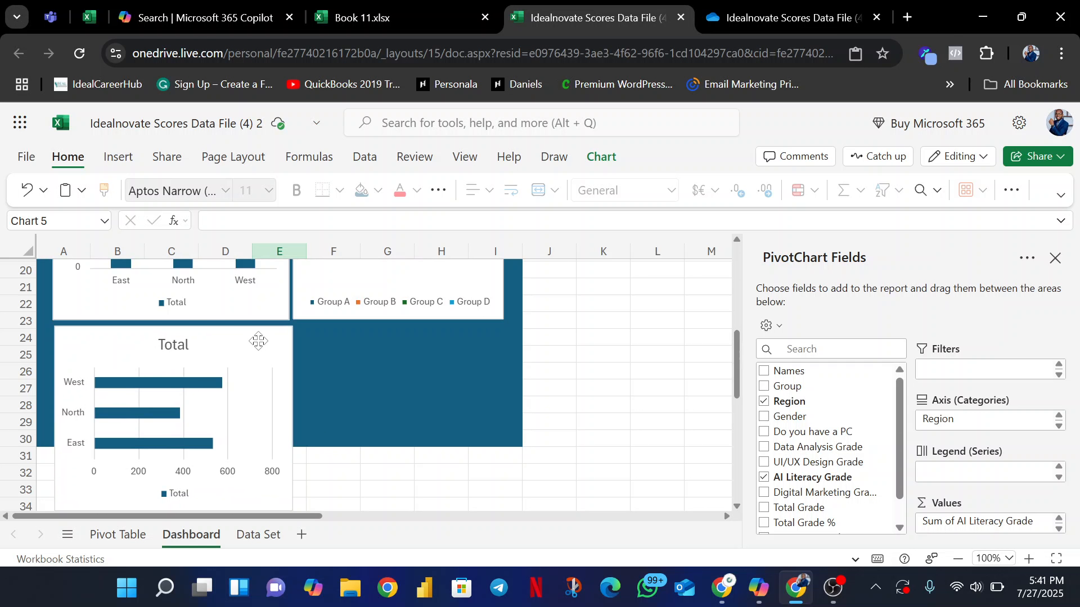
left_click_drag(258, 341, 256, 341)
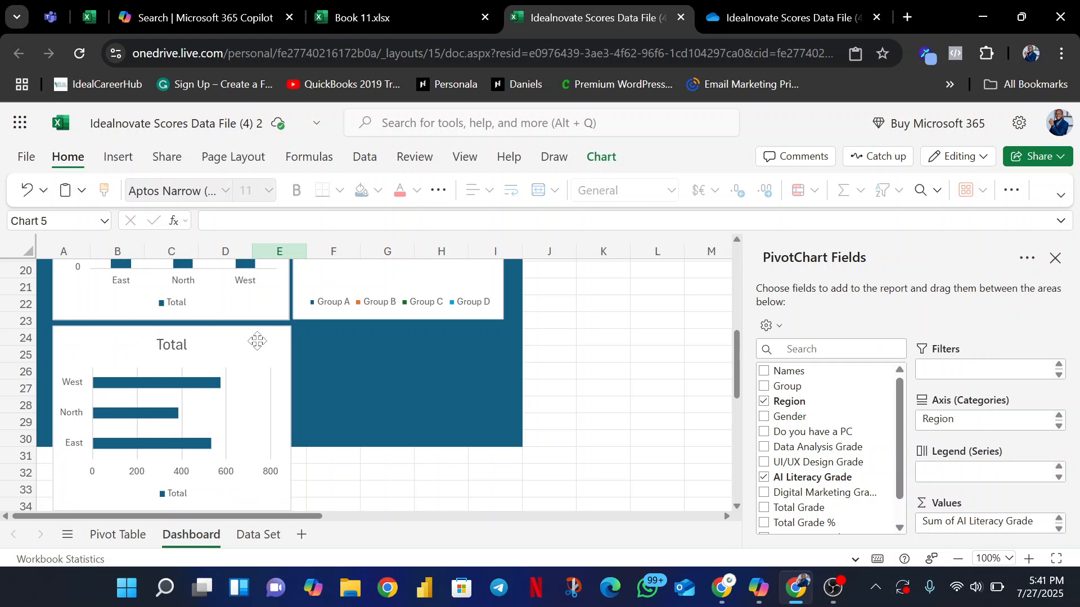
left_click_drag(292, 417, 504, 416)
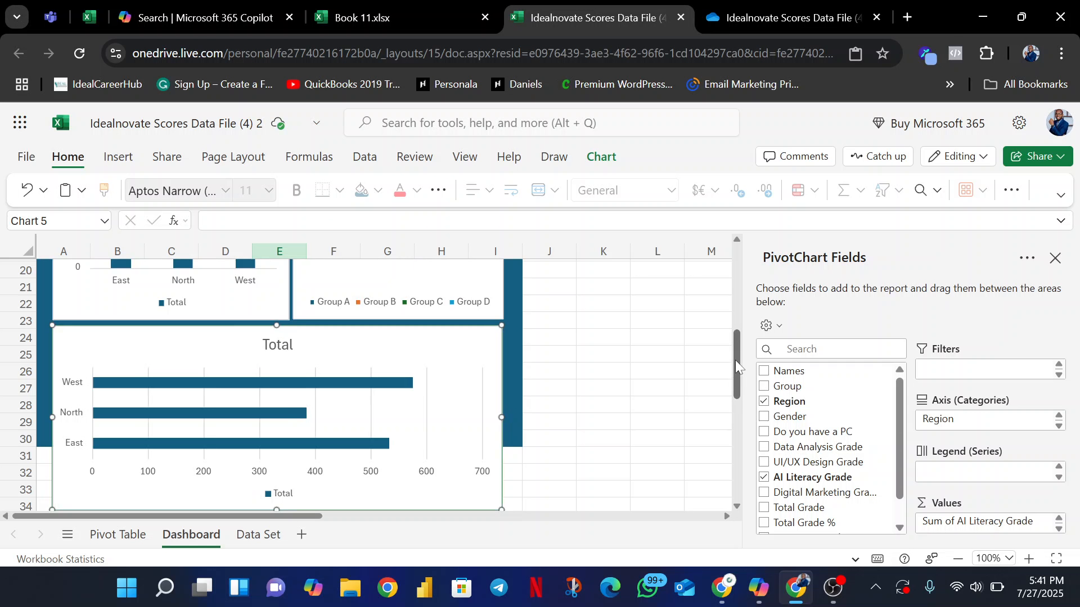
scroll(737, 365, "down", 1)
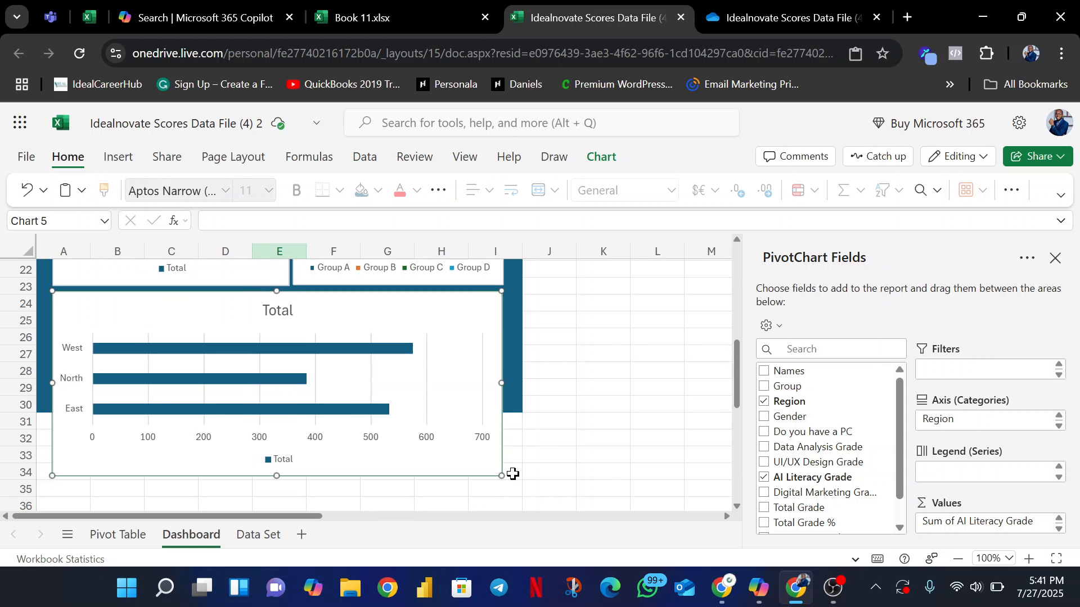
left_click_drag(498, 473, 498, 403)
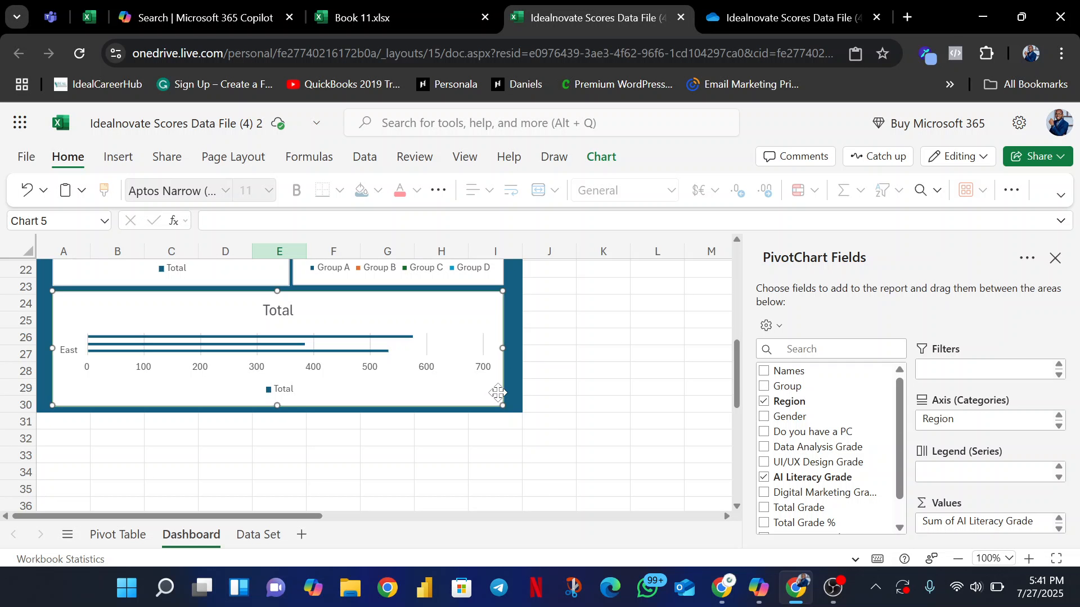
Step: Extend the dark blue background fill to A31:I35 and stretch the AI Literacy bar chart down to row 35
left_click(514, 369)
left_click_drag(514, 369, 522, 461)
left_click(195, 453)
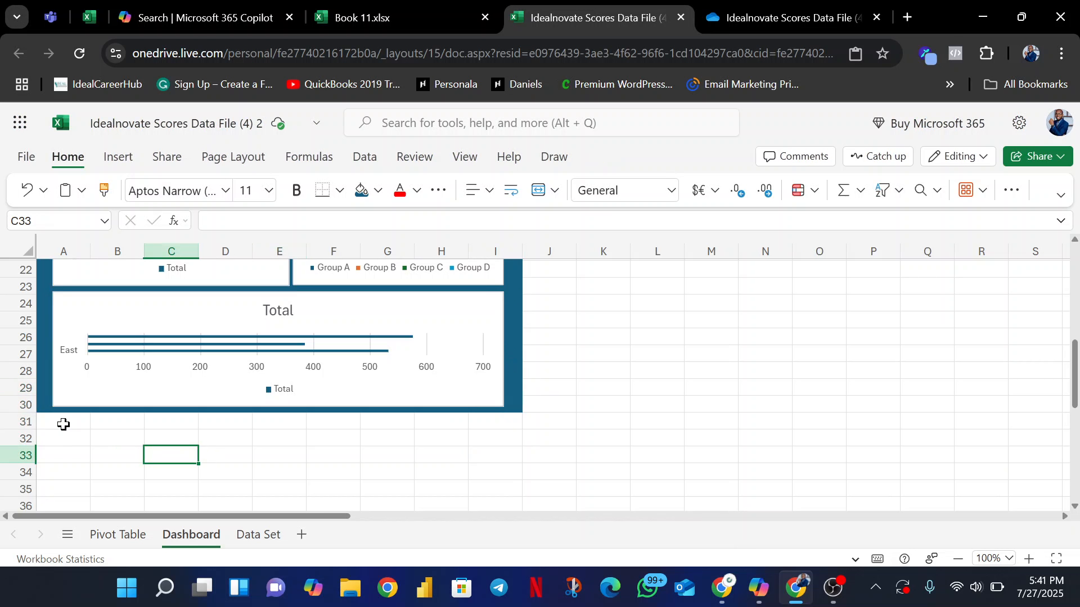
left_click_drag(63, 422, 383, 463)
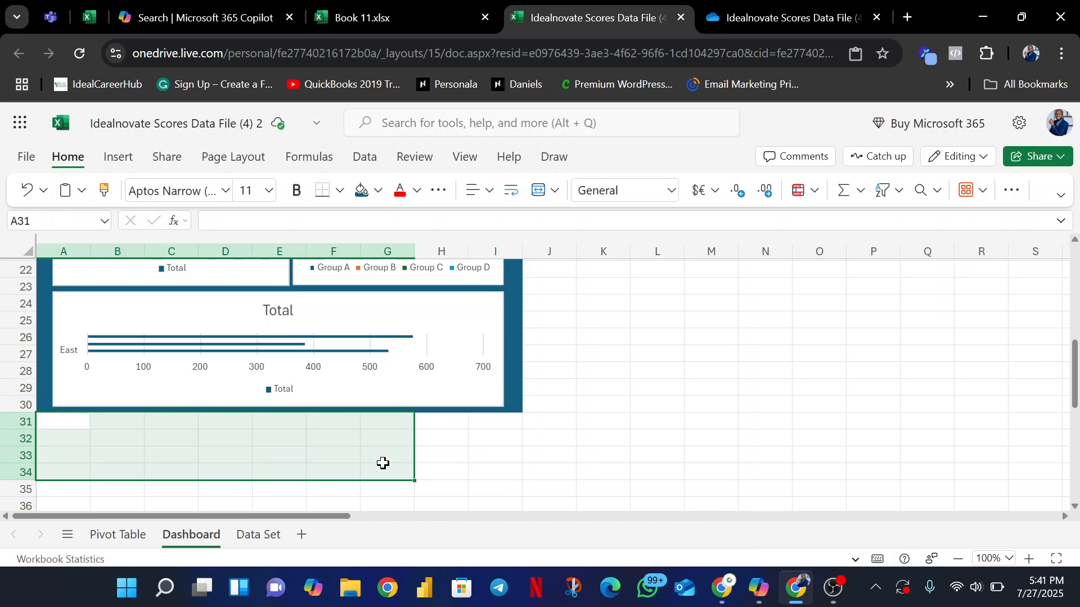
left_click(337, 465)
left_click_drag(37, 422, 493, 489)
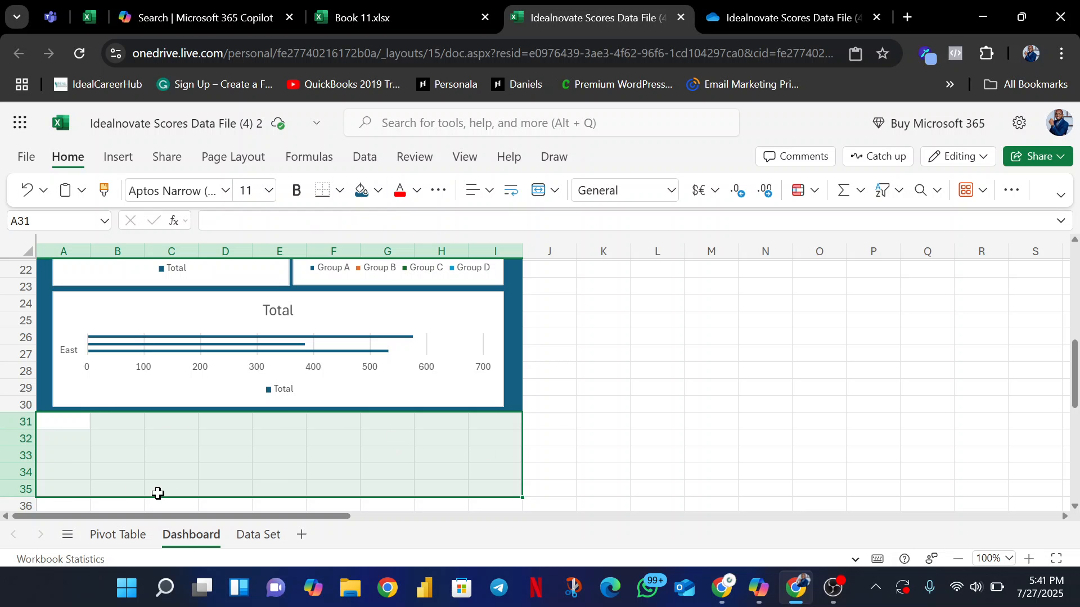
left_click(377, 193)
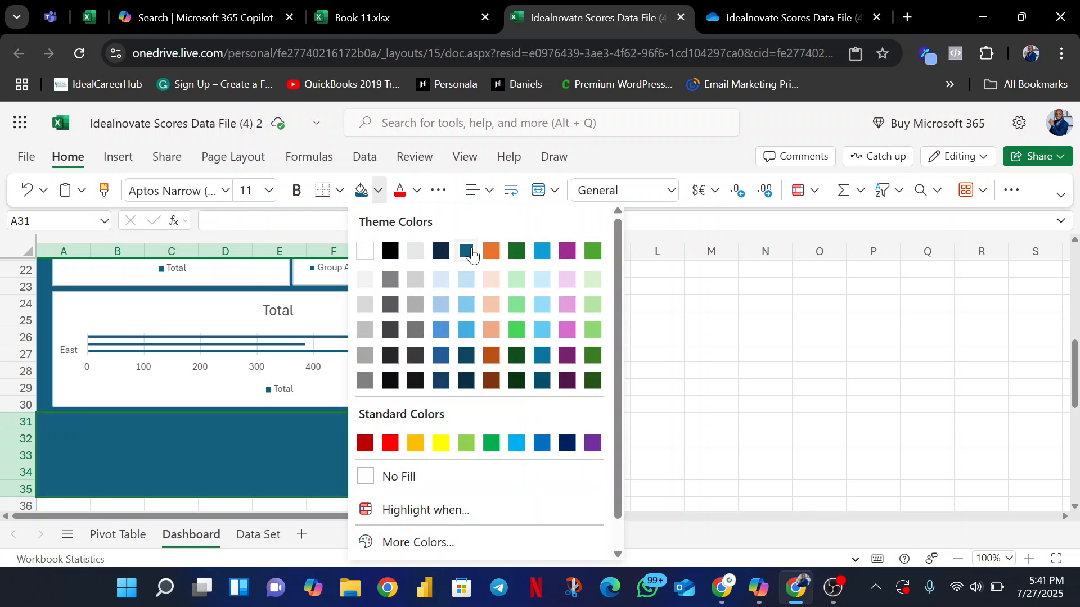
left_click(466, 252)
left_click(378, 399)
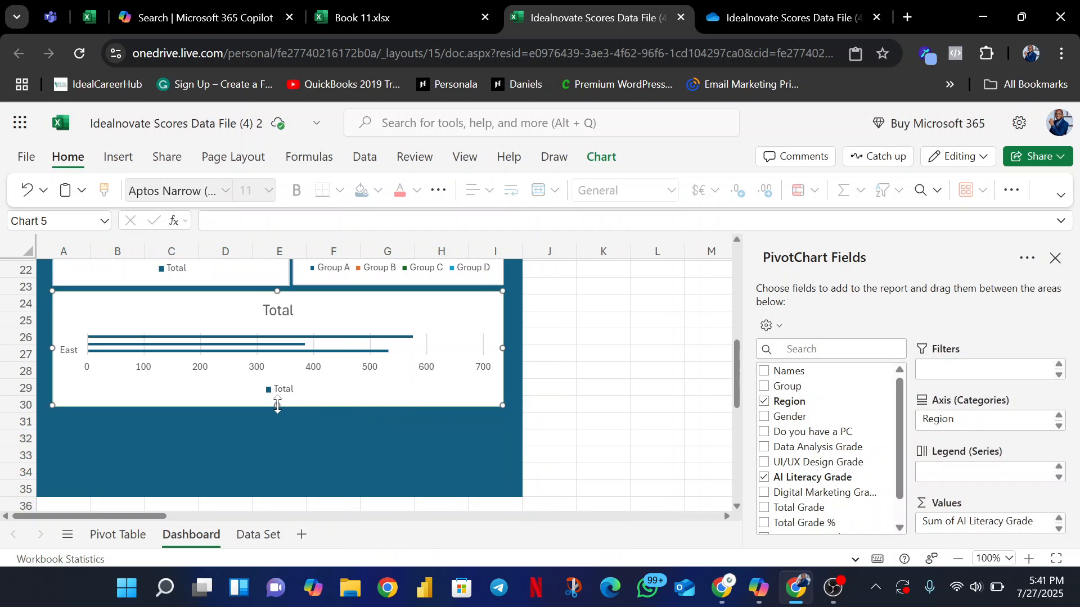
left_click_drag(278, 405, 282, 483)
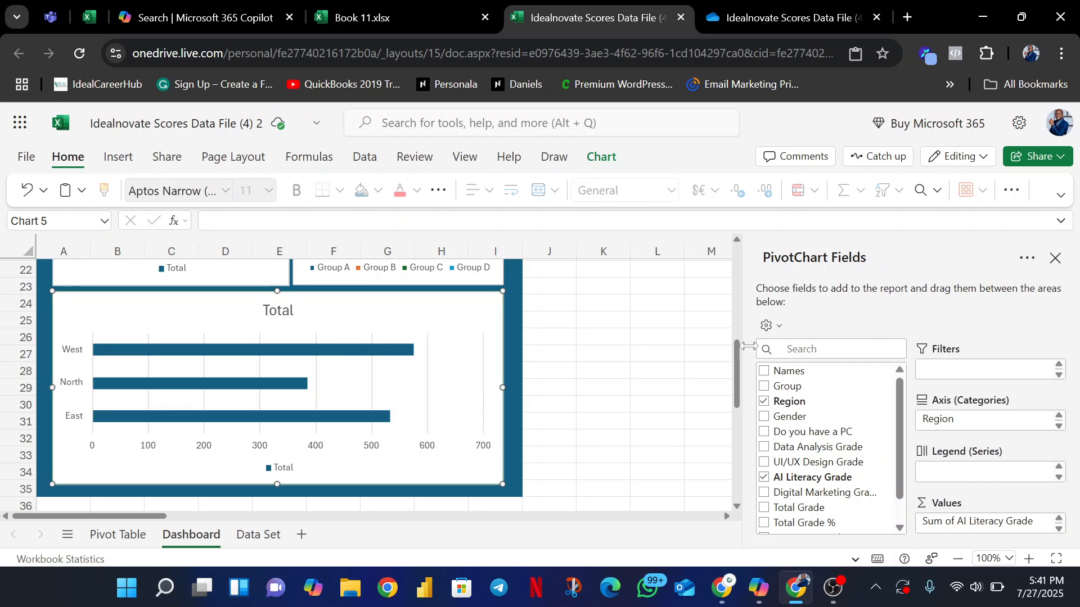
Step: Change the gender chart's title to "Gender Ranking" and center it above the bars
left_click_drag(730, 359, 733, 250)
left_click_drag(1077, 363, 1078, 293)
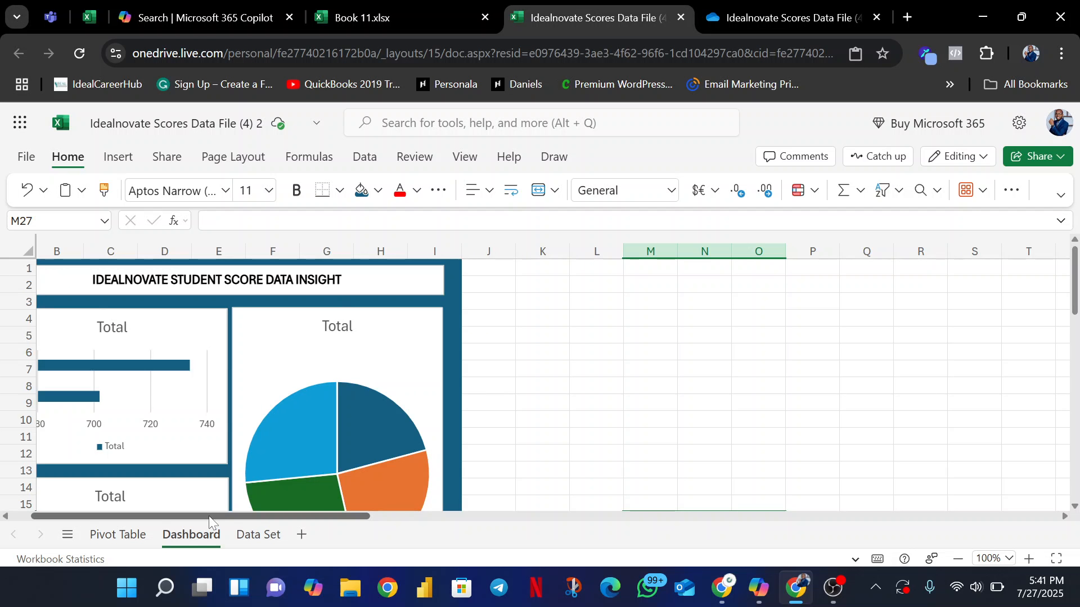
left_click_drag(207, 516, 170, 515)
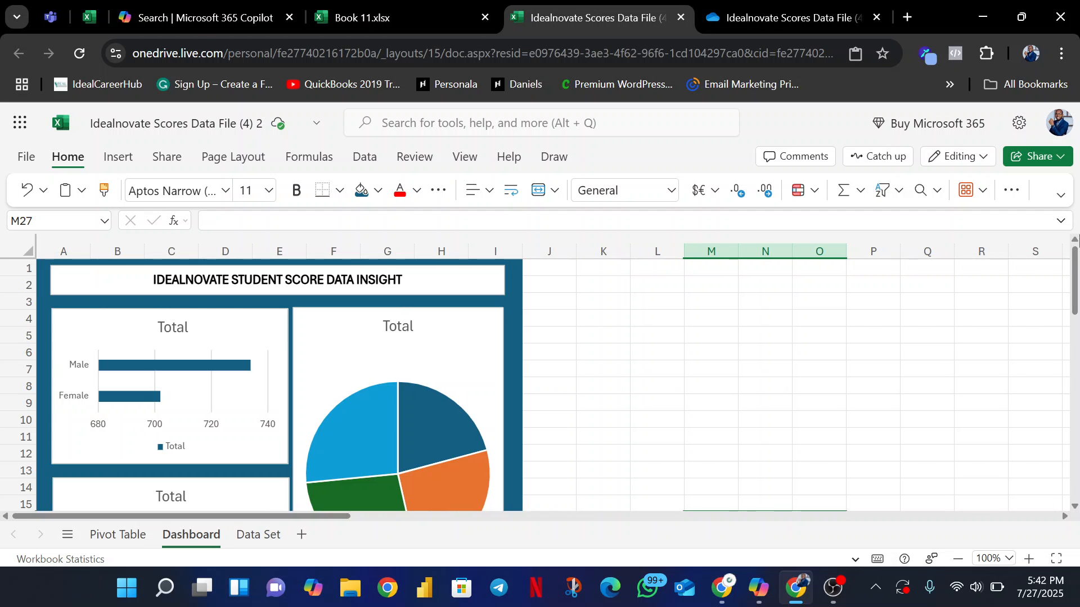
left_click_drag(1074, 239, 1070, 264)
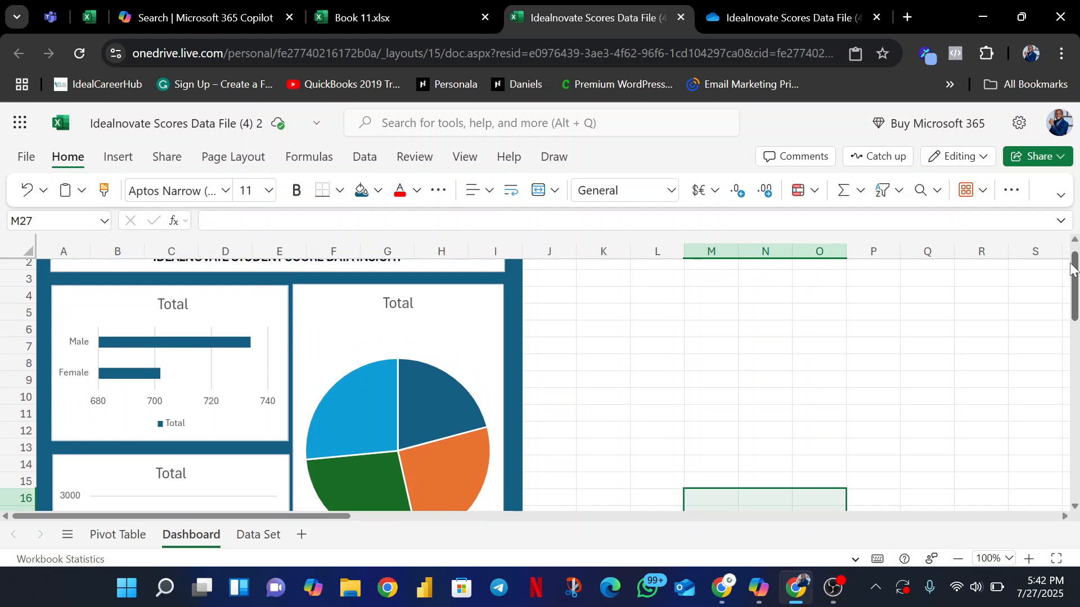
left_click(178, 309)
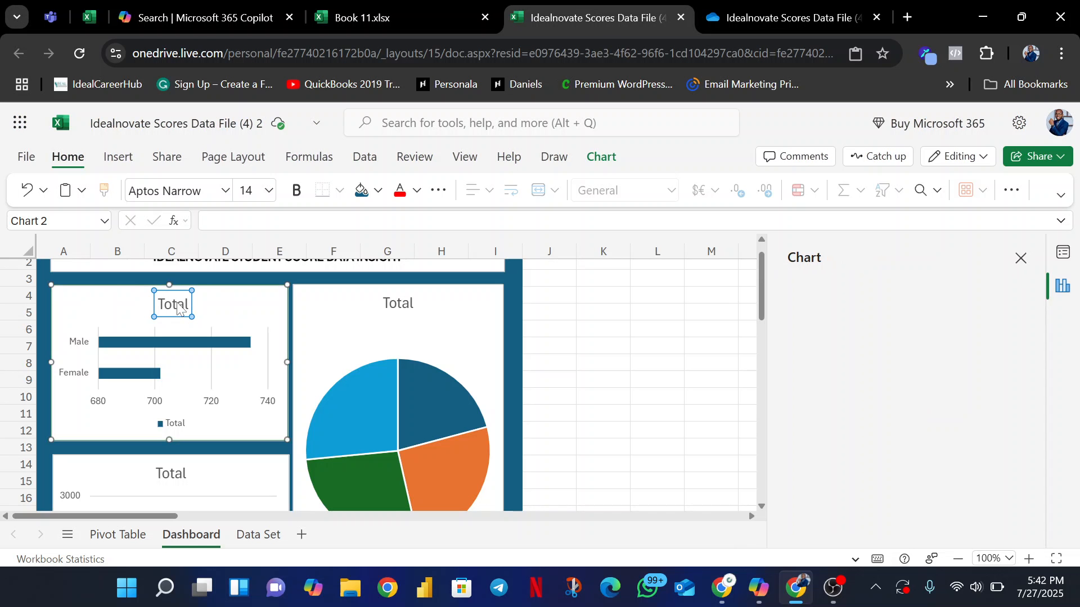
left_click(1071, 251)
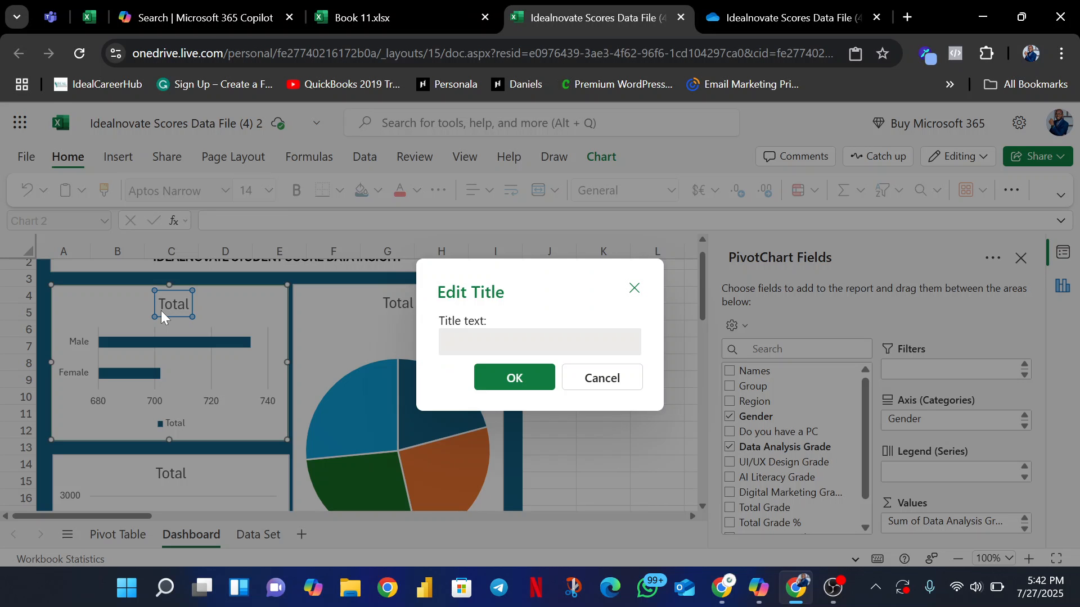
double_click(162, 311)
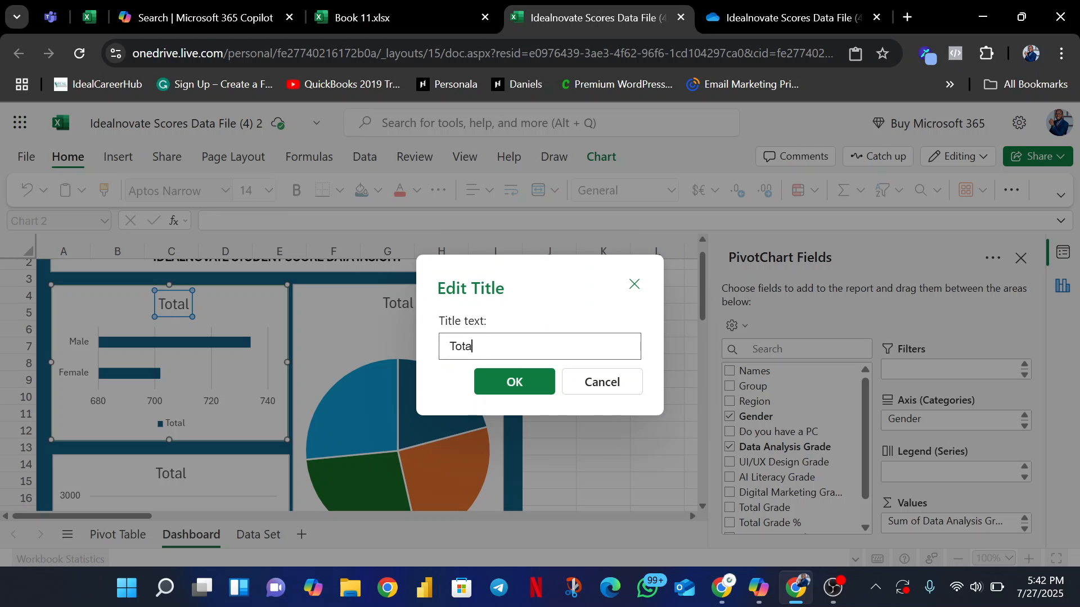
key("BackSpace")
key("BackSpace")
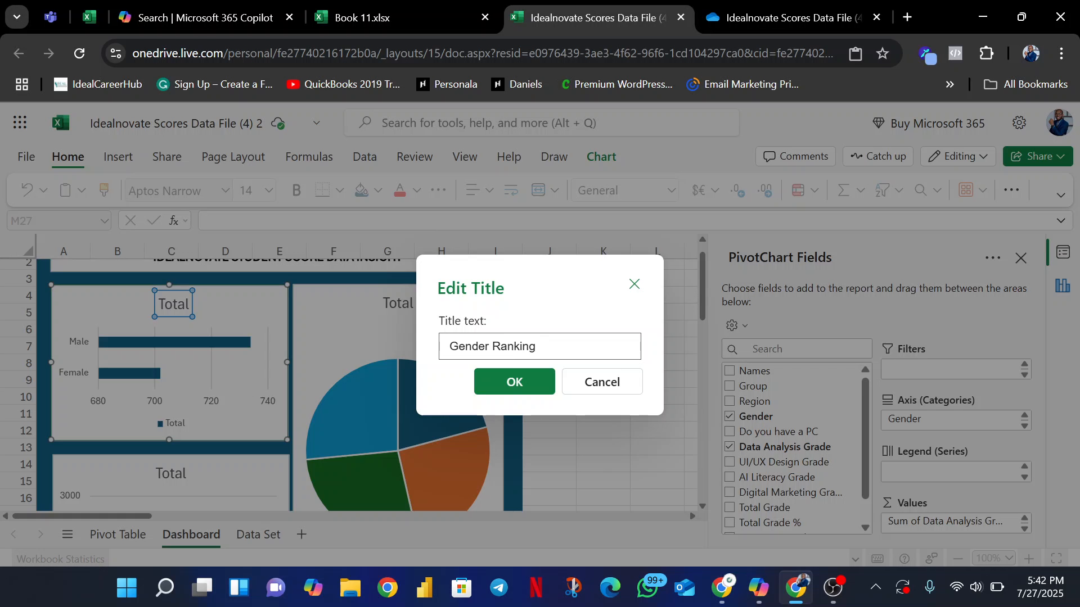
left_click(513, 383)
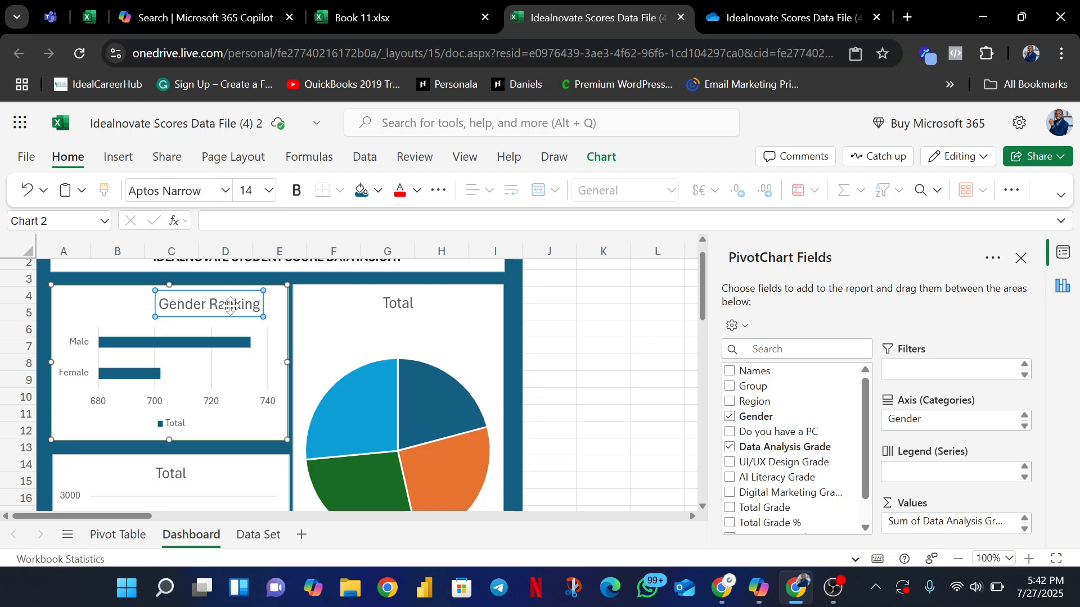
left_click_drag(222, 304, 181, 302)
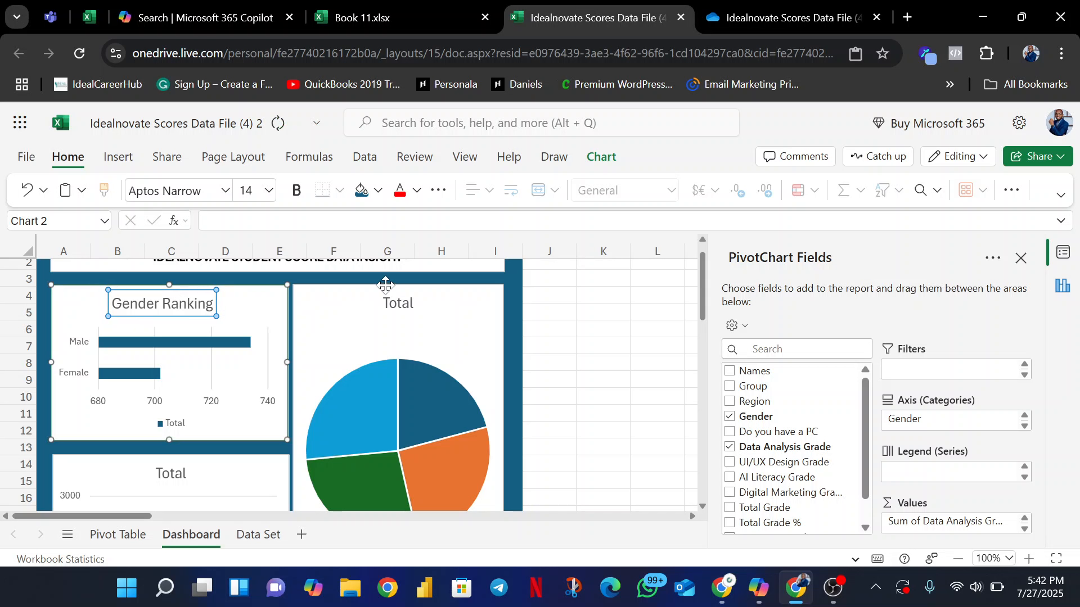
Step: Change the pie chart's title to "Group Percentage" and center it above the pie
left_click(410, 302)
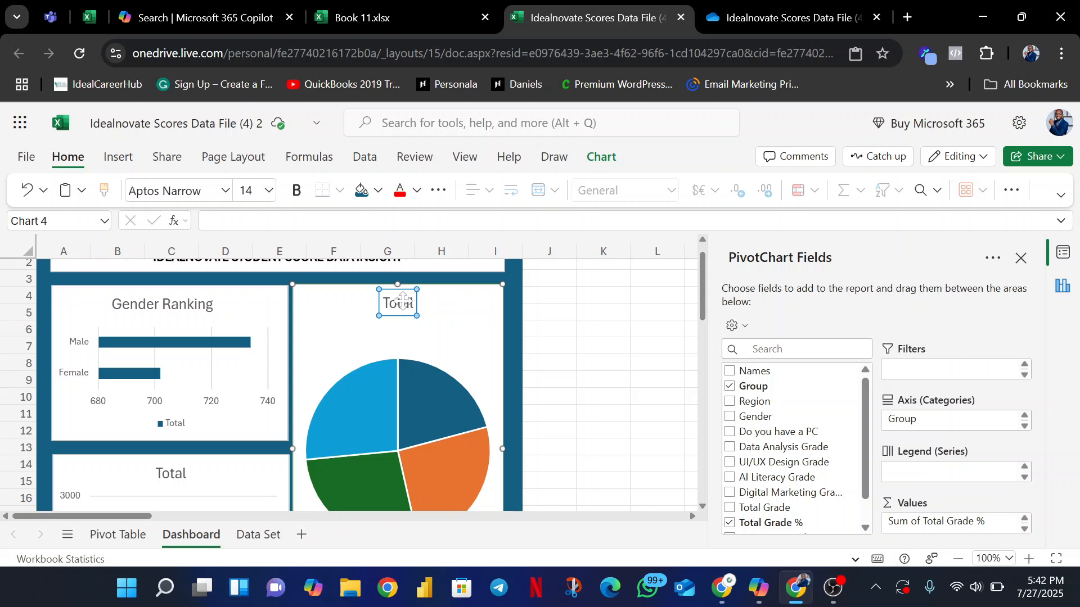
double_click(402, 301)
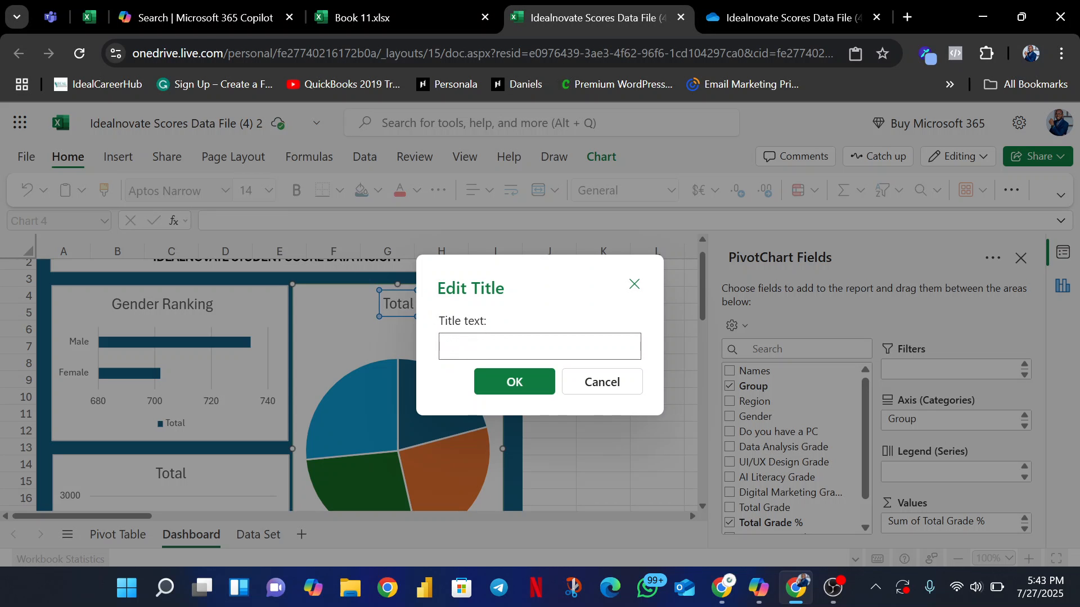
type("Gro")
type("up Percem")
left_click(533, 388)
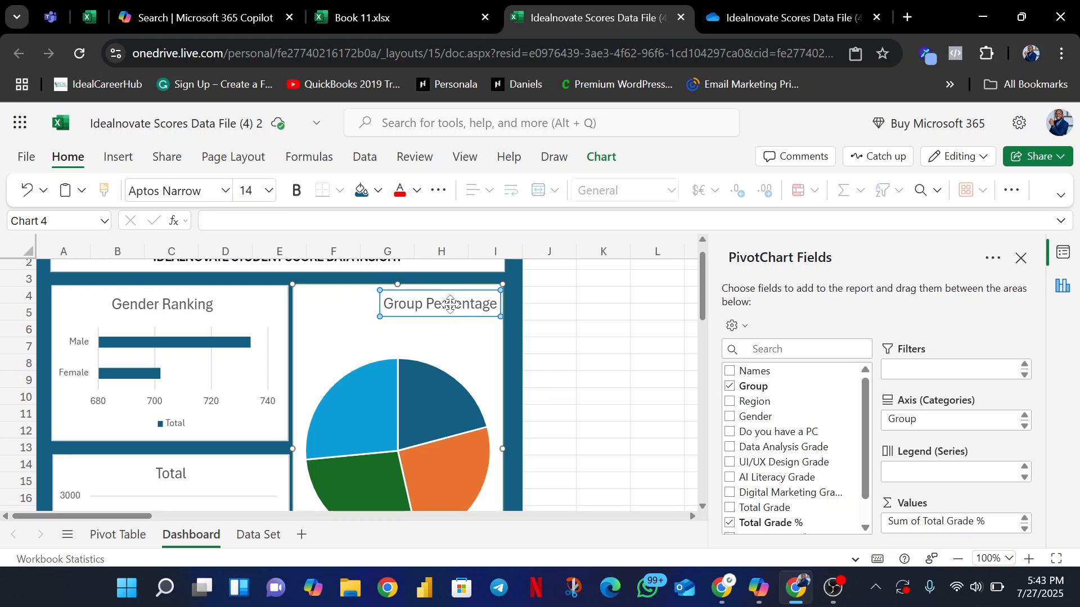
left_click_drag(448, 314, 408, 305)
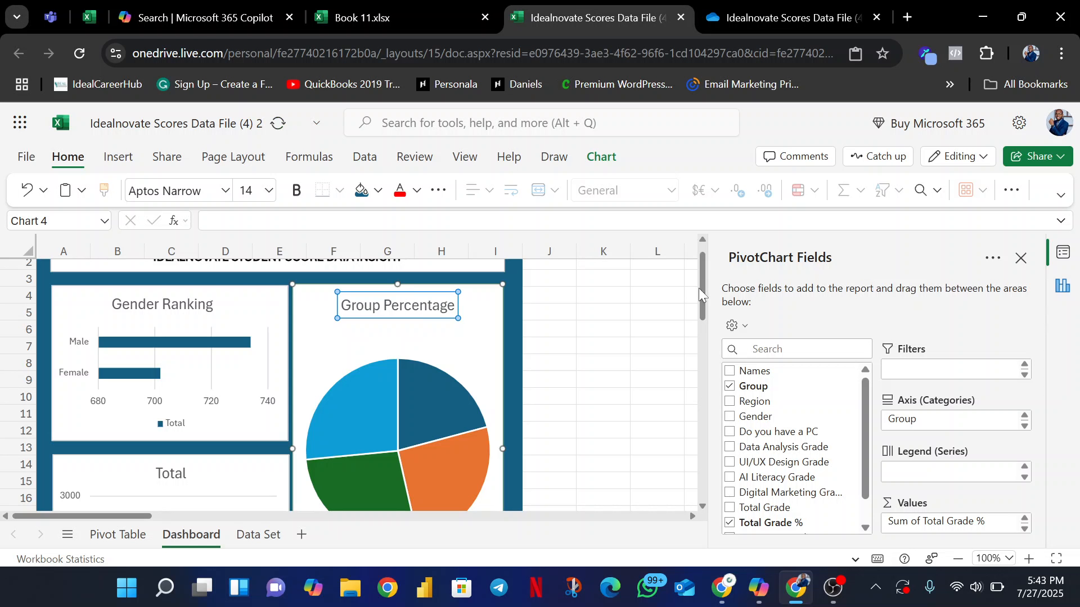
left_click_drag(703, 288, 706, 370)
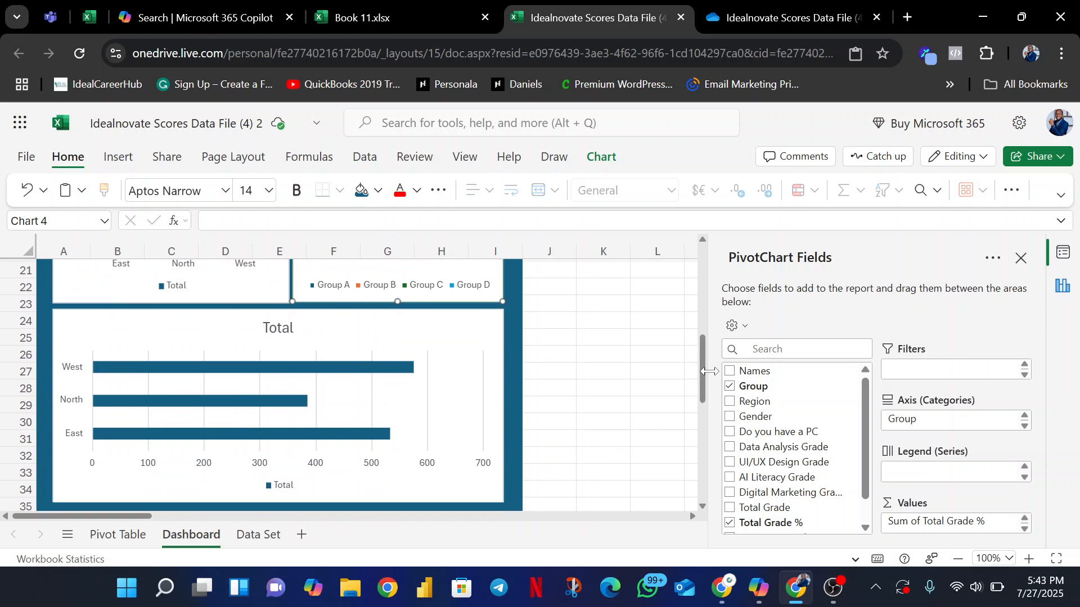
double_click(275, 336)
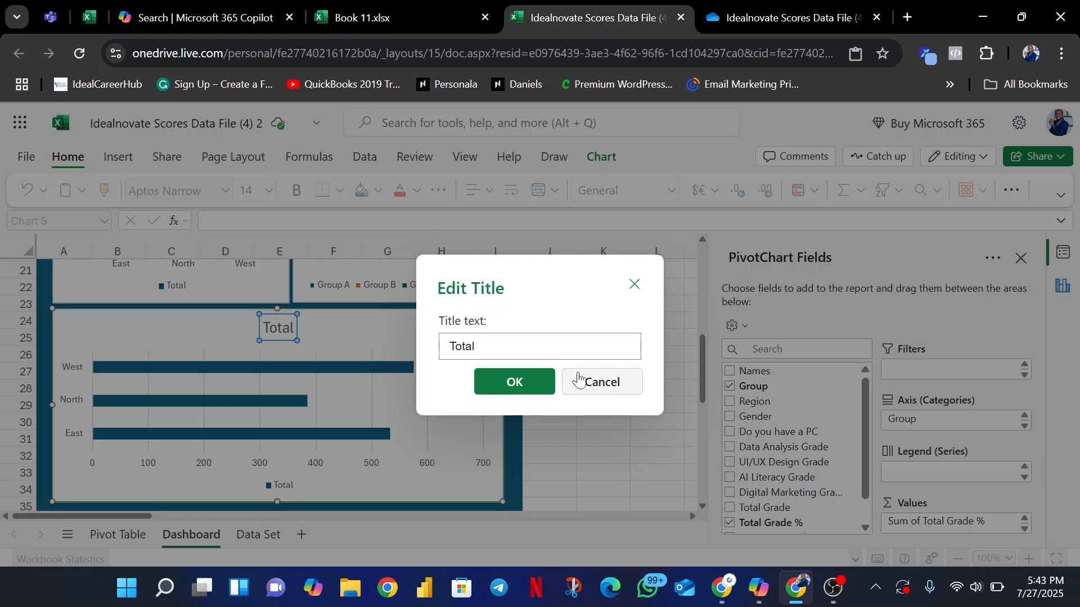
left_click(578, 378)
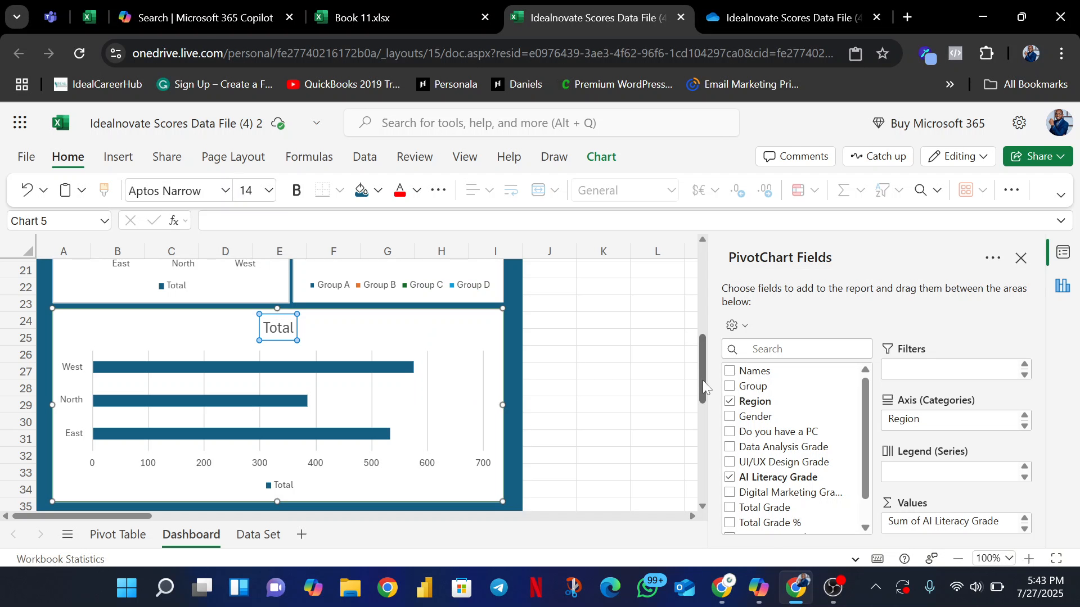
Step: Change the Total Grade by region column chart's title to "Region Performance" and center it above the columns
scroll(703, 387, "up", 3)
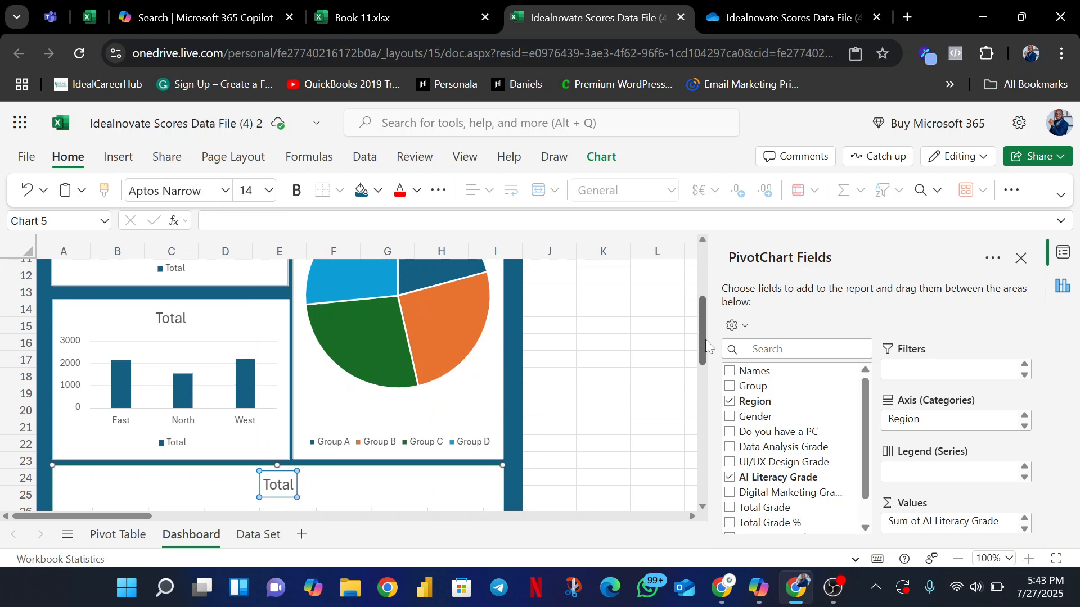
double_click(175, 325)
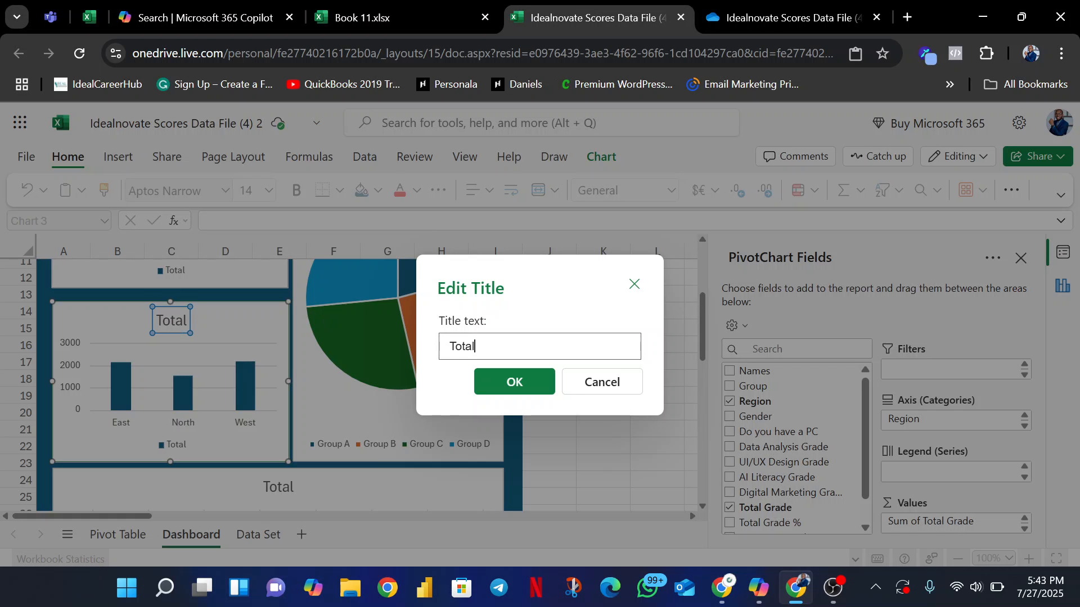
key("BackSpace")
key("BackSpace")
key("BackSpace")
key("BackSpace")
key("BackSpace")
type("Region Performance")
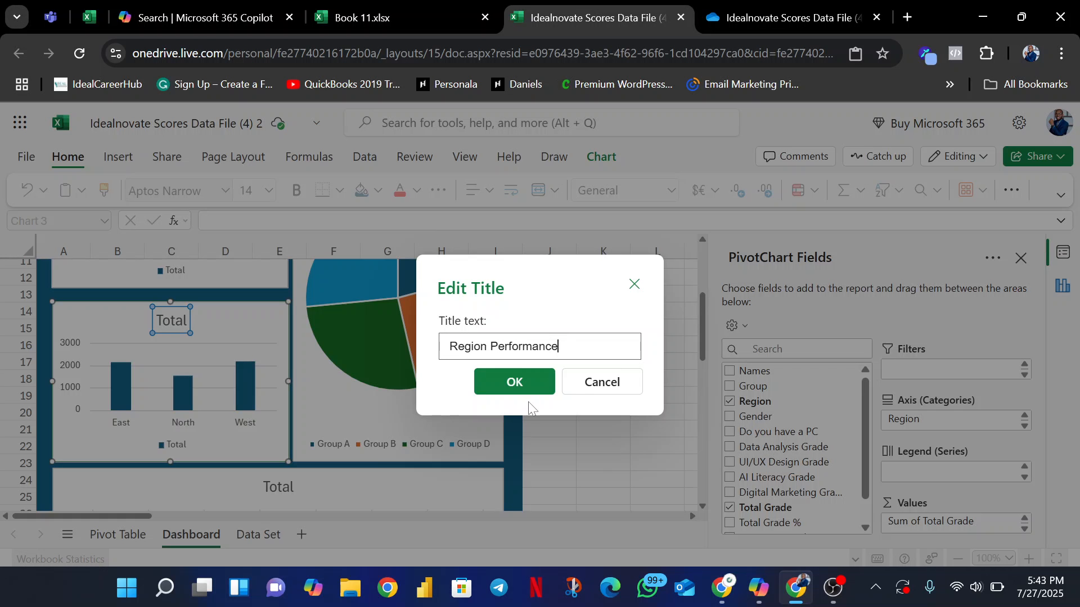
left_click(513, 385)
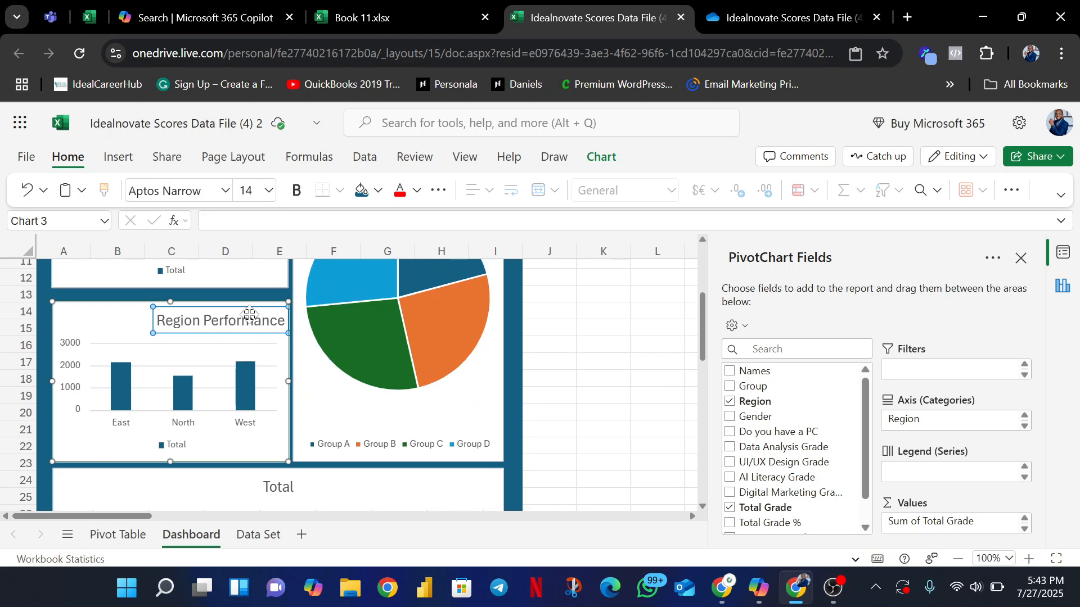
left_click_drag(247, 313, 192, 314)
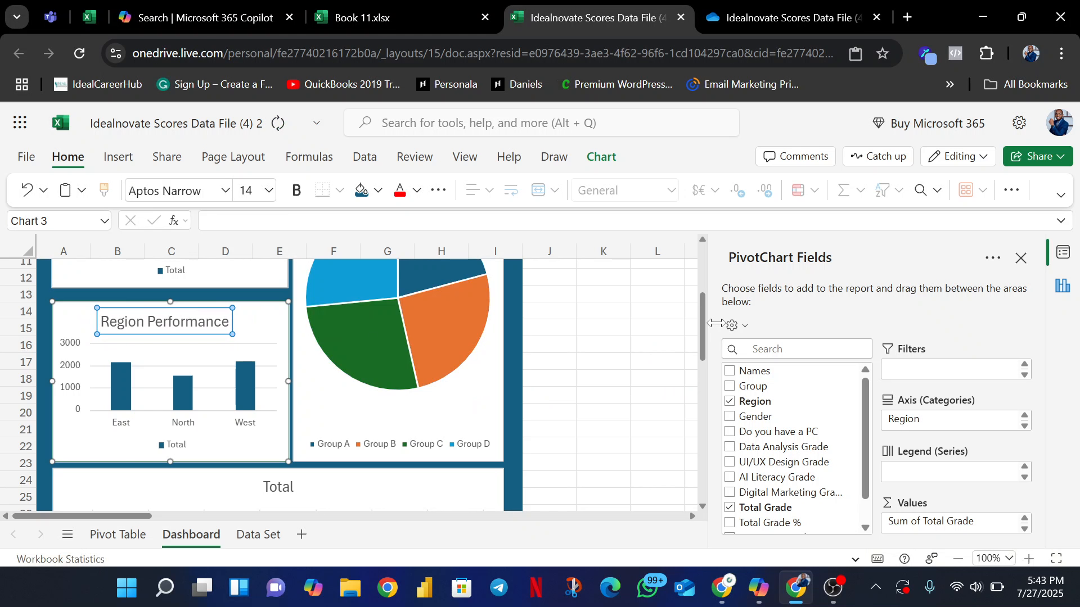
Step: Change the AI Literacy bar chart's title to "Region Ranking" and close the PivotChart field list
left_click_drag(705, 333, 701, 374)
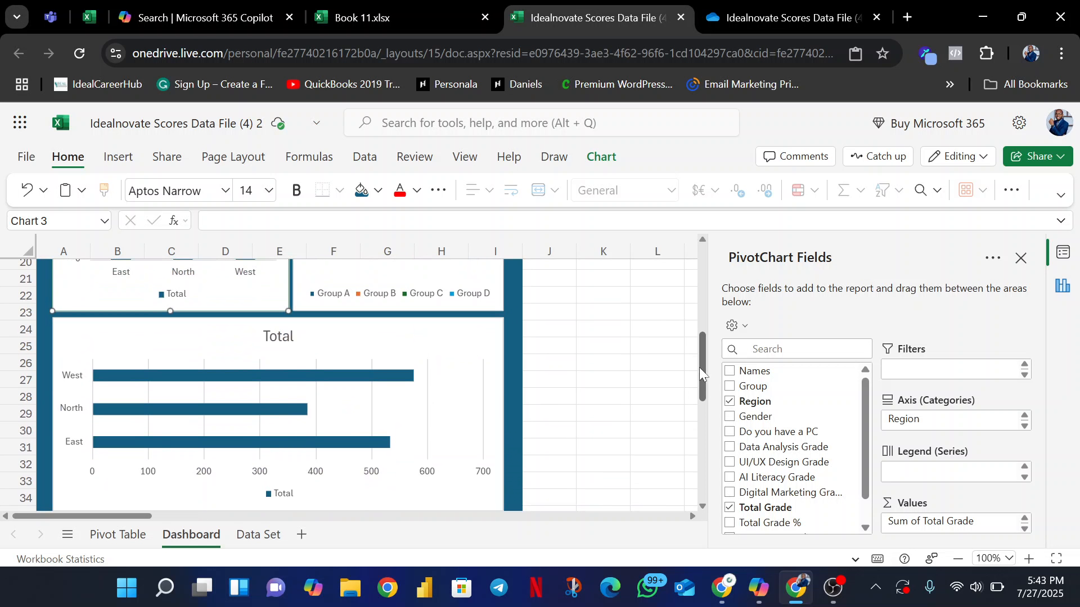
left_click(275, 338)
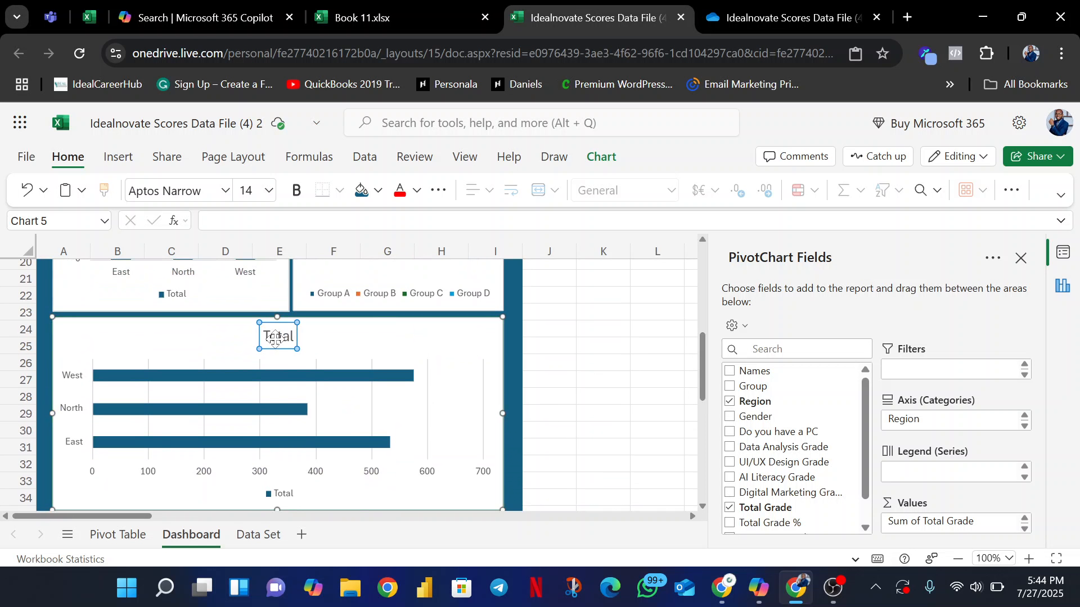
double_click(275, 337)
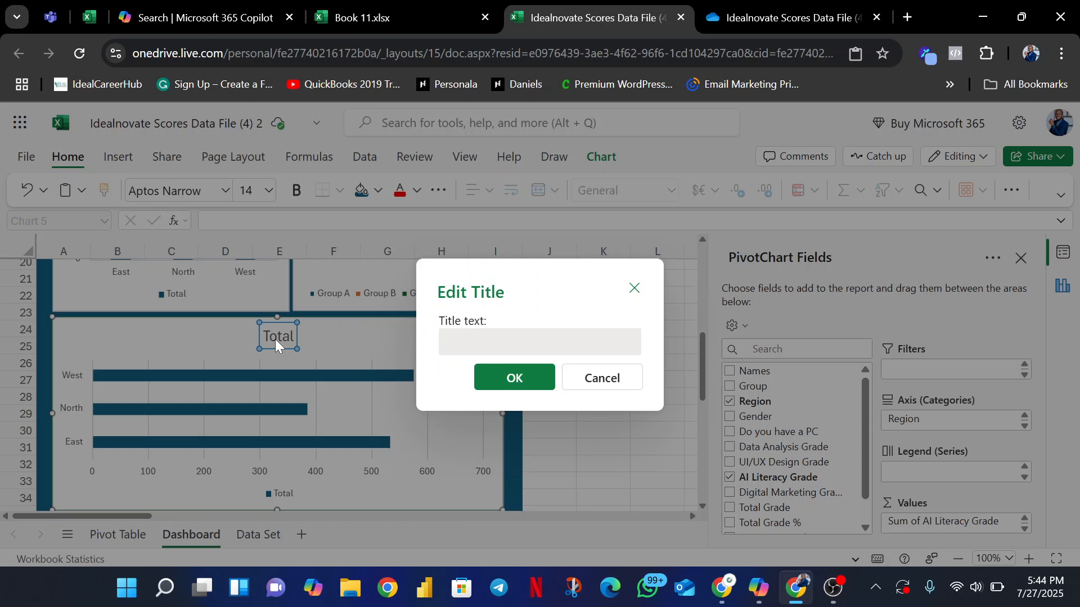
left_click_drag(479, 347, 421, 351)
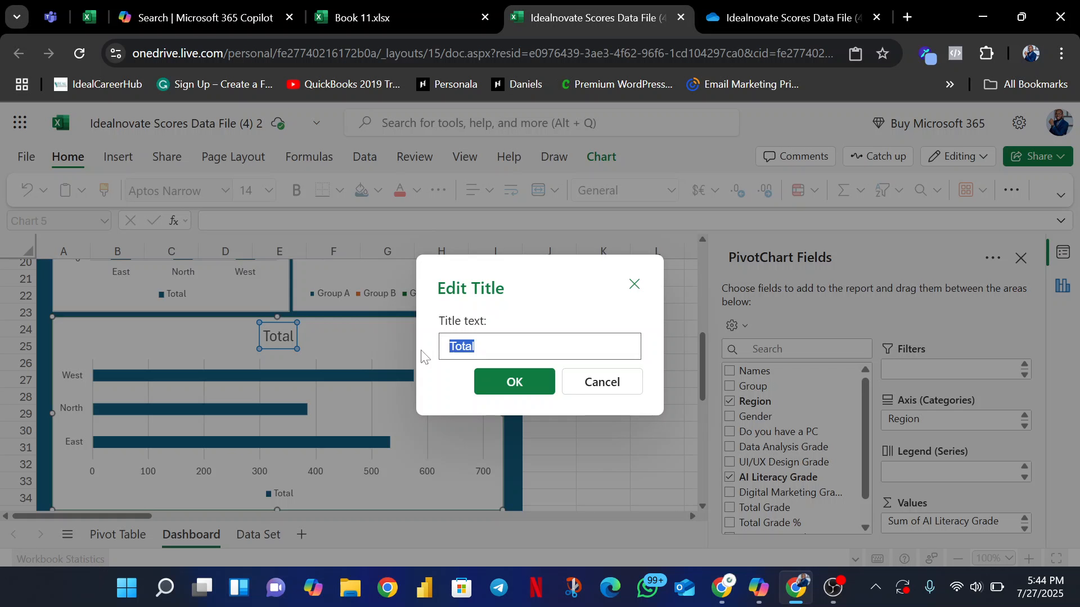
key("BackSpace")
type("Re")
key("BackSpace")
key("BackSpace")
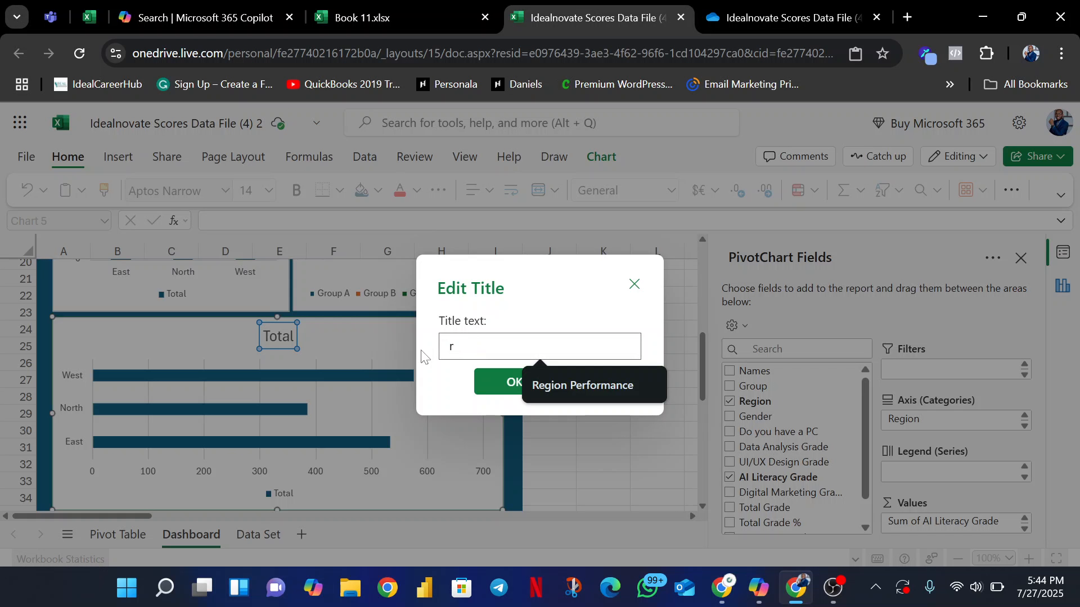
type("Region Ranking")
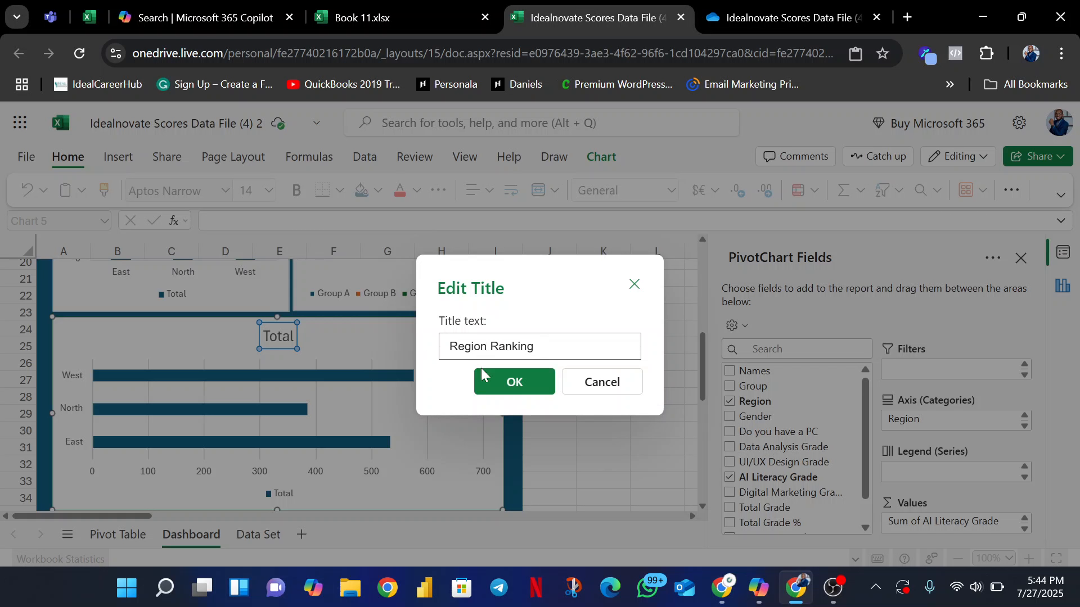
left_click(505, 387)
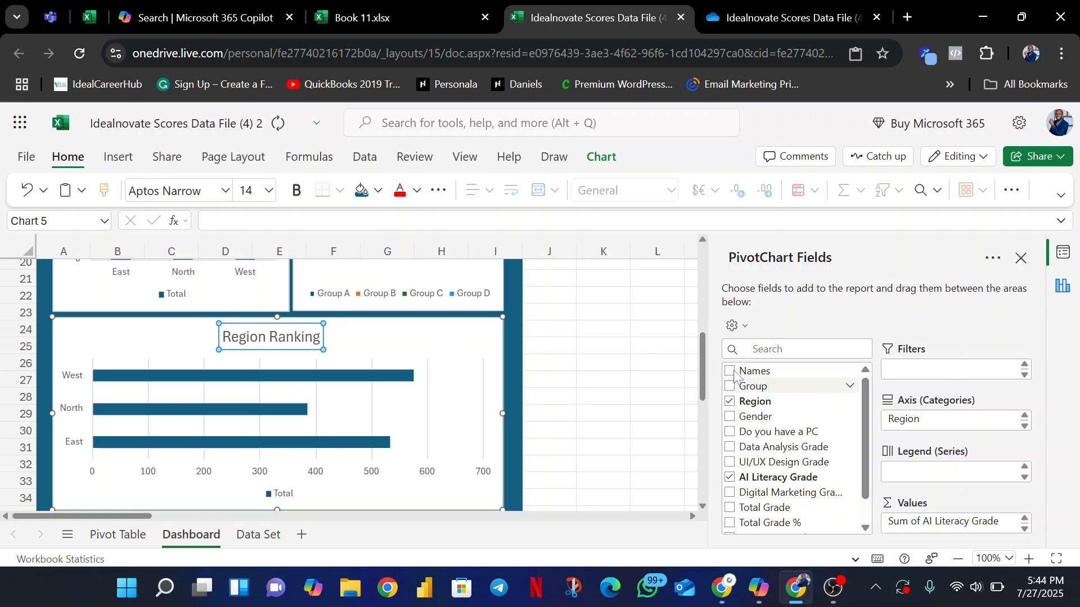
left_click(1022, 258)
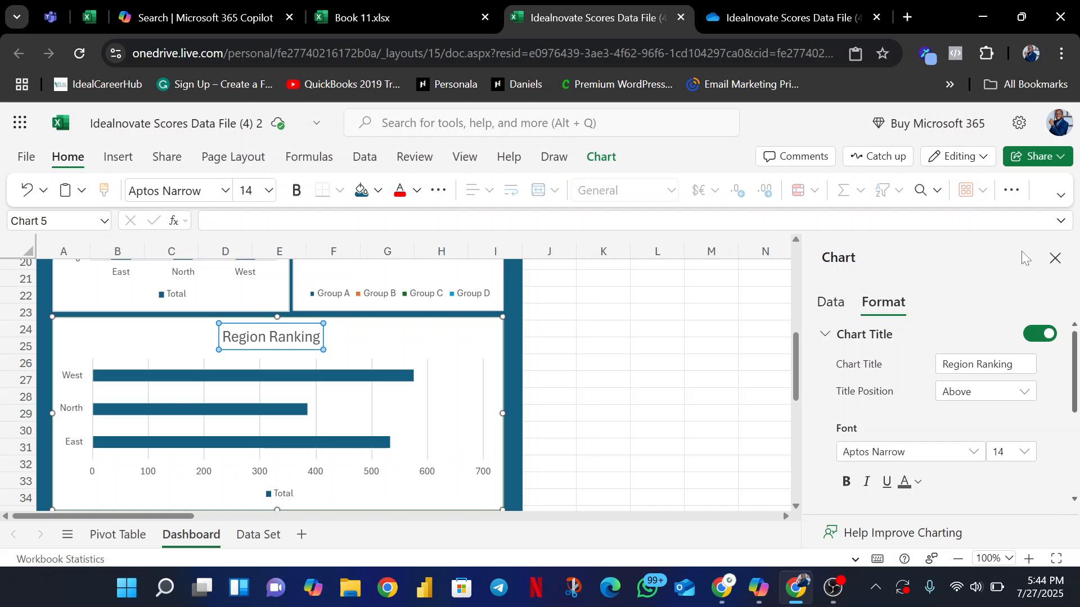
Step: Select the dashboard range A1:I35 and open the PDF export page for it
left_click_drag(796, 353, 794, 273)
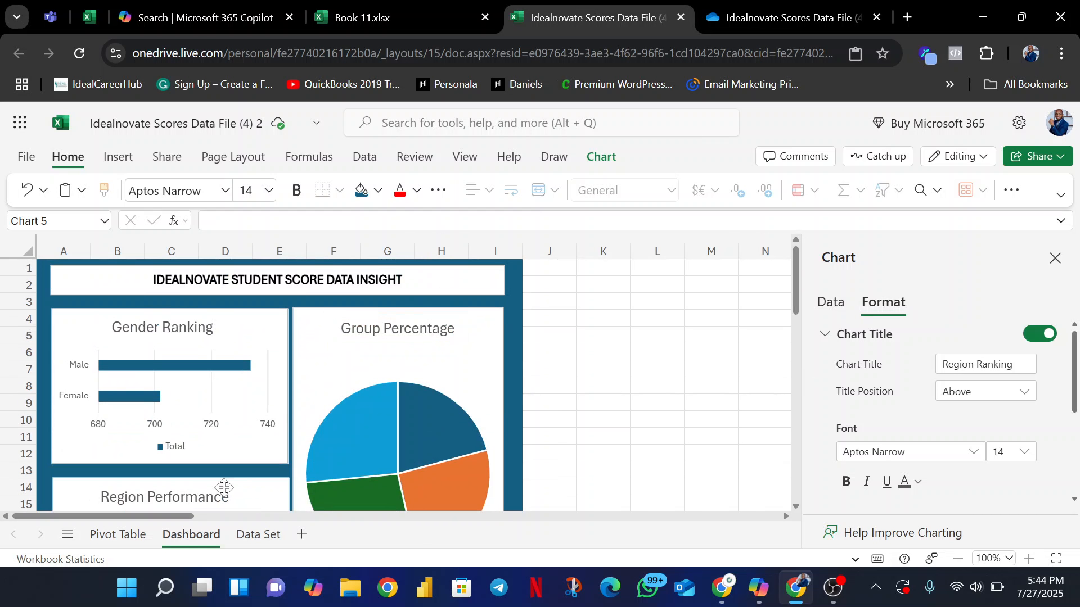
left_click(43, 265)
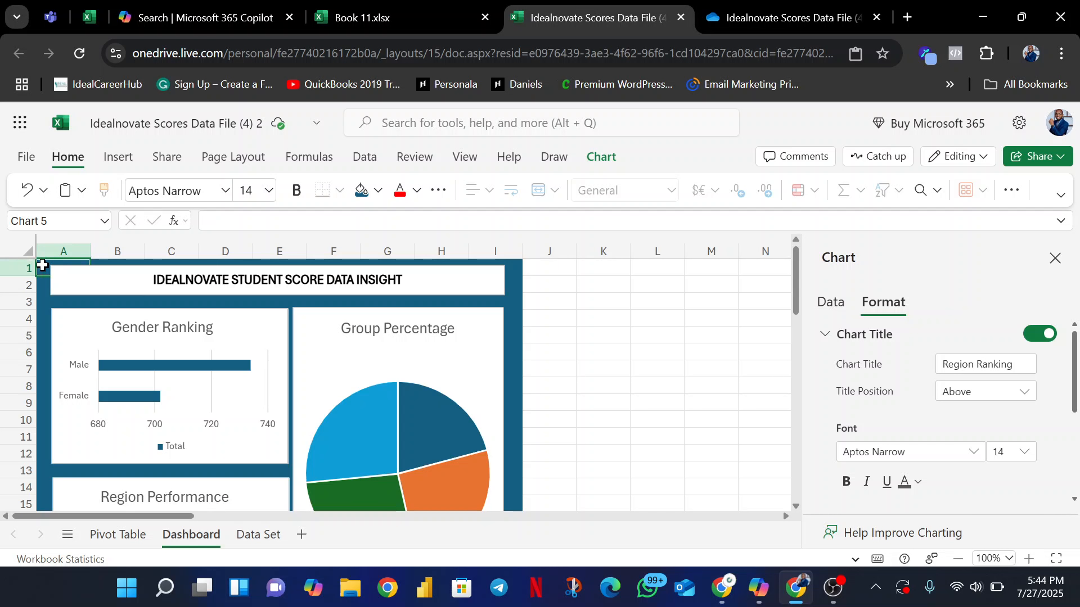
left_click_drag(42, 265, 513, 349)
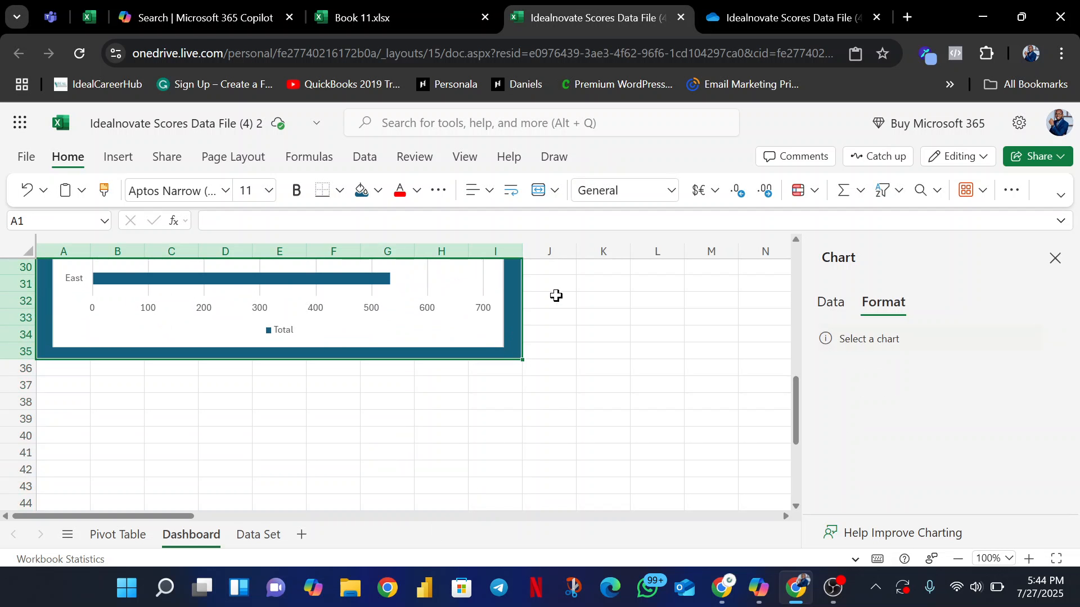
left_click(21, 157)
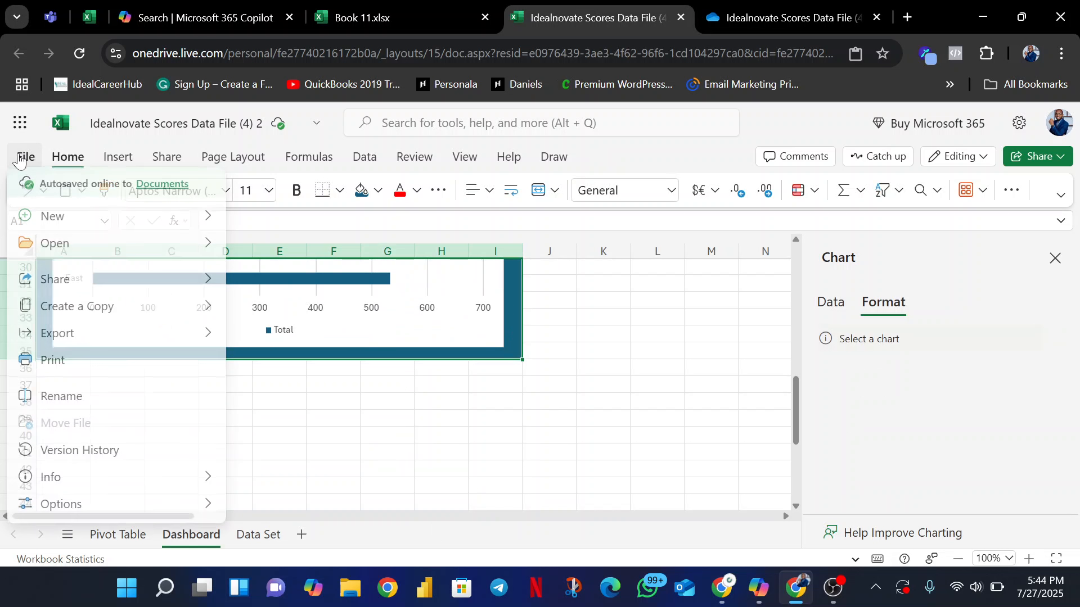
mouse_move(66, 349)
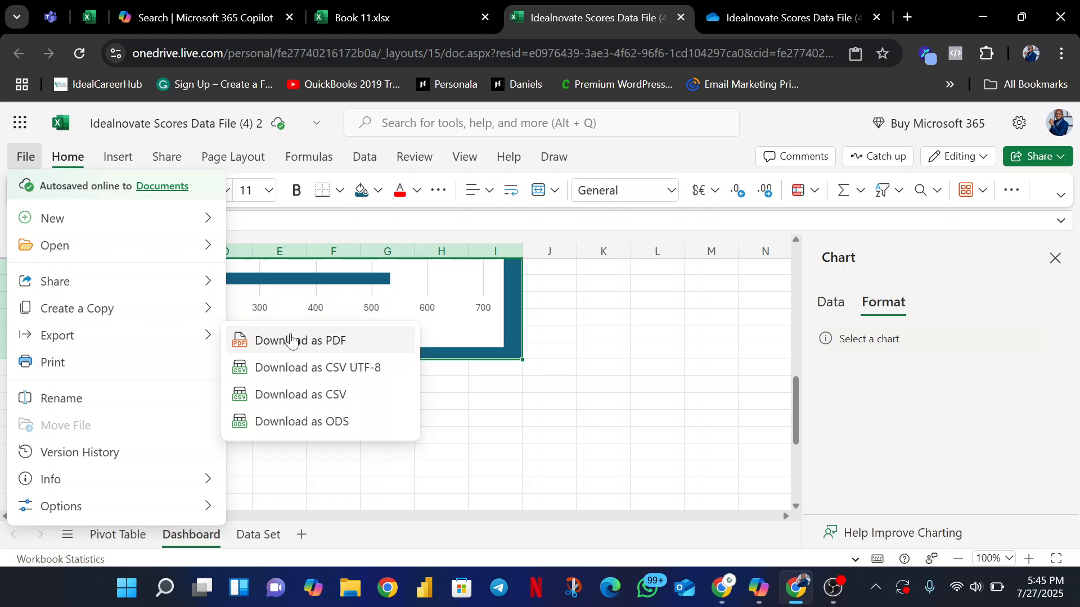
left_click(291, 340)
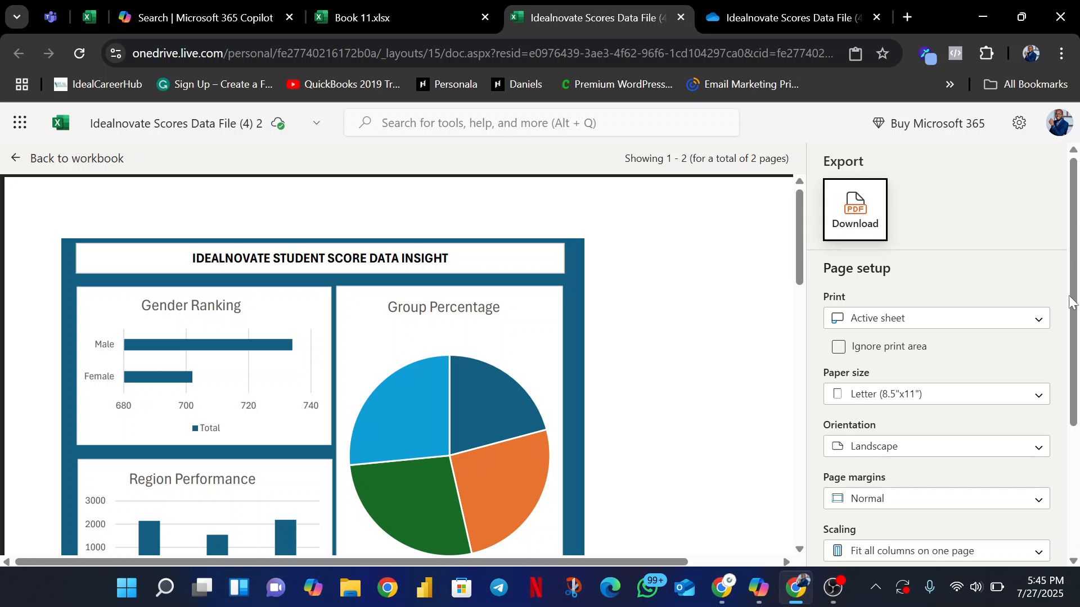
Step: Set the export's paper size to A4 (8.27"x11.69") and its orientation to Portrait
scroll(1076, 301, "down", 1)
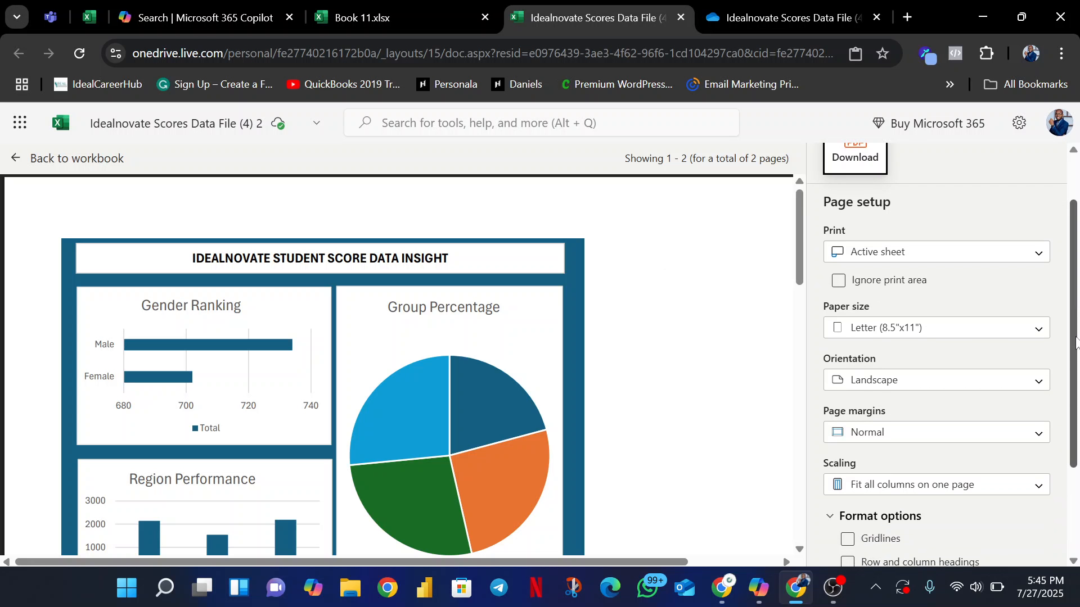
left_click(884, 327)
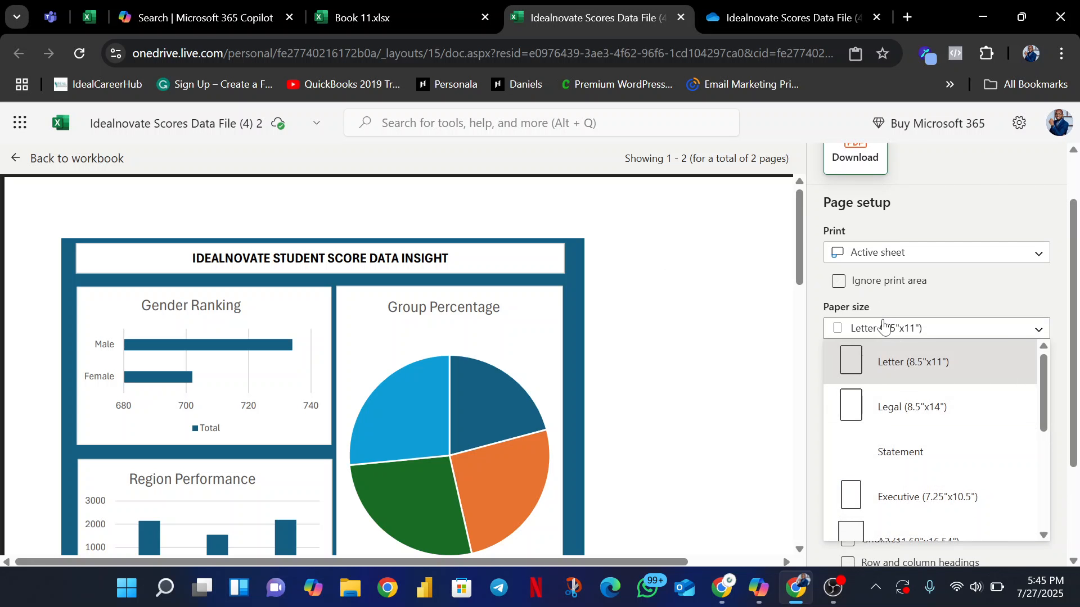
scroll(1047, 404, "down", 3)
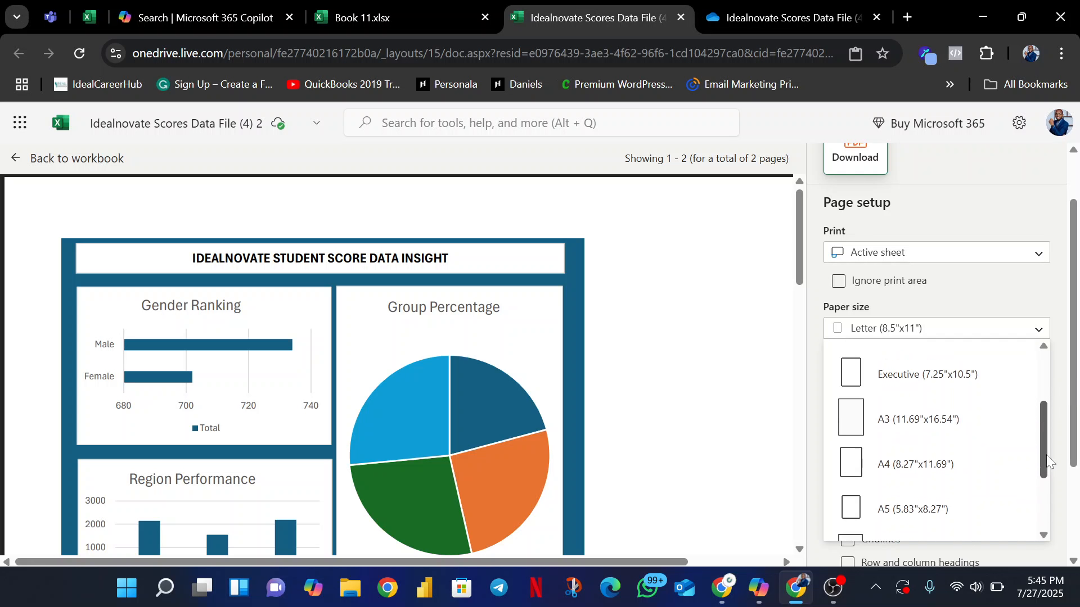
left_click(920, 416)
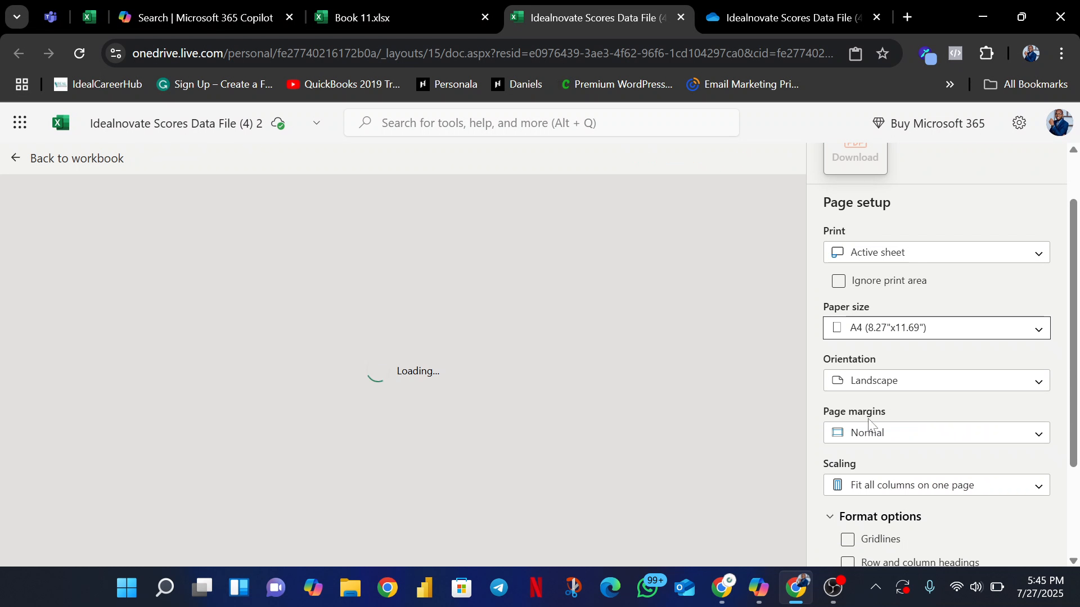
left_click(884, 382)
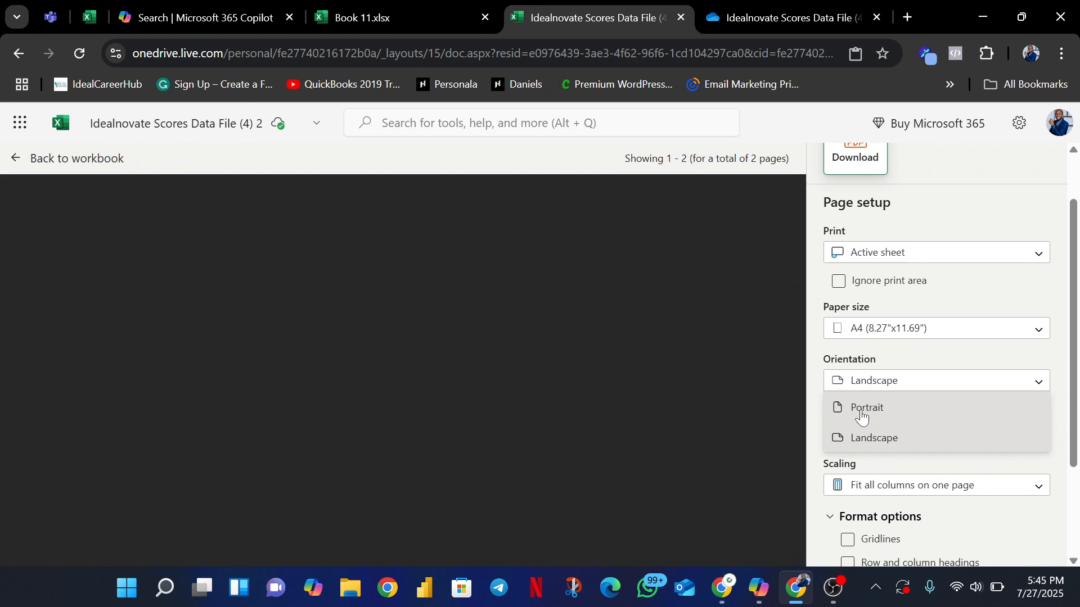
left_click(862, 417)
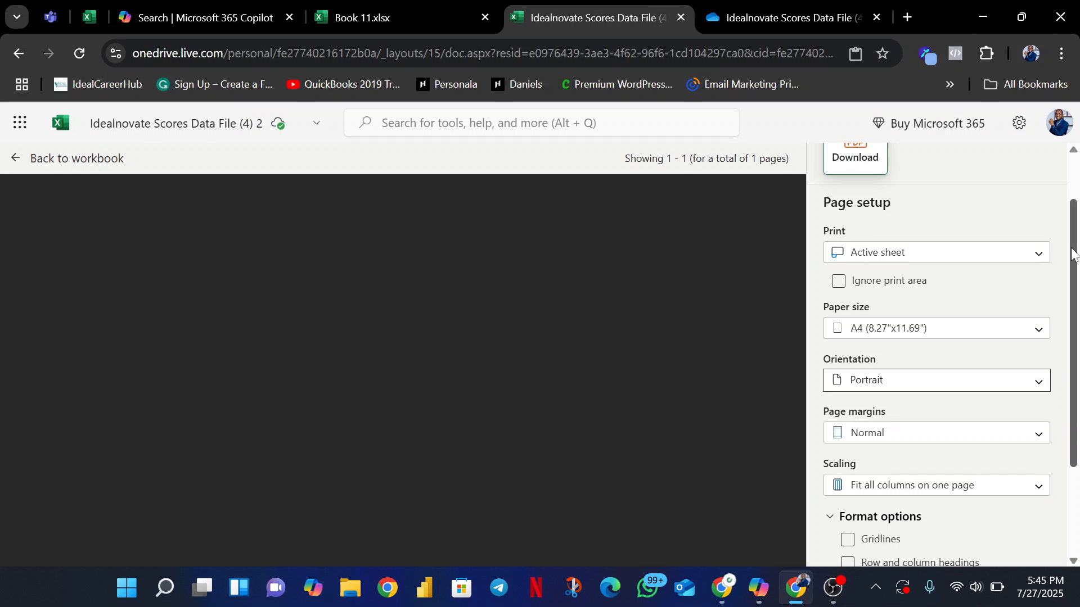
Step: Check the page preview and remaining setup options, and download the dashboard as a PDF
scroll(1073, 255, "down", 3)
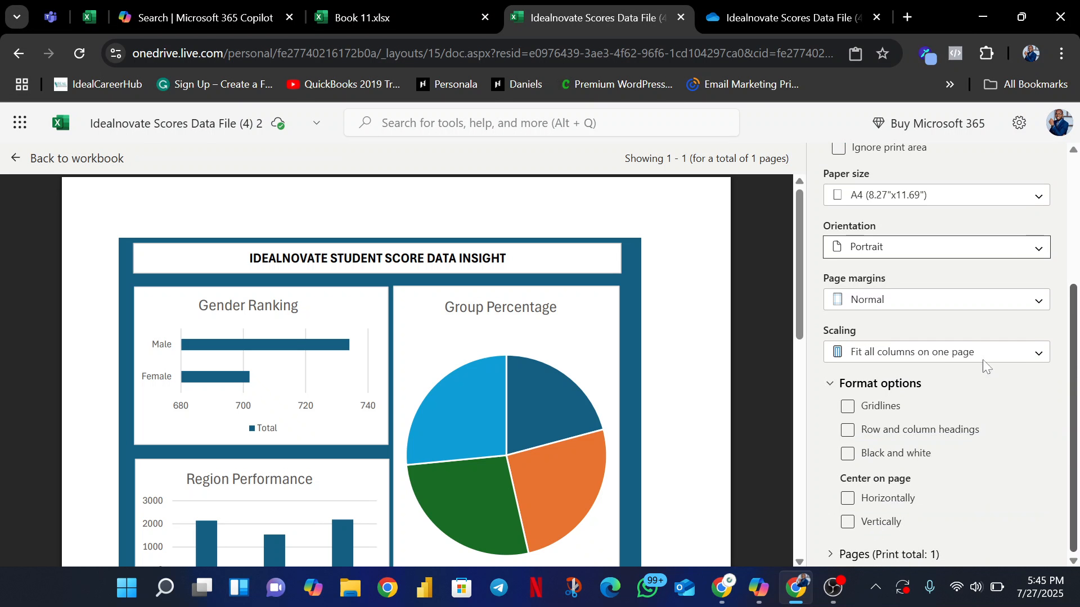
left_click_drag(800, 256, 797, 208)
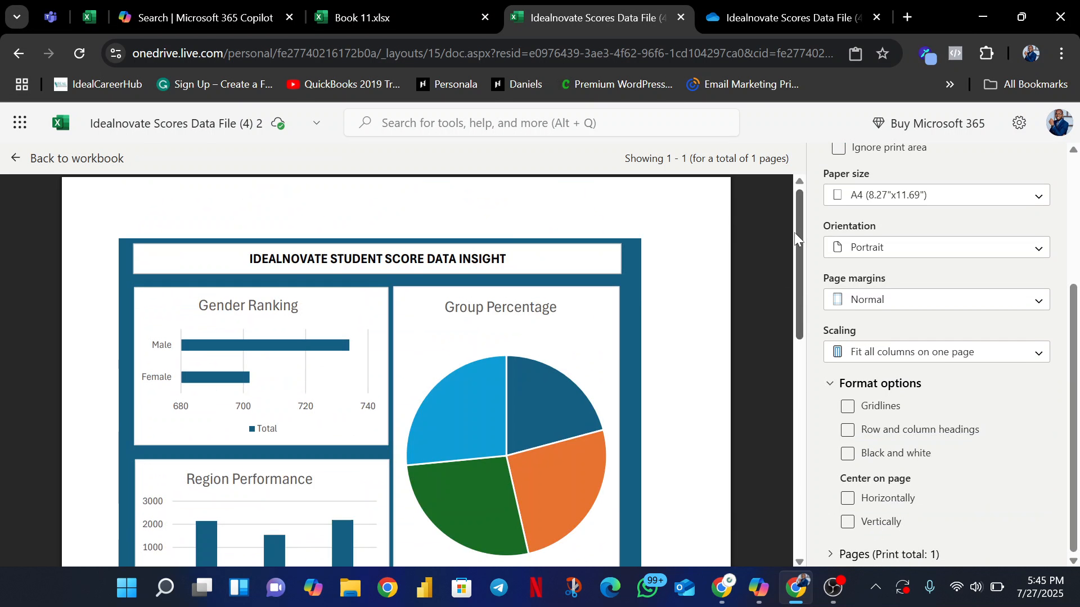
scroll(790, 259, "down", 1)
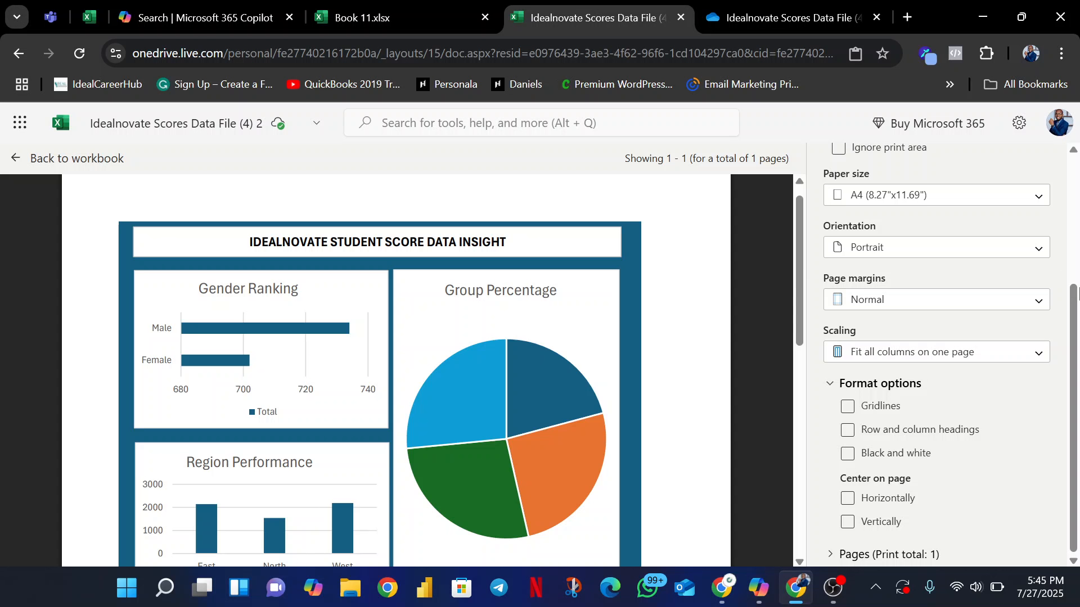
scroll(1077, 293, "up", 4)
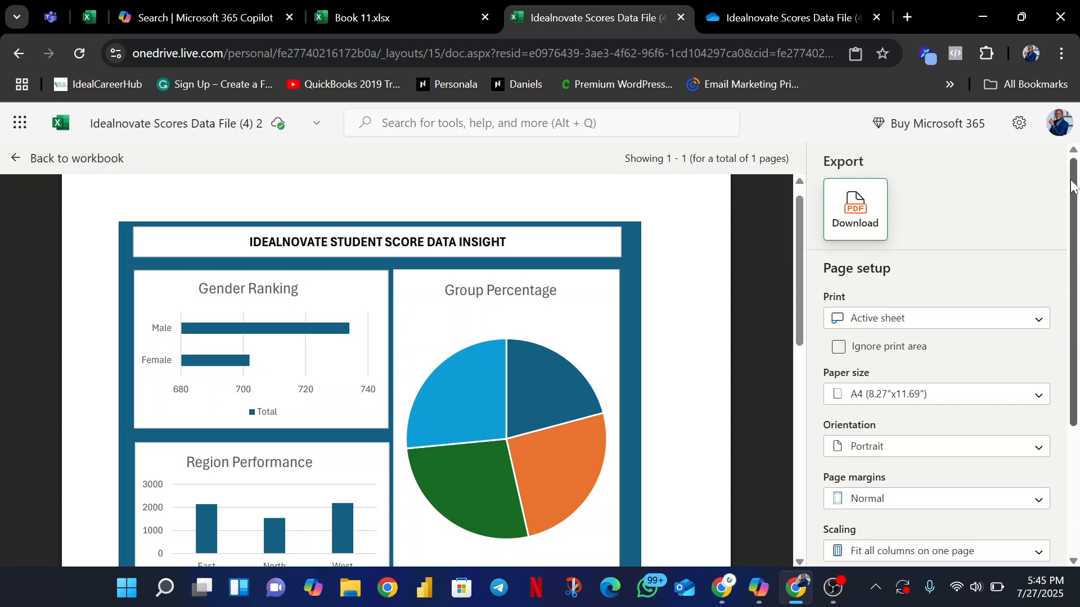
left_click(843, 221)
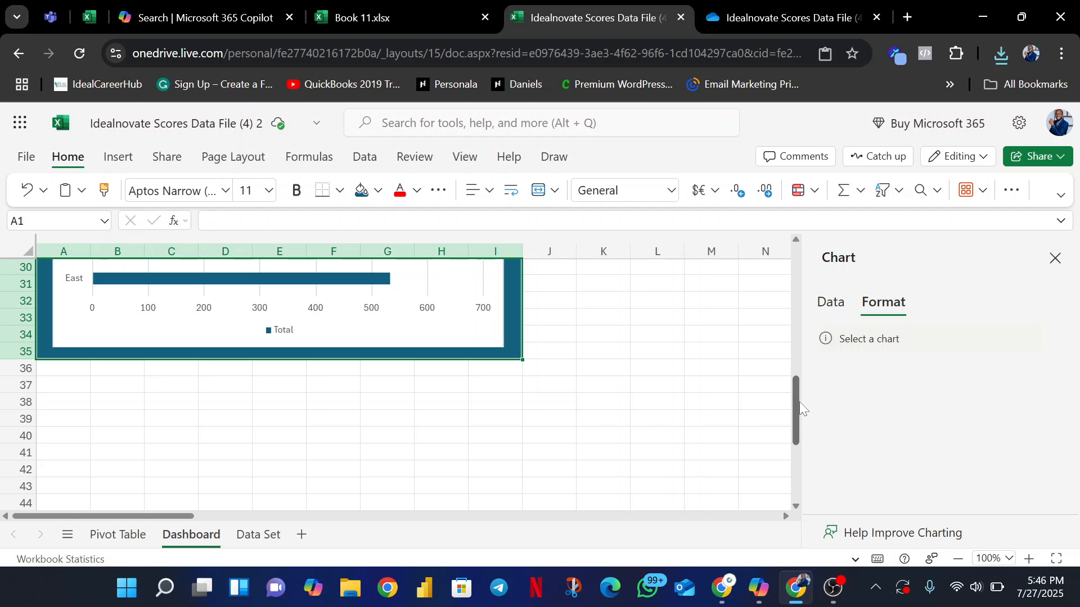
left_click_drag(794, 404, 798, 265)
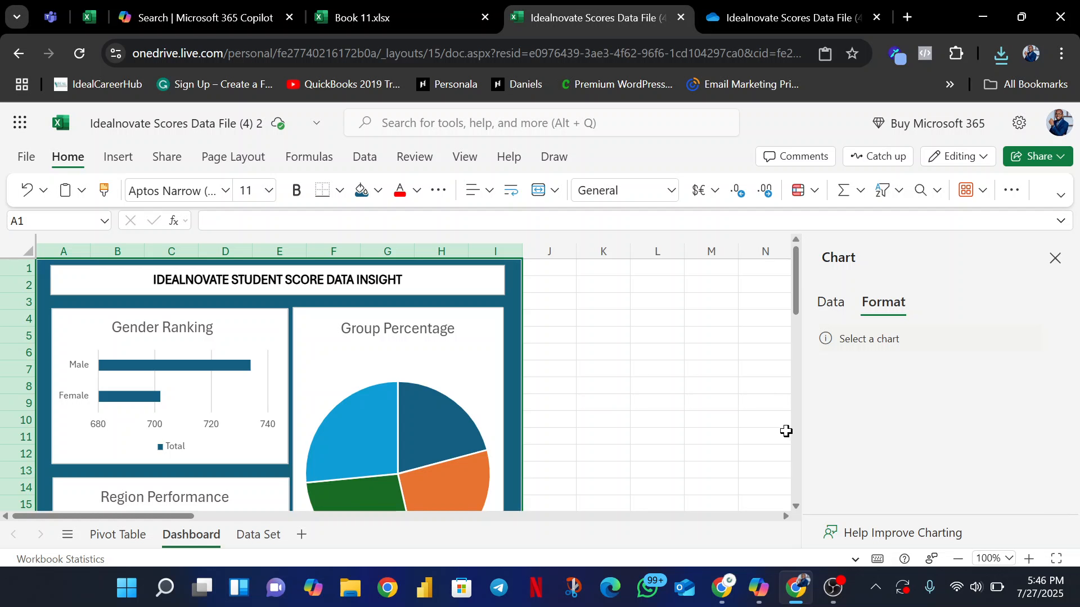
left_click(833, 586)
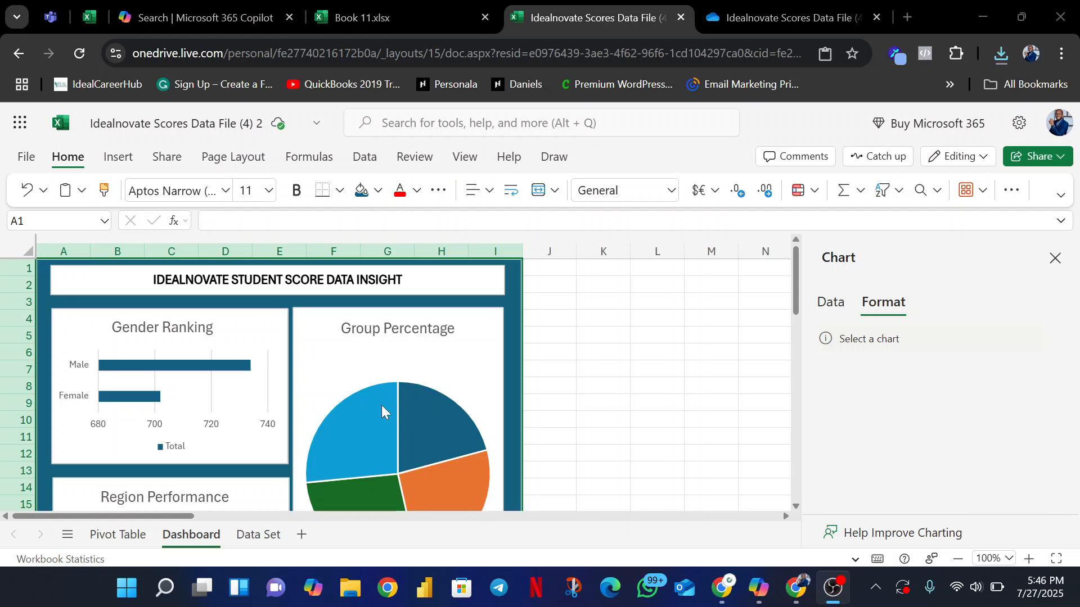